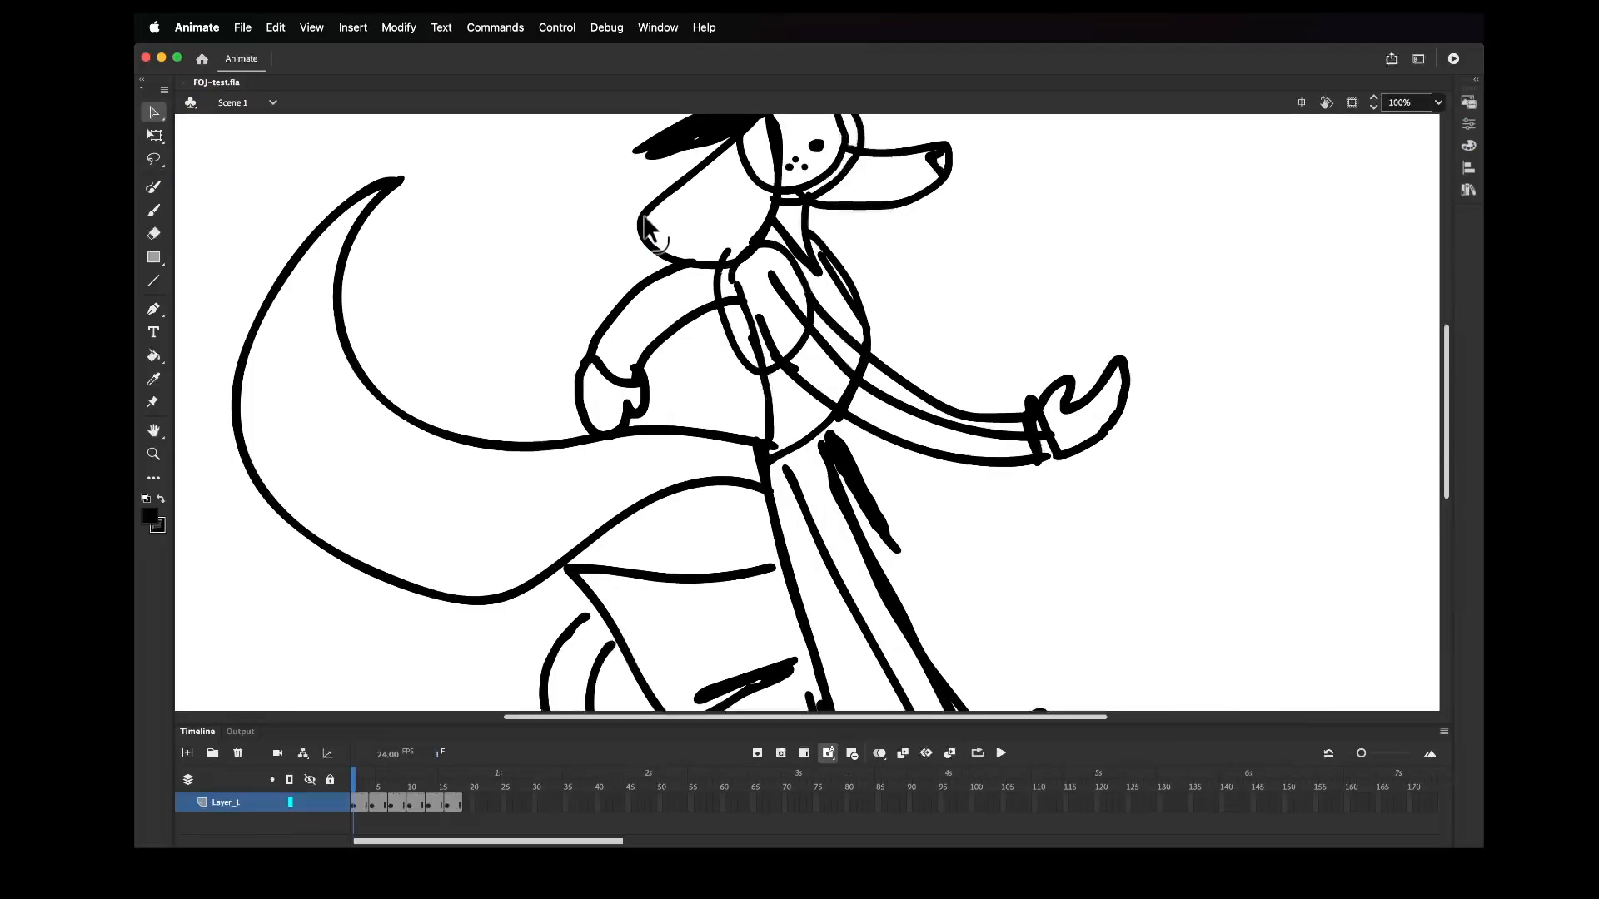
Play the walk animation once, loop its playback over frames 1 to 18, and return the playhead to frame 2
key(super+minus)
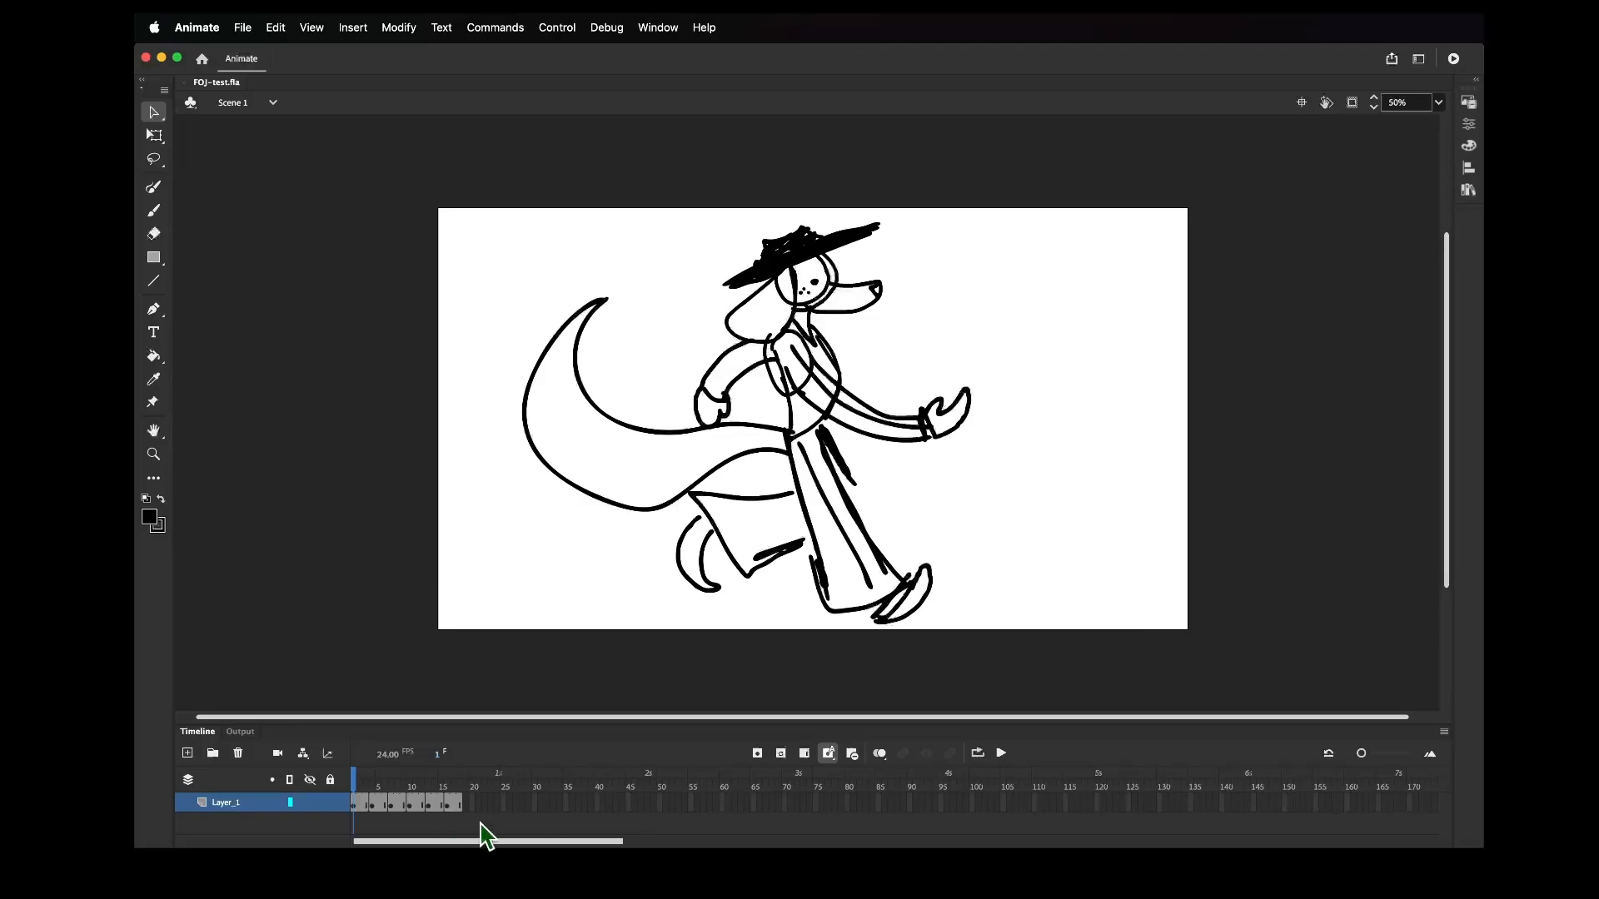
click(1001, 752)
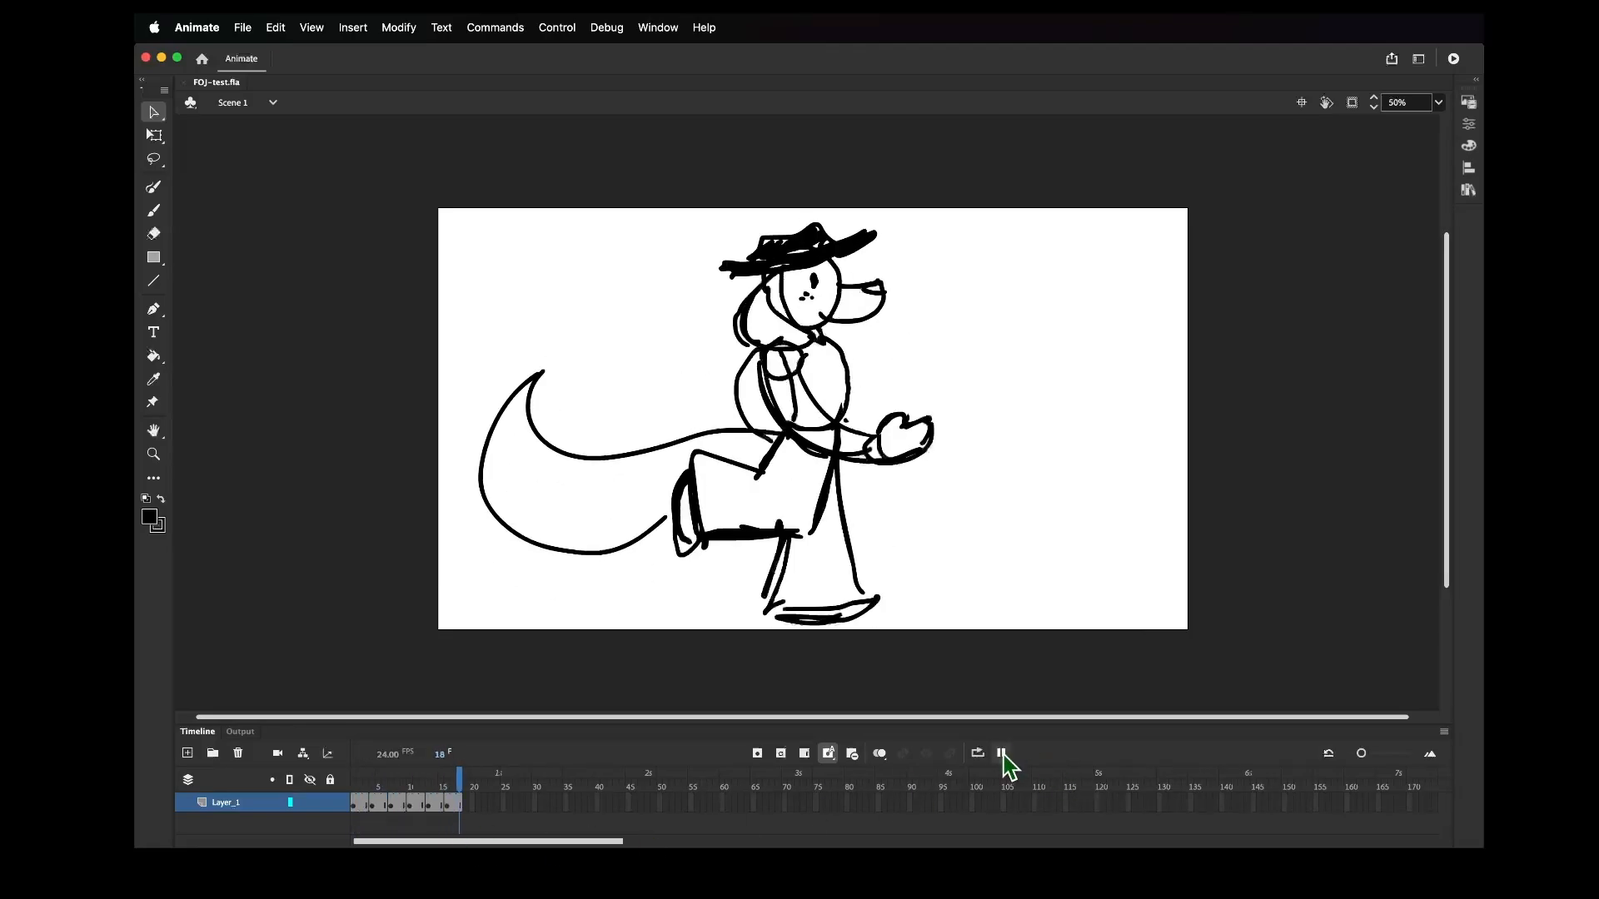
click(1001, 753)
drag(442, 773, 323, 774)
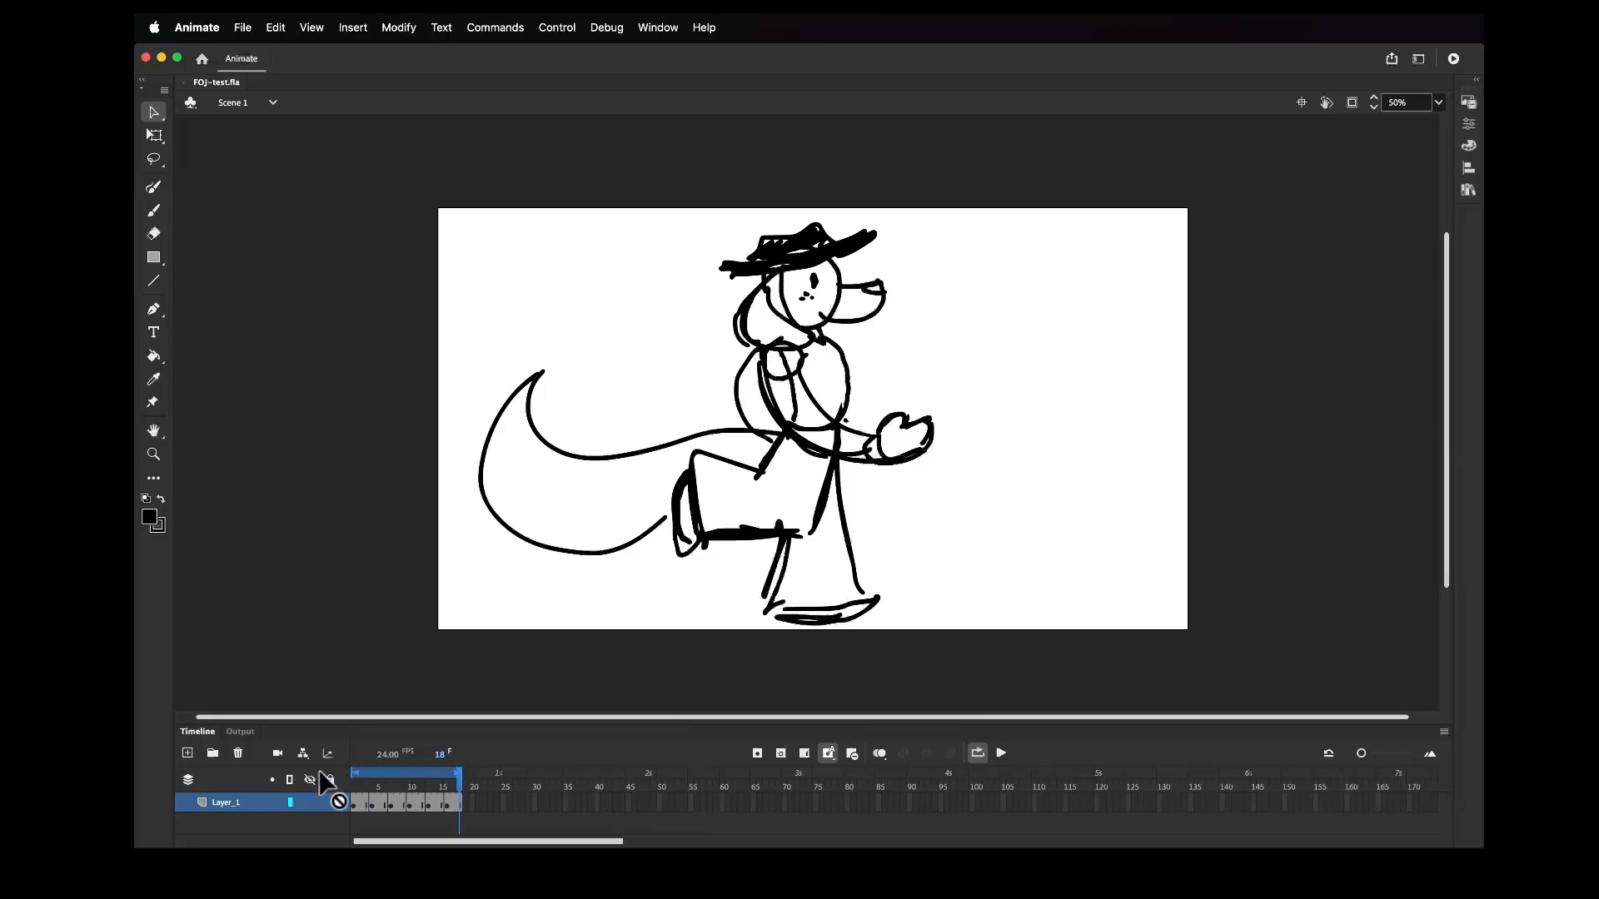
click(1003, 753)
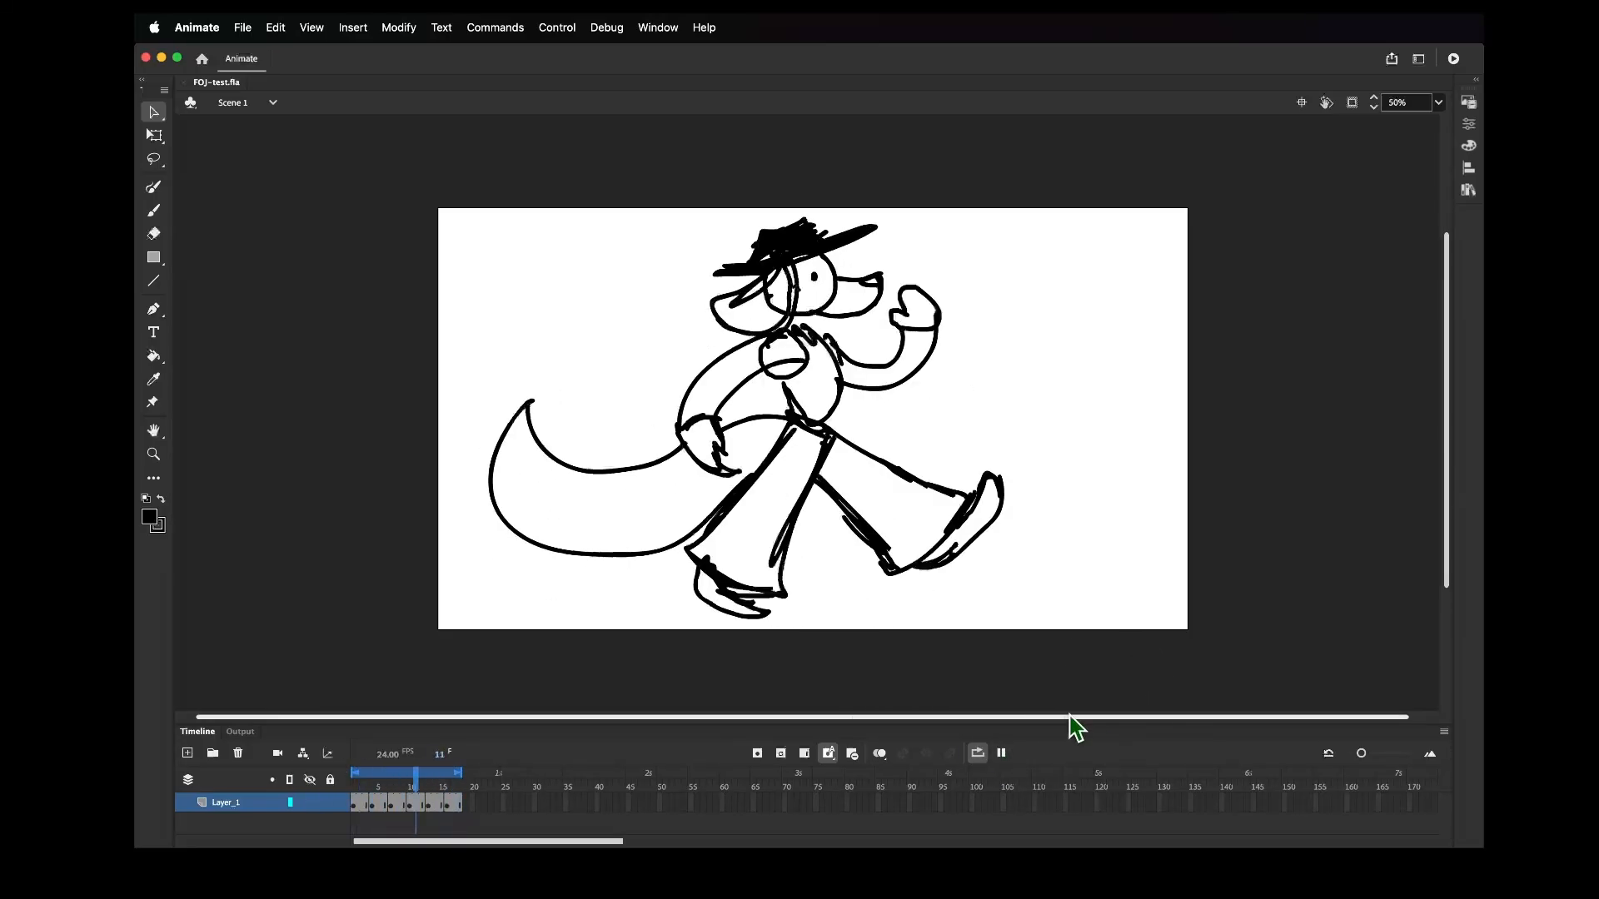
click(1003, 753)
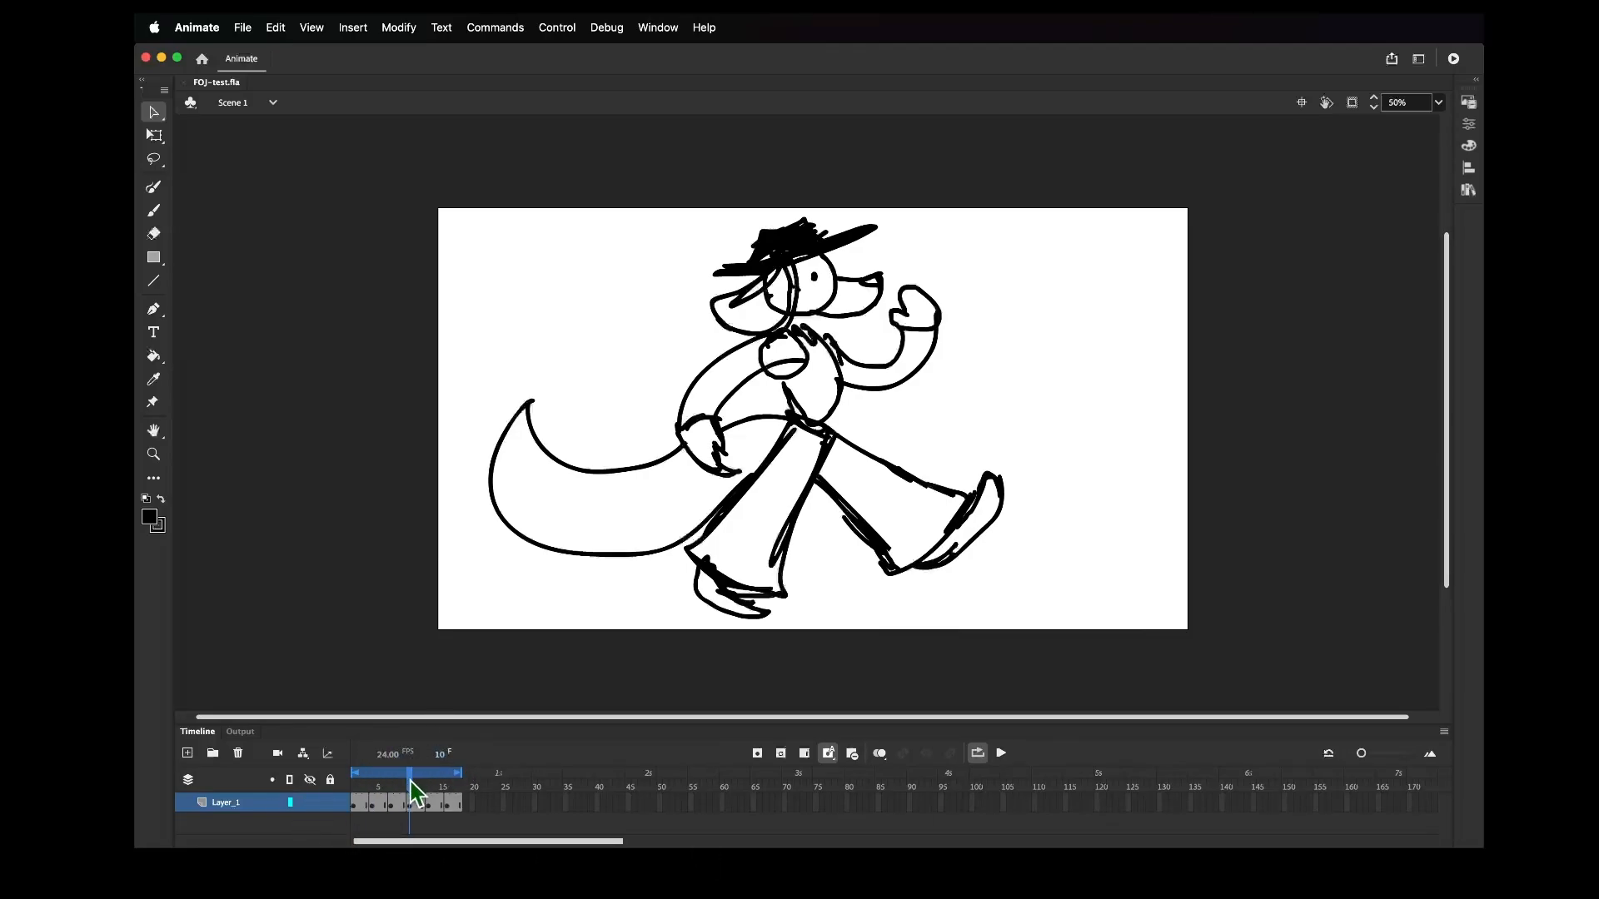
drag(411, 788, 359, 785)
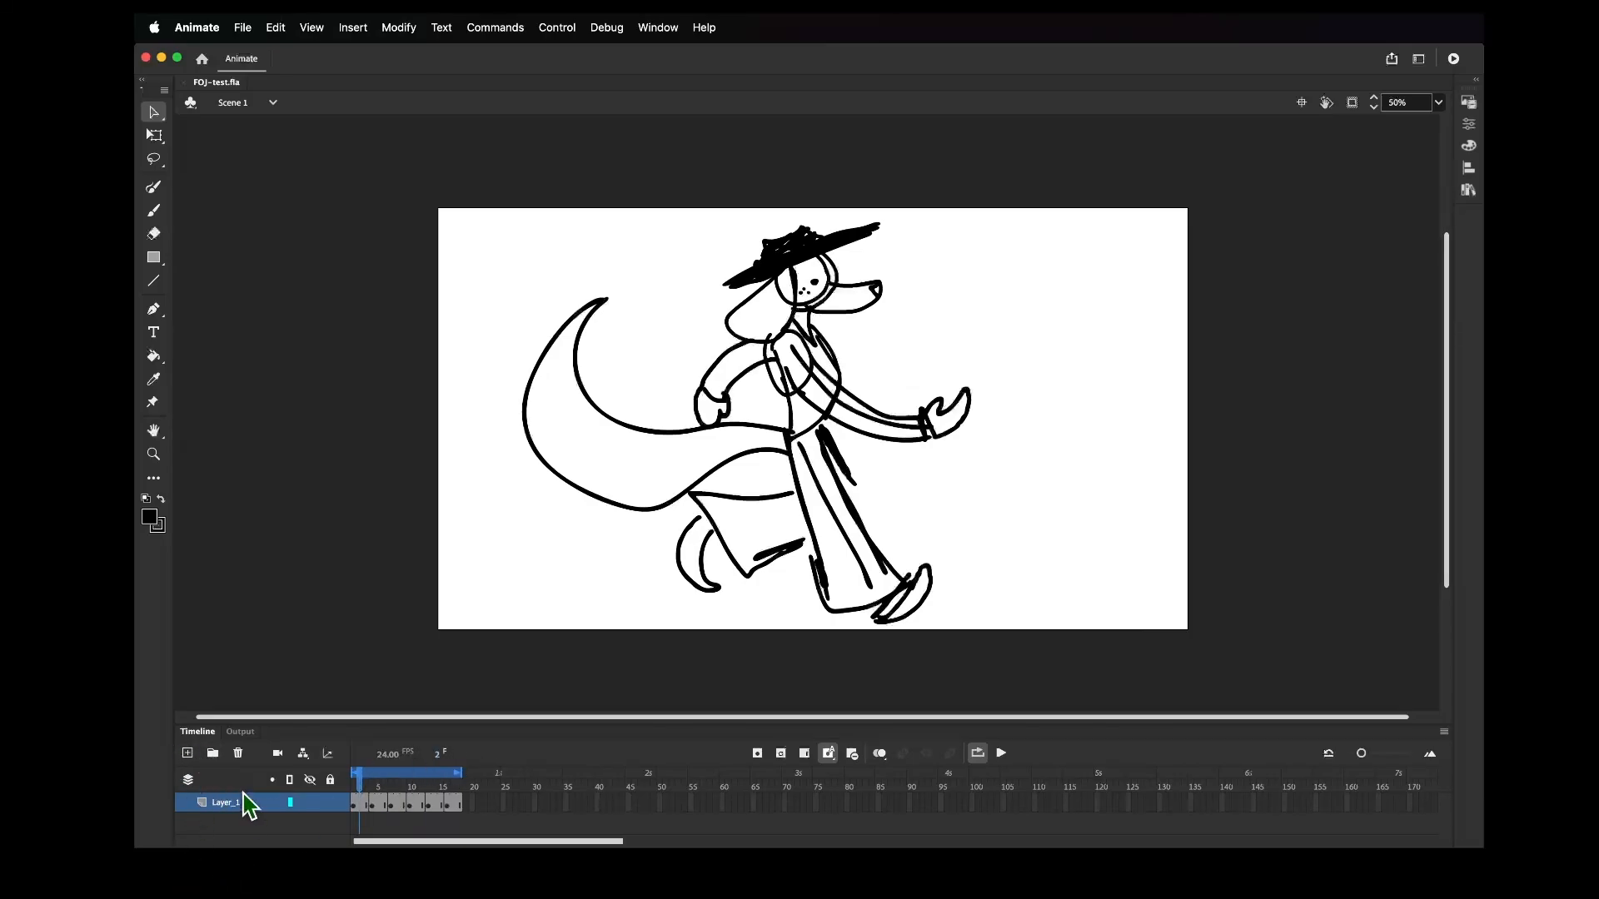
Try out the outline, visibility and lock toggles of Layer_1
click(290, 804)
double_click(291, 807)
click(900, 331)
click(310, 781)
click(309, 780)
click(330, 781)
Add two new layers above Layer_1 and select the topmost one
click(187, 754)
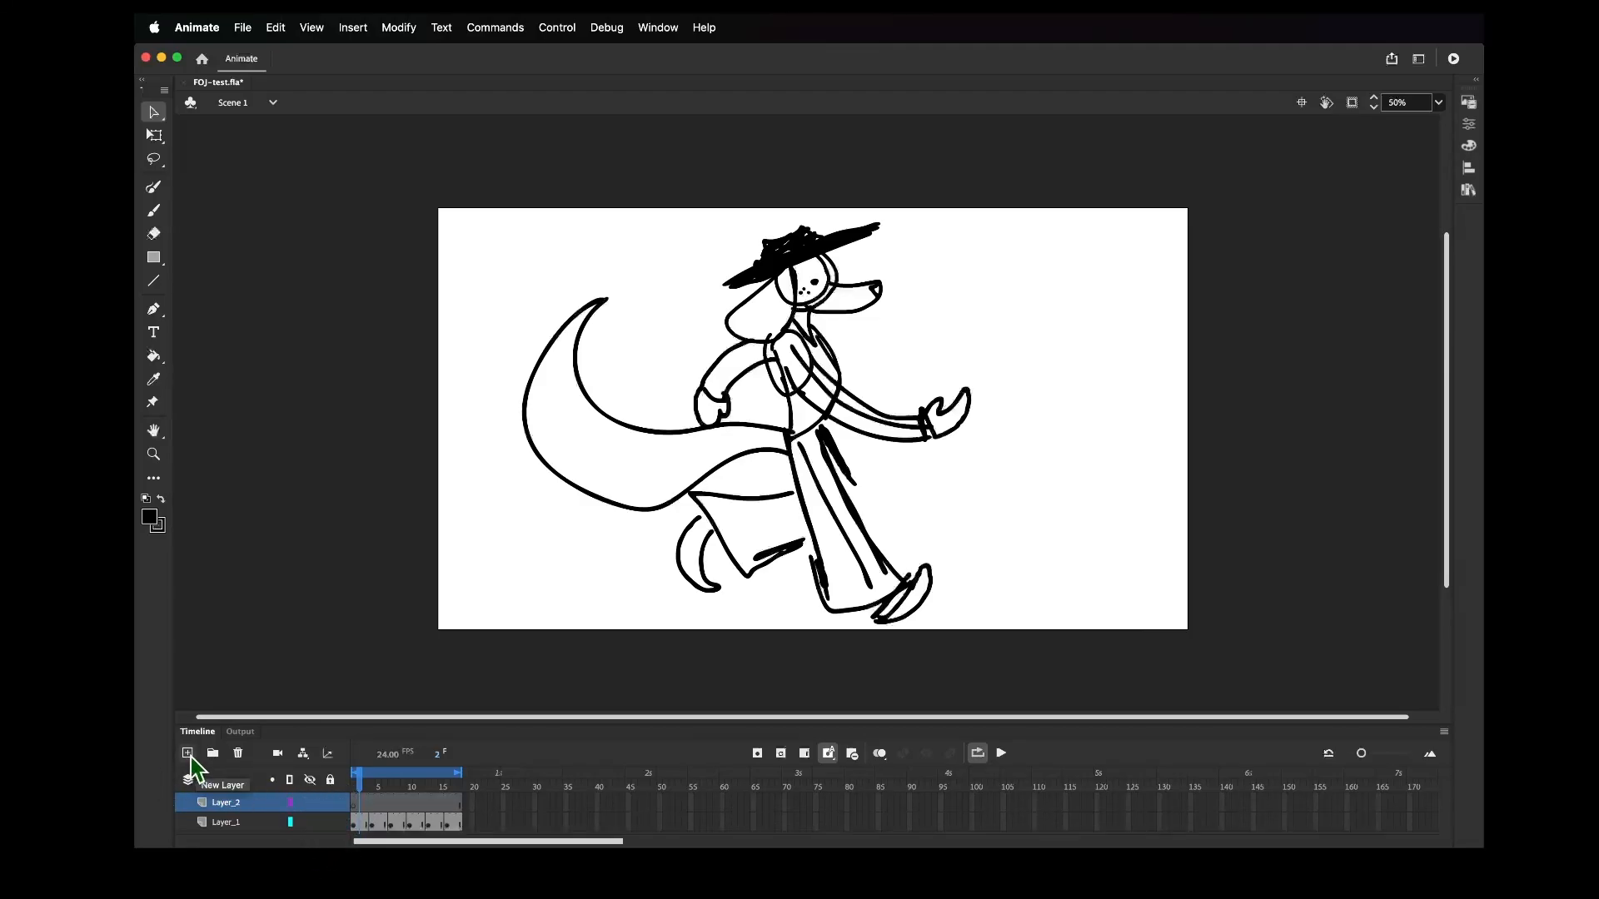
click(188, 754)
scroll(239, 805, down, 2)
click(240, 804)
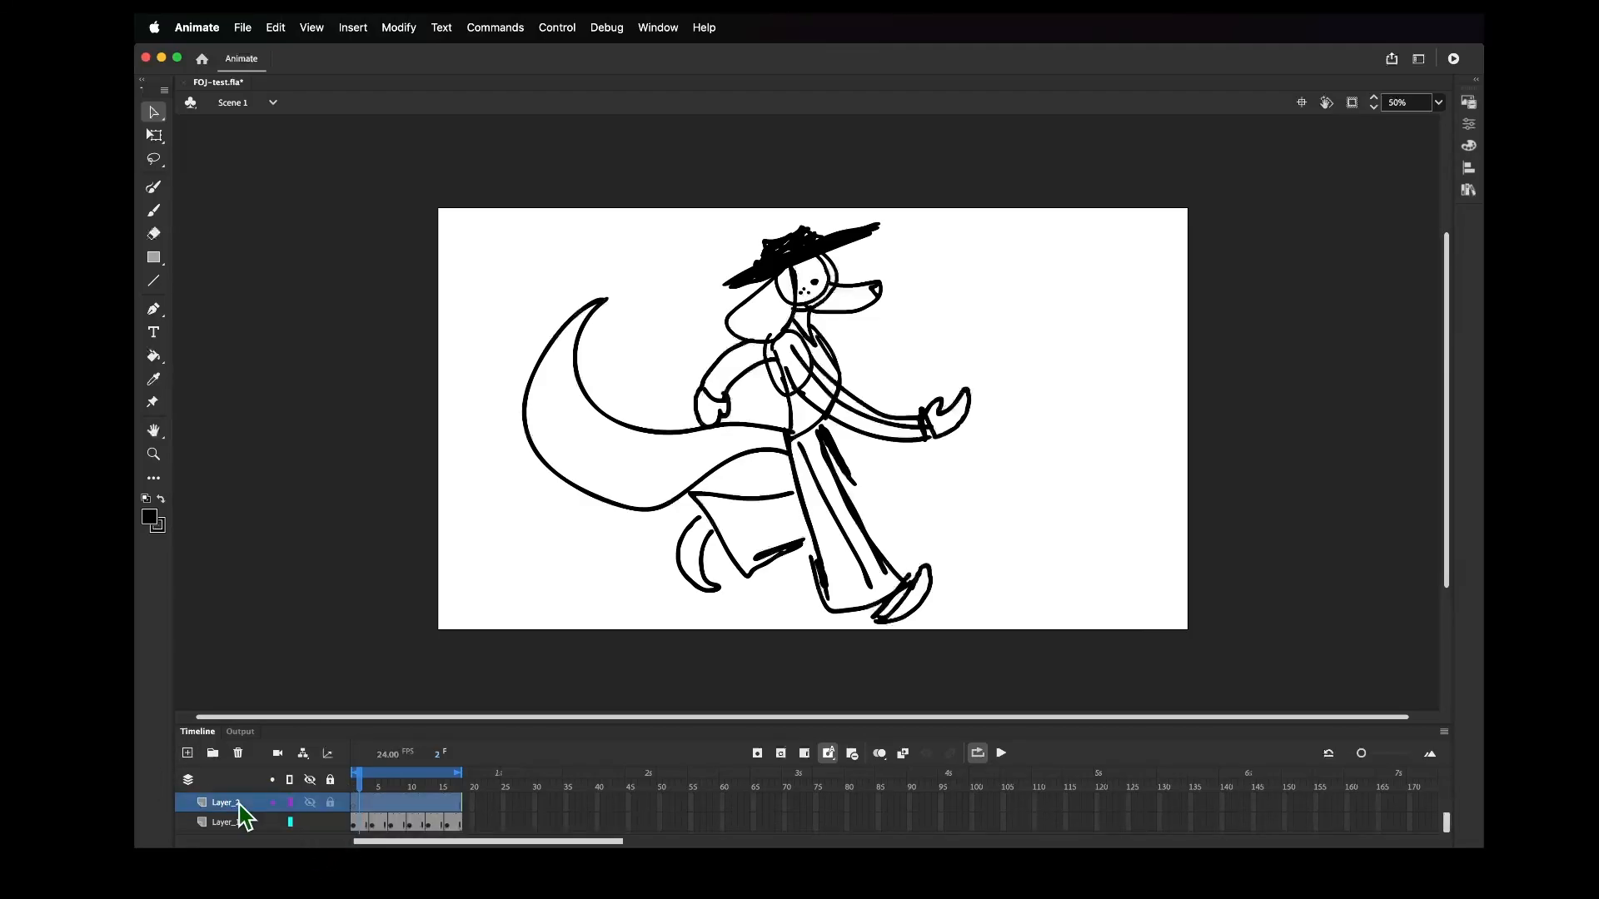
Cut the newly added layers so that only Layer_1 remains
right_click(243, 812)
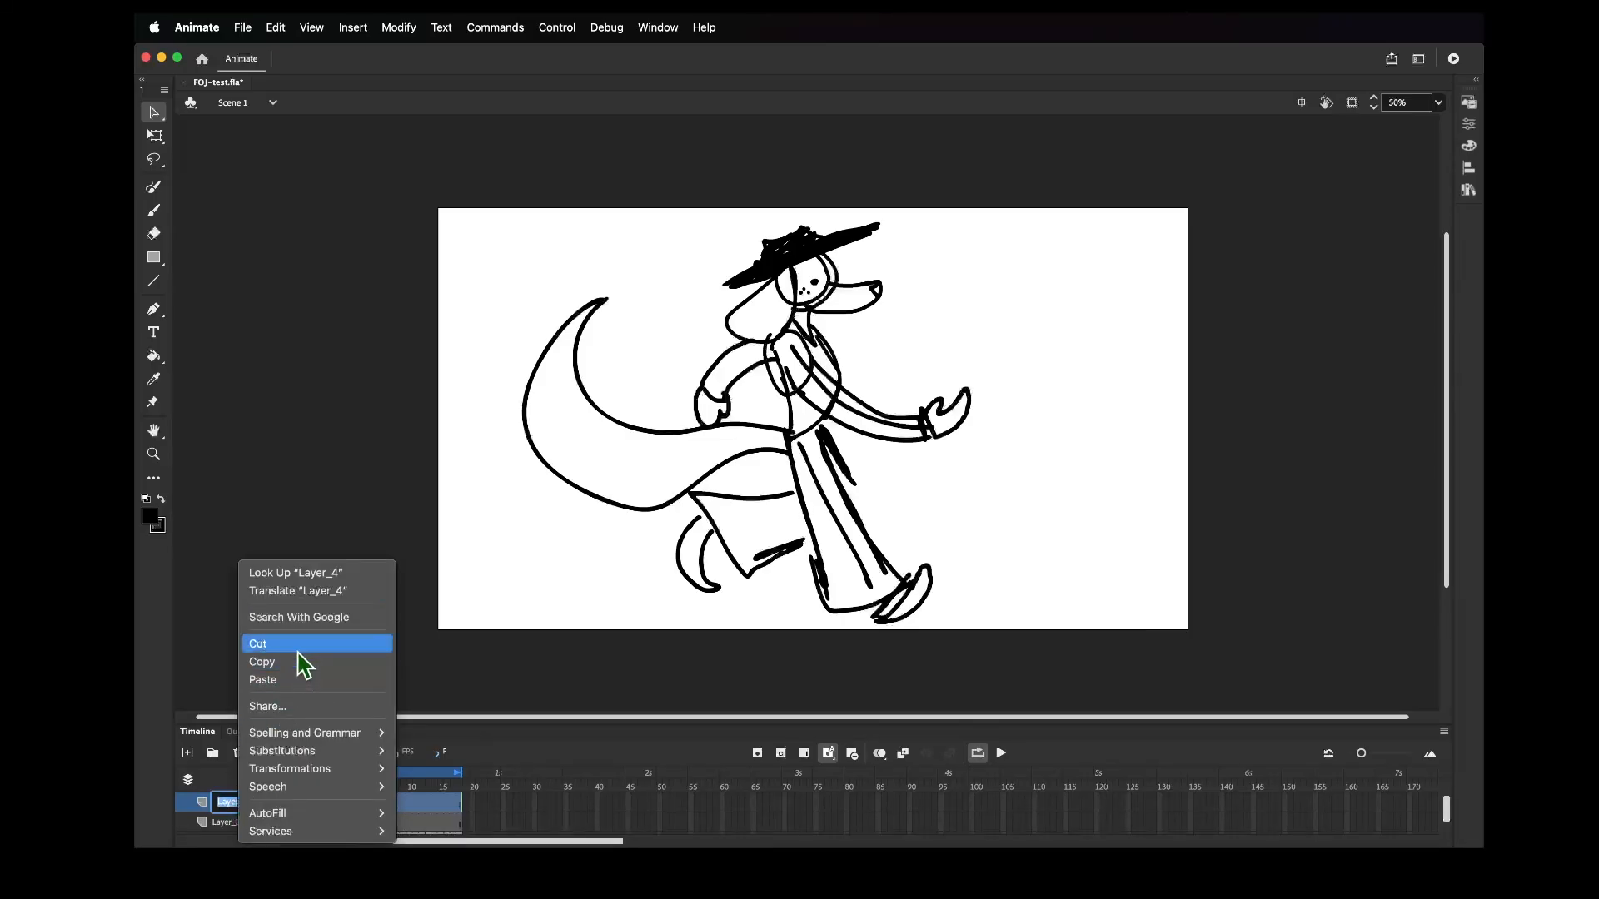
click(298, 647)
click(201, 810)
key(Return)
right_click(250, 812)
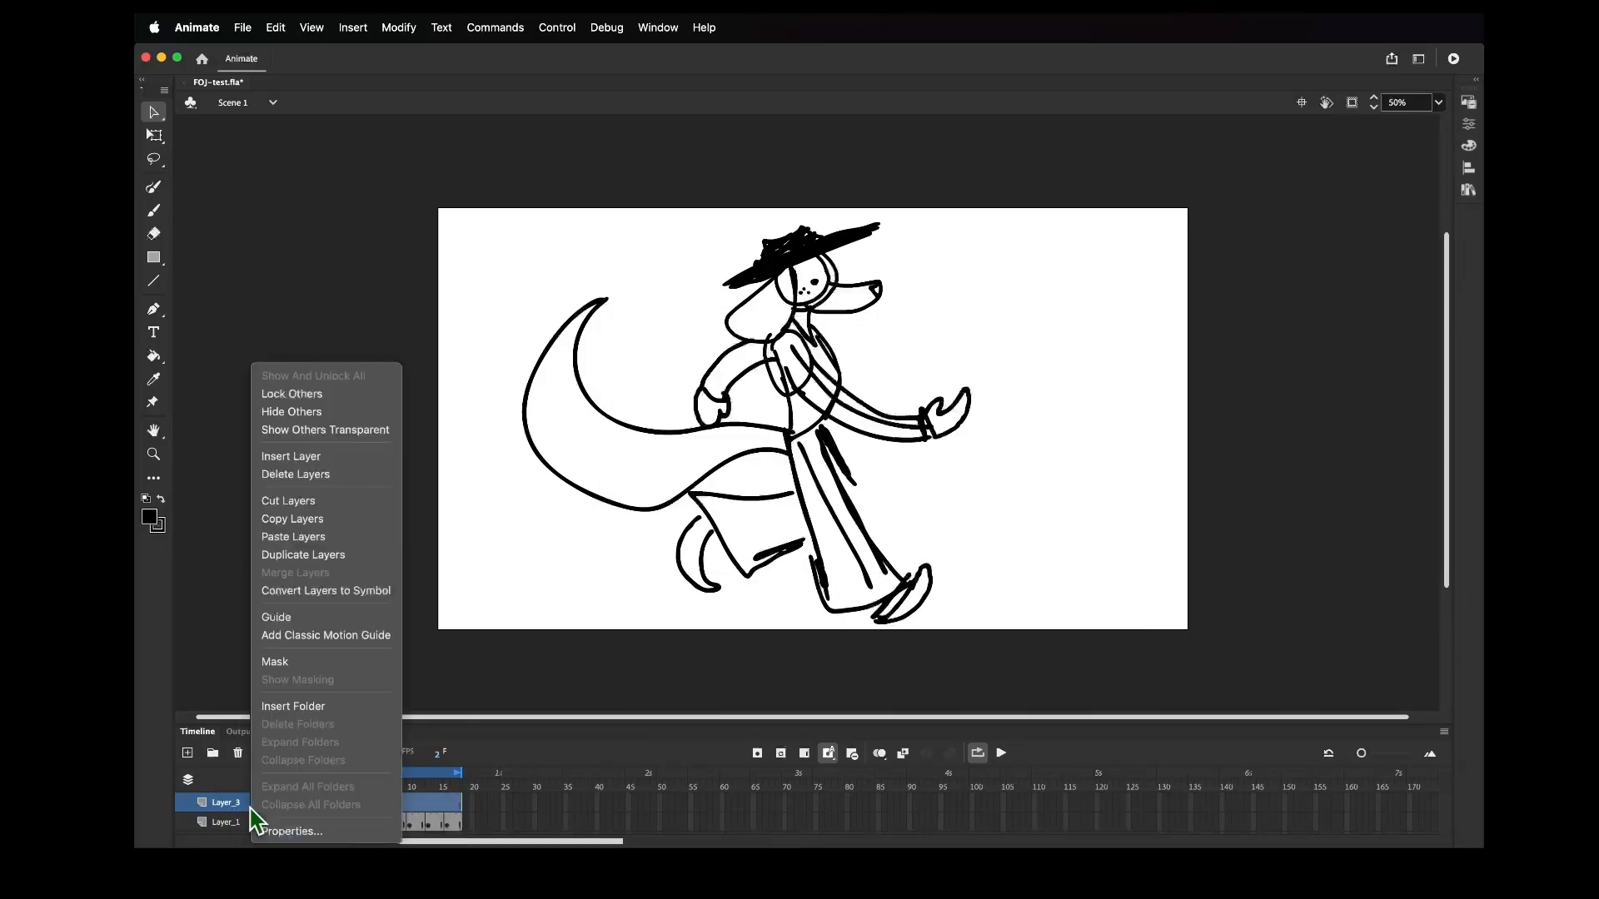
click(321, 504)
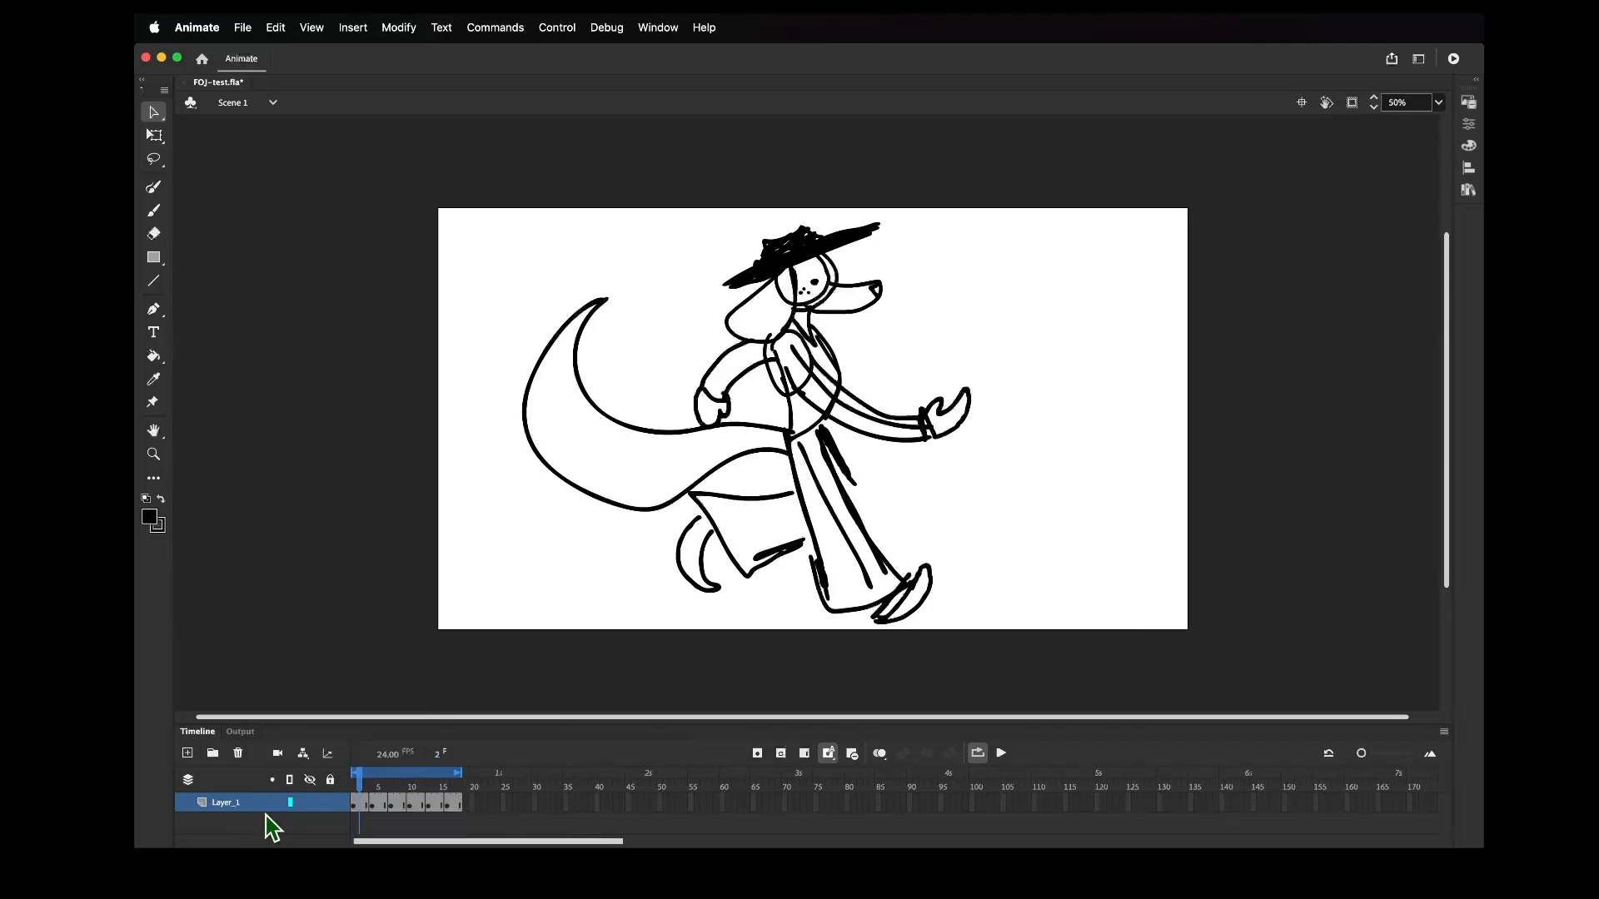
Undo the last layer cut and cut Layer_3 from the timeline again
key(super+z)
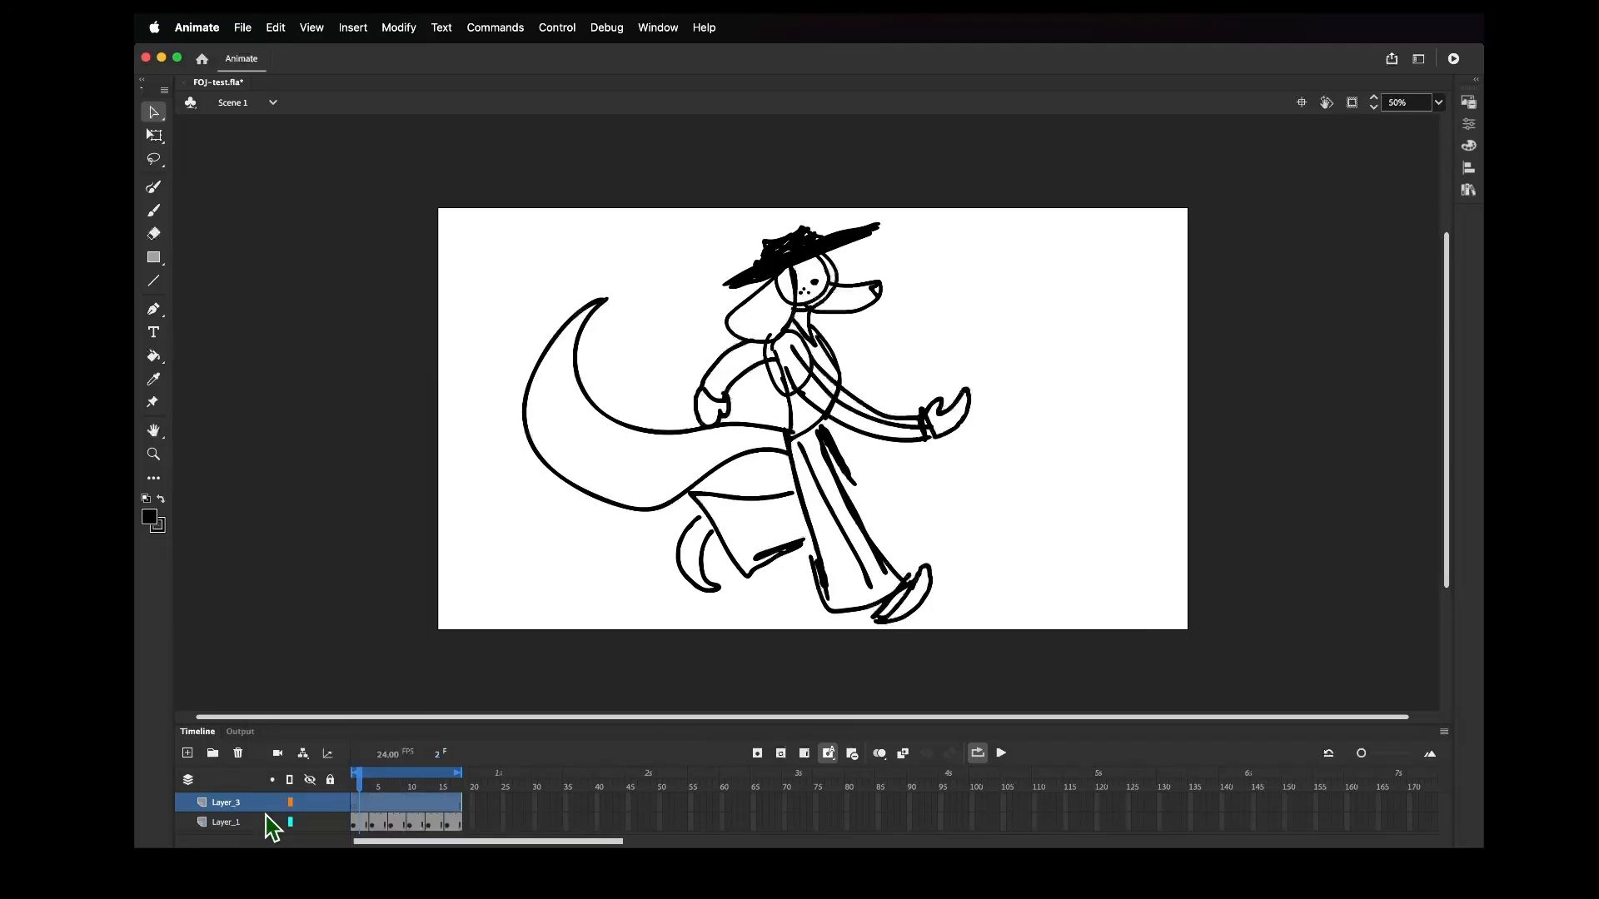
right_click(260, 822)
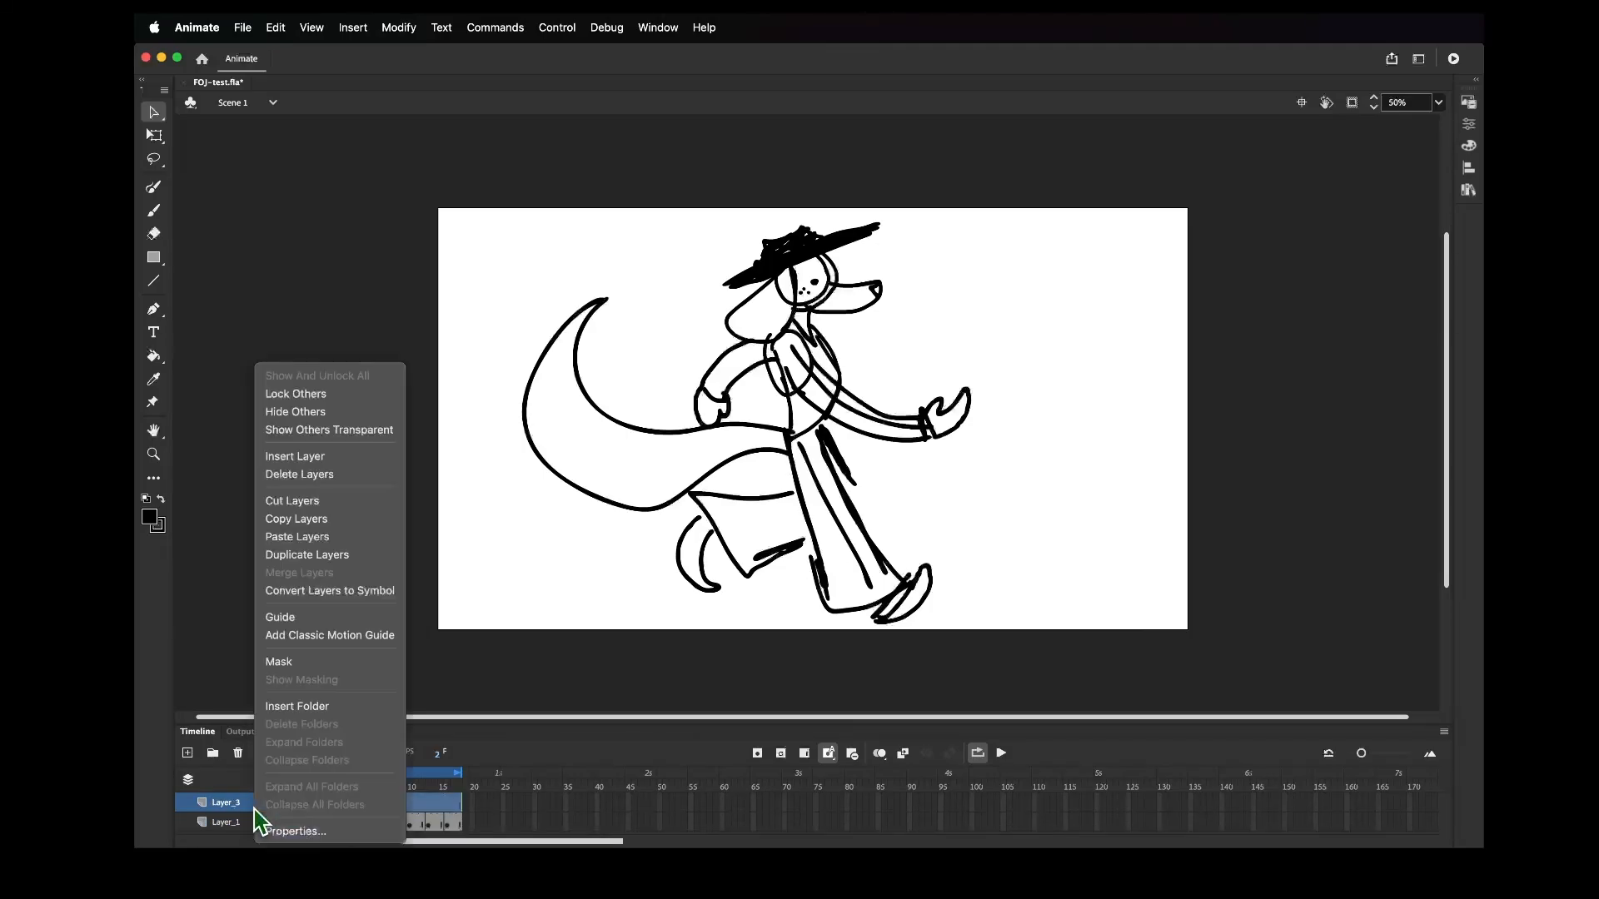
click(306, 501)
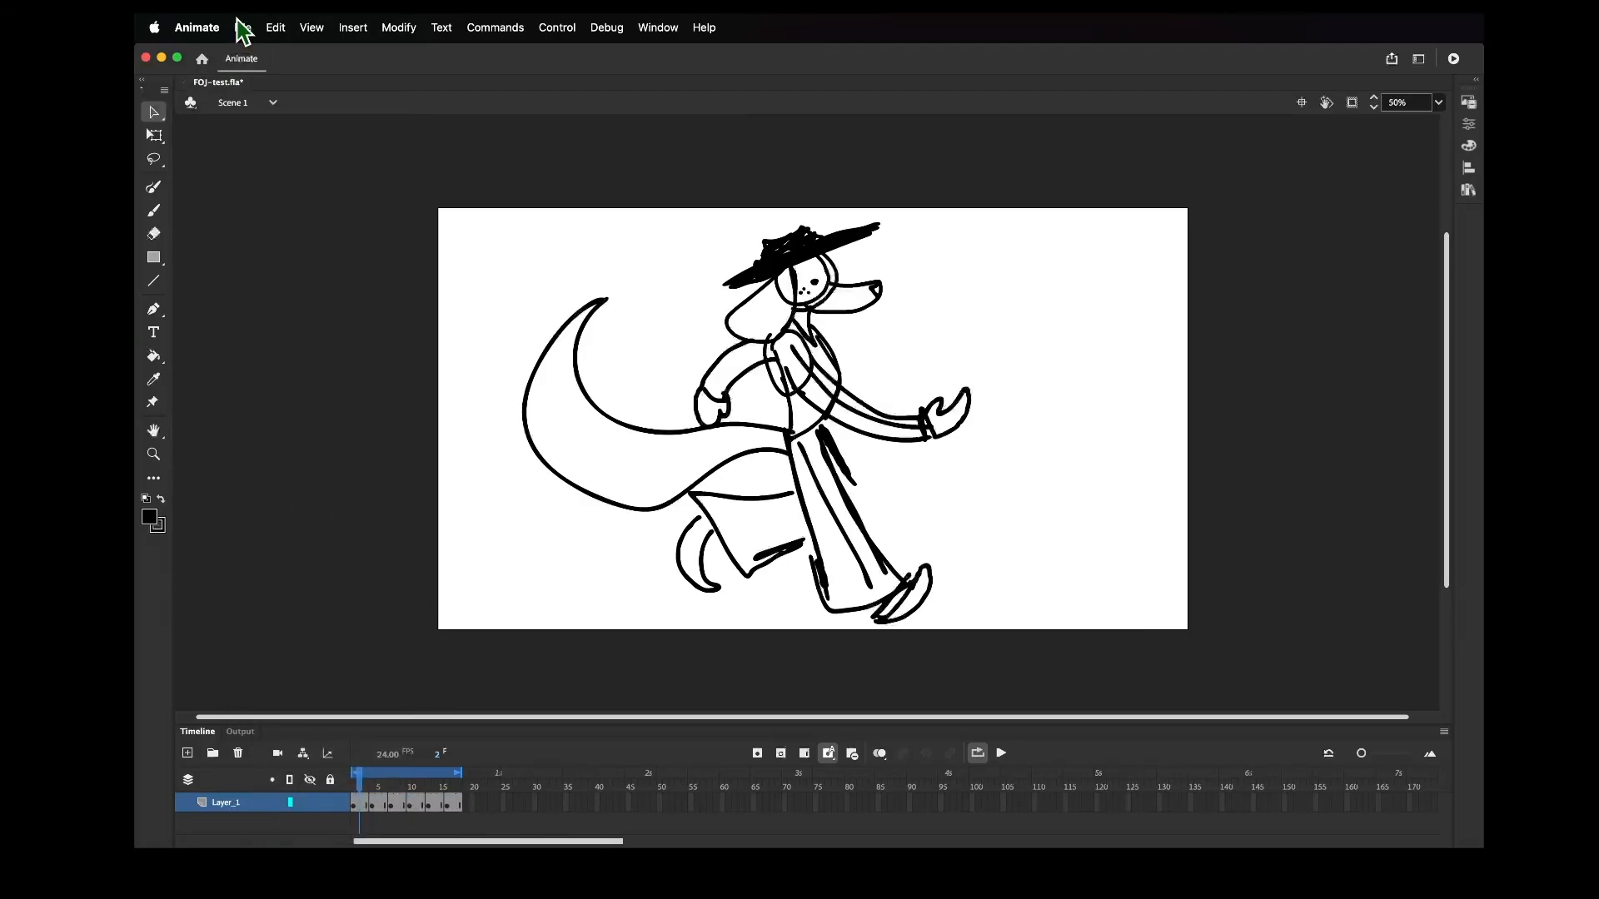
Close the FOJ-test.fla document without saving the changes
click(205, 20)
click(183, 83)
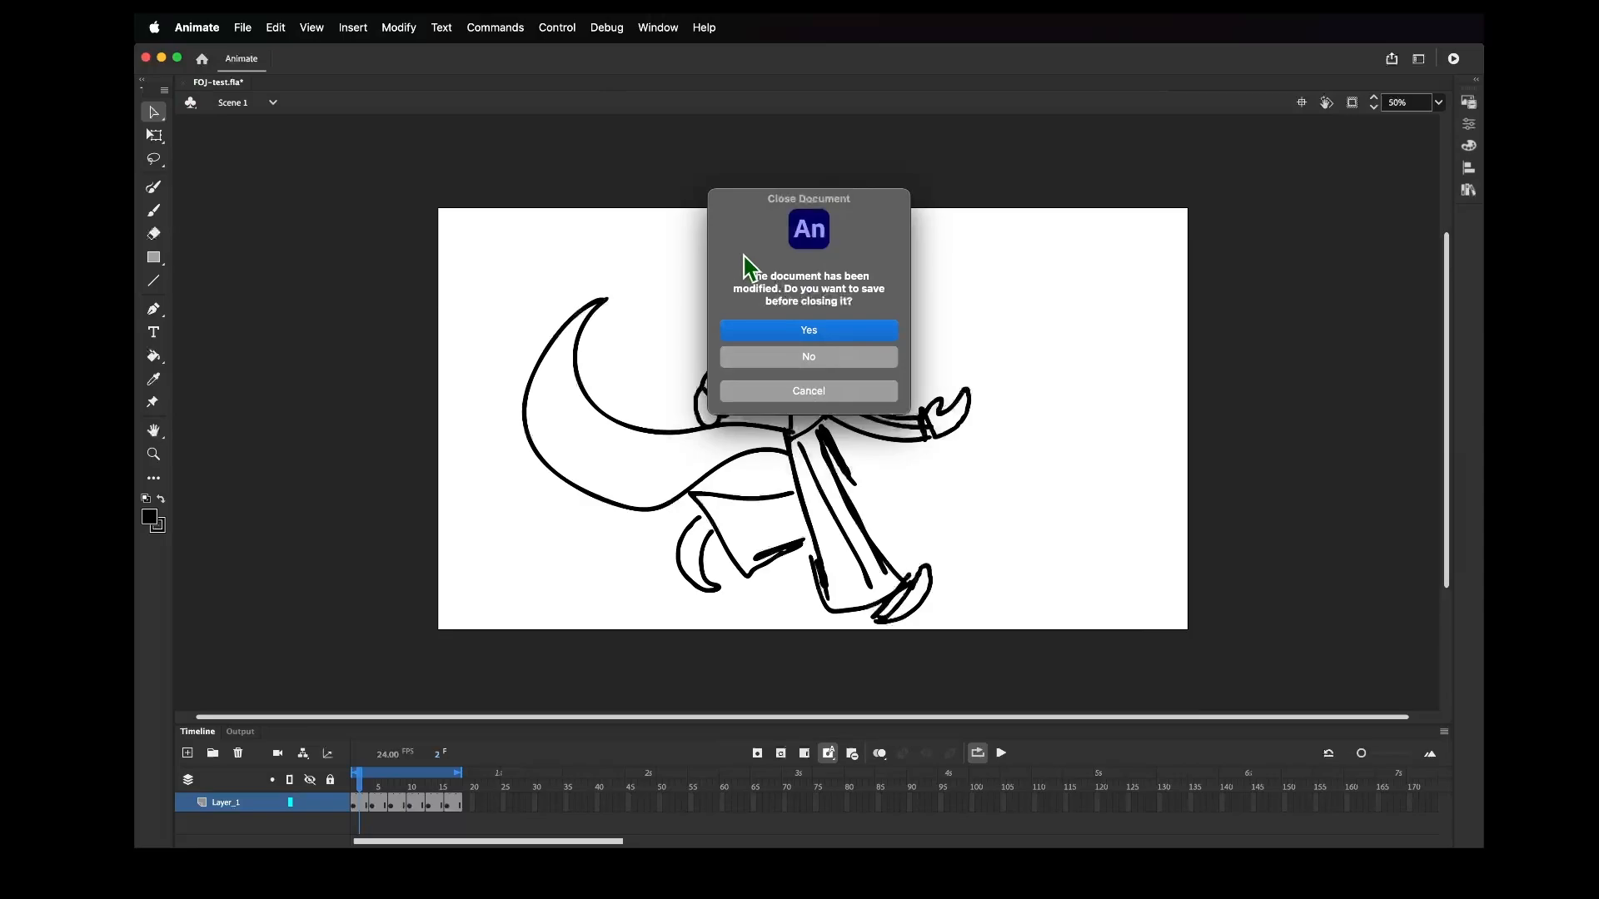
click(812, 358)
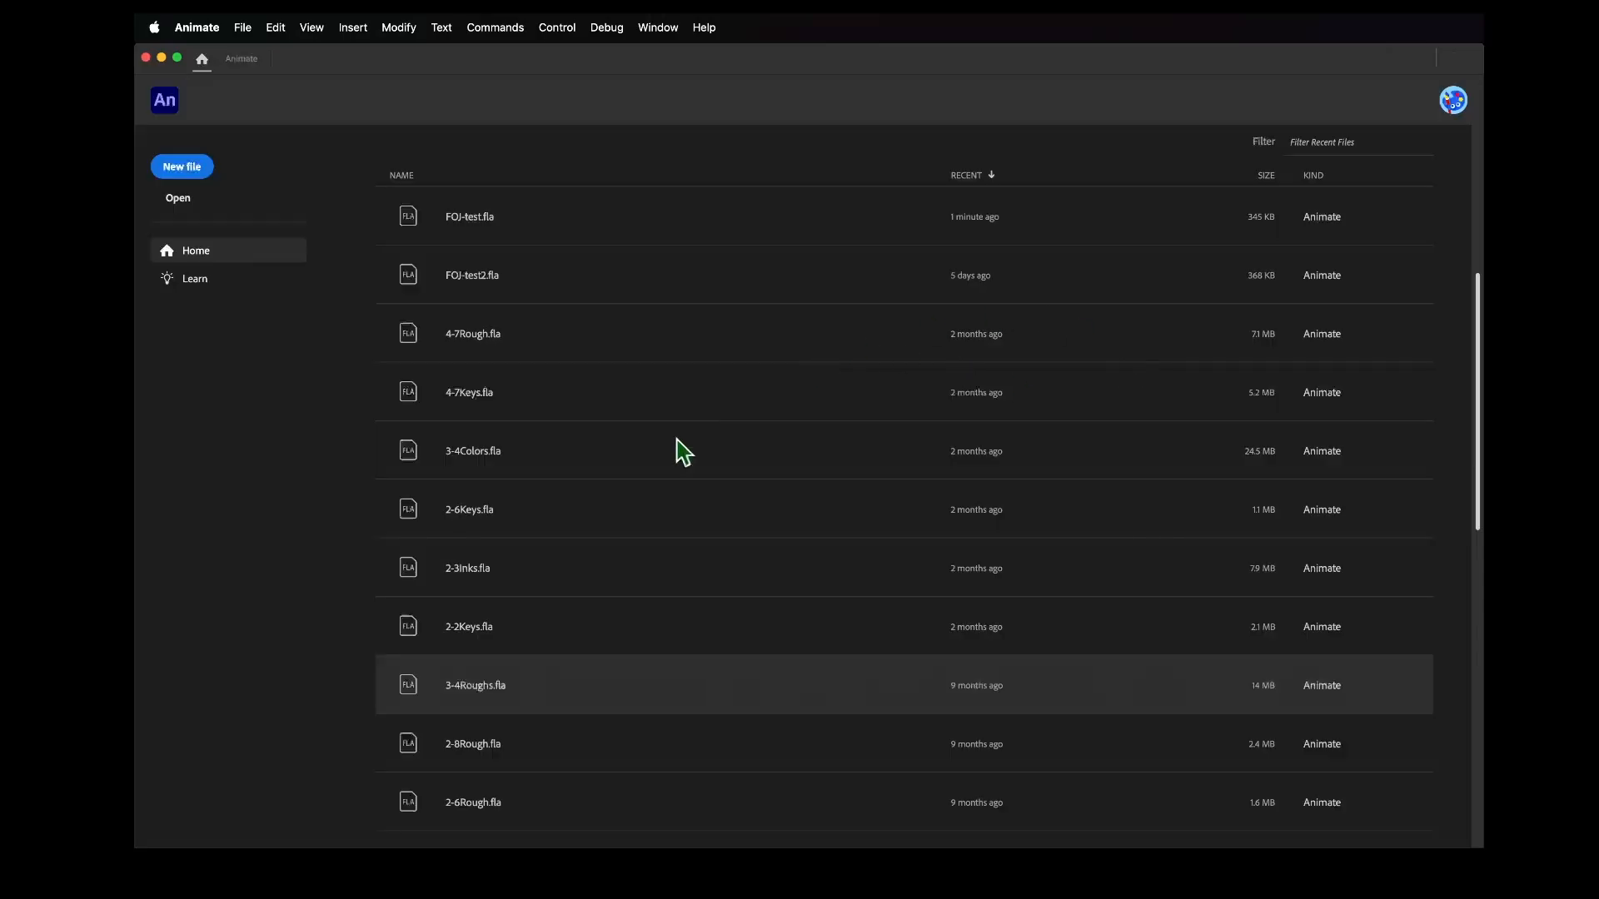
Start a new character animation file, compare the HD, 4K and Standard presets, and choose Full HD
click(977, 871)
click(1140, 707)
click(193, 169)
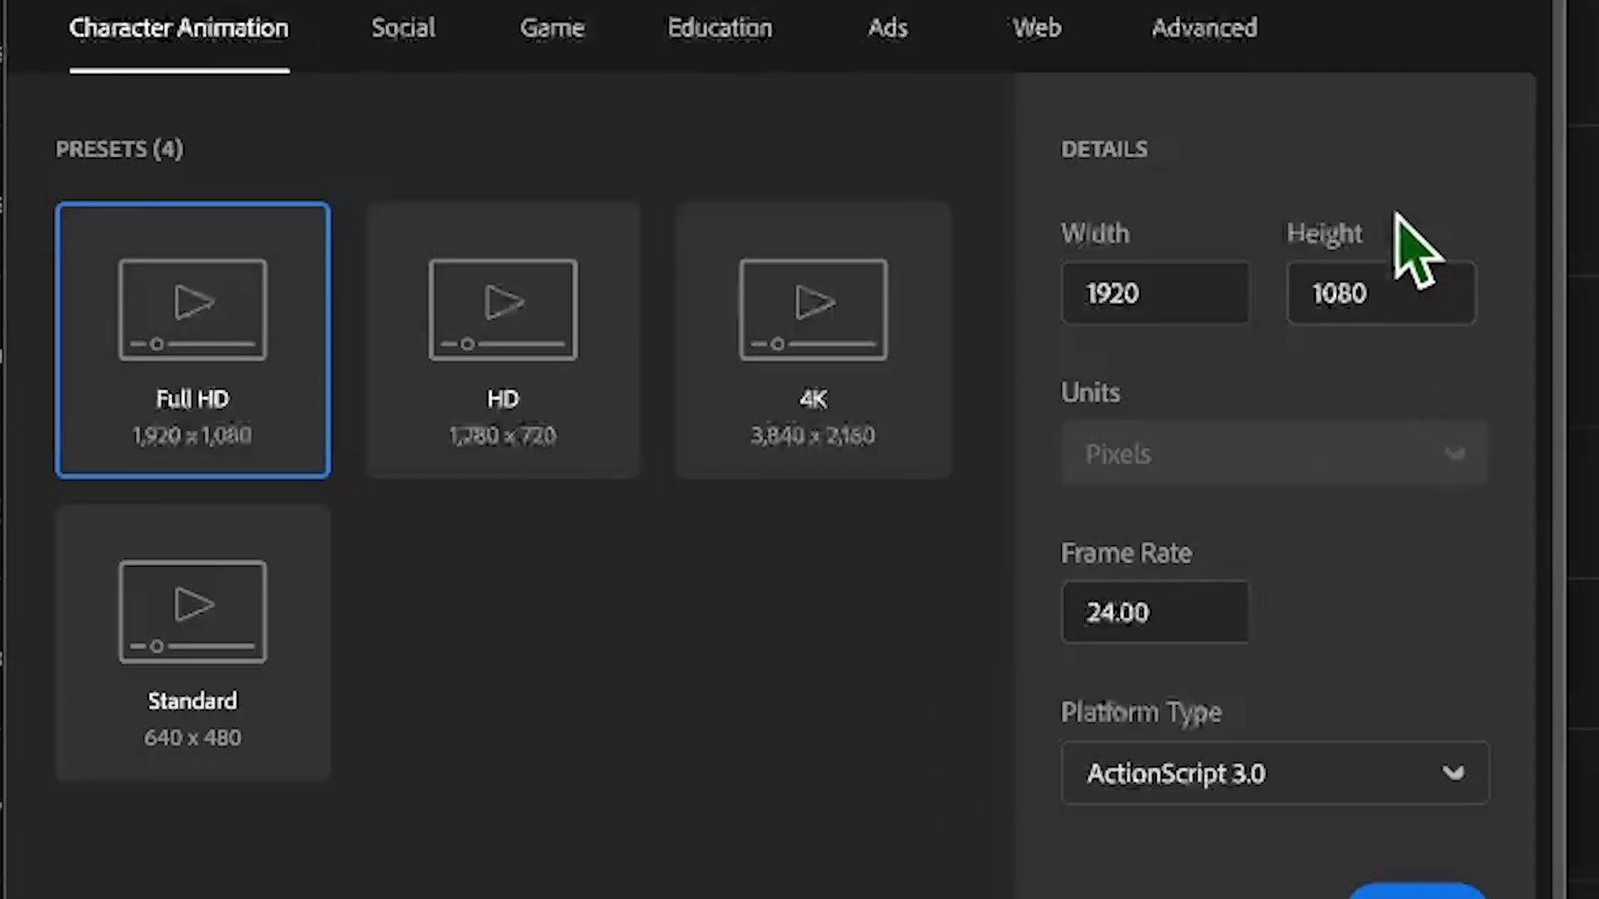
click(1399, 291)
click(533, 283)
click(866, 301)
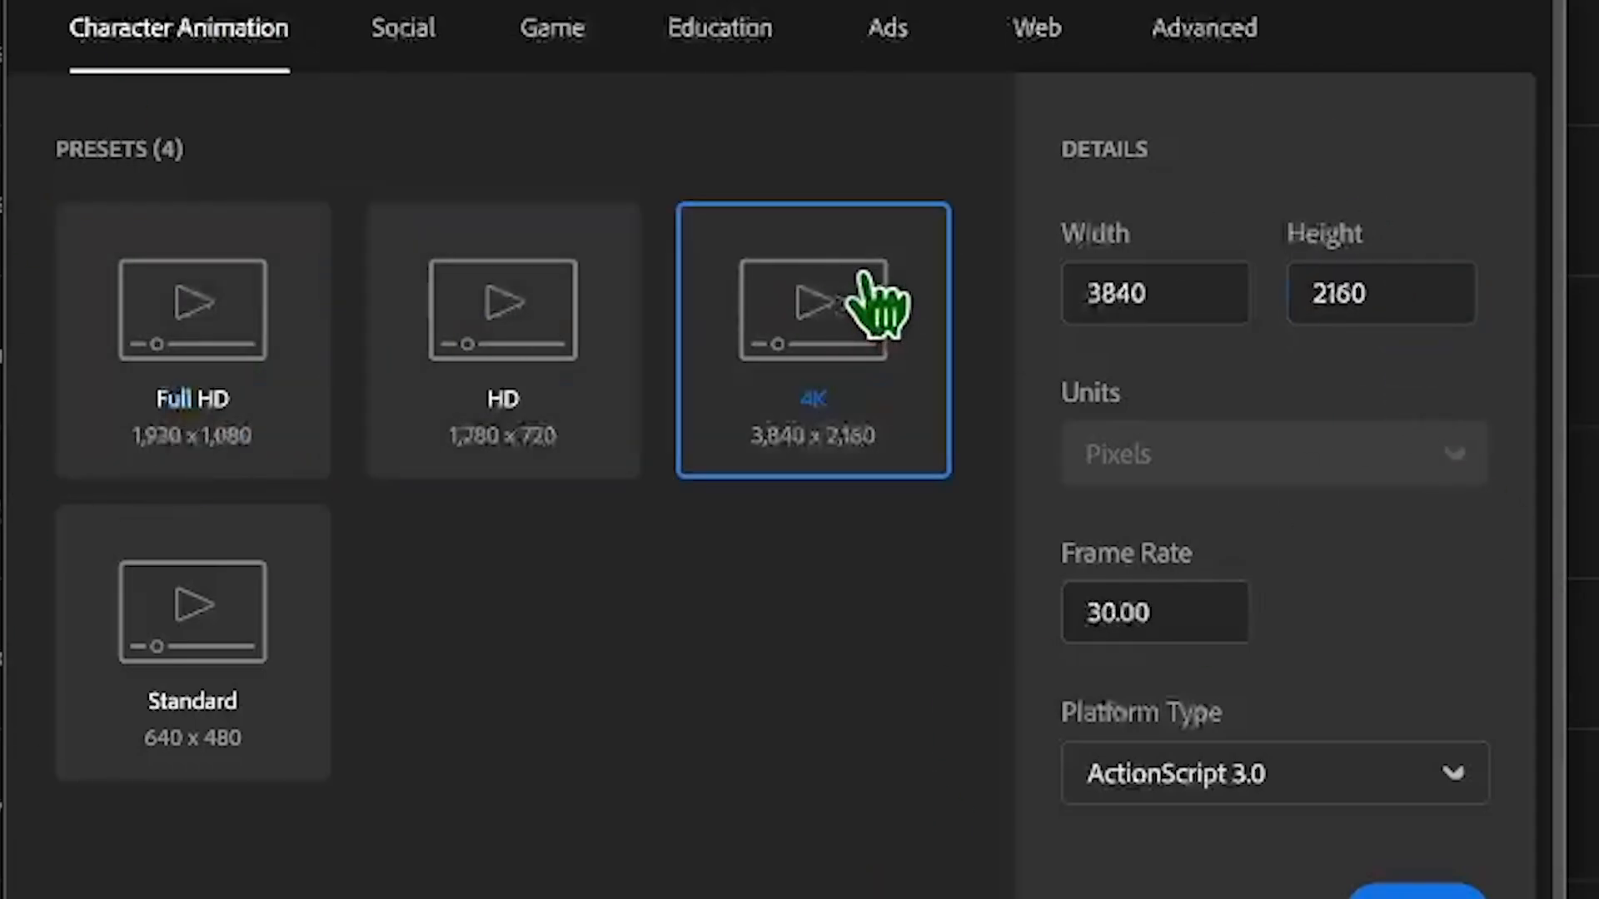
click(150, 608)
click(179, 354)
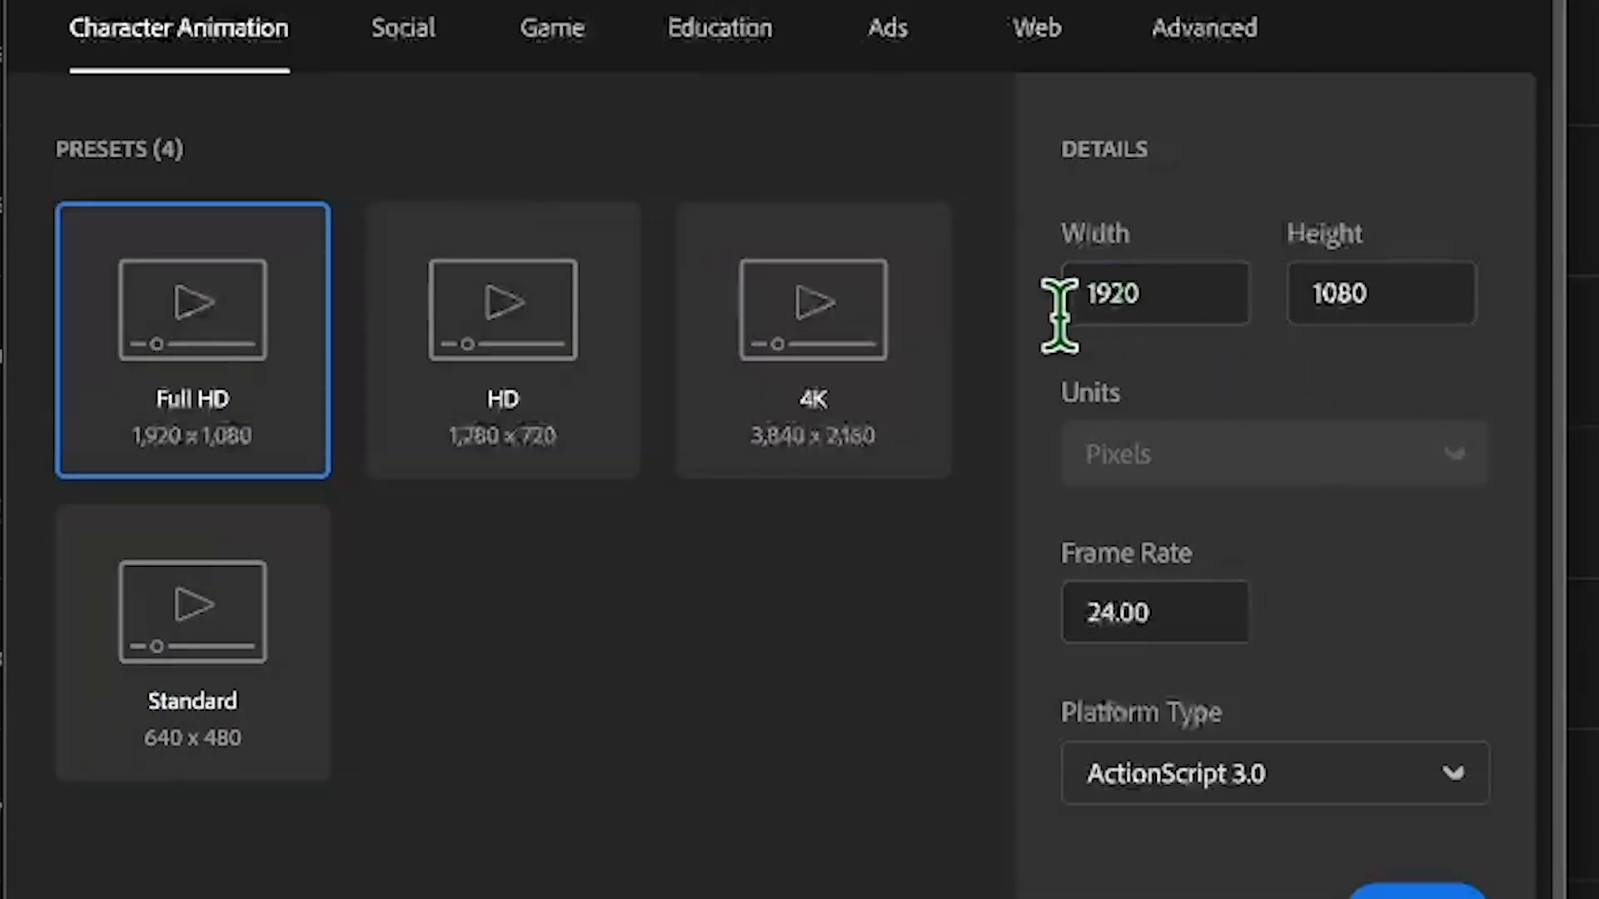
Create the document at 1920 × 1080 pixels, 24.00 frames per second, with ActionScript 3.0 as the platform type
drag(1207, 285, 1002, 293)
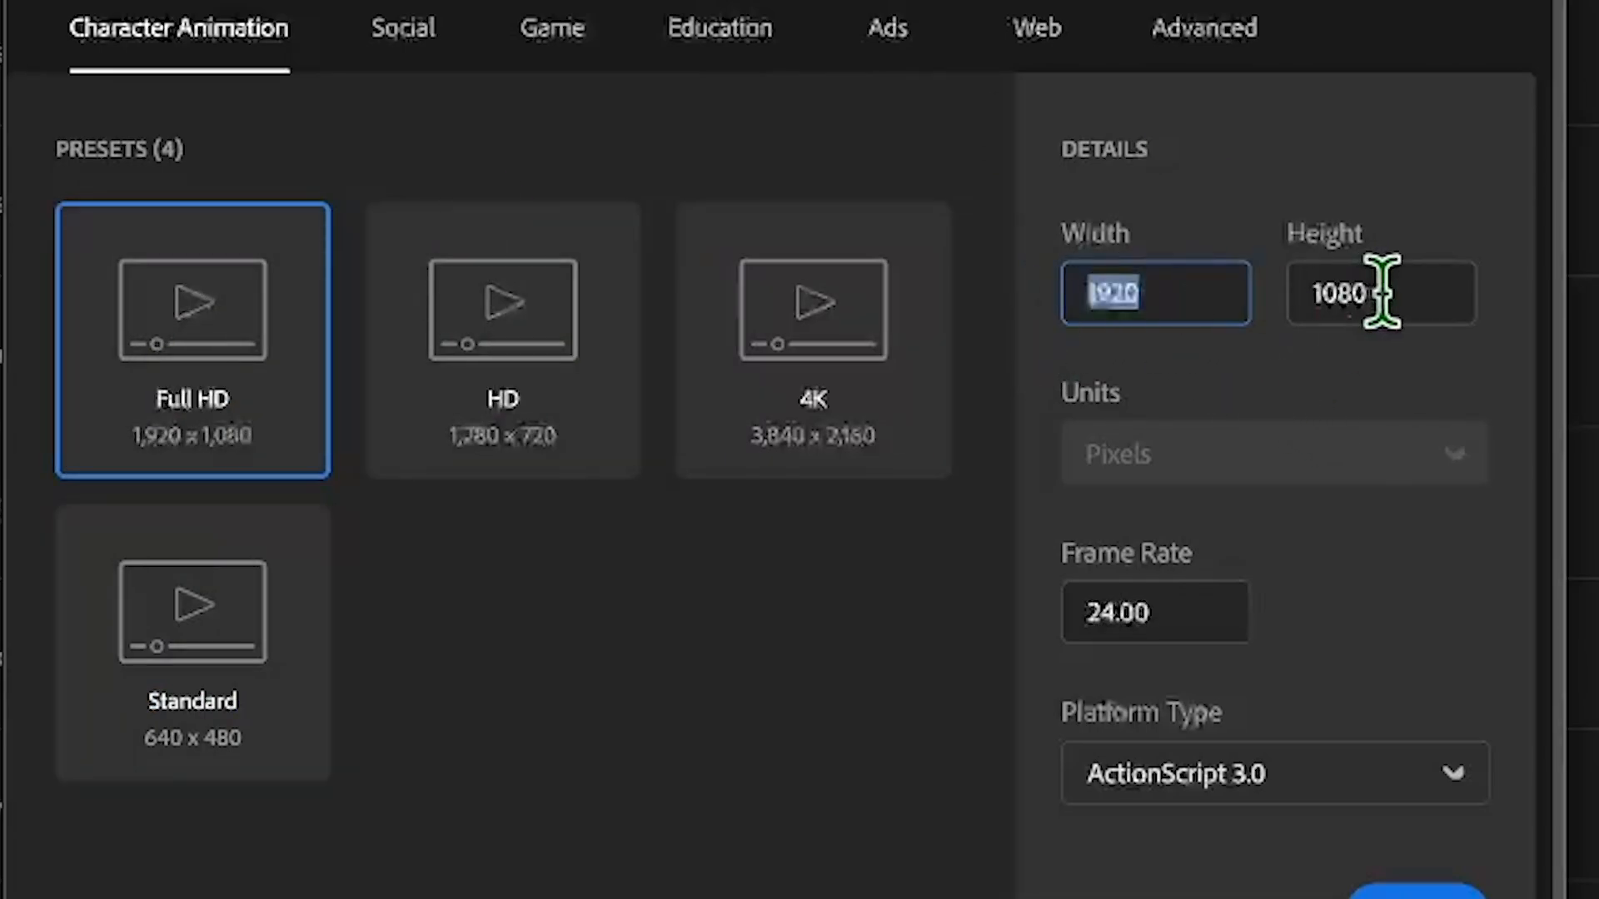
drag(1382, 292, 1202, 292)
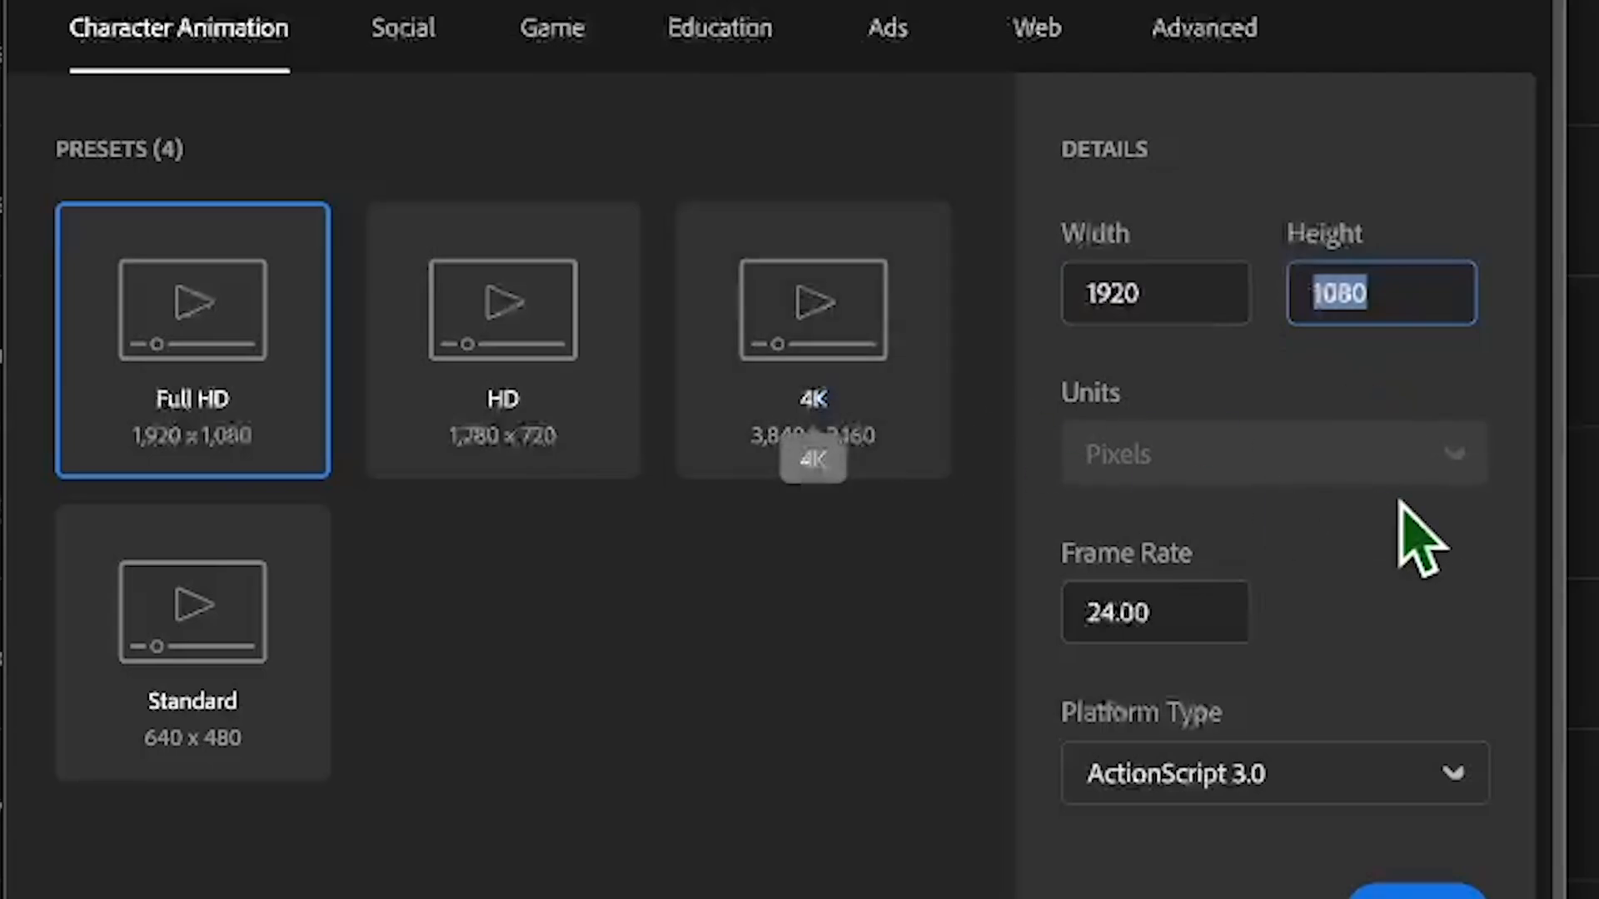
key(Tab)
click(1291, 639)
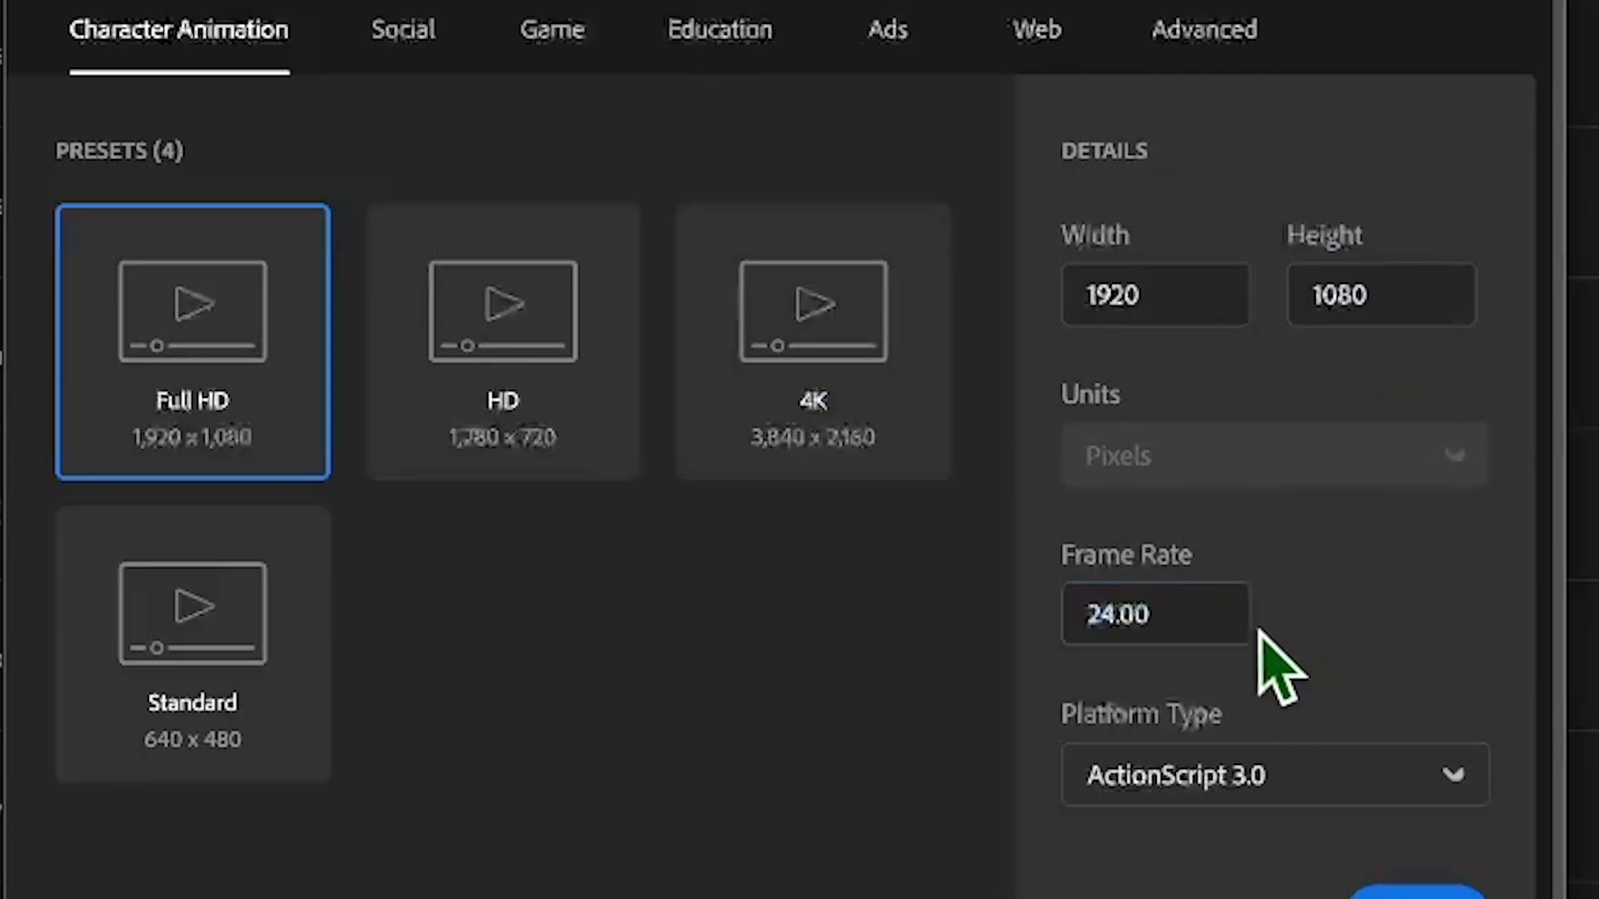
drag(1220, 616, 953, 621)
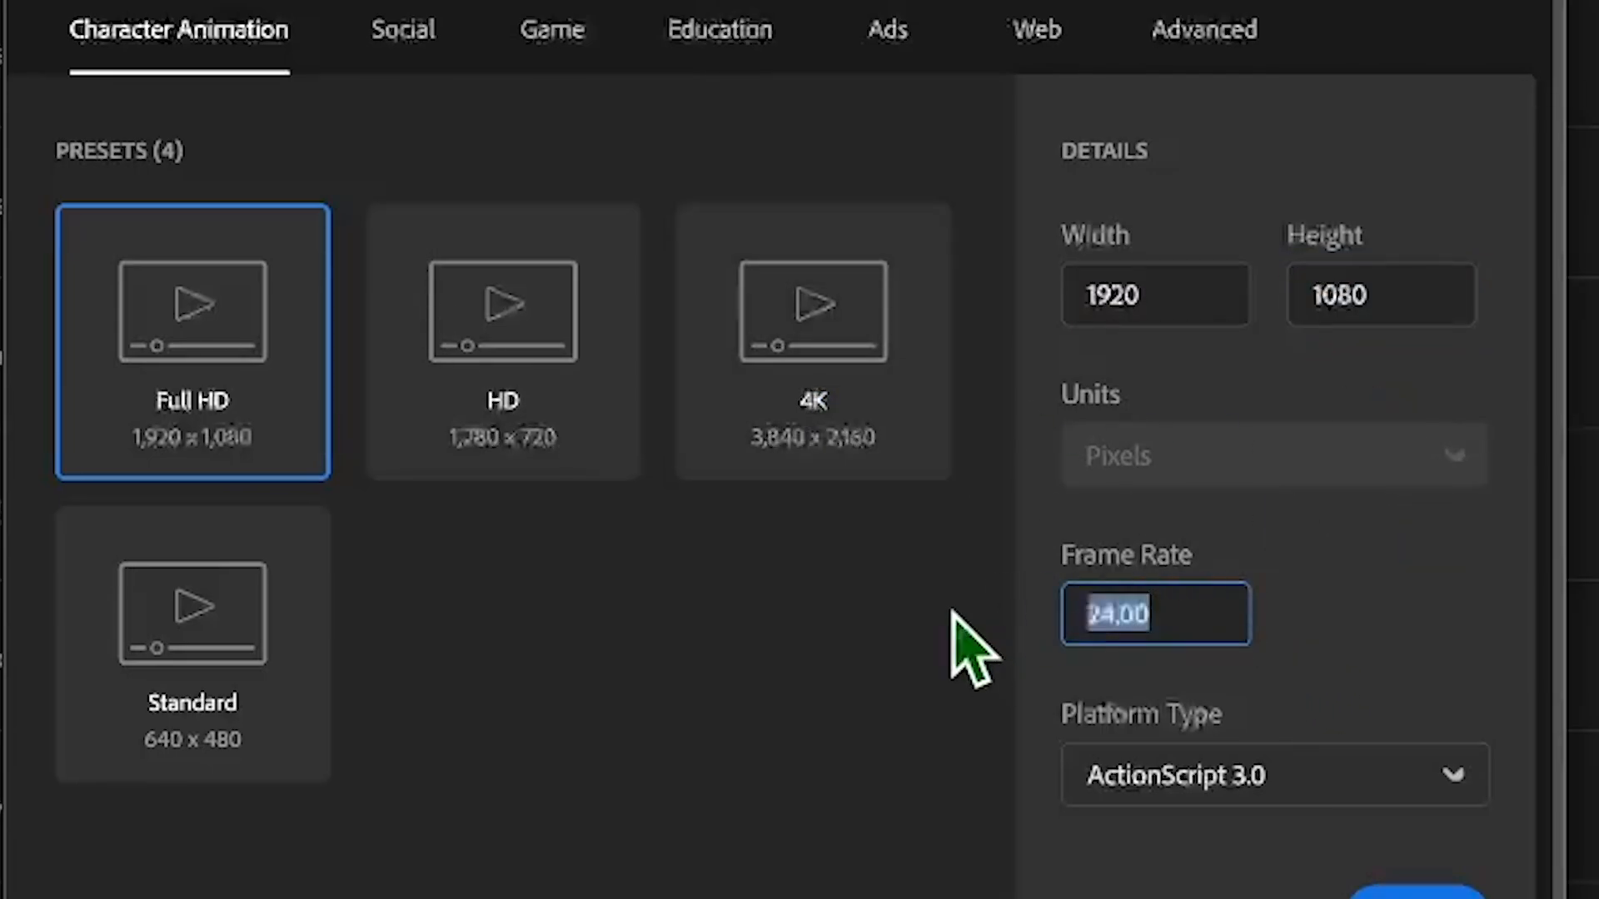
click(1210, 635)
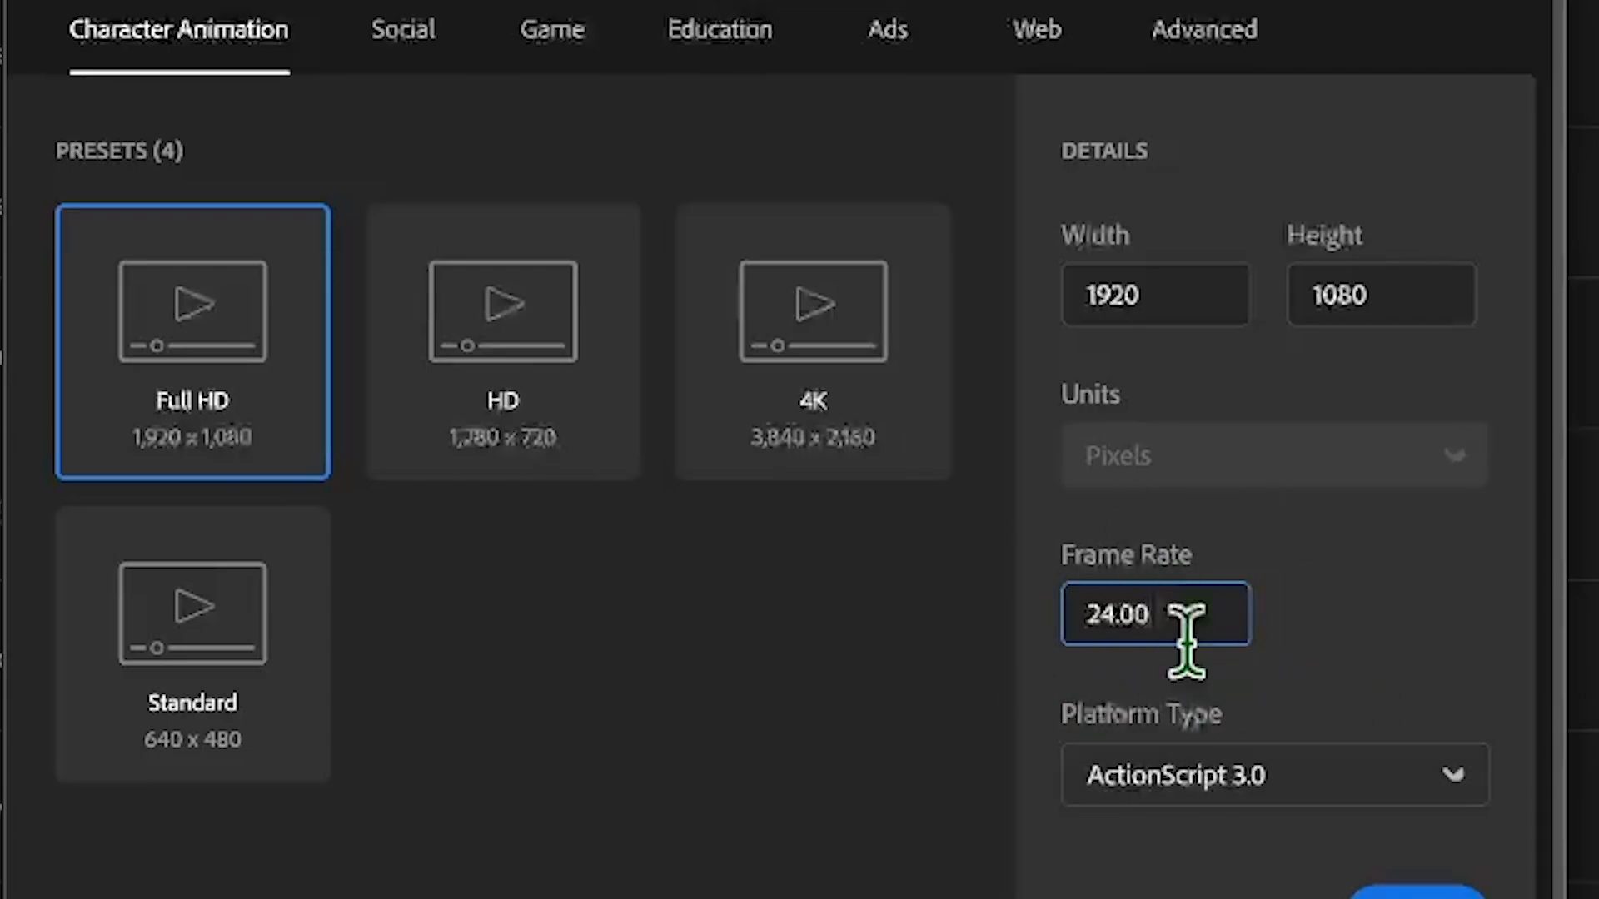
click(1338, 794)
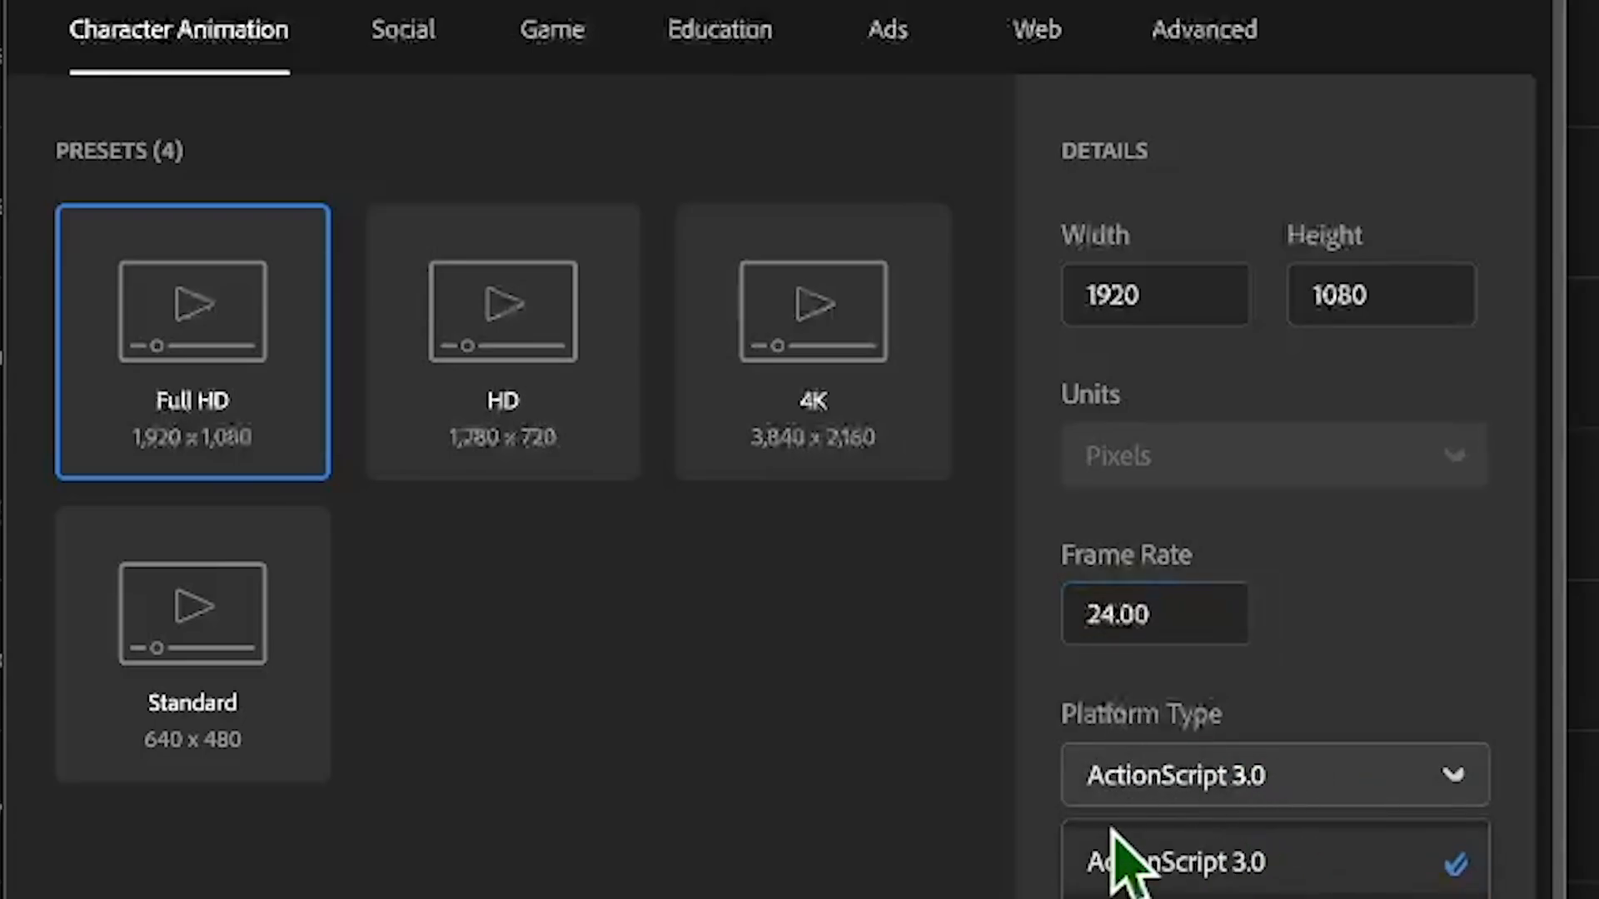
click(1304, 782)
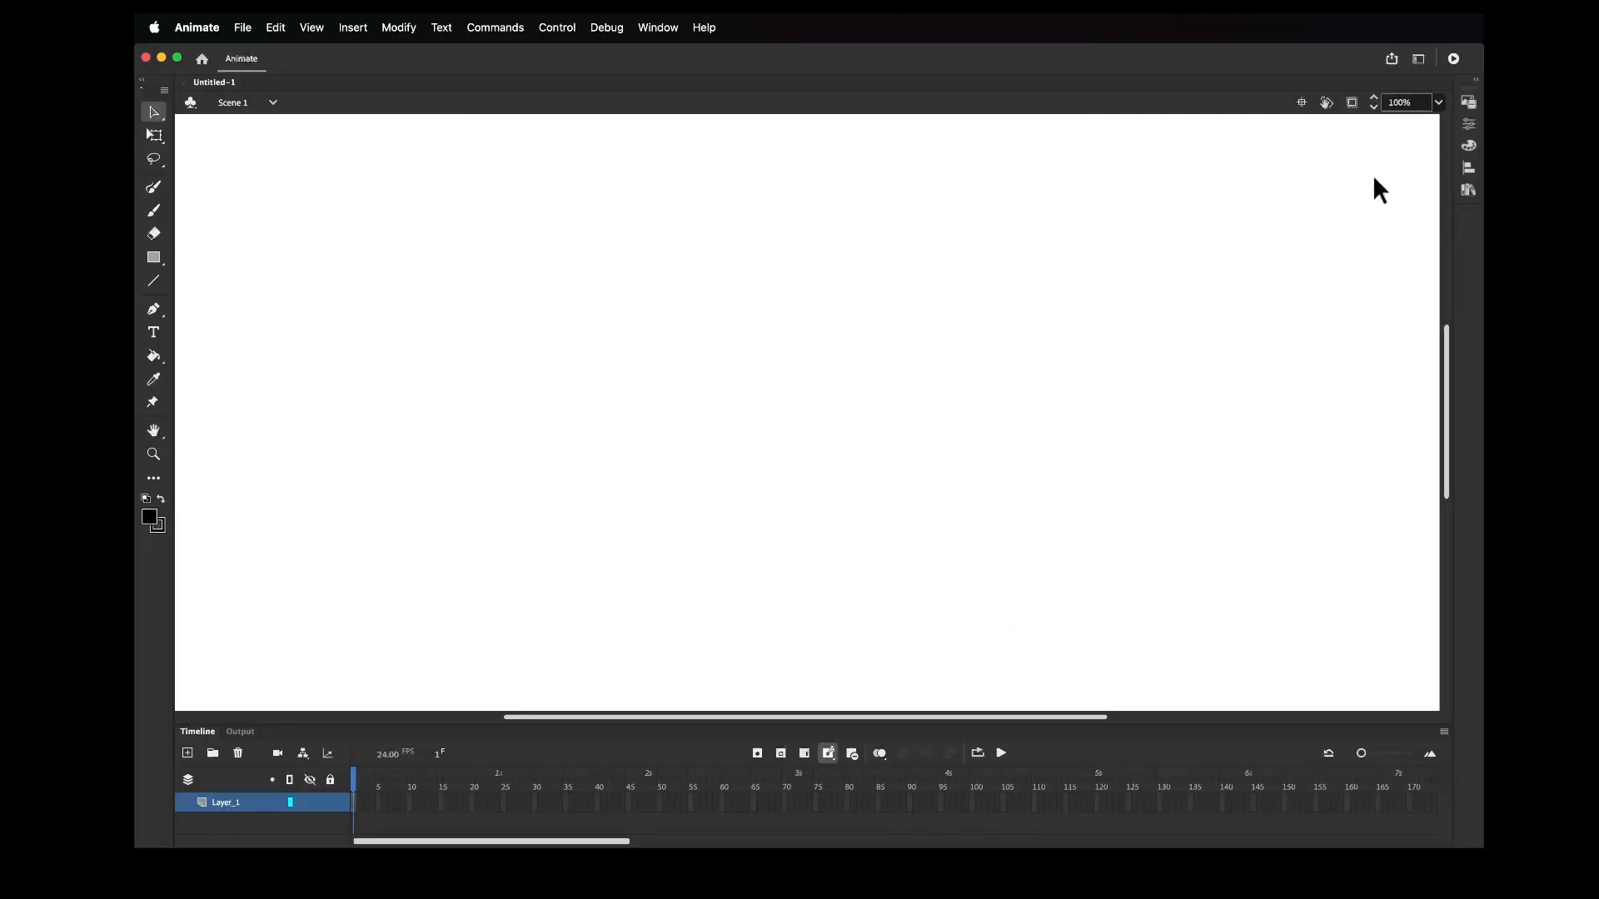
Change the stage magnification to 25% and 50%, and fit the stage in the window
key(super+minus)
key(super+minus)
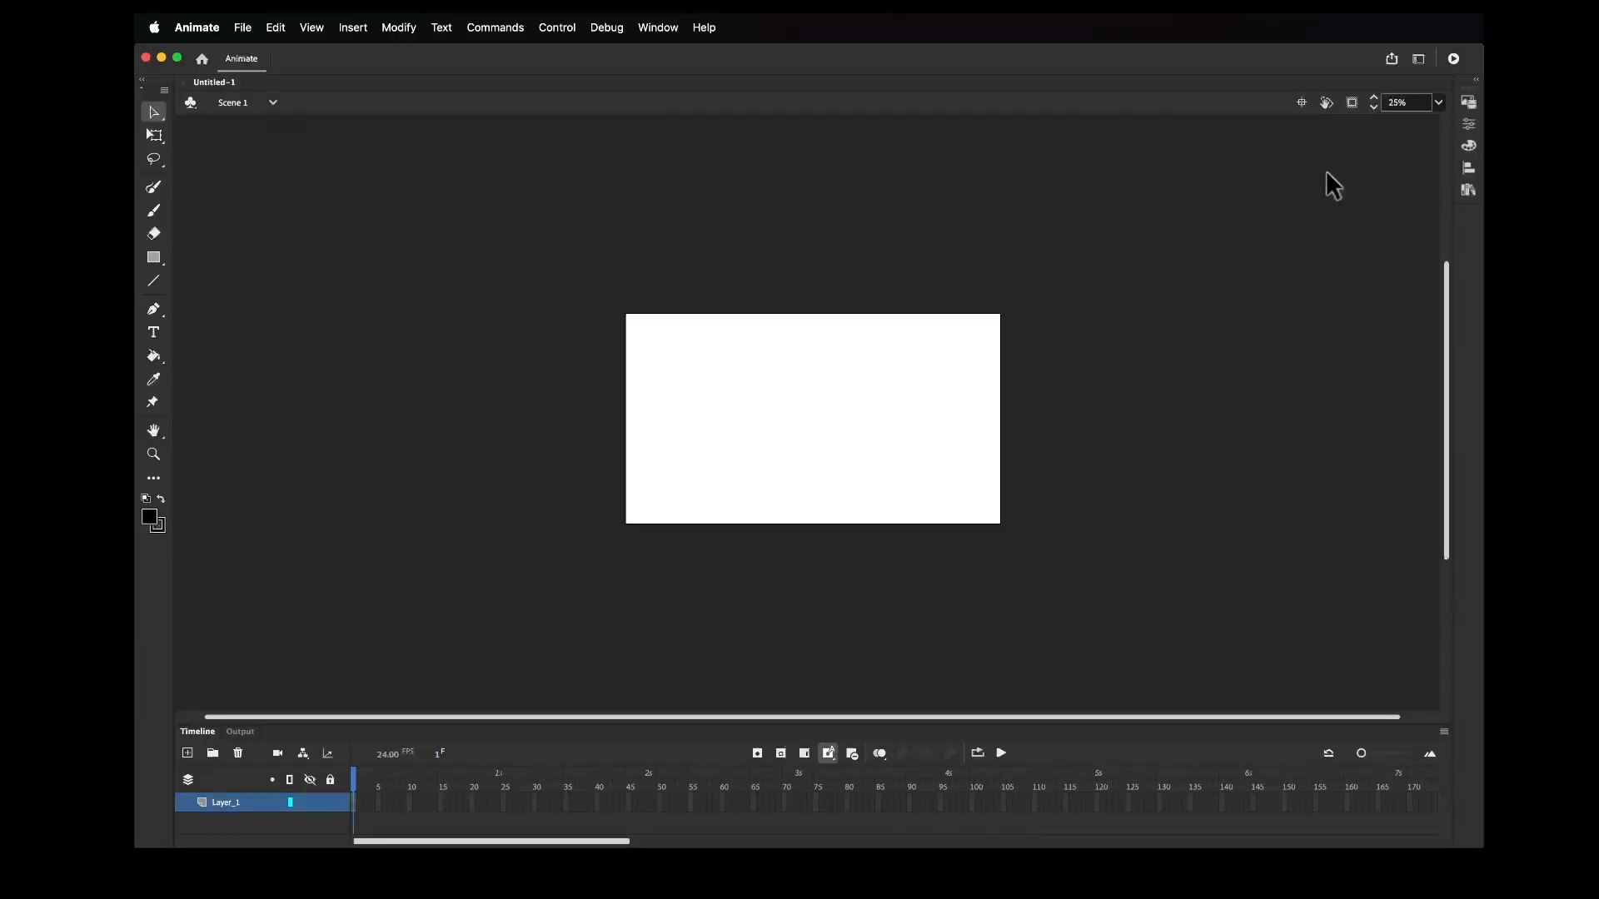
key(super+equal)
click(1438, 103)
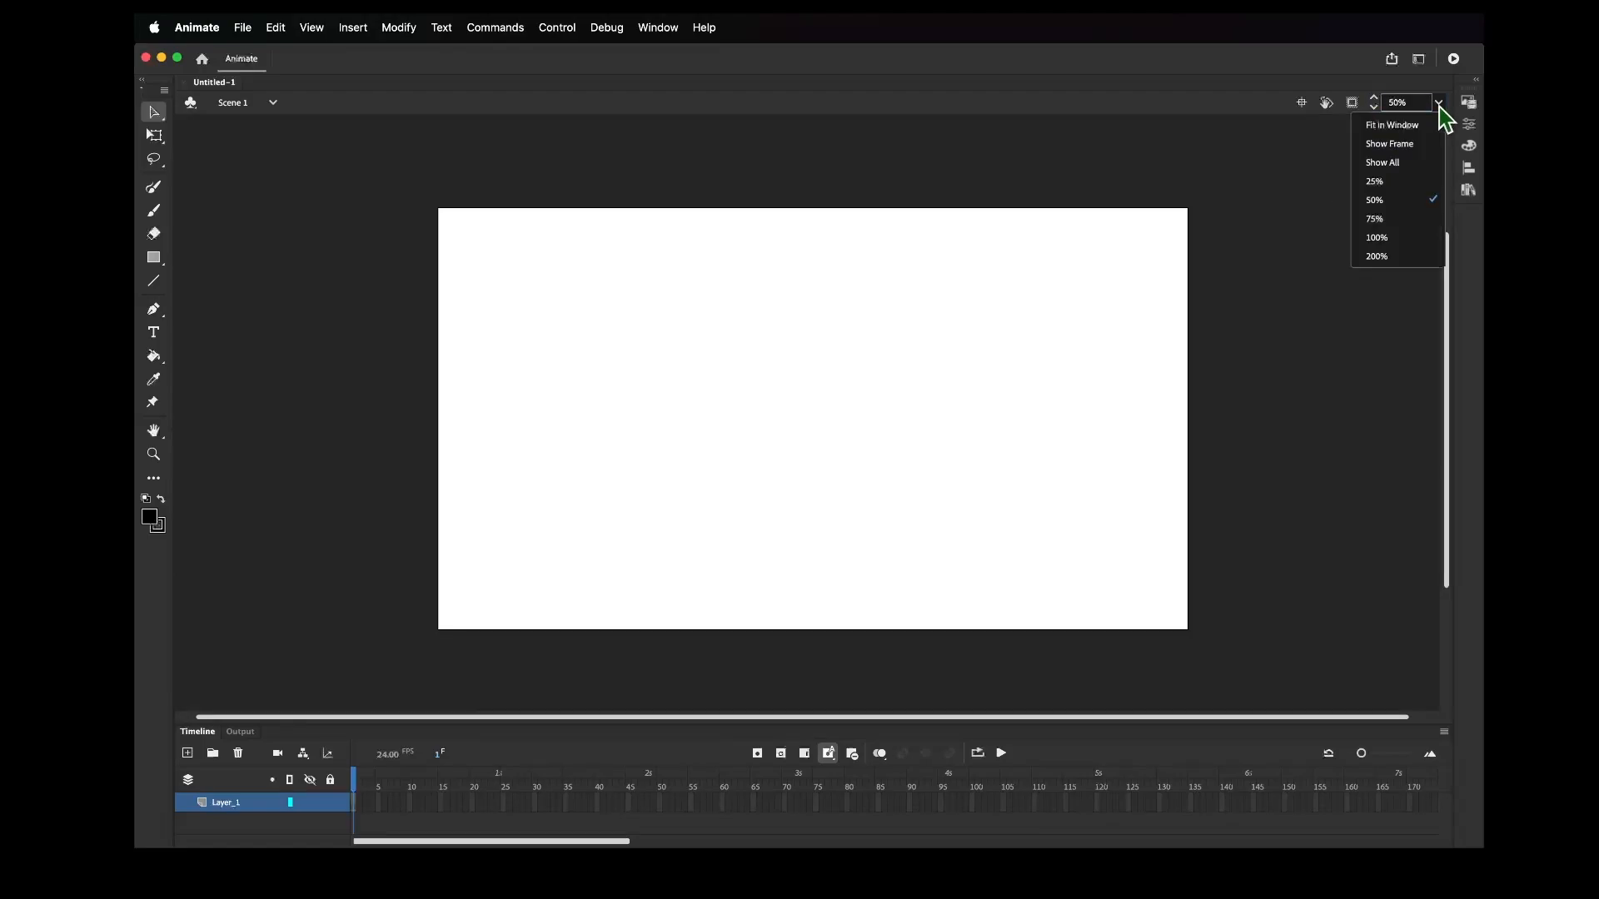
click(1399, 126)
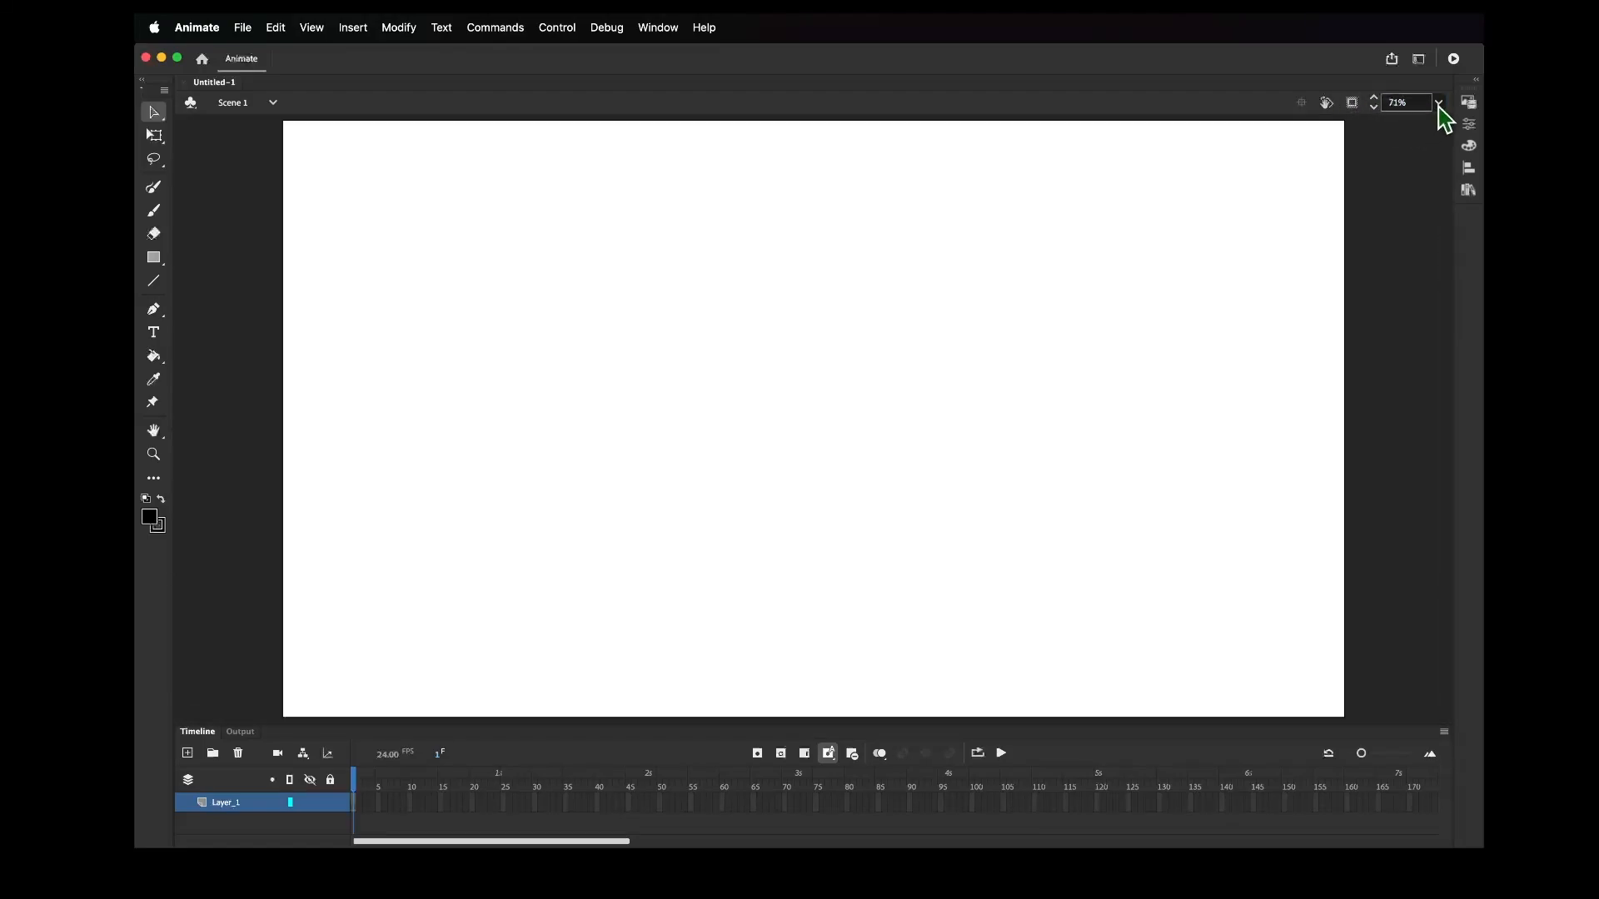
Try the Show Frame and Show All views of the stage, and set the magnification to 25%
click(1438, 103)
click(1408, 144)
click(1438, 103)
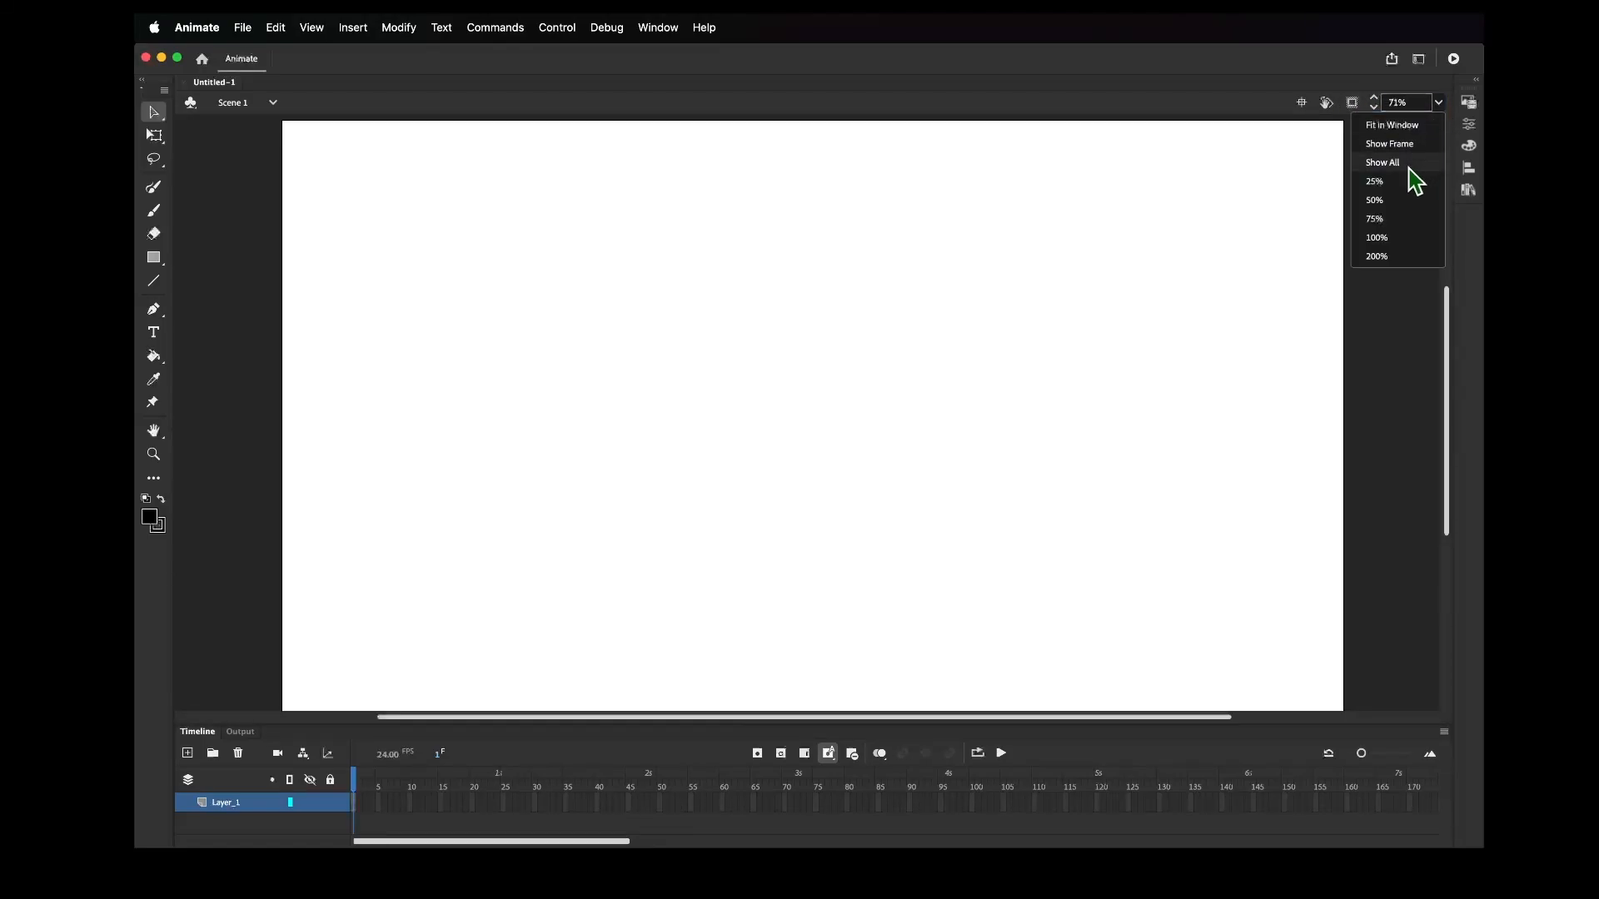
click(1408, 163)
click(1440, 103)
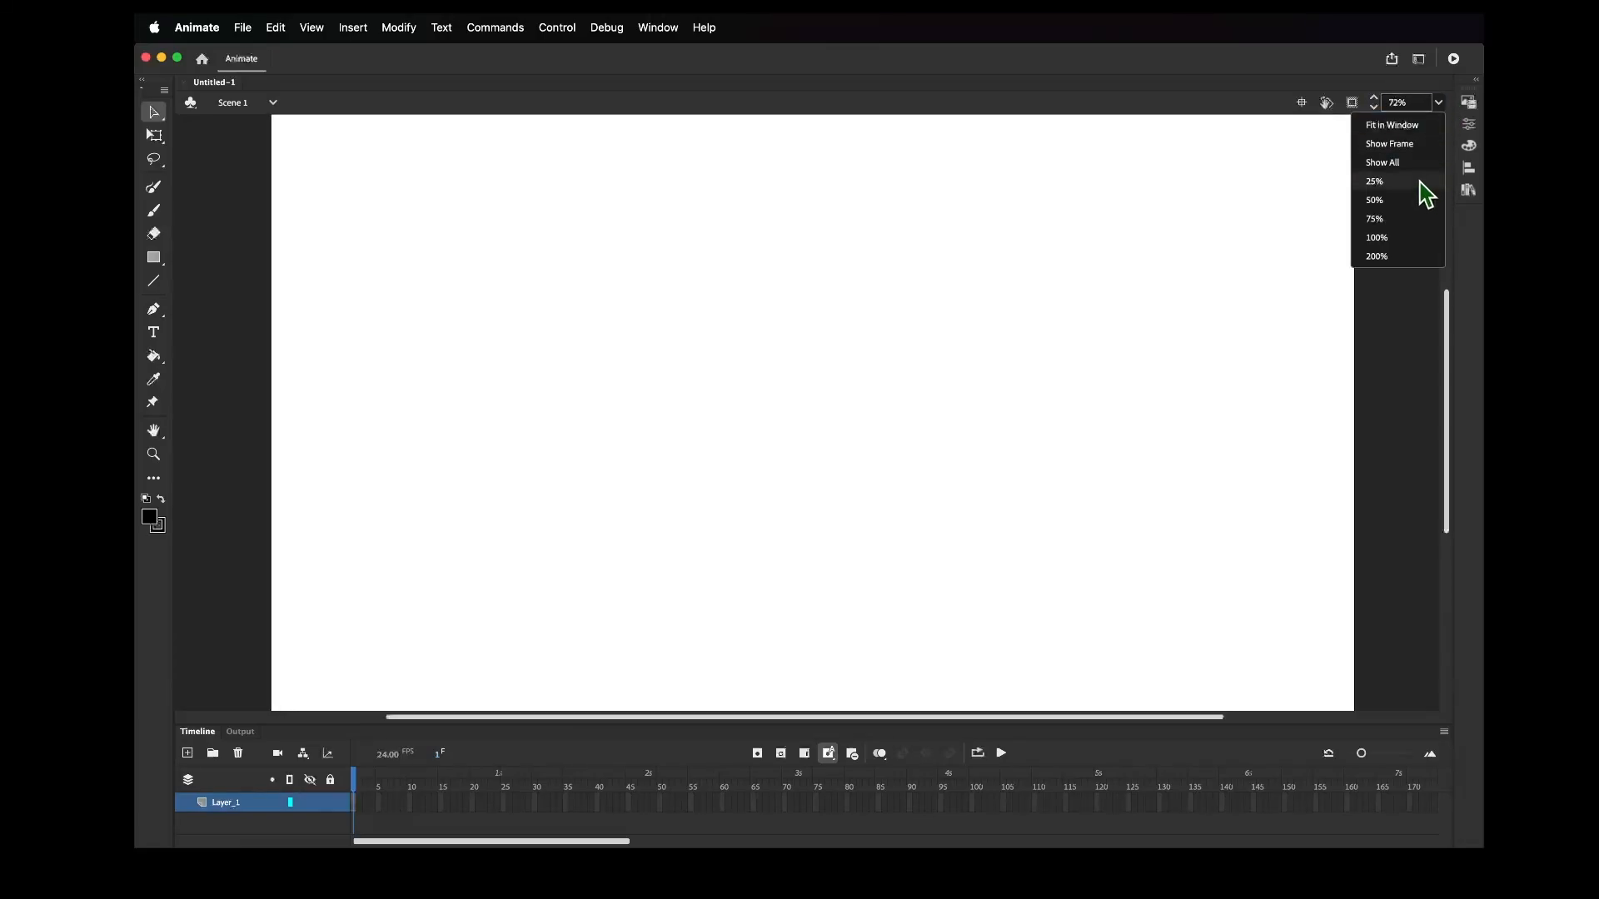
click(1420, 181)
Set the stage magnification to 25% and zoom out further to 4%
click(1438, 102)
click(1407, 102)
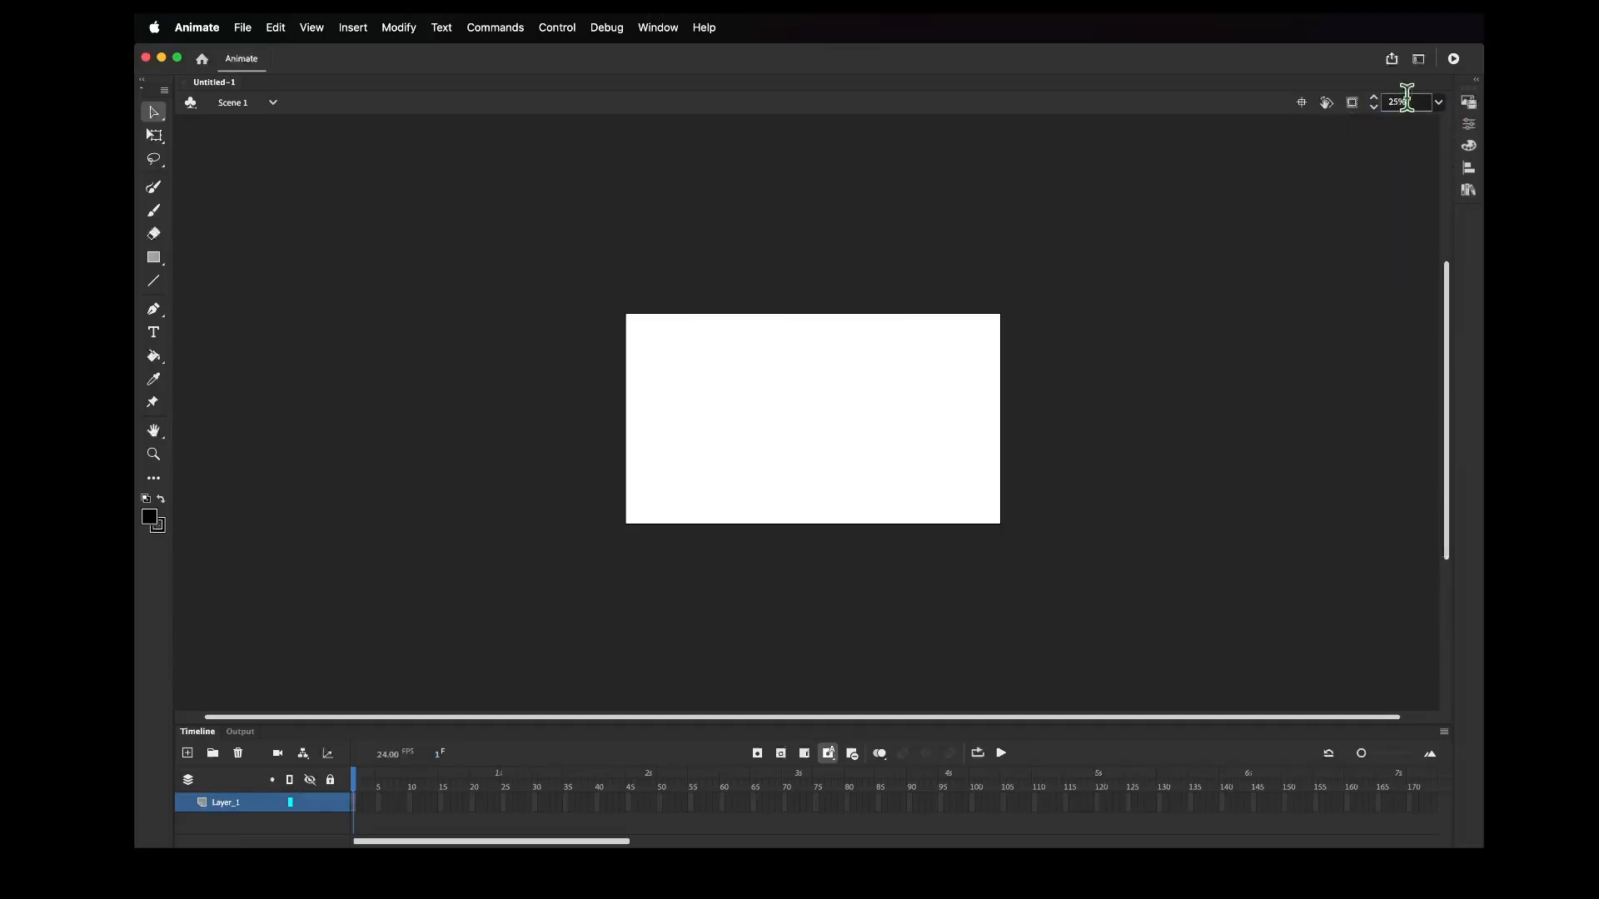
key(super+minus)
key(super+minus)
key(super+minus)
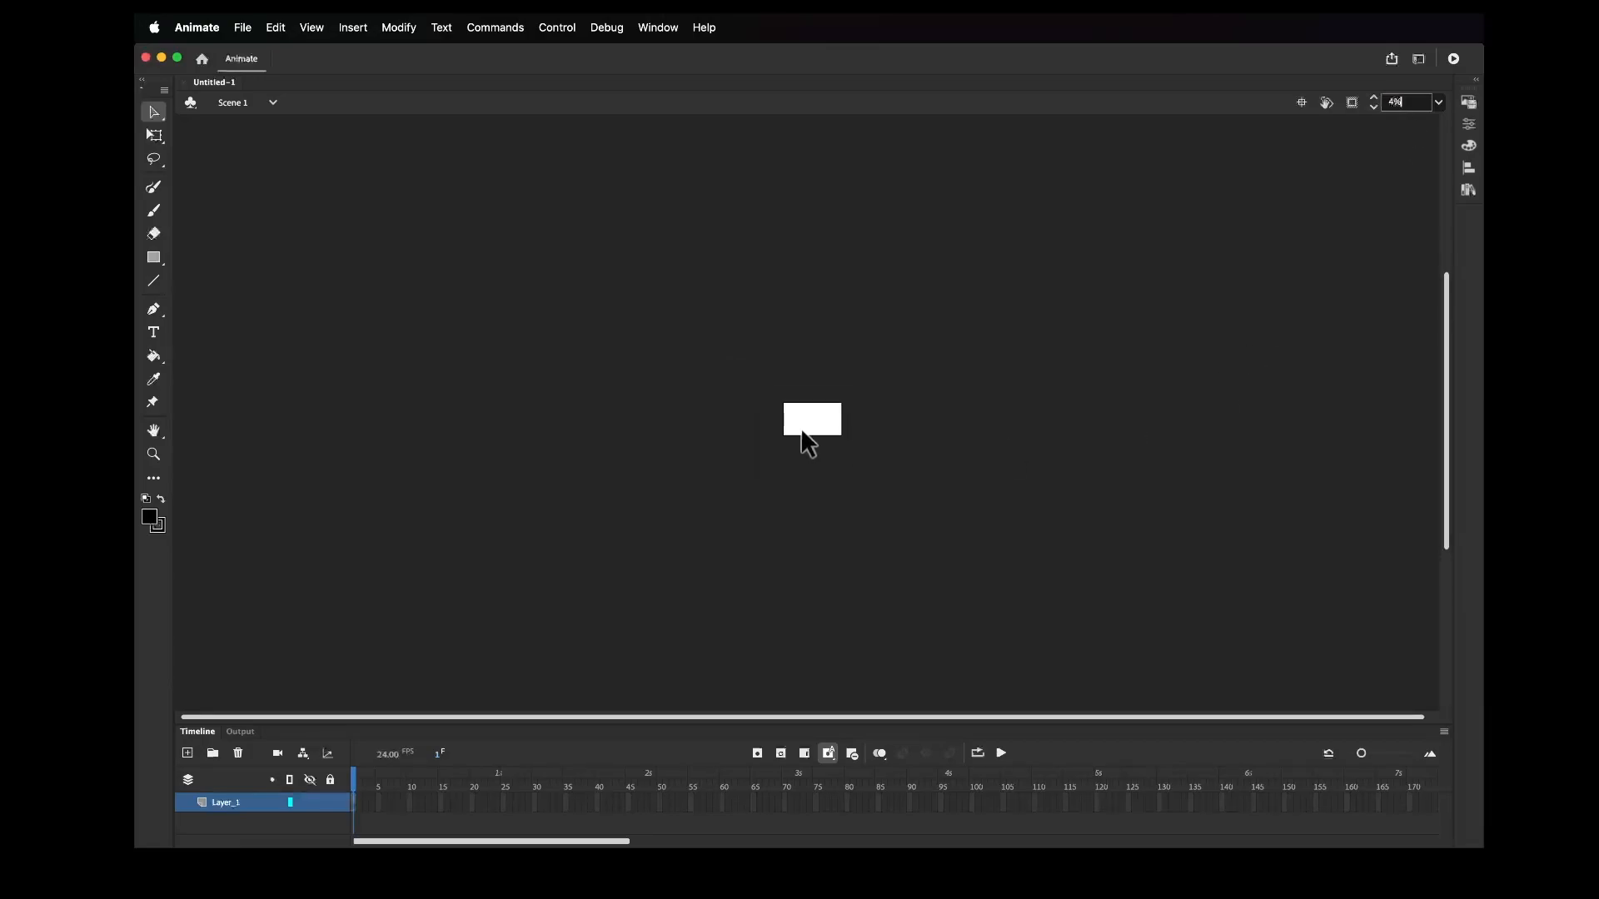
Try the 200% and 100% stage magnifications, and fit the stage in the window
click(1439, 103)
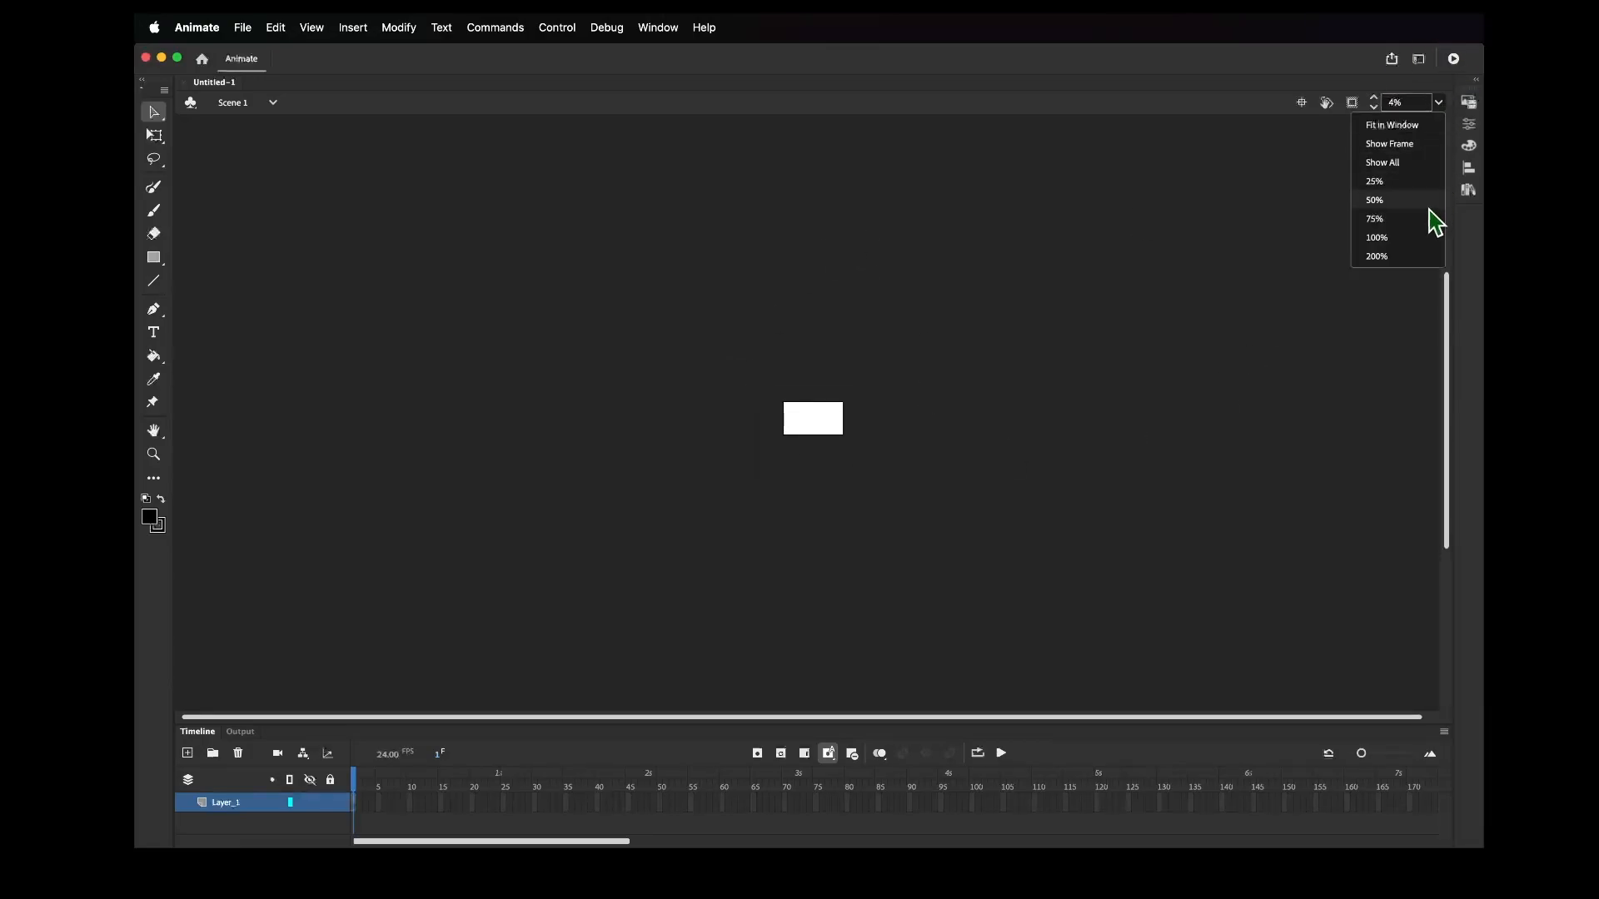
click(1413, 256)
click(1438, 103)
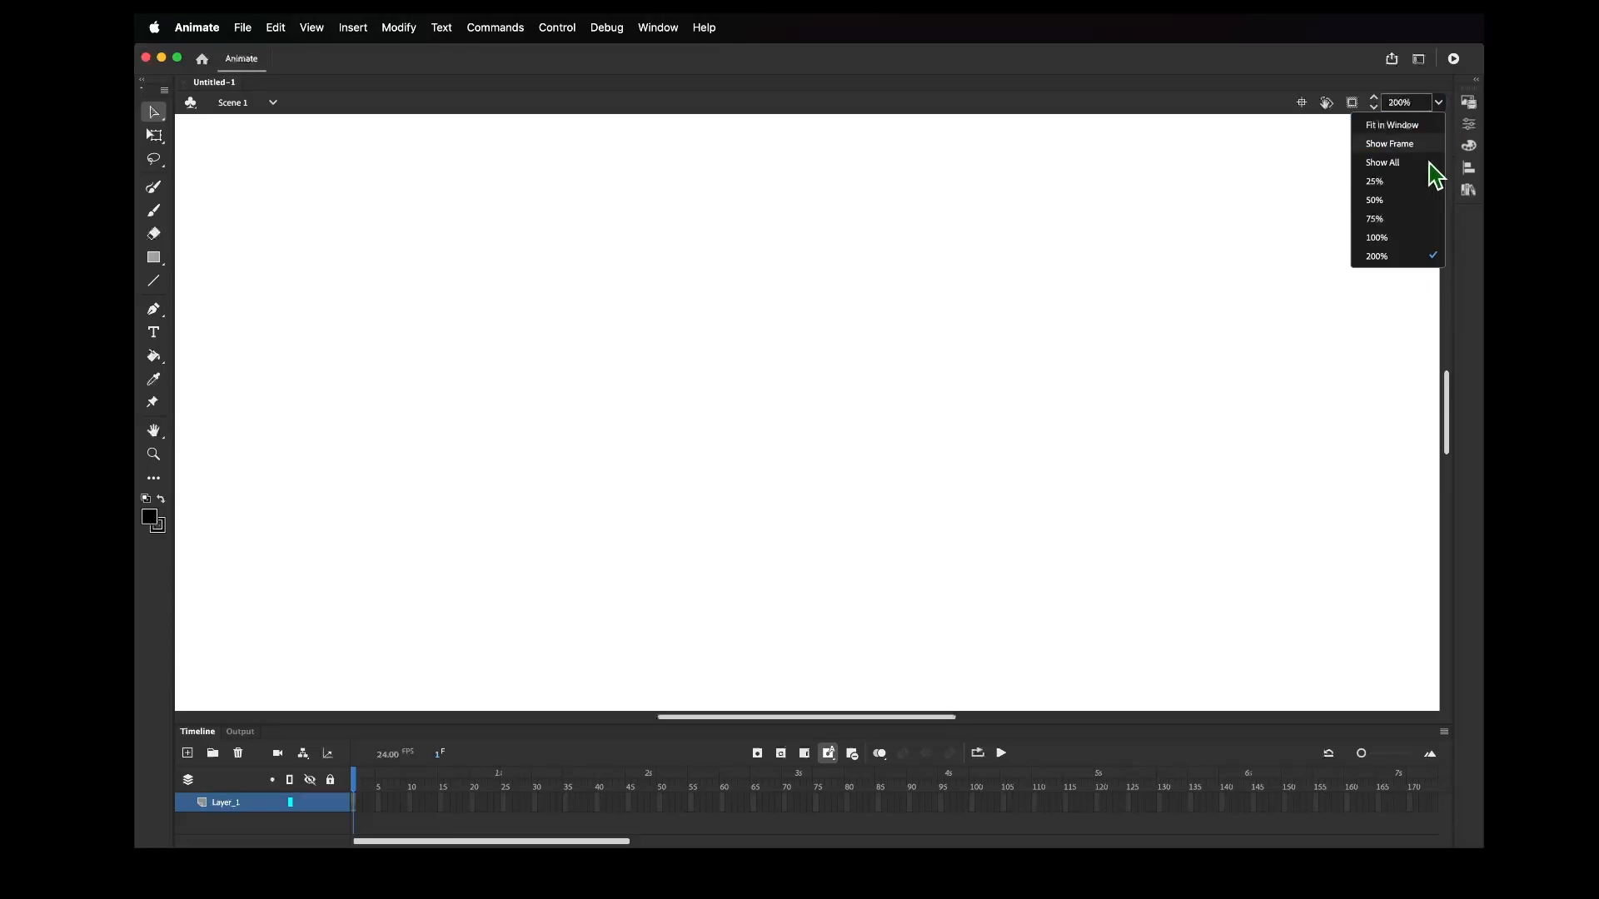
click(1394, 239)
click(1439, 102)
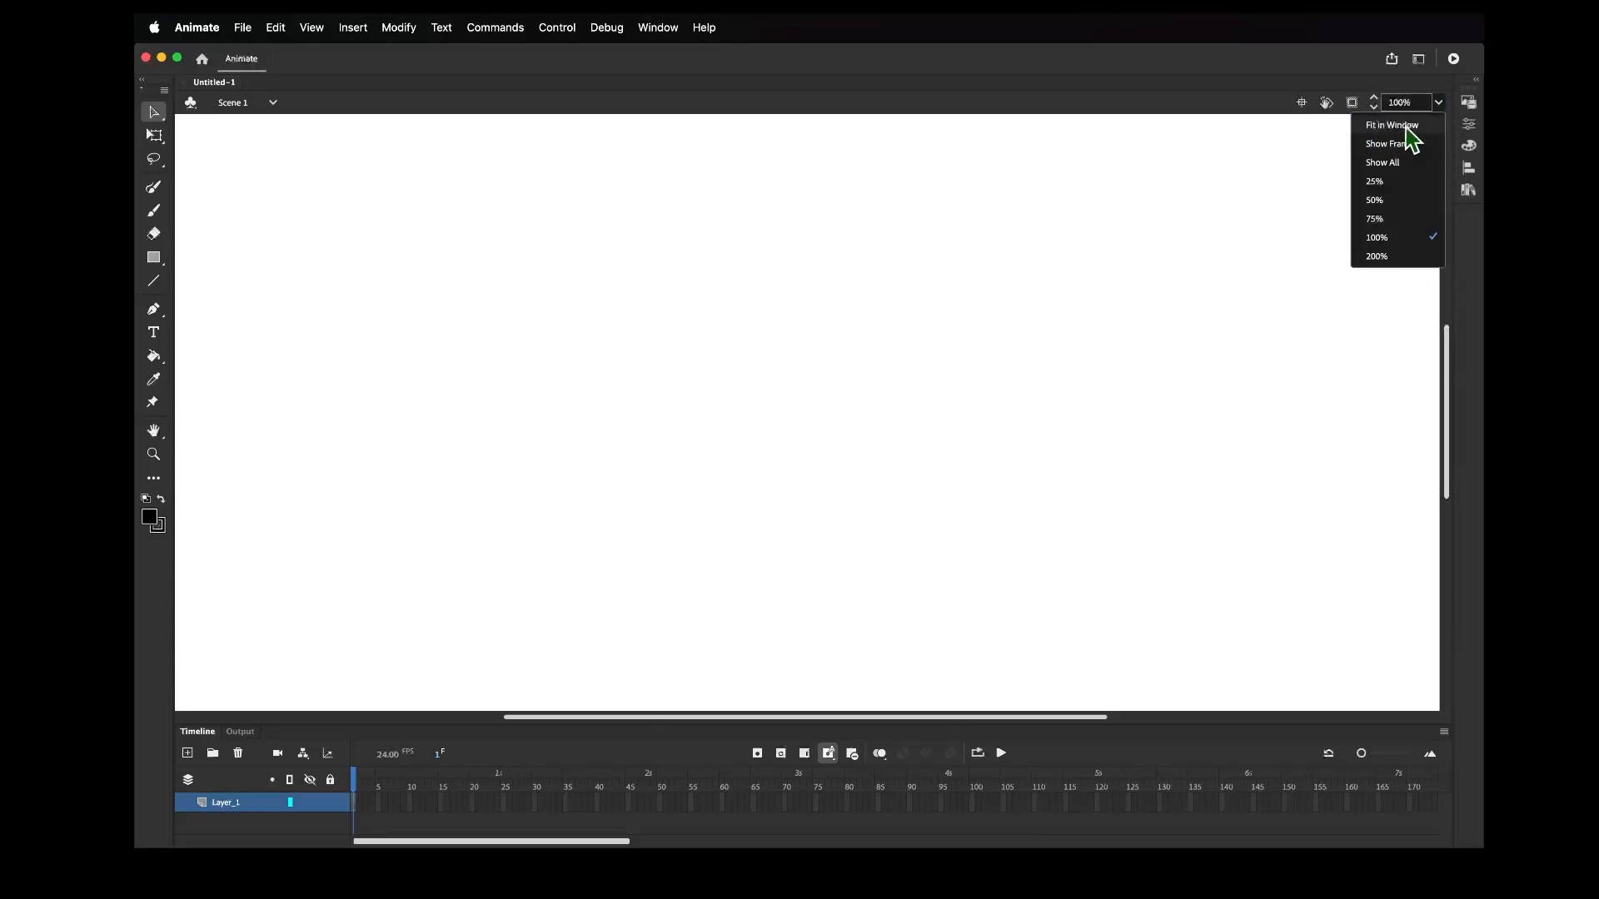
click(1416, 125)
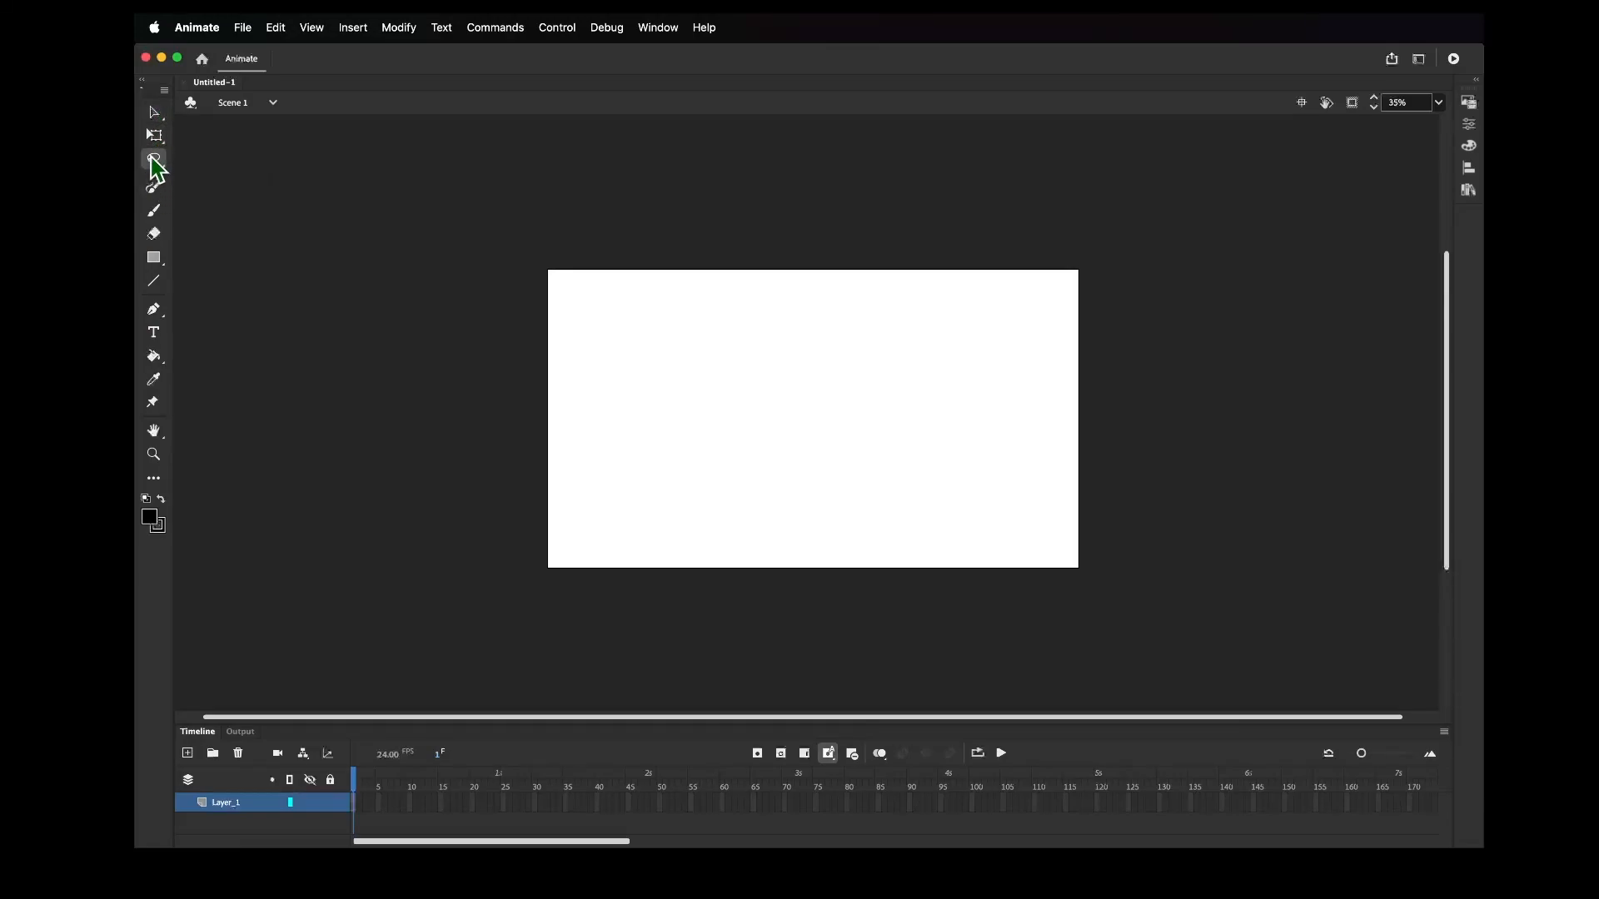
Select the Lasso tool and show its grouped variants, including the Polygon Tool and Magic Wand
click(153, 158)
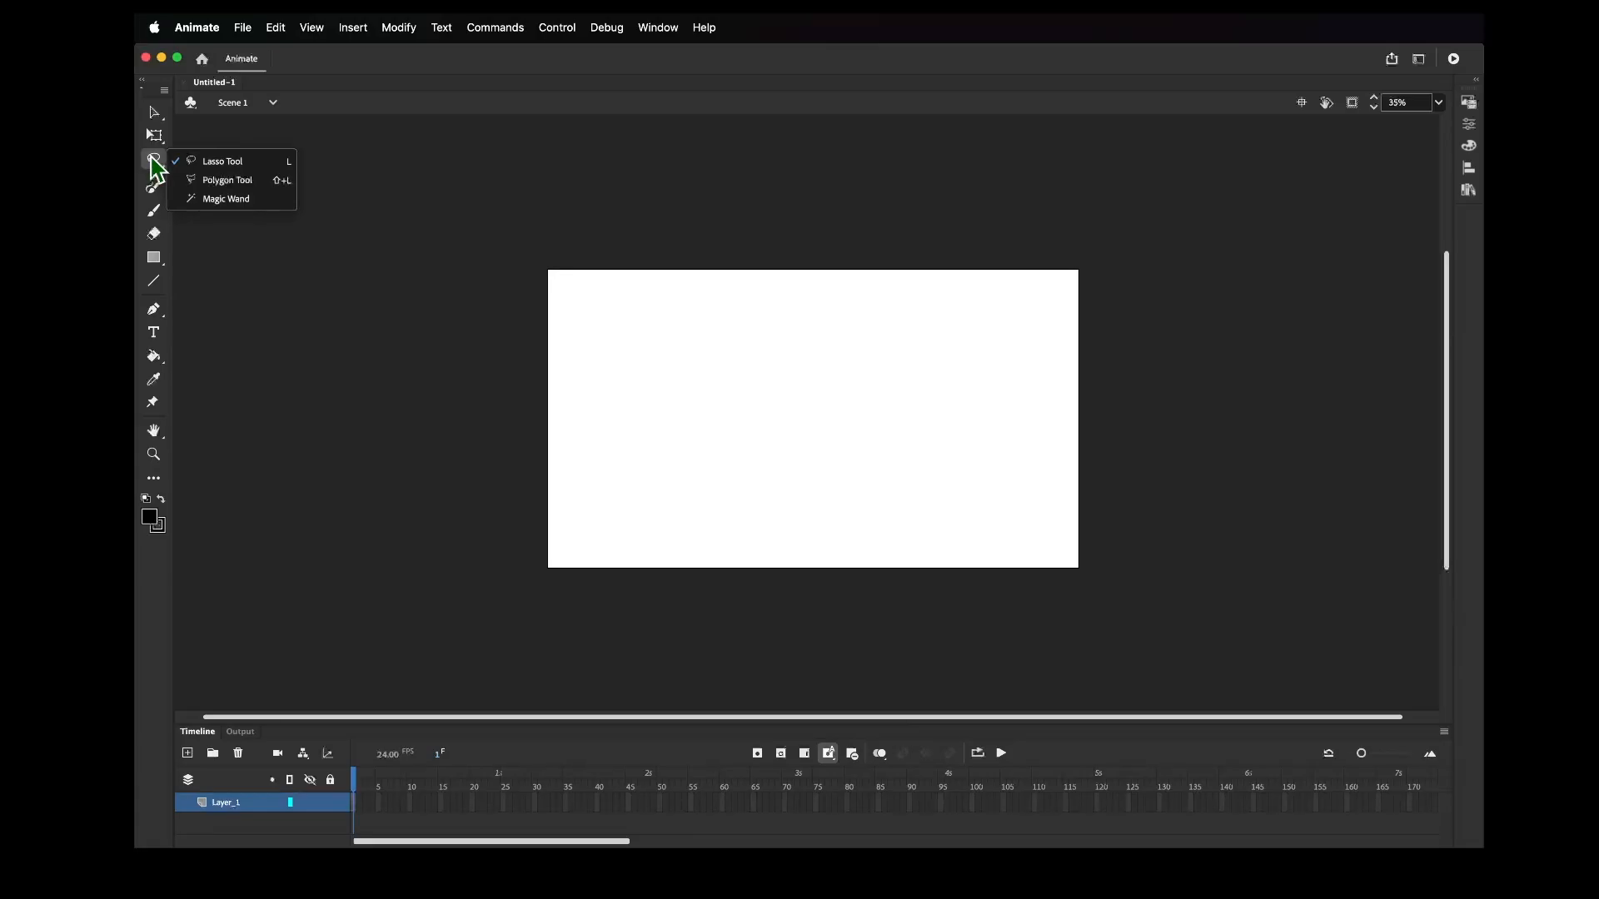
click(152, 158)
click(154, 159)
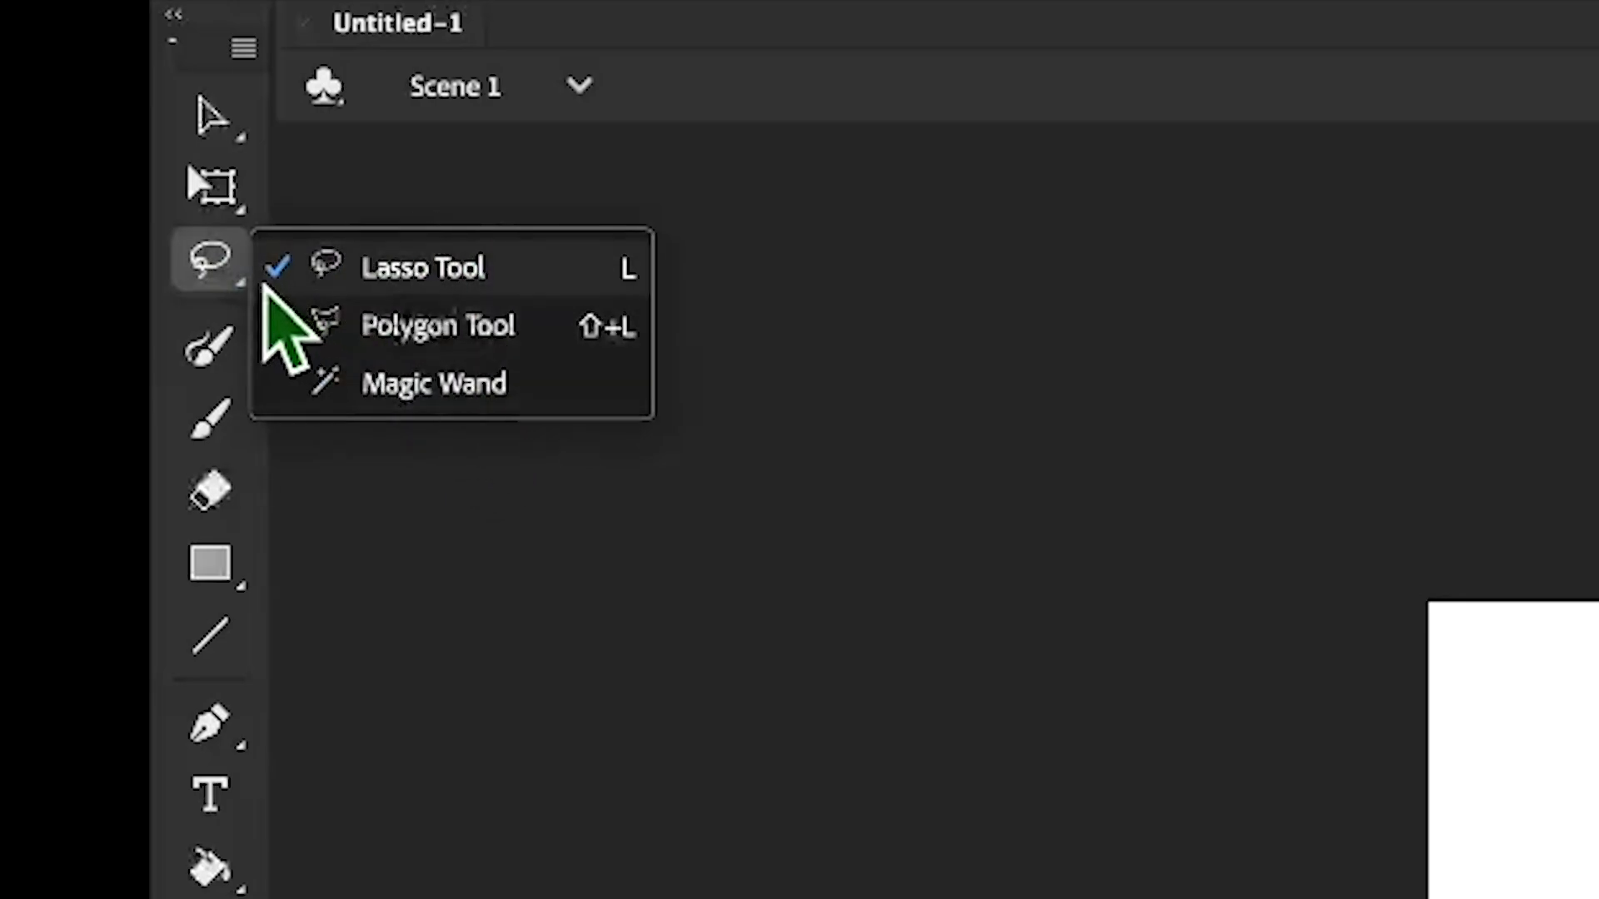
click(215, 270)
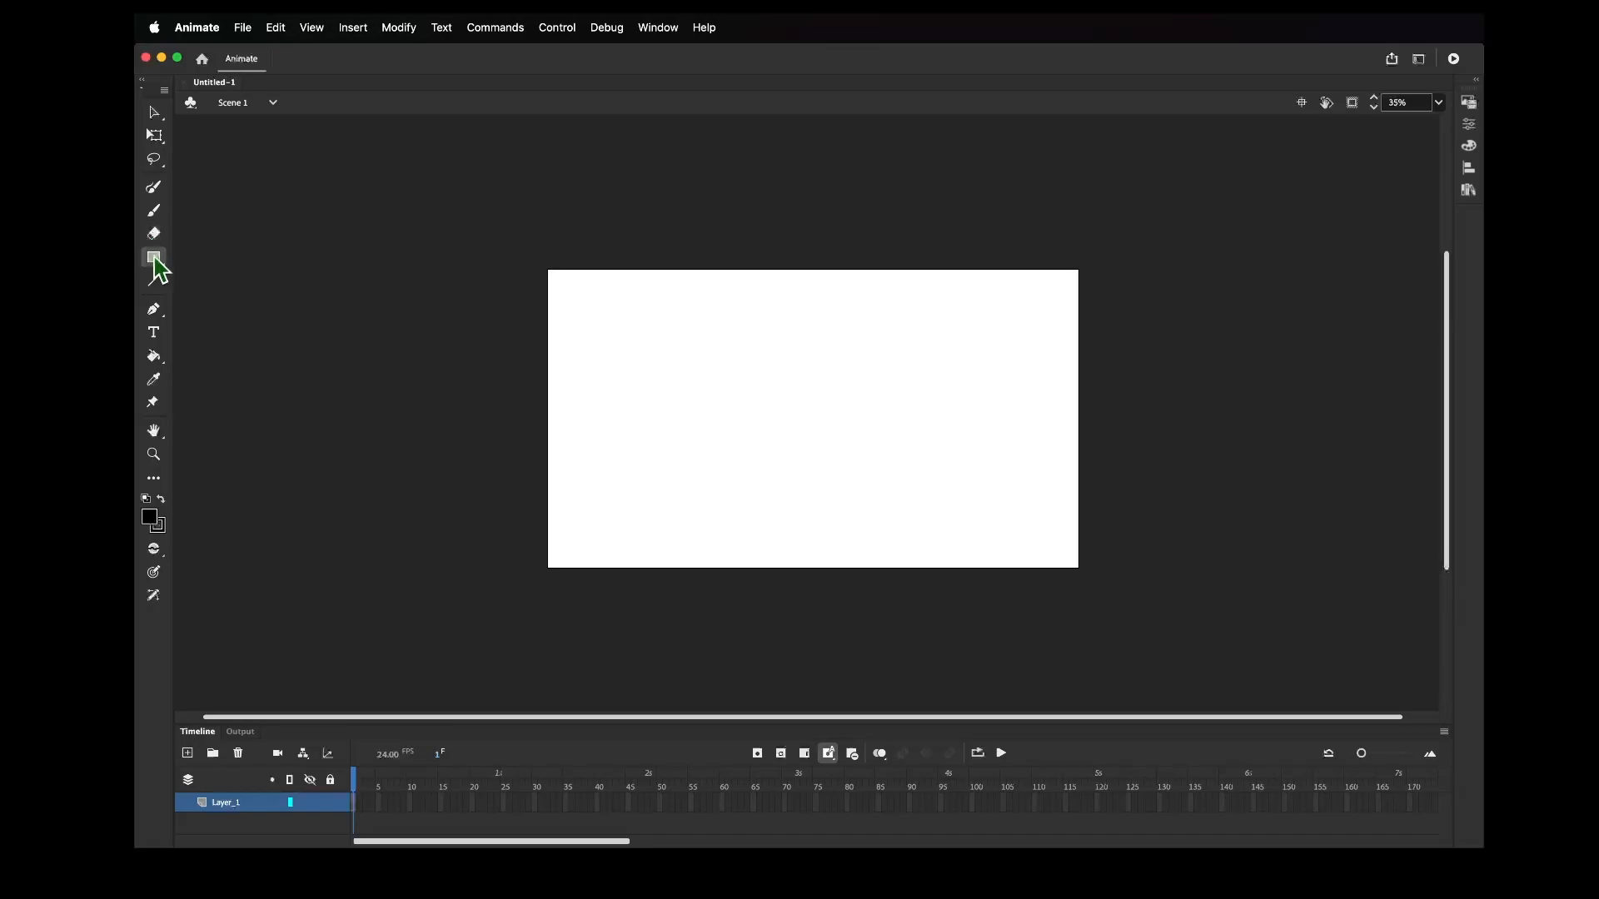
Show the Rectangle tool's grouped shape variants, and select the Line and Pen tools in turn
click(154, 259)
click(154, 260)
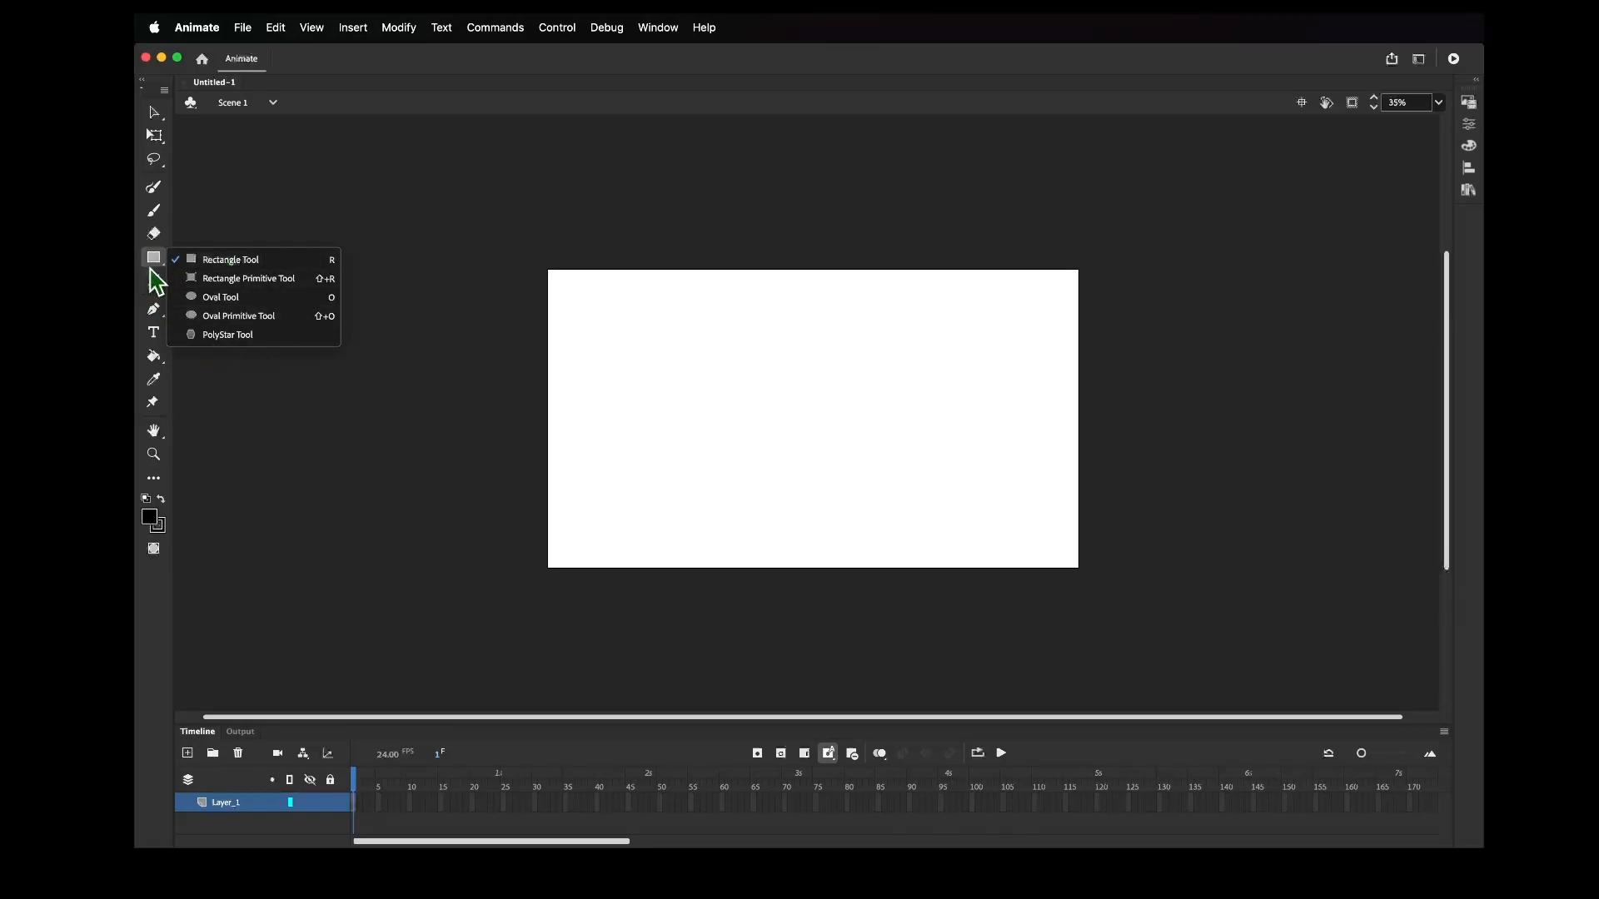
click(152, 284)
click(161, 313)
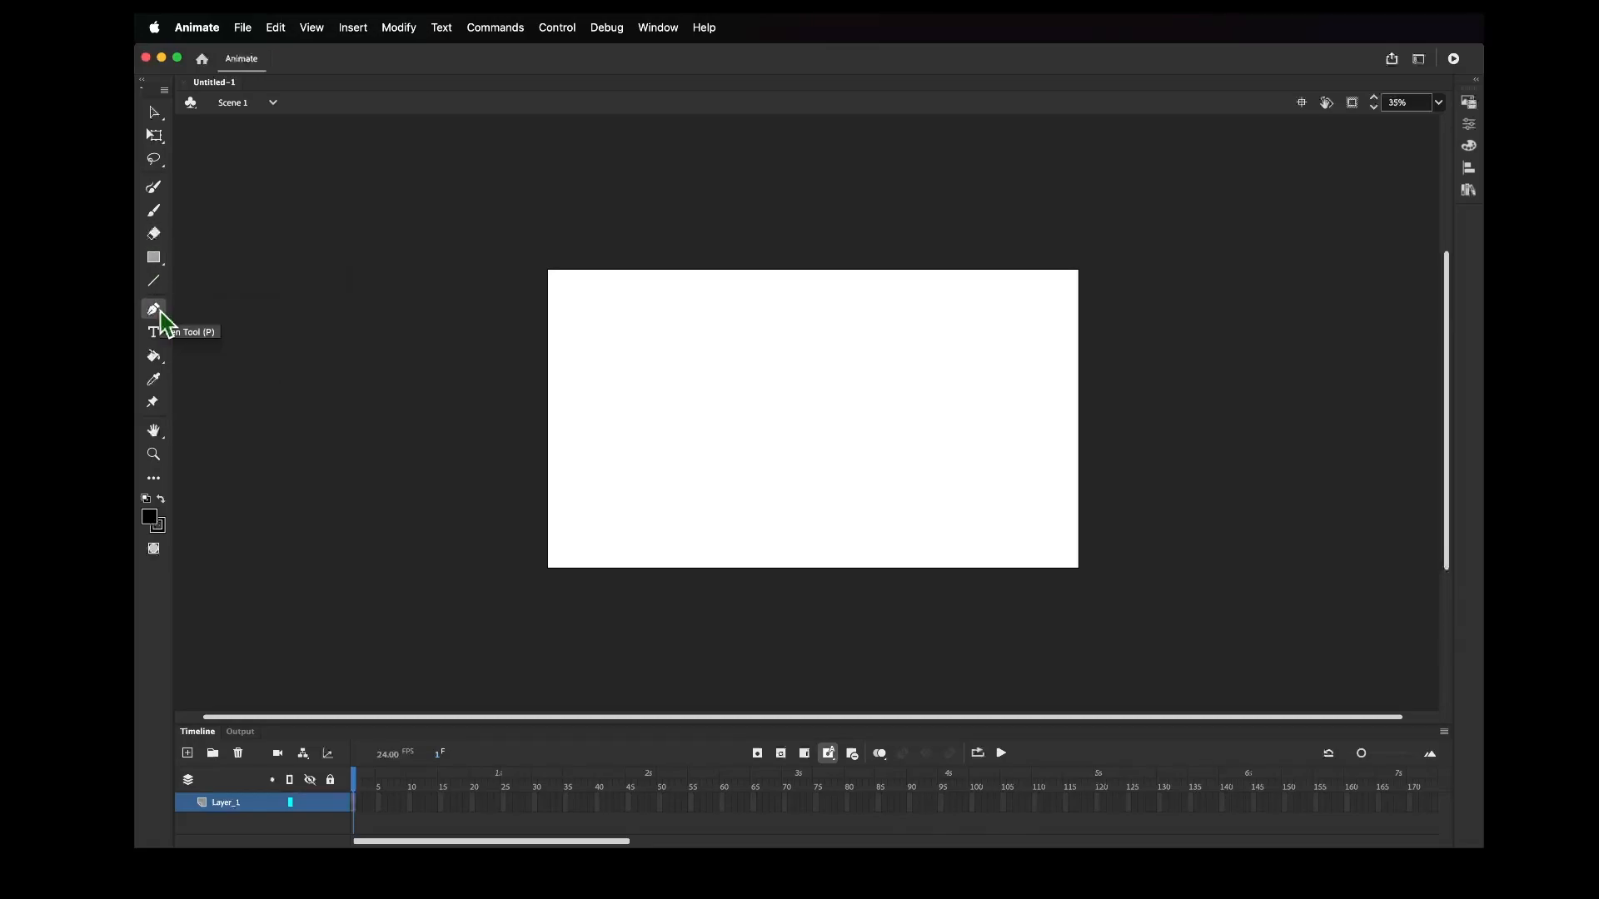
Select the Text, Paint Bucket, Eyedropper and Asset Warp tools in turn, and show the Hand tool's variants
click(155, 335)
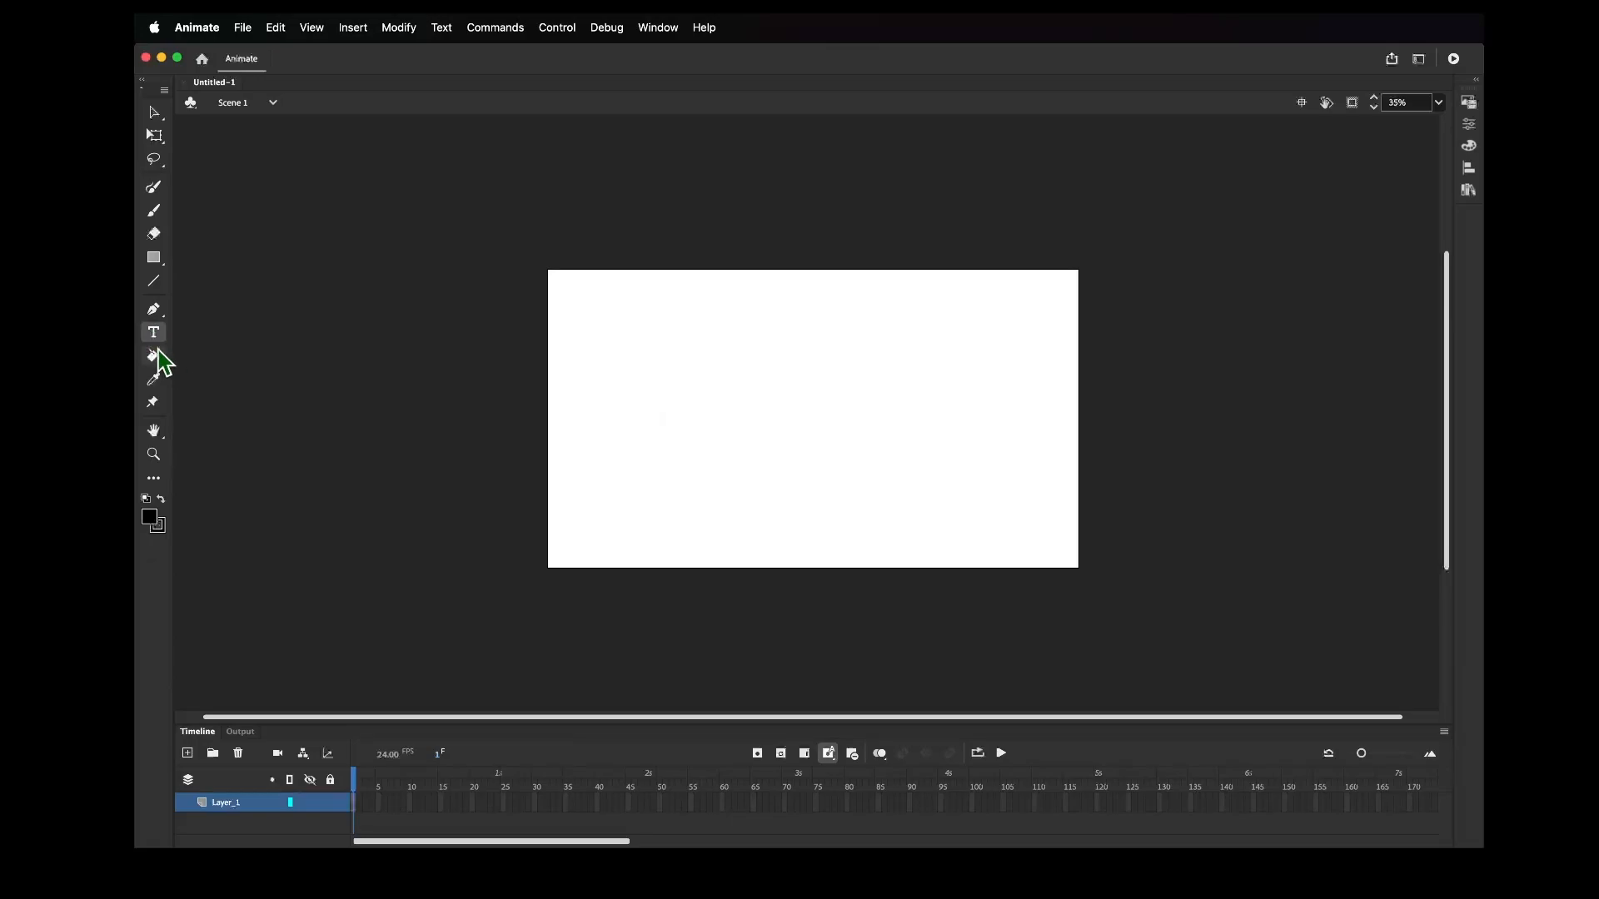
click(159, 353)
click(159, 388)
click(158, 406)
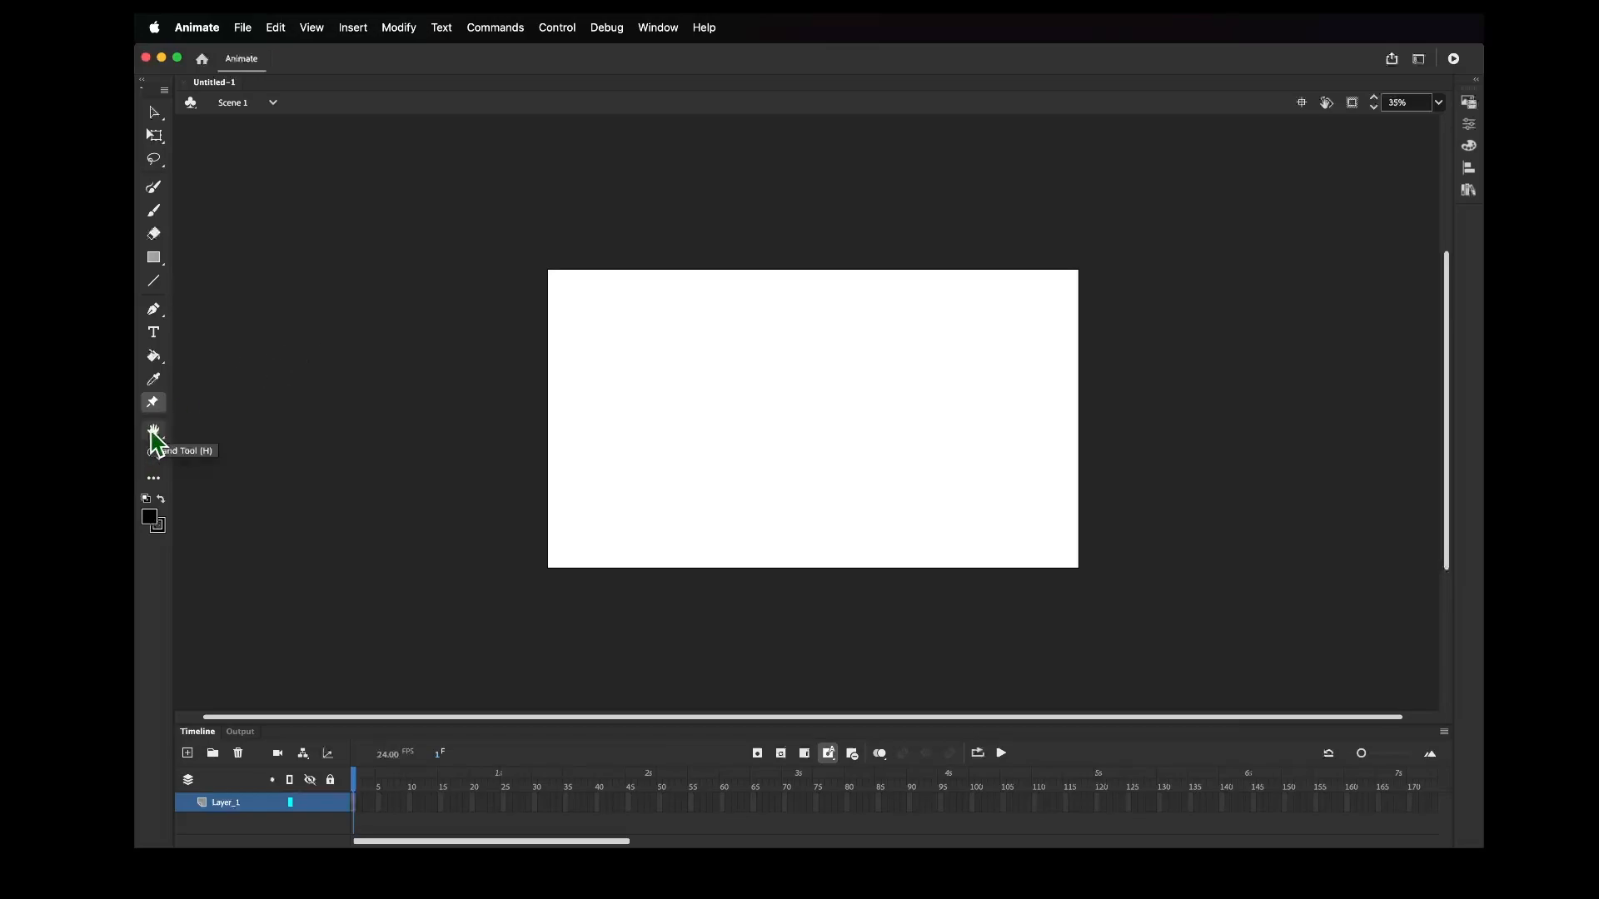
click(155, 432)
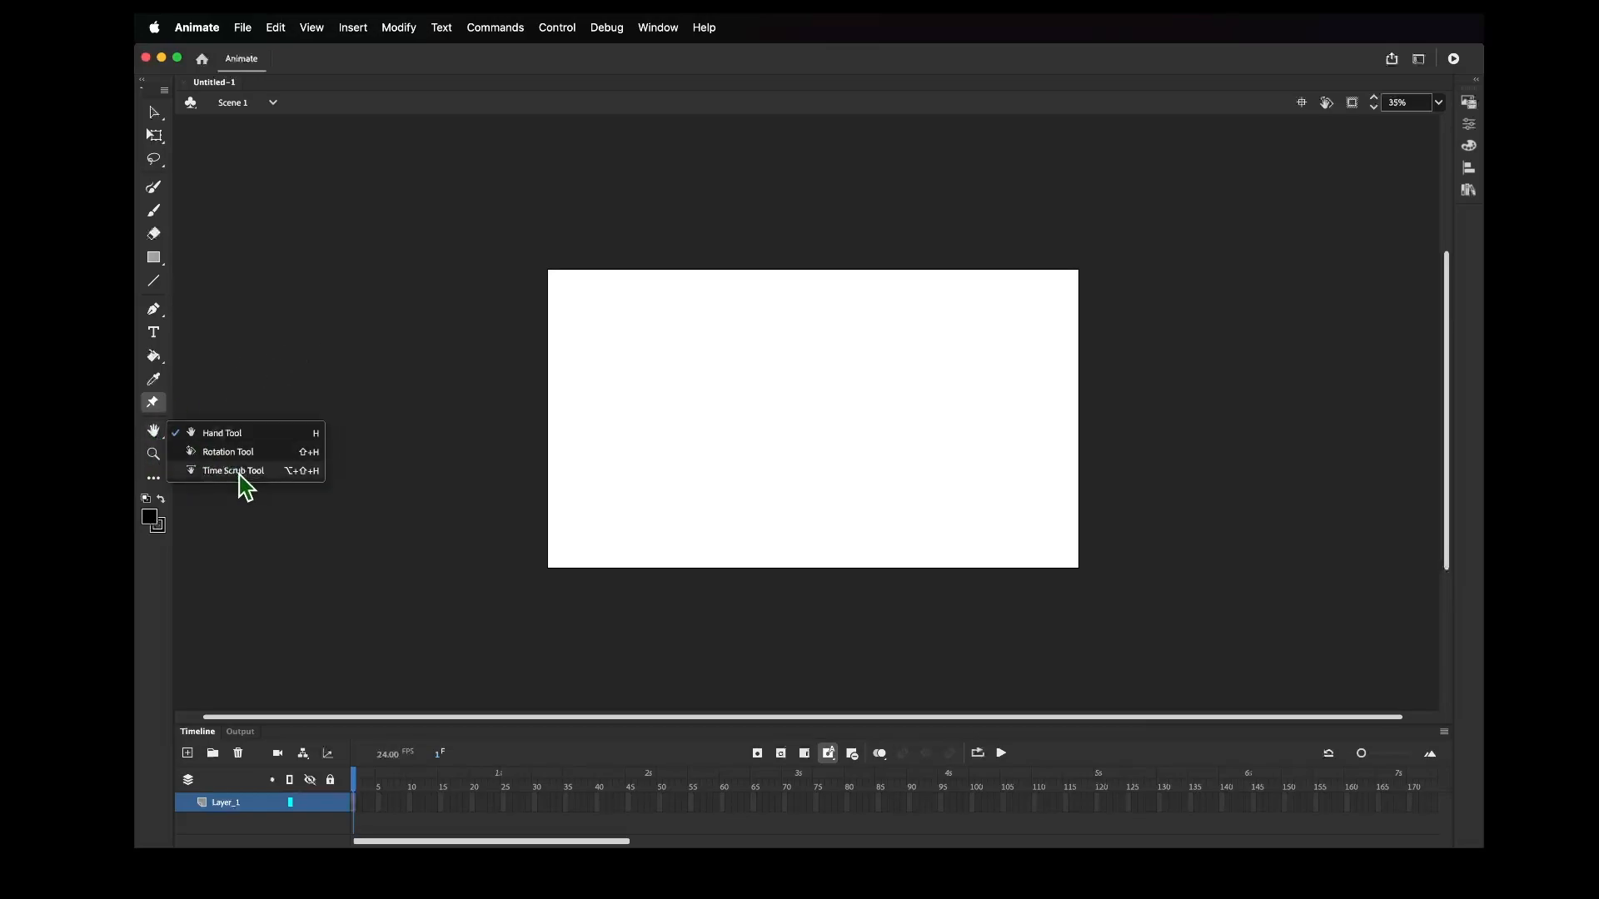
click(154, 431)
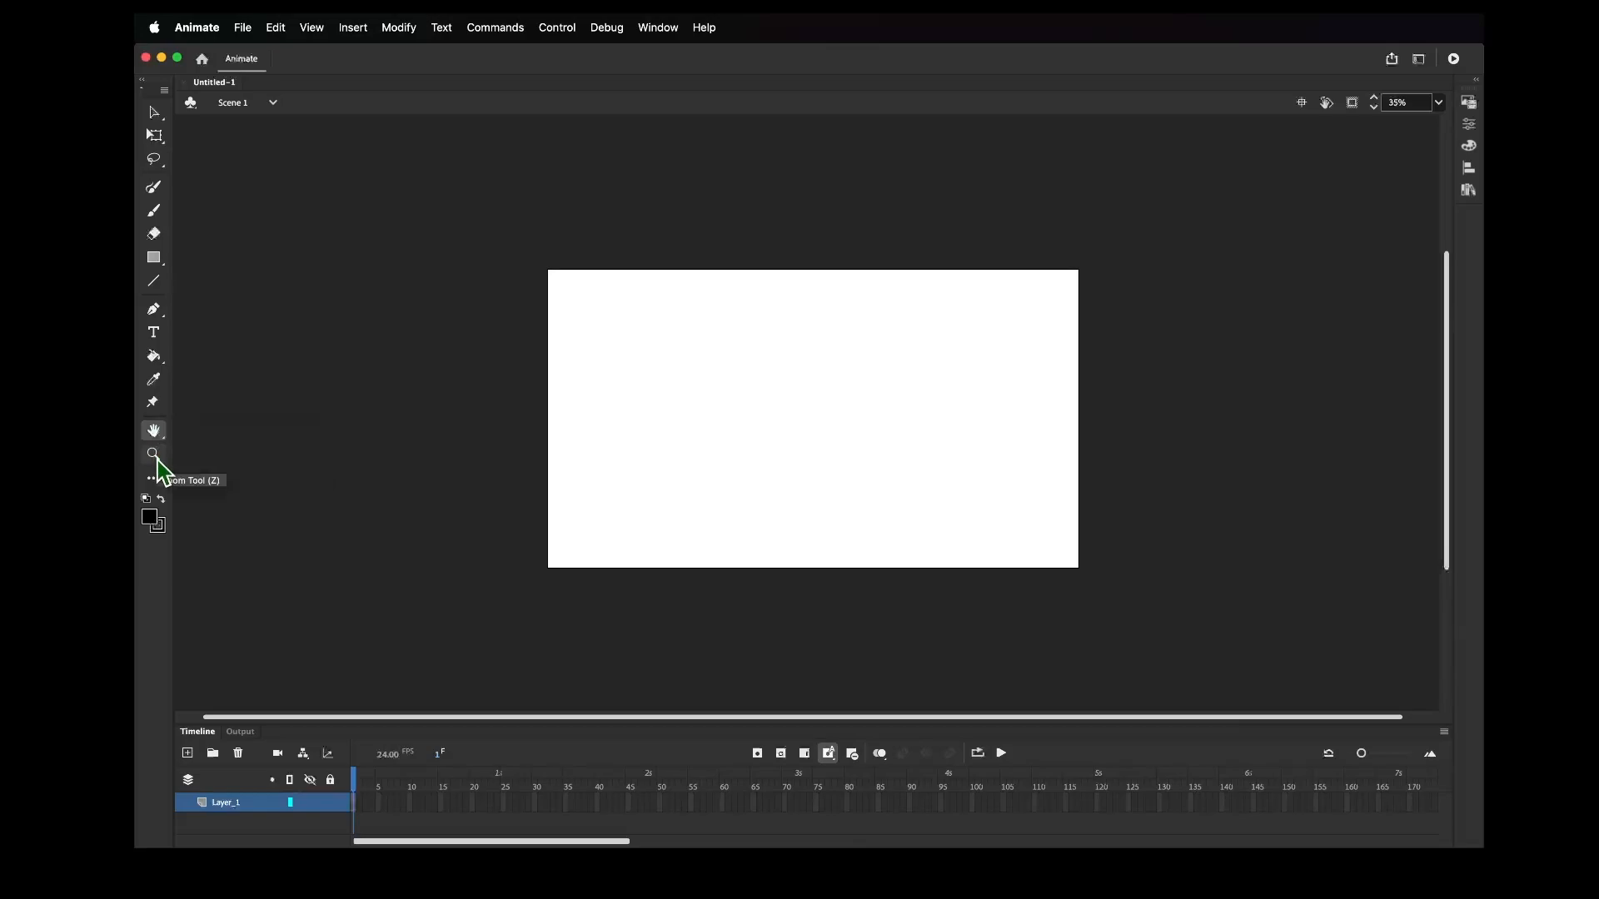
Magnify the stage to 283% with the Zoom tool, switch to the Hand tool, and zoom back out to 71%
click(154, 456)
click(827, 378)
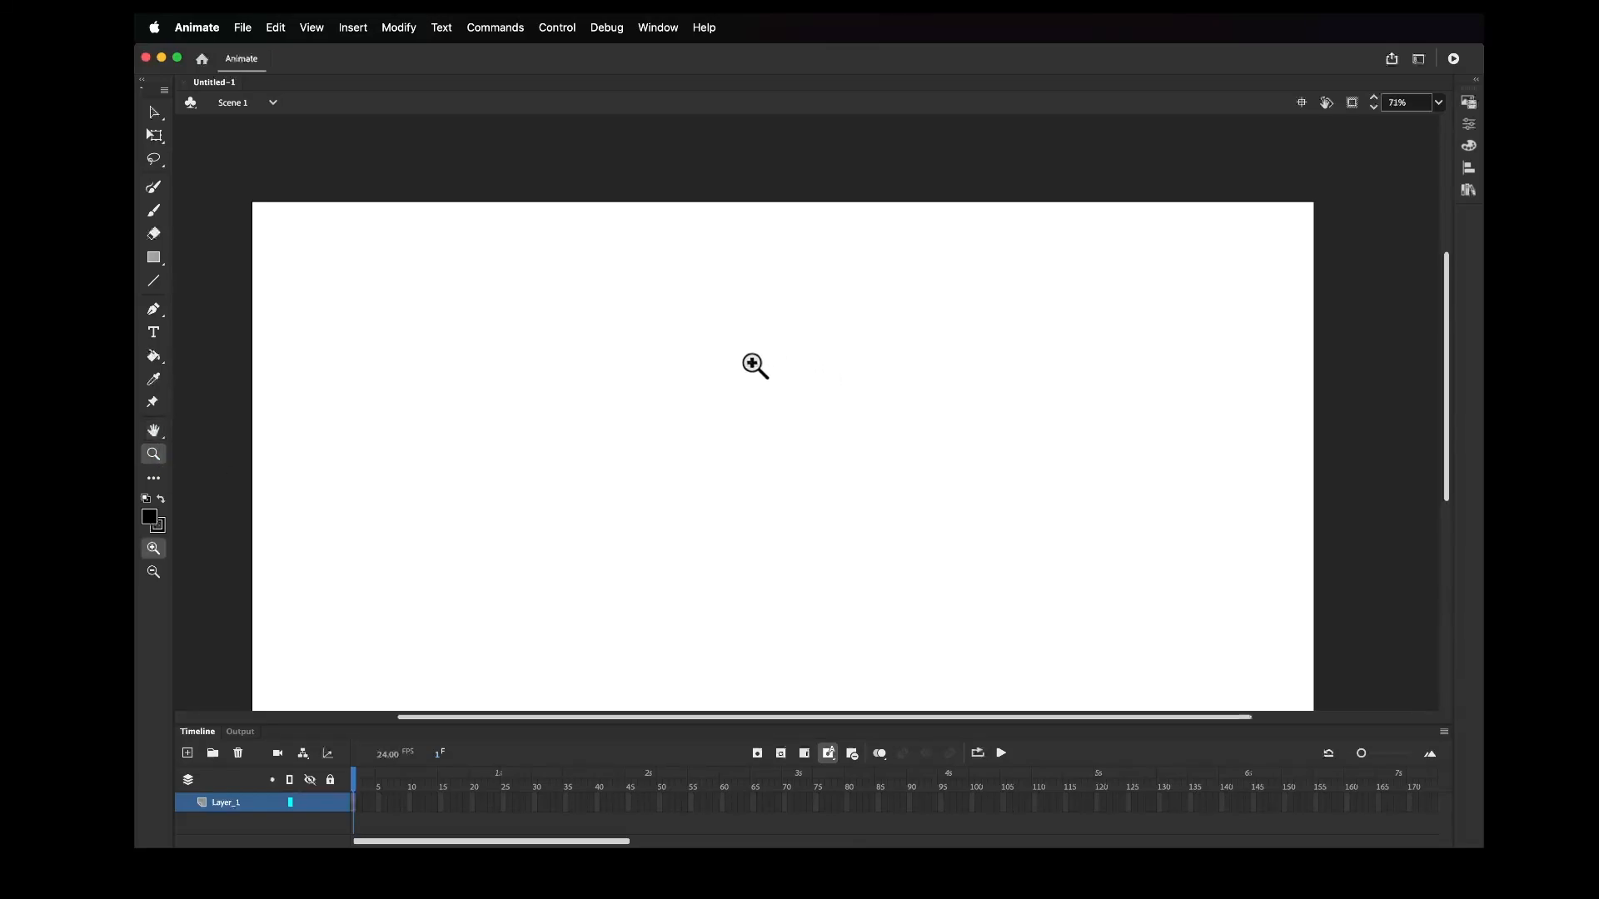
click(753, 365)
click(753, 365)
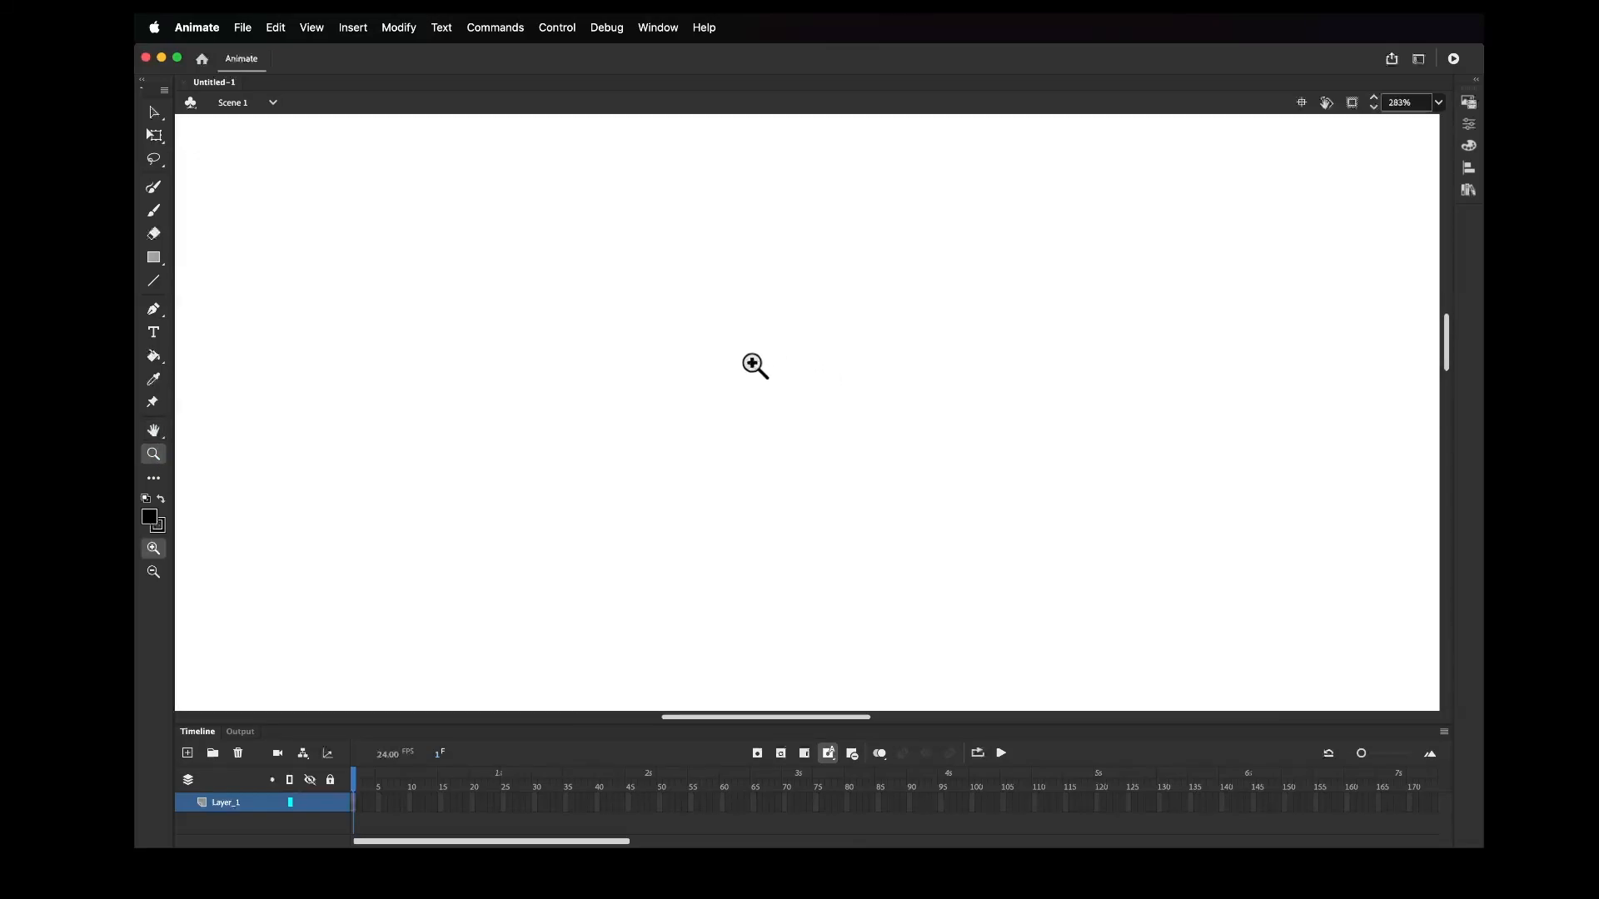
click(154, 431)
key(super+minus)
key(super+minus)
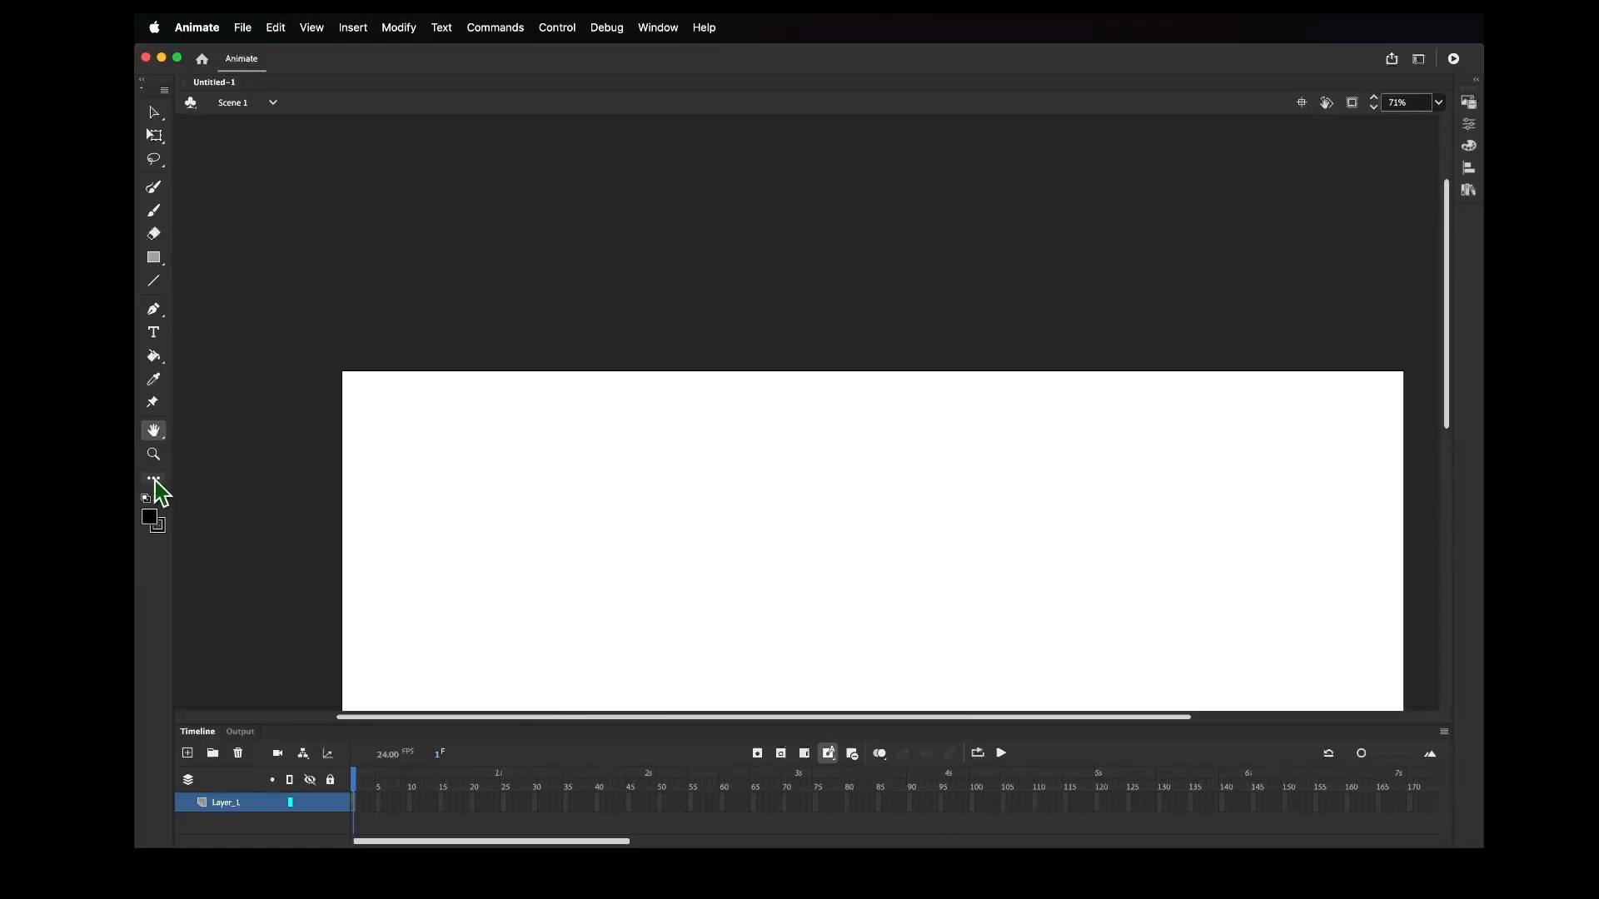
Examine the palette of additional tools that can be added to the toolbar, including the Pencil Tool
click(154, 479)
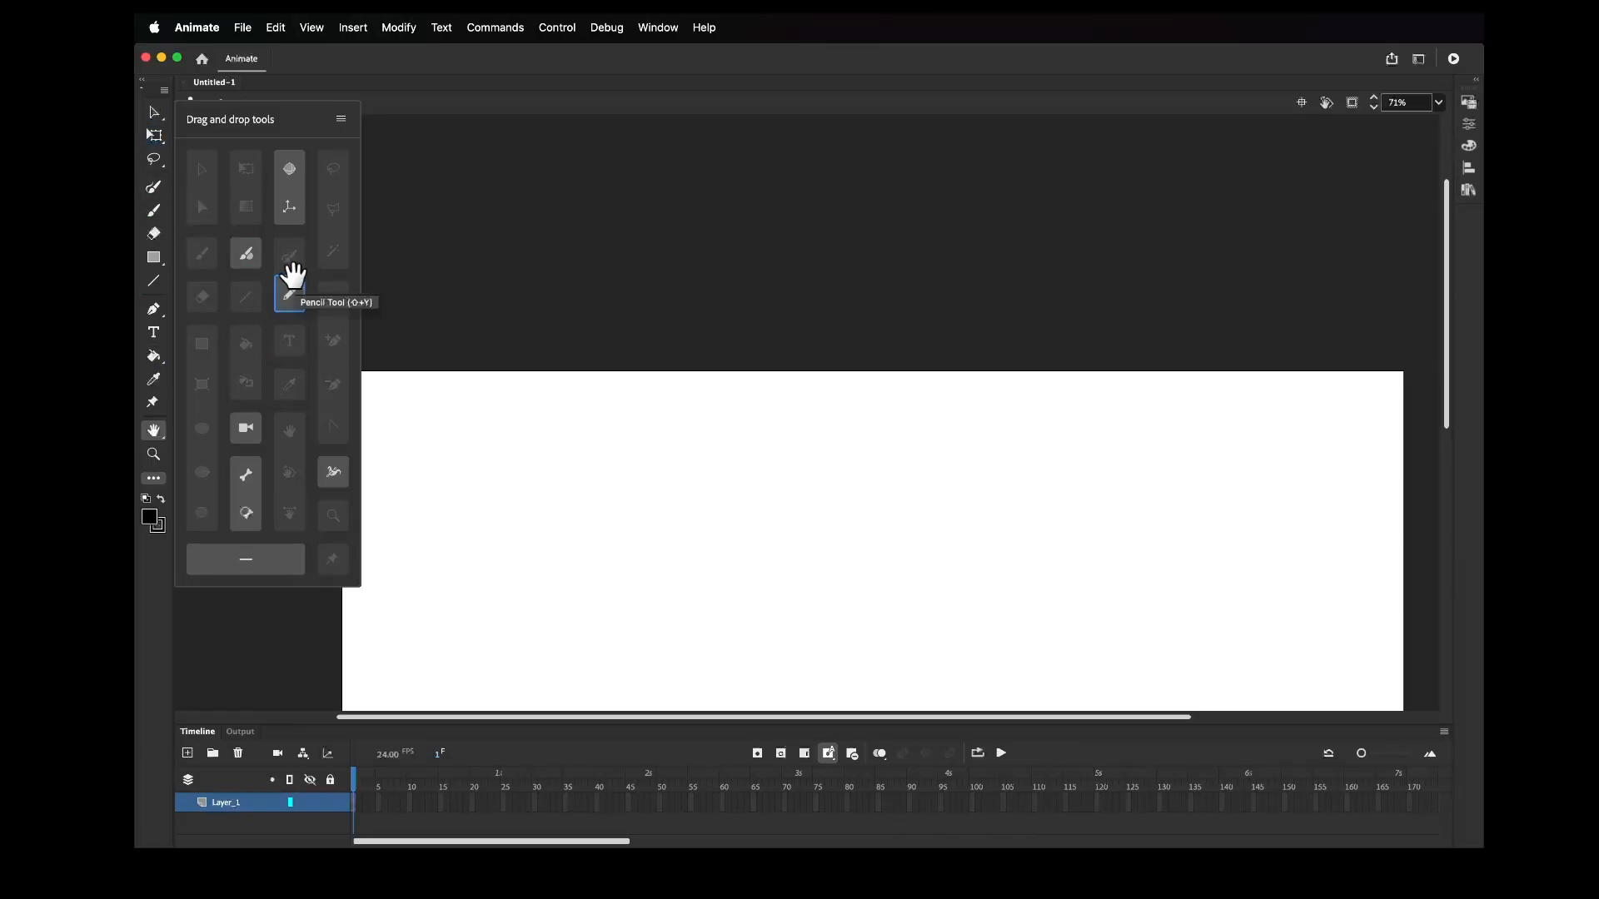
click(474, 291)
scroll(475, 292, down, 7)
scroll(475, 291, up, 5)
Remove the Line, Text and Rectangle tools from the toolbar by returning them to the additional tools palette
click(153, 478)
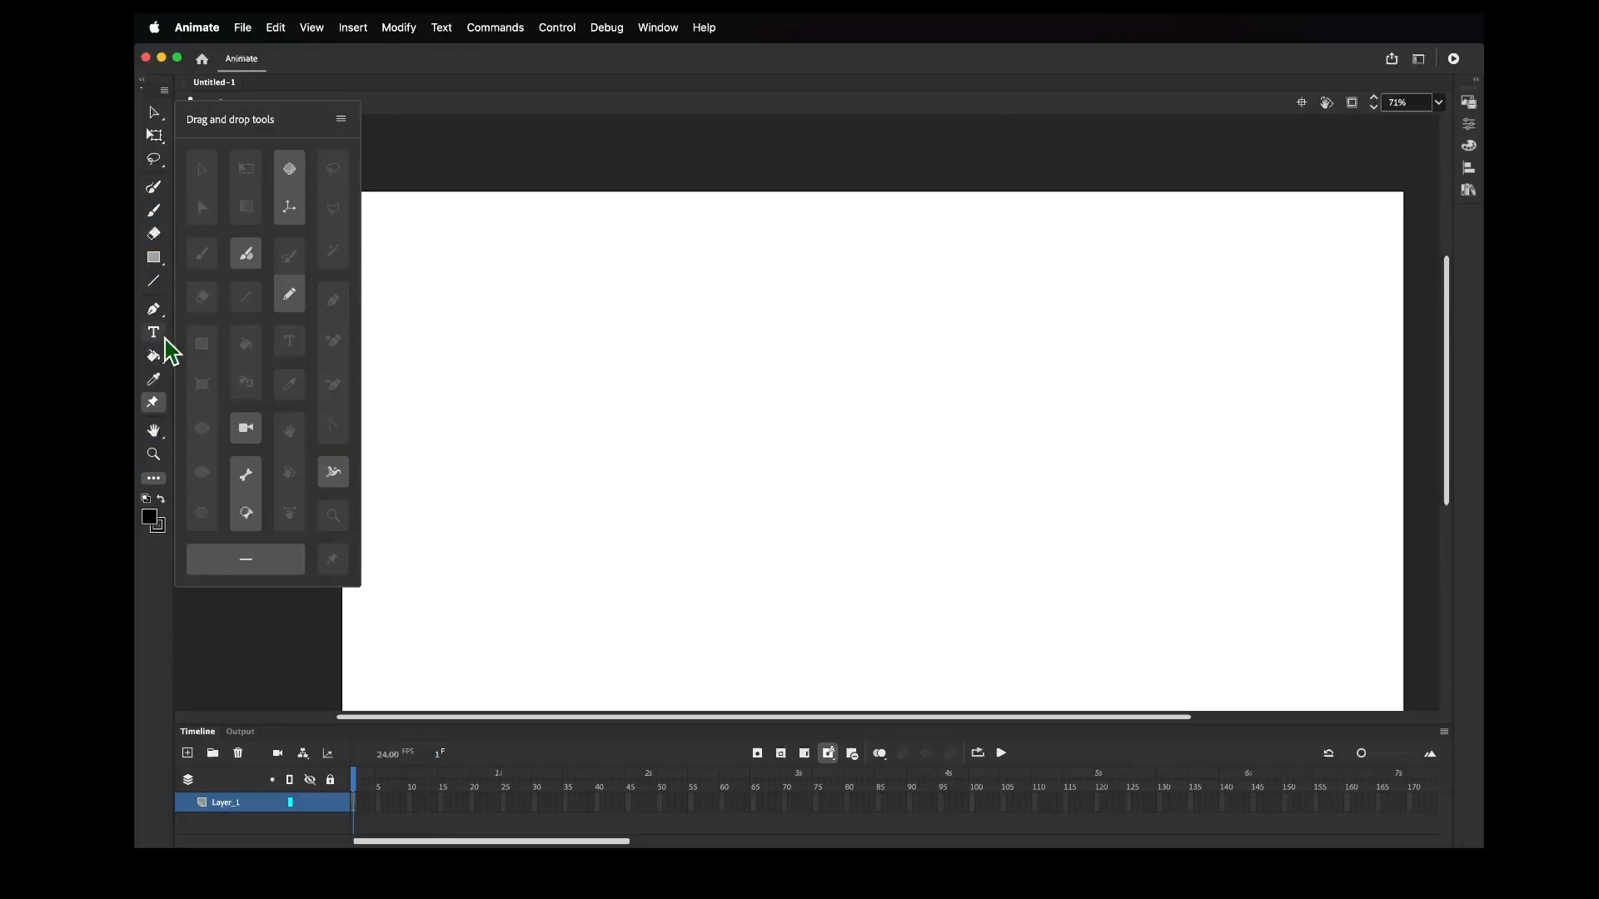
drag(153, 283, 283, 337)
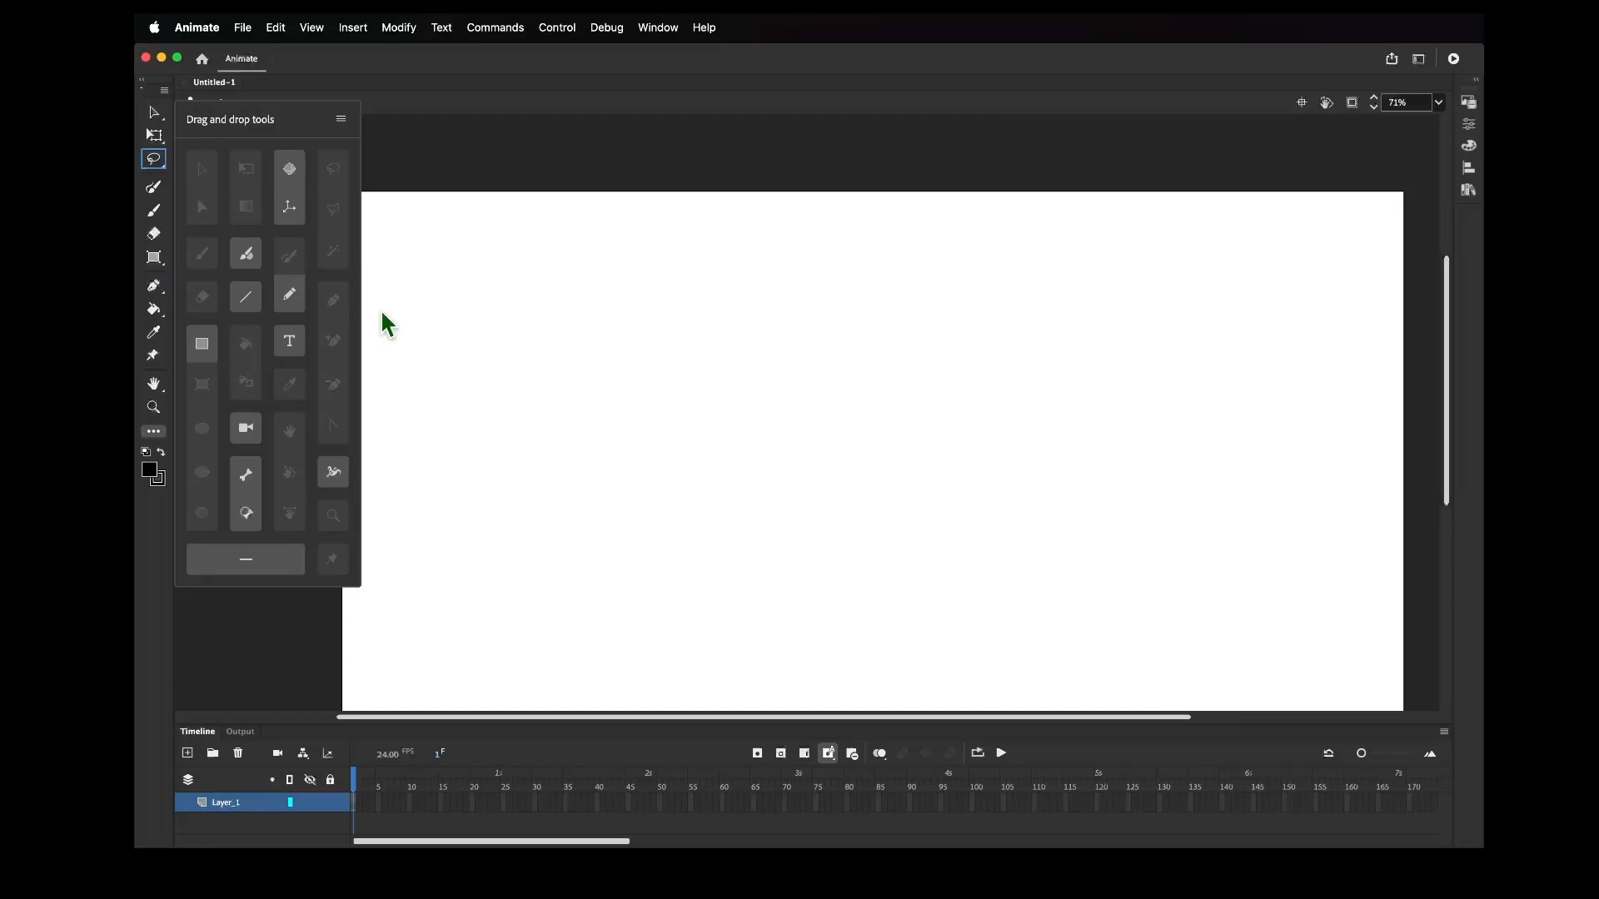
click(153, 433)
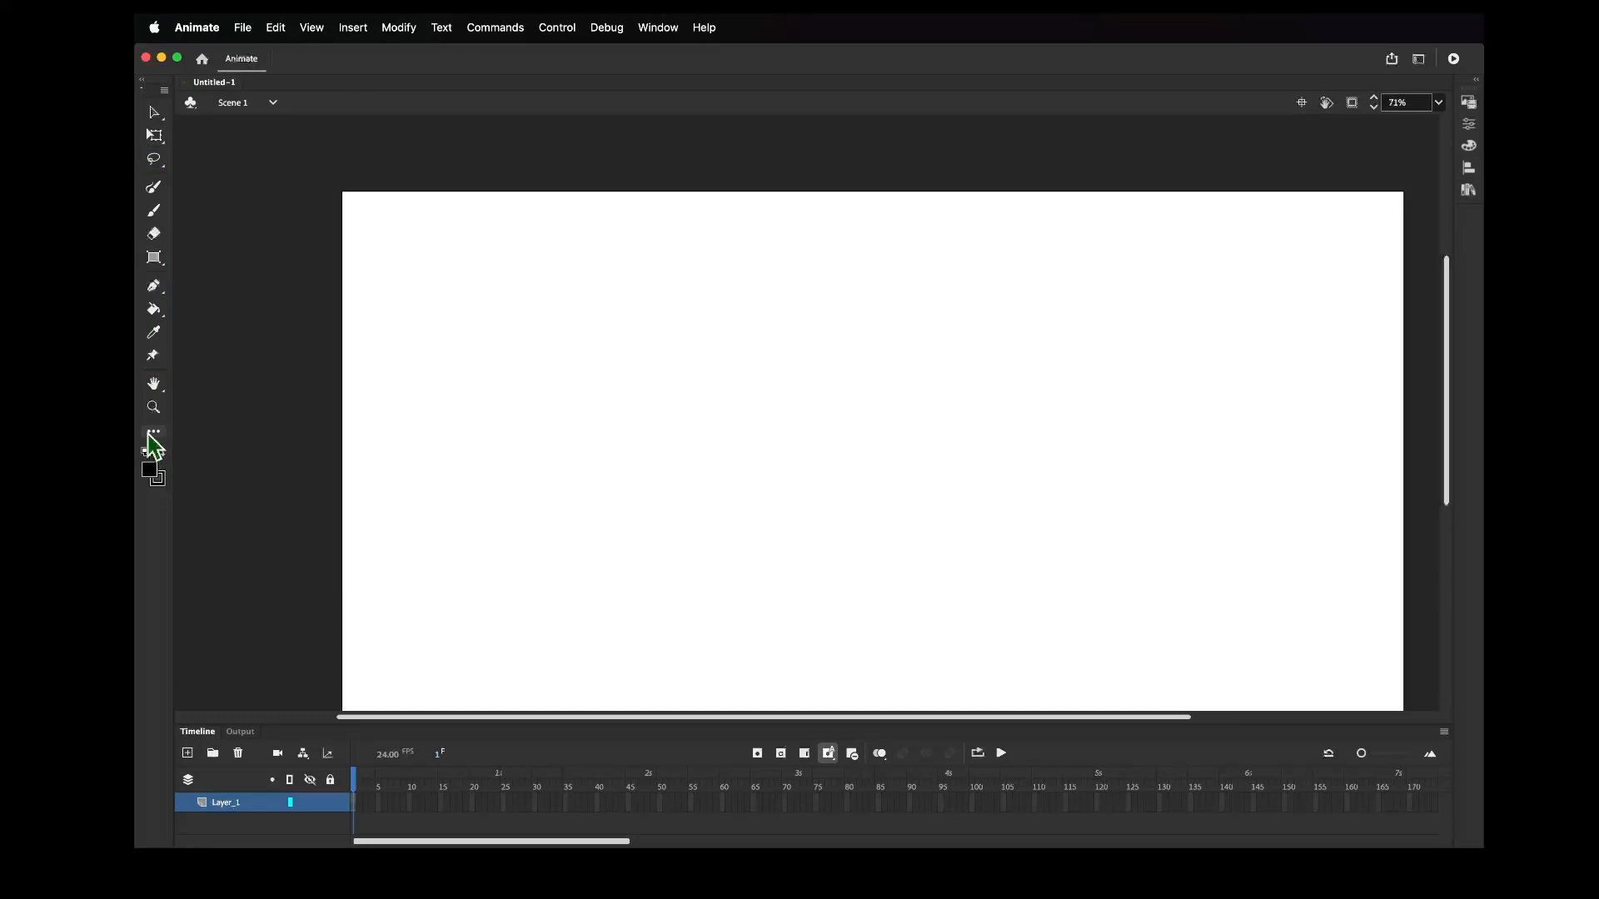
Try green and another swatch as drawing colours, restore the default colours, and swap them to a black fill with white stroke
click(150, 480)
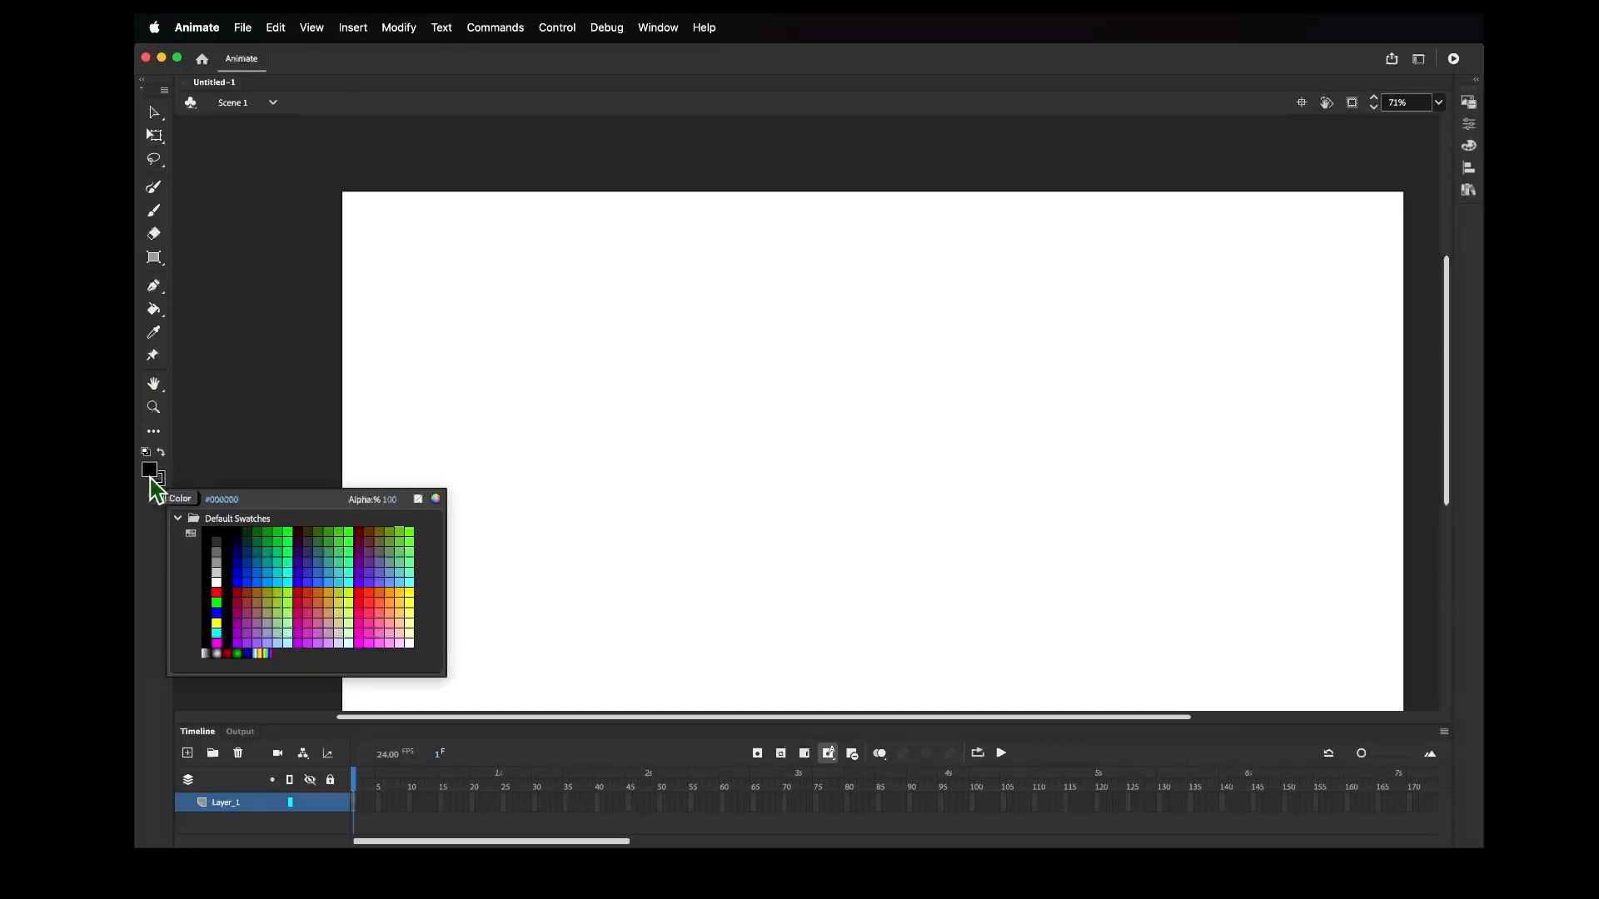
click(280, 546)
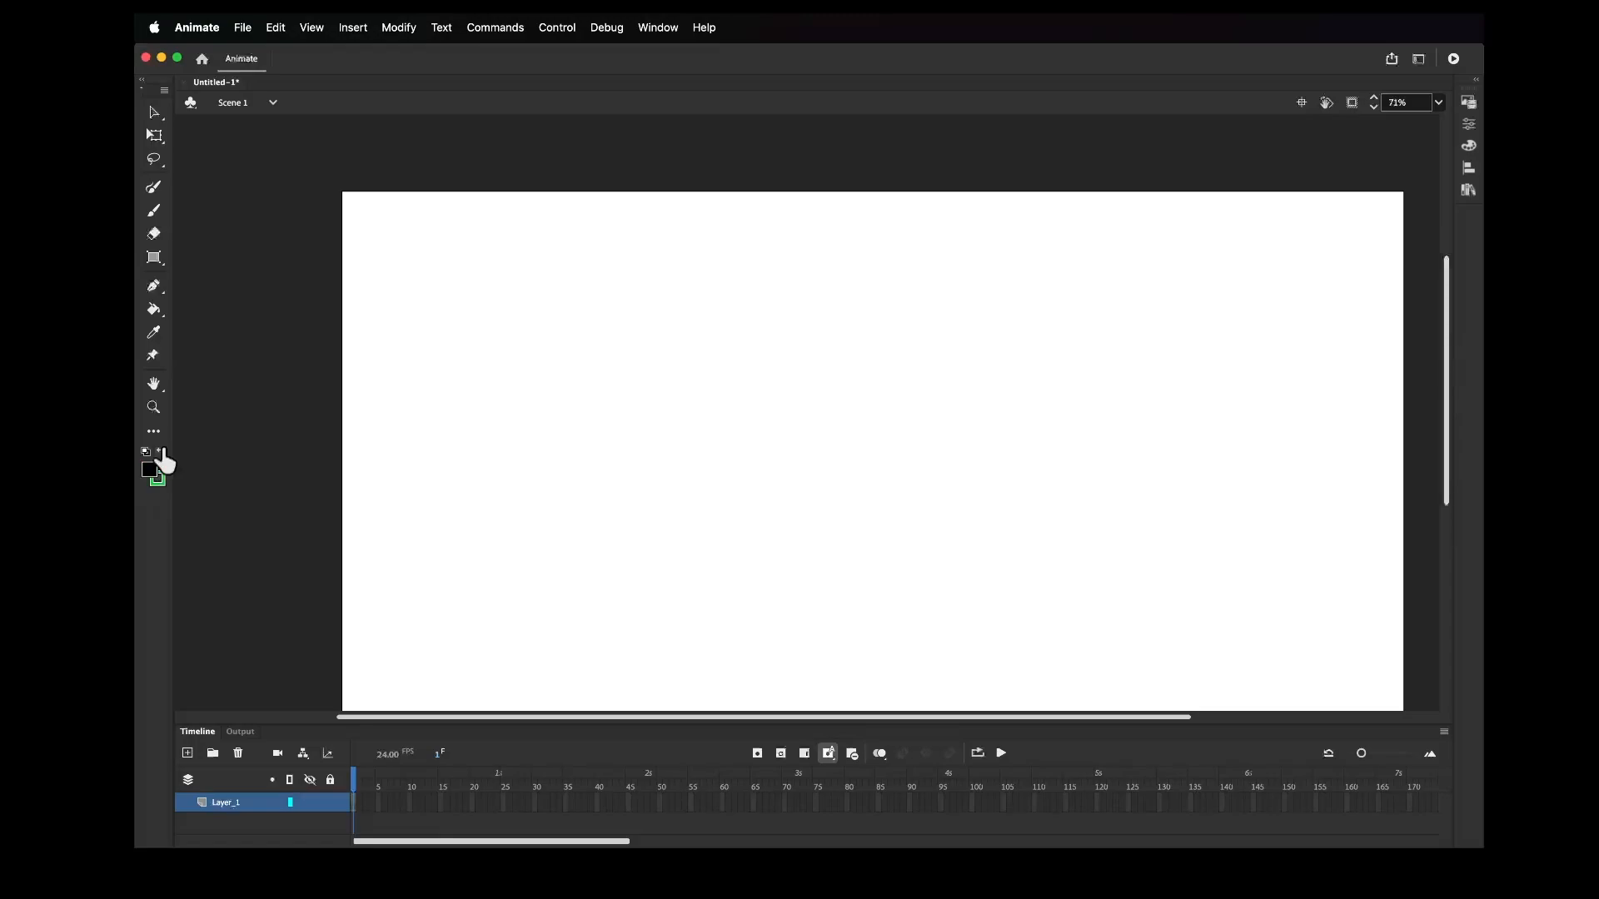
click(152, 473)
click(388, 544)
click(145, 453)
click(161, 453)
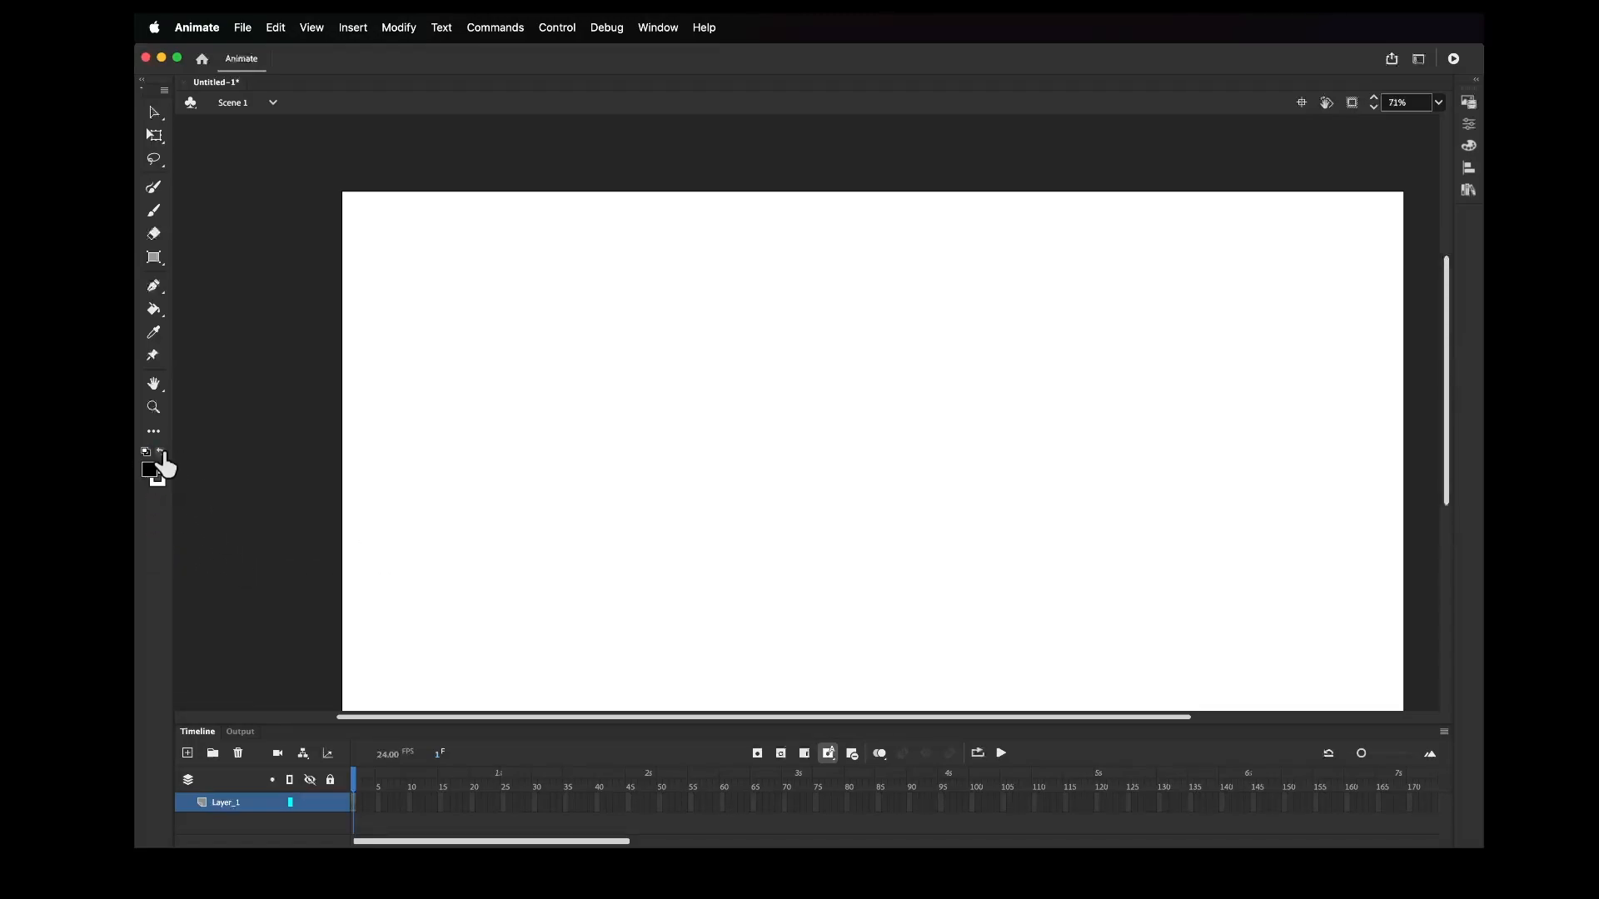
Paint a long looping black scribble across the stage with the brush
click(154, 213)
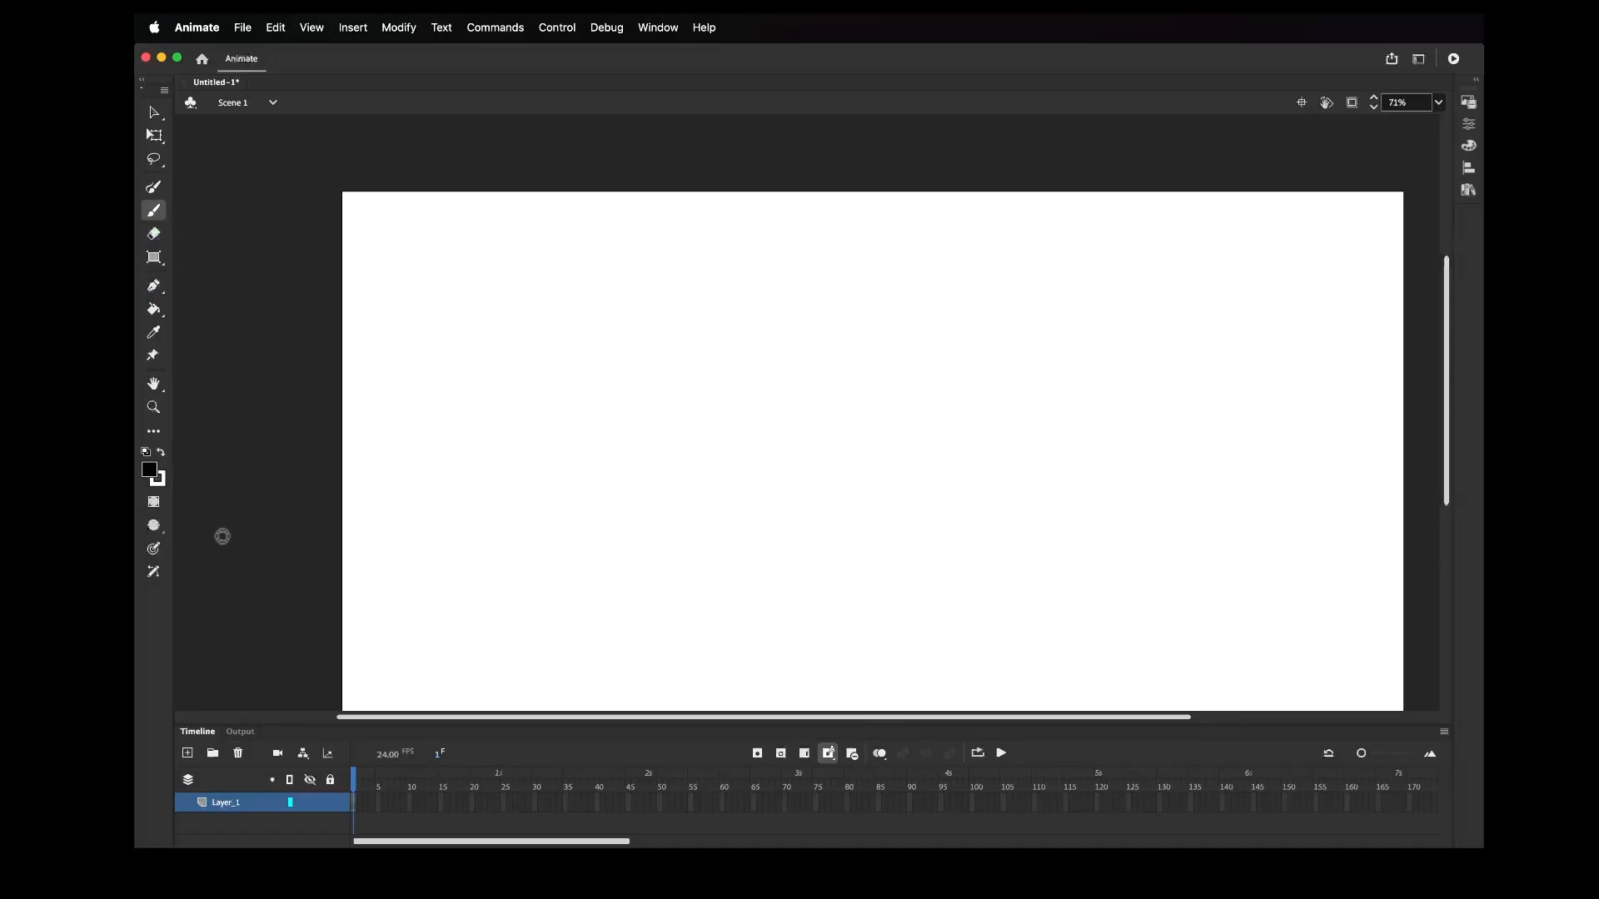
mouse_move(465, 475)
mouse_down()
mouse_move(731, 458)
mouse_move(901, 488)
mouse_move(1185, 262)
mouse_move(906, 585)
mouse_move(923, 404)
mouse_move(882, 275)
mouse_move(492, 520)
mouse_up()
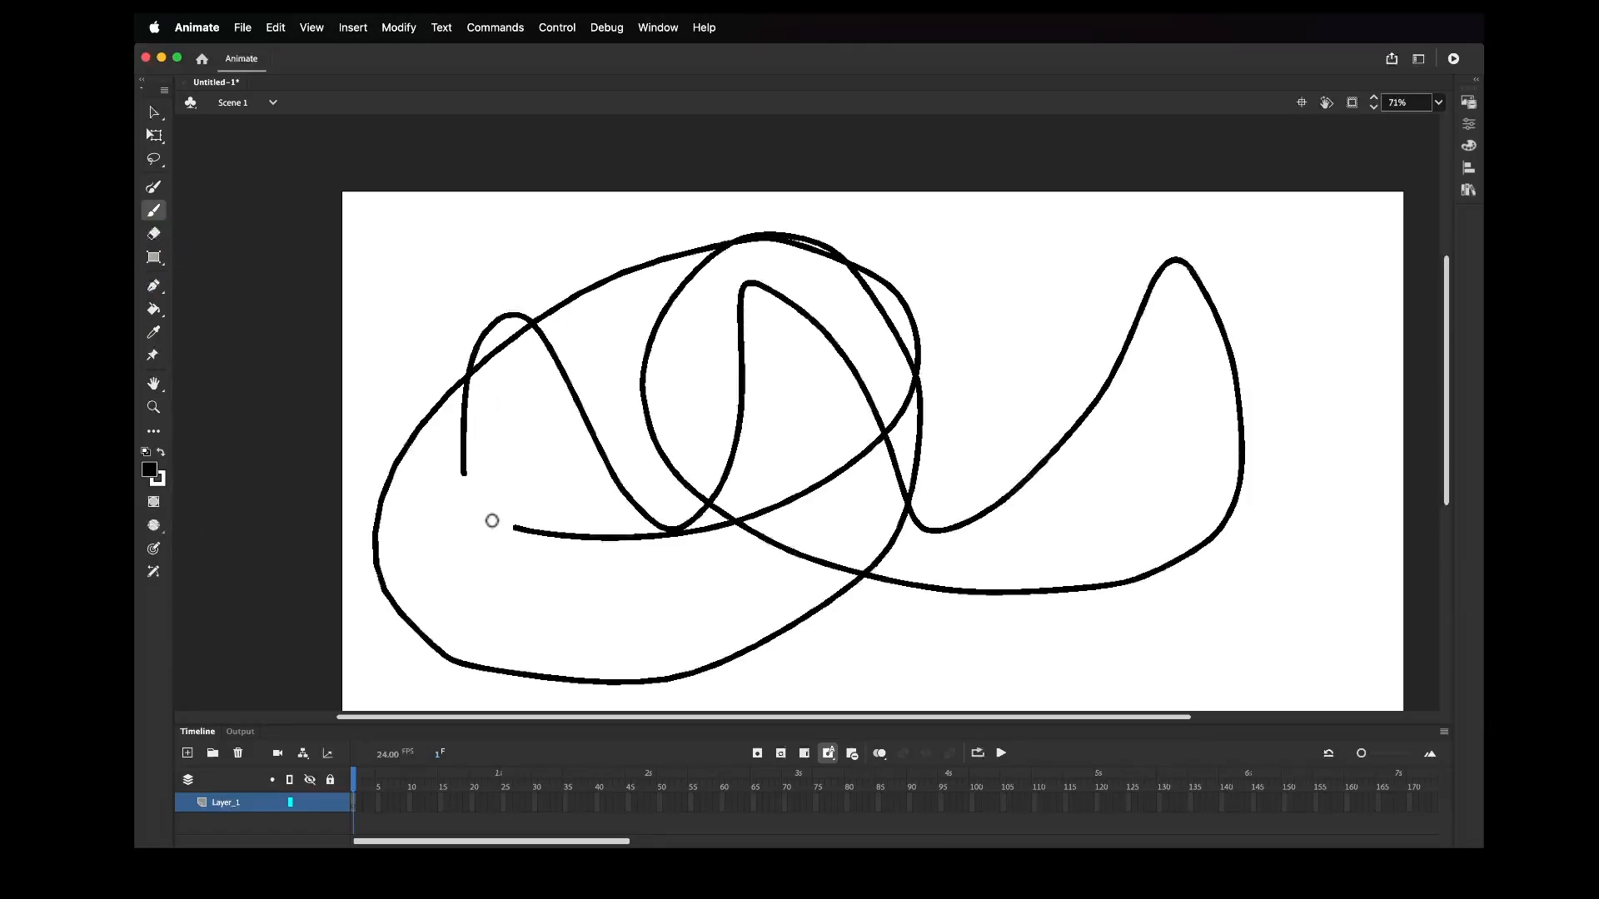
Set the fill colour to green and undo the black scribble
click(151, 471)
click(285, 547)
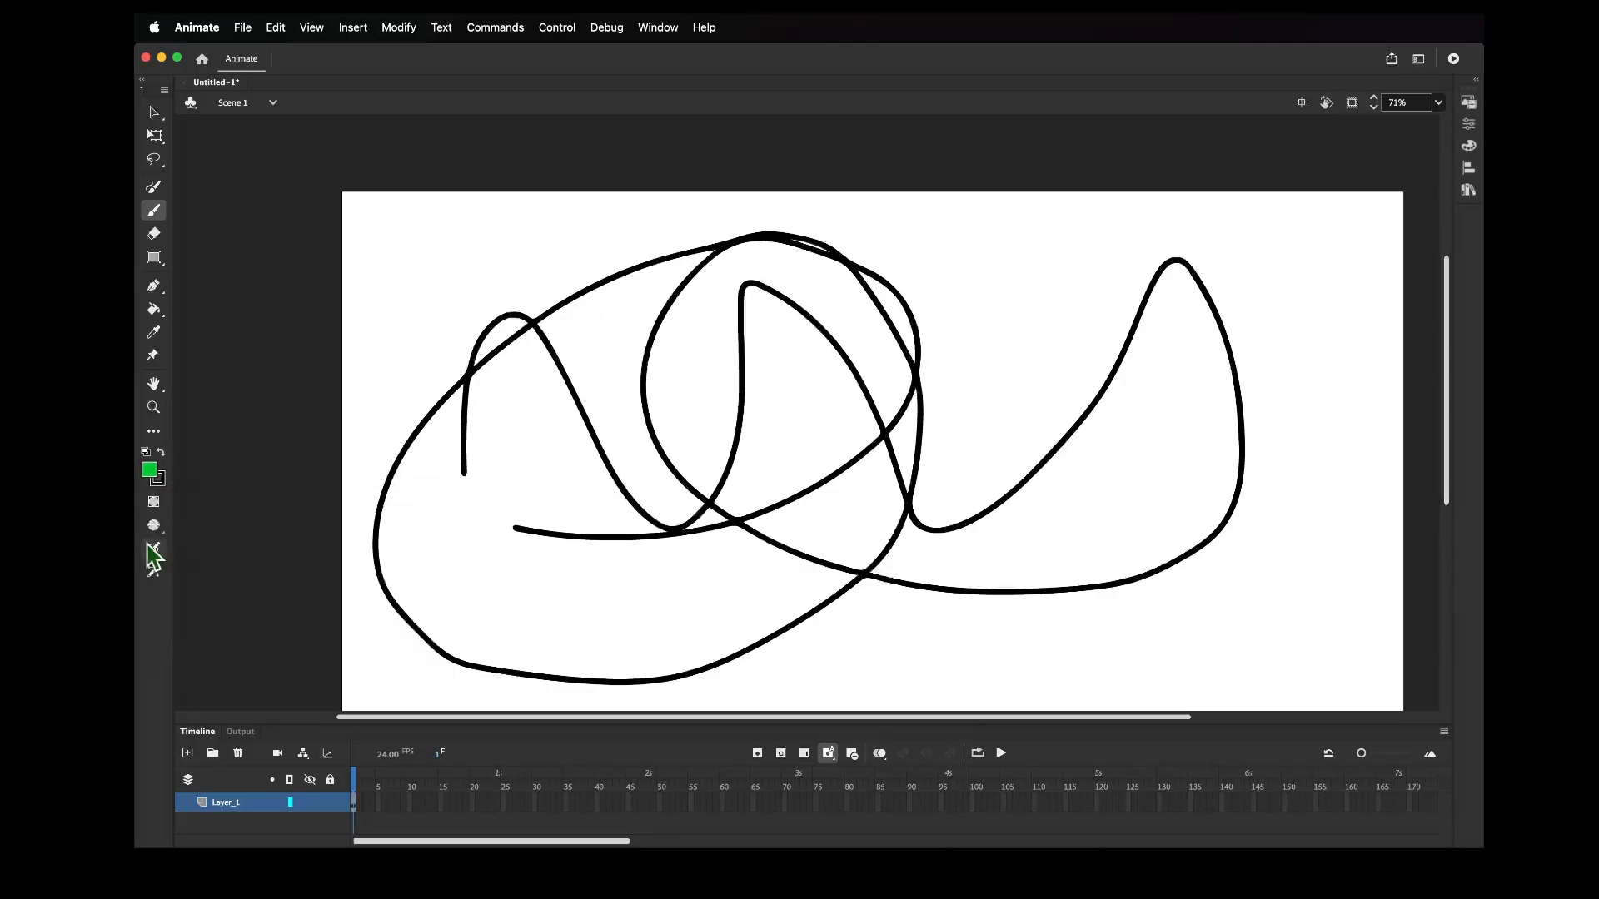
key(super+z)
Paint freehand green test strokes in the middle of the stage and undo them
drag(653, 360, 596, 422)
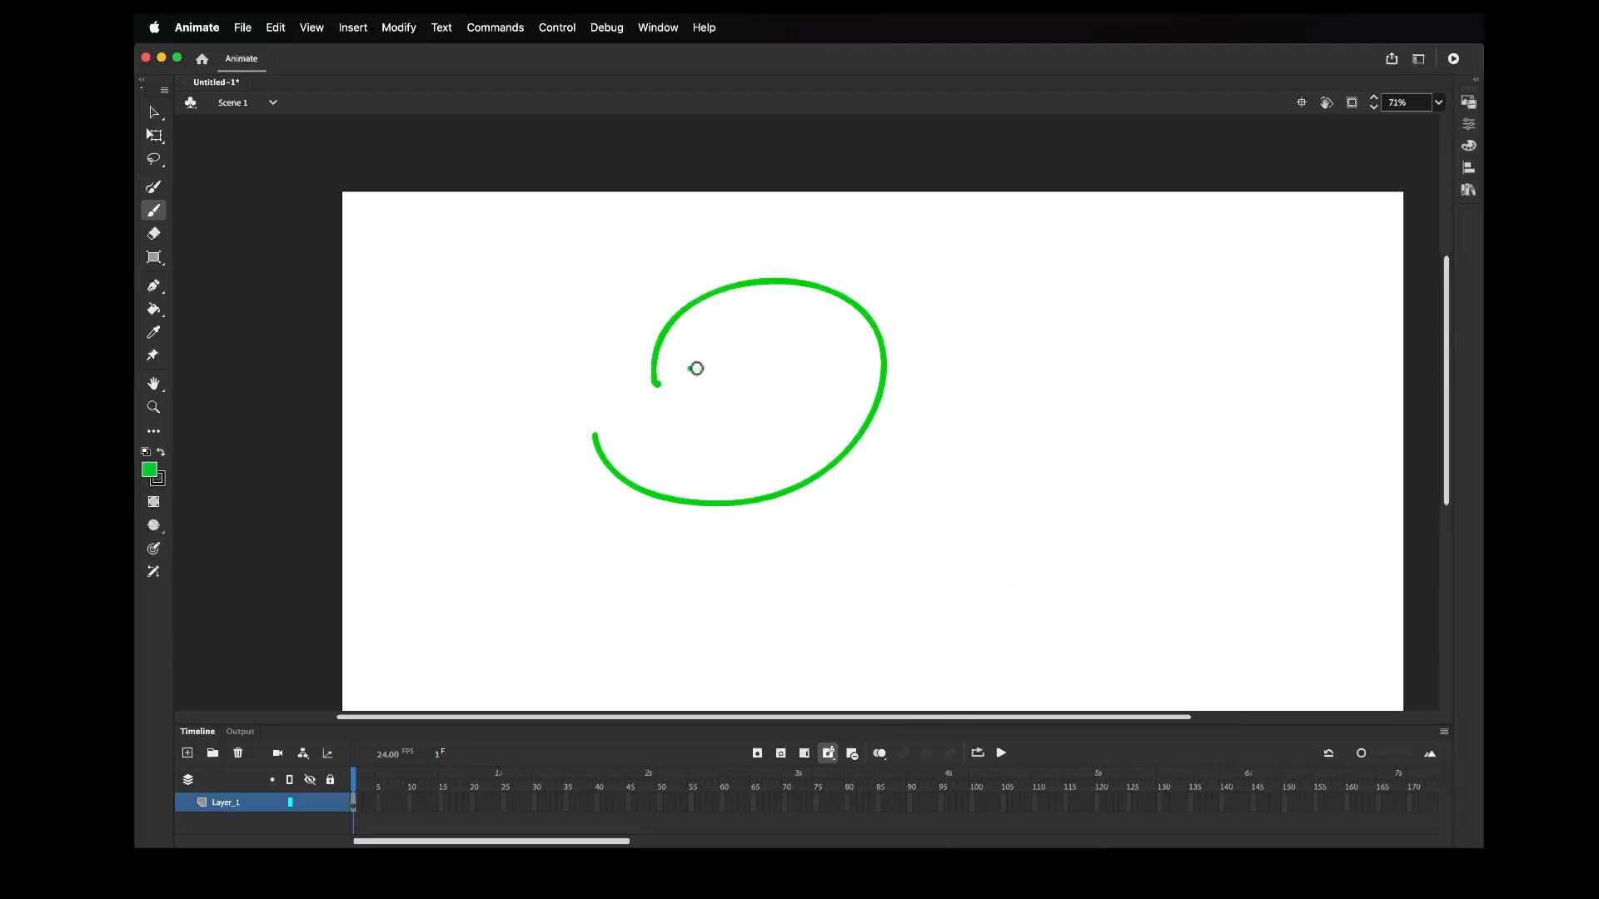
mouse_move(687, 402)
mouse_down()
mouse_move(793, 403)
mouse_move(820, 375)
mouse_up()
key(super+z)
key(super+z)
key(super+z)
key(super+z)
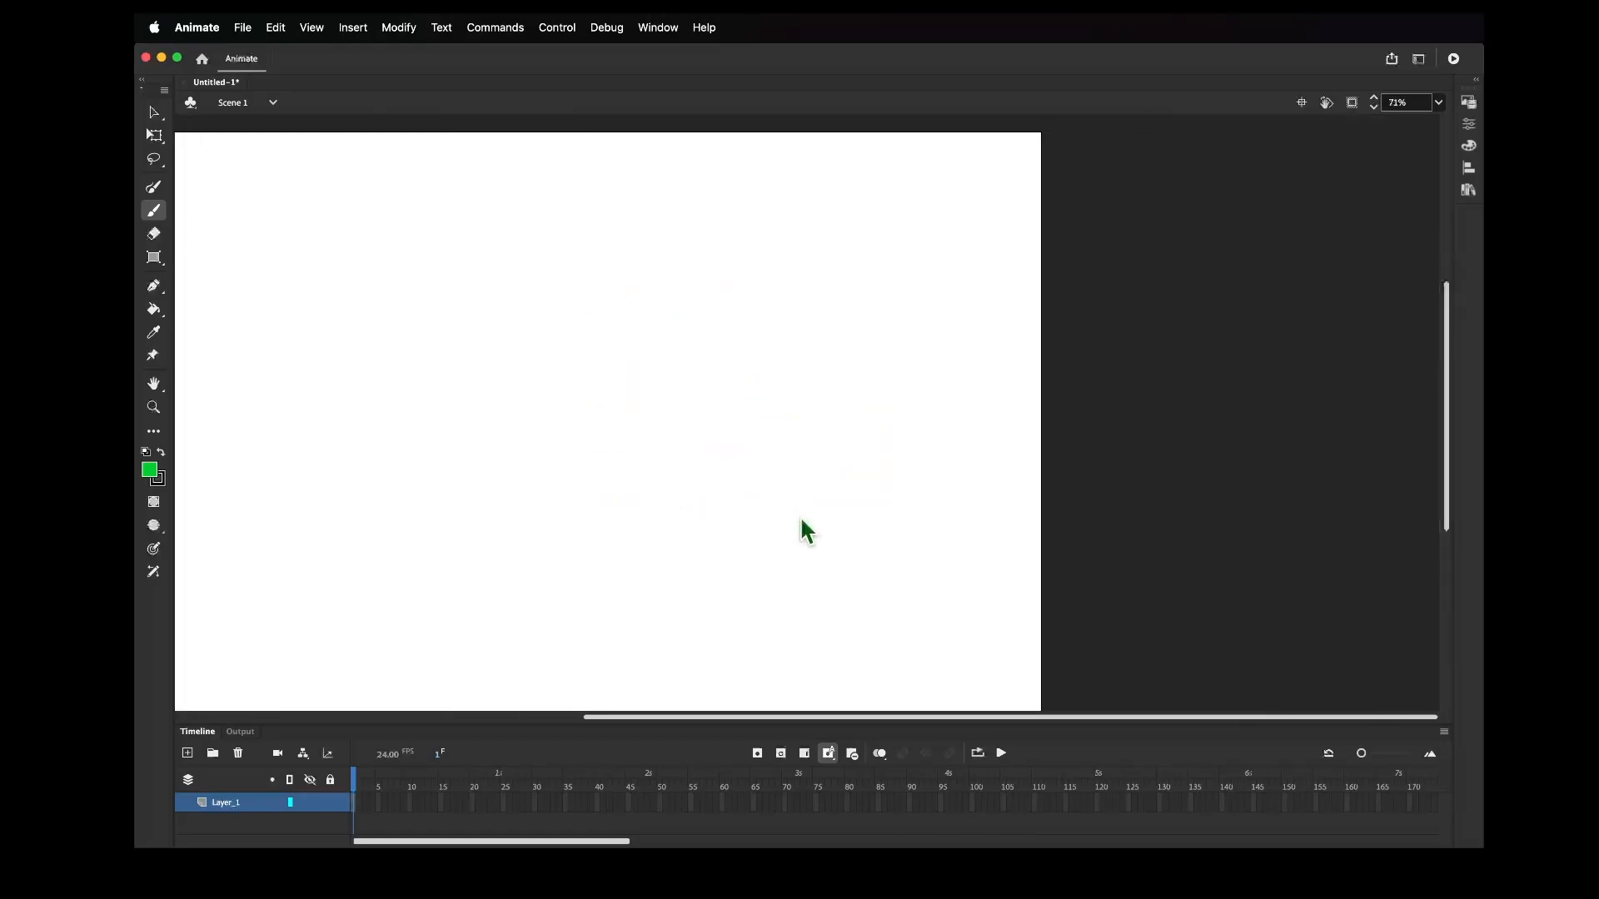
Insert a keyframe at frame 2 of Layer_1 and return to frame 1
key(super+minus)
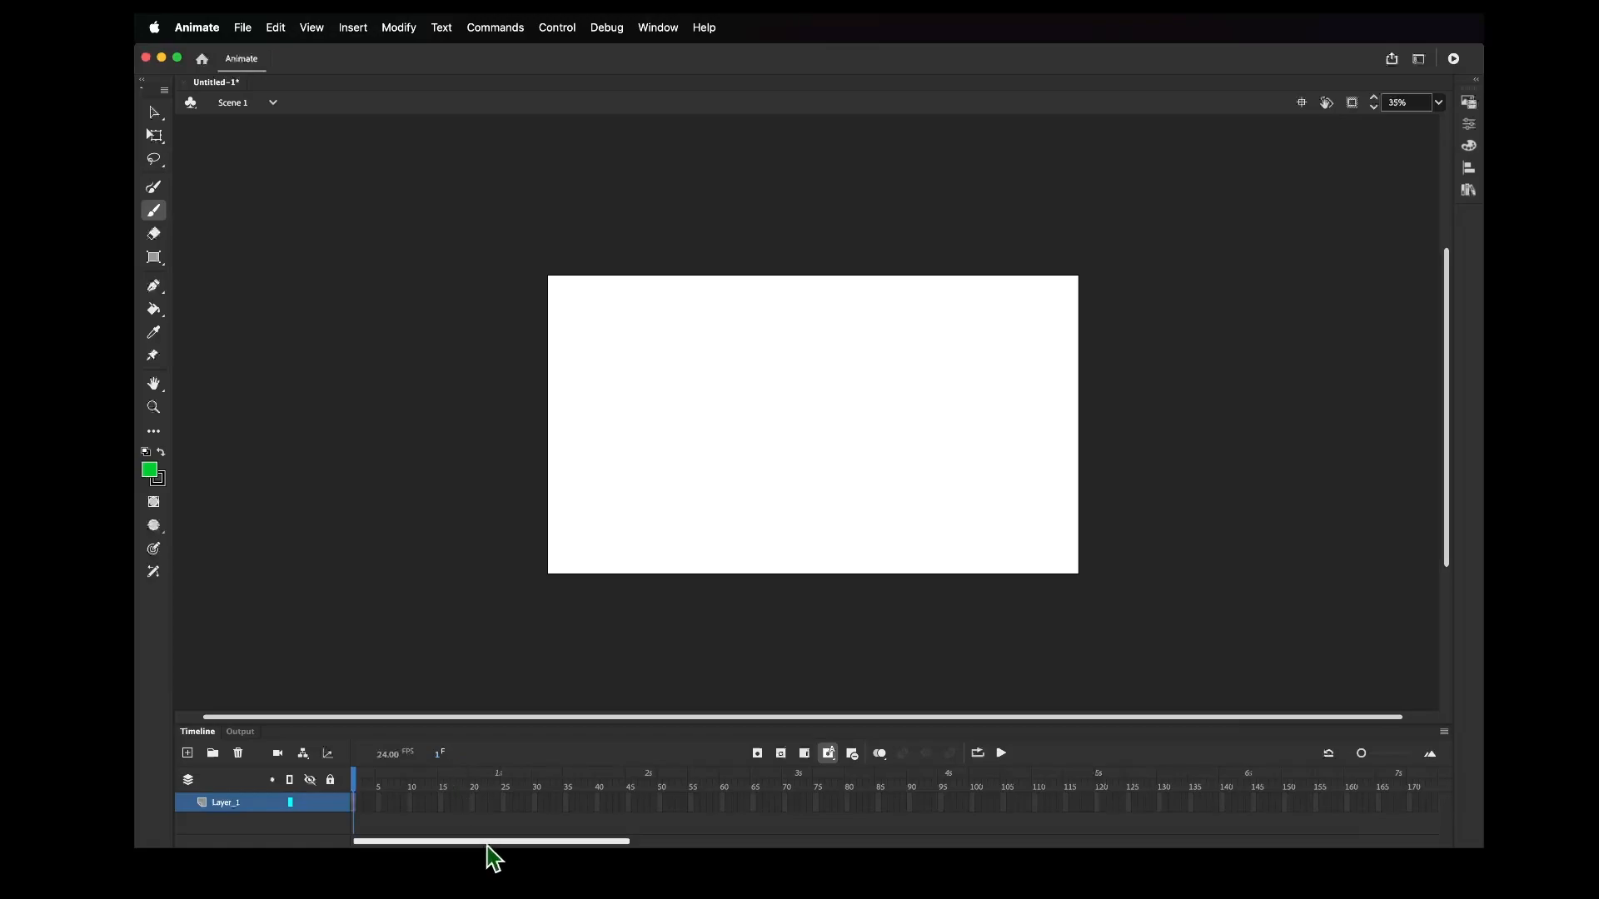
mouse_move(489, 842)
mouse_down()
mouse_move(926, 866)
mouse_move(478, 837)
mouse_up()
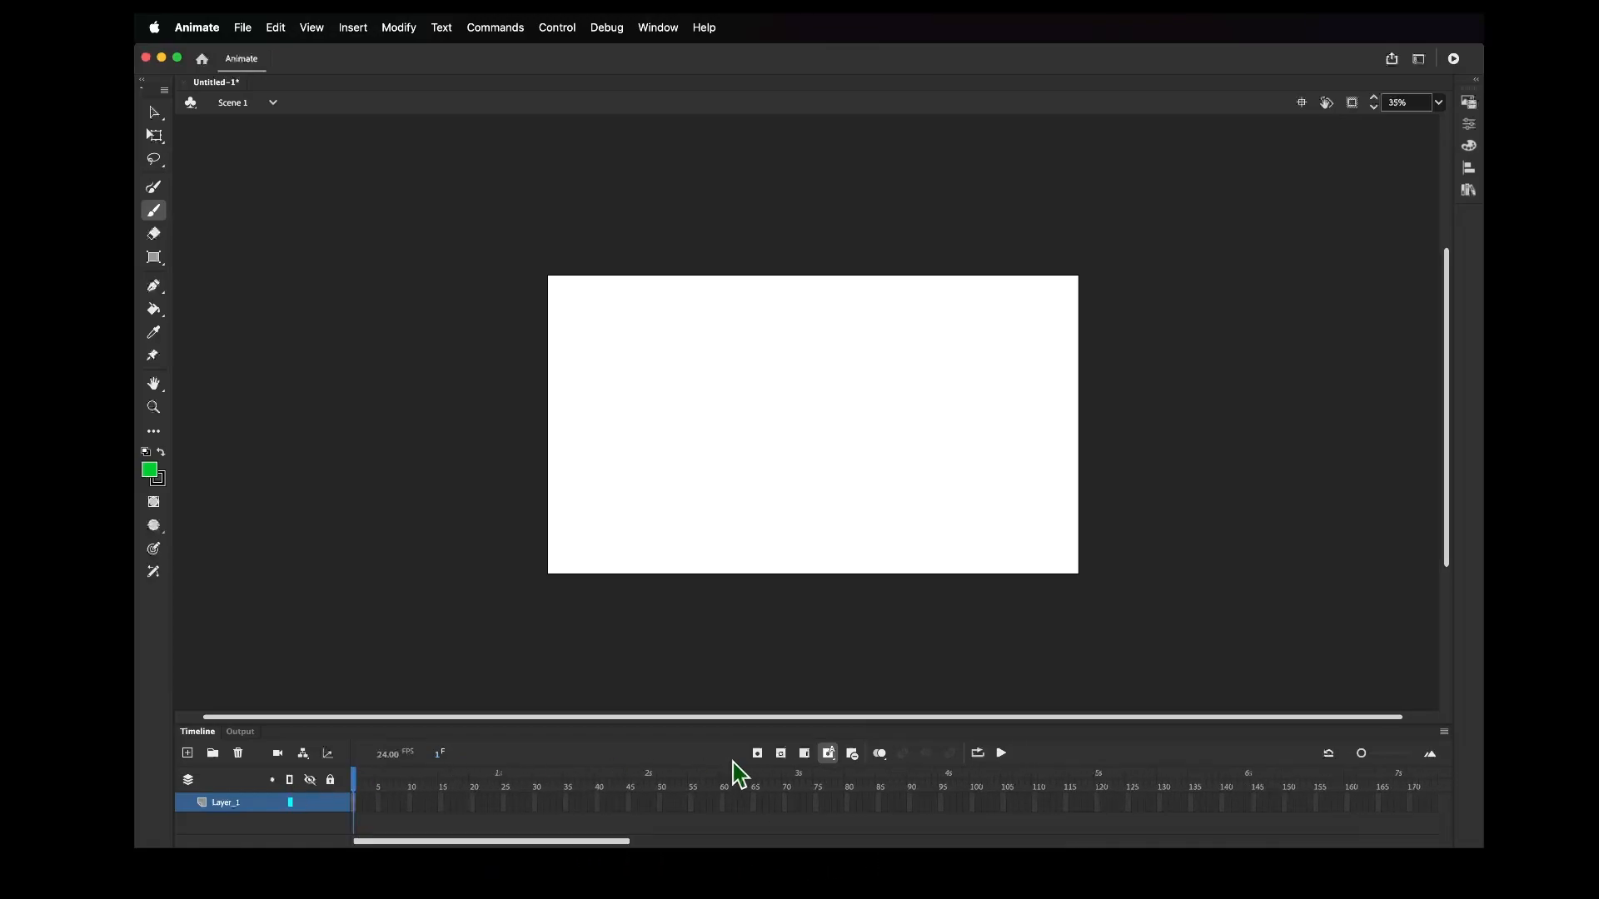
click(758, 755)
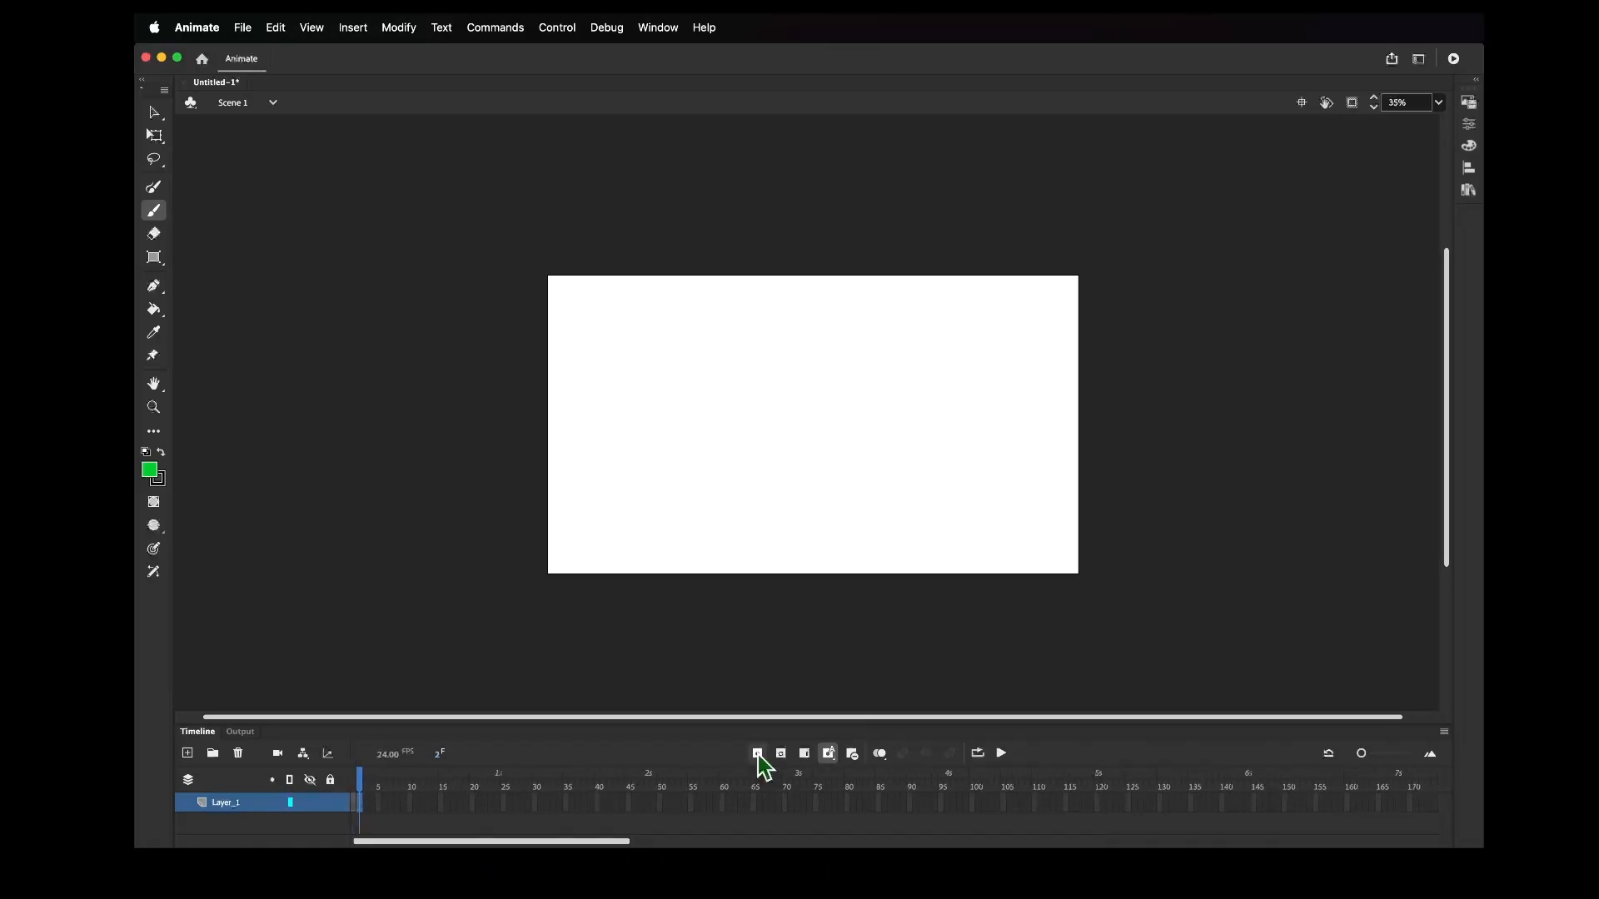
click(358, 802)
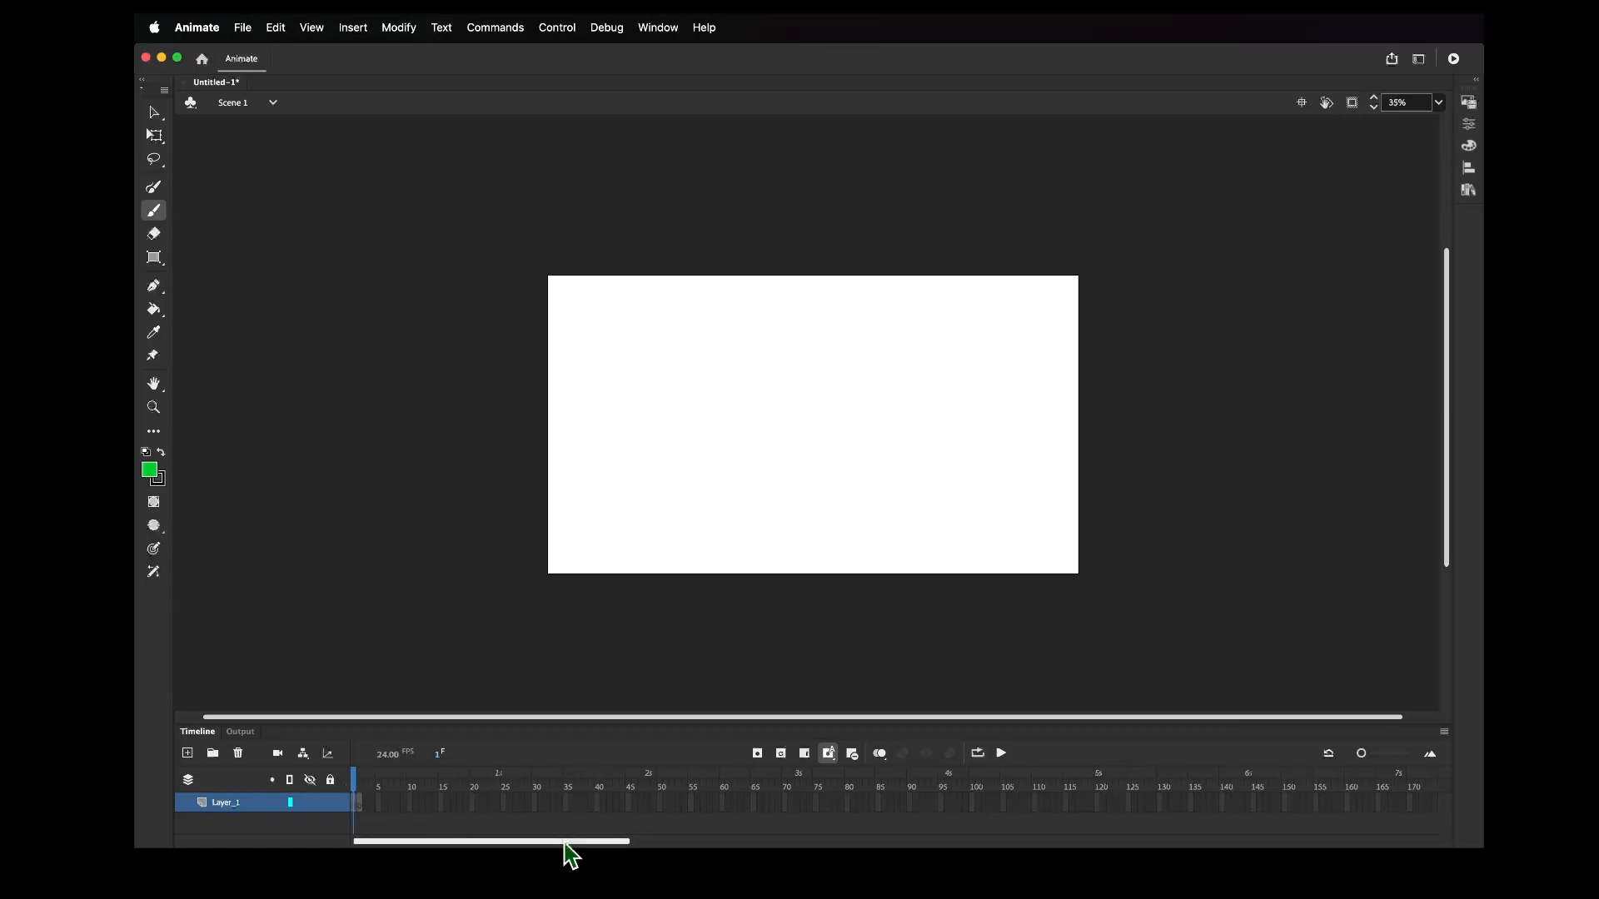
key(super+equal)
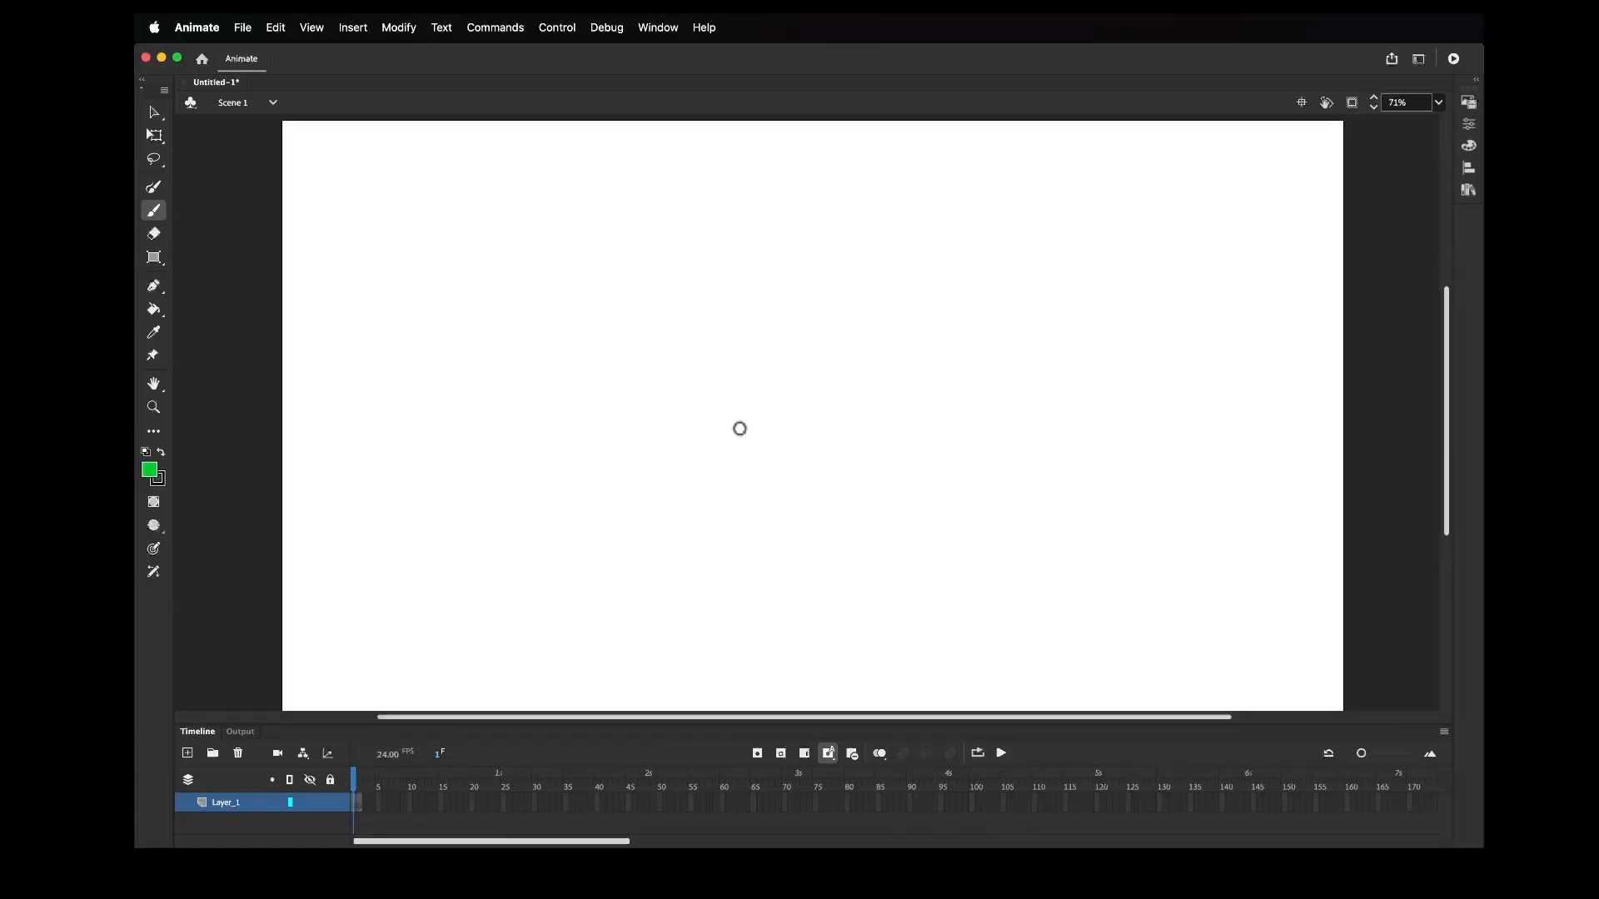
Remove the extra keyframe at frame 2 of Layer_1
click(351, 804)
click(855, 758)
click(409, 804)
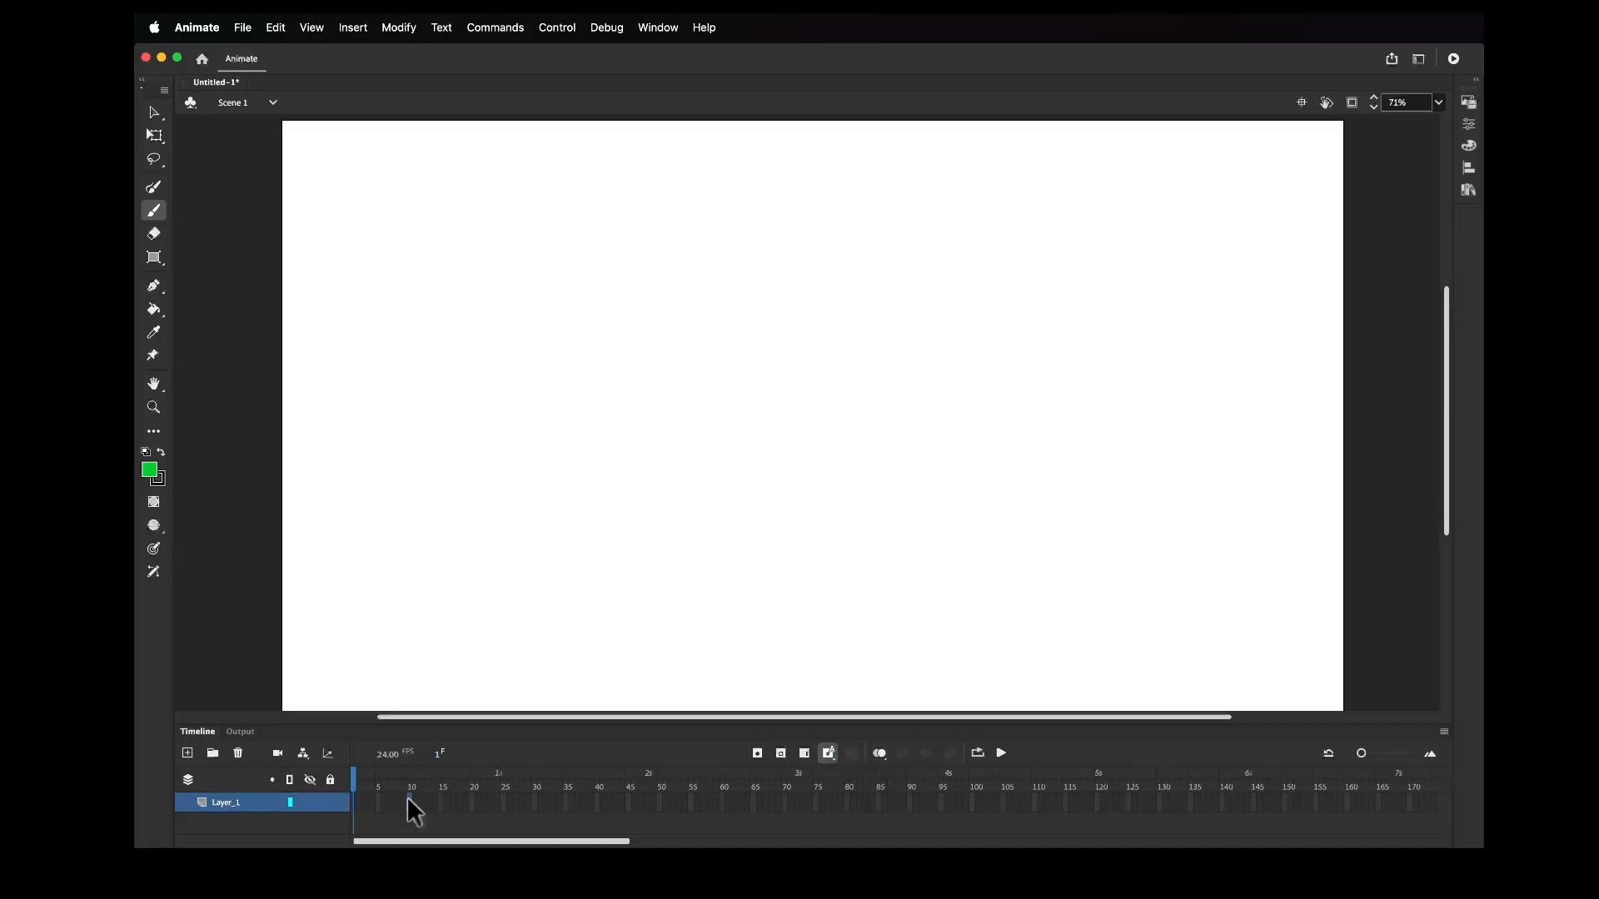
Paint a green circle outline with the brush at the lower centre of the stage in frame 1, redoing the first attempt
click(354, 802)
scroll(790, 415, down, 3)
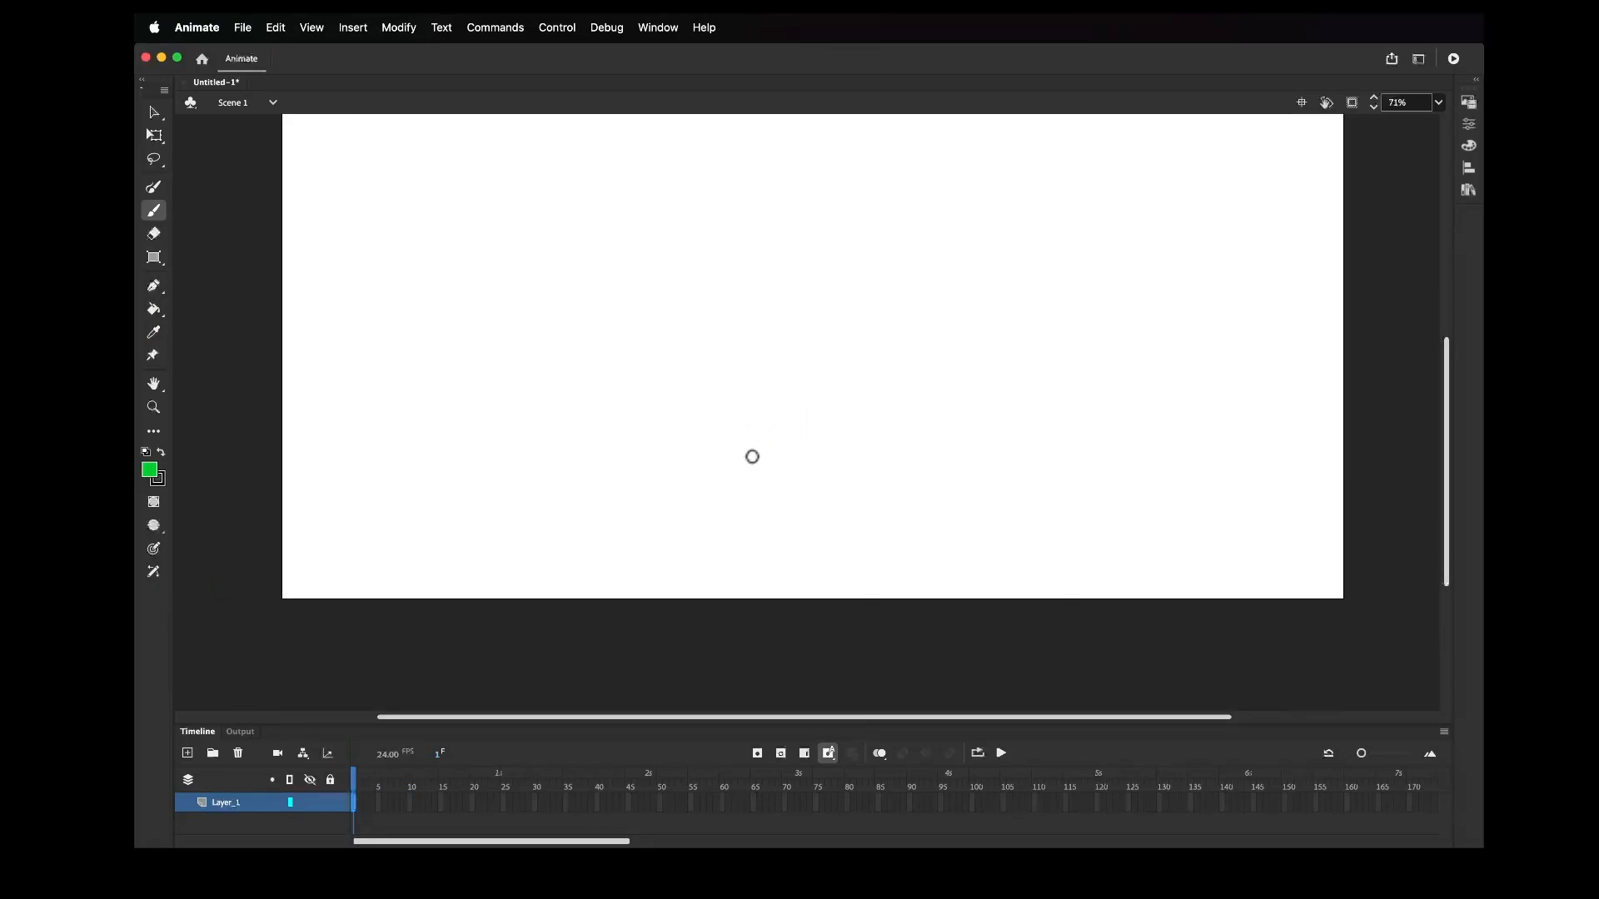
mouse_move(732, 458)
mouse_down()
mouse_move(858, 355)
mouse_move(896, 478)
mouse_up()
key(super+z)
mouse_move(735, 471)
mouse_down()
mouse_move(734, 429)
mouse_move(812, 373)
mouse_move(896, 442)
mouse_move(866, 493)
mouse_move(776, 508)
mouse_move(738, 473)
mouse_move(731, 428)
mouse_up()
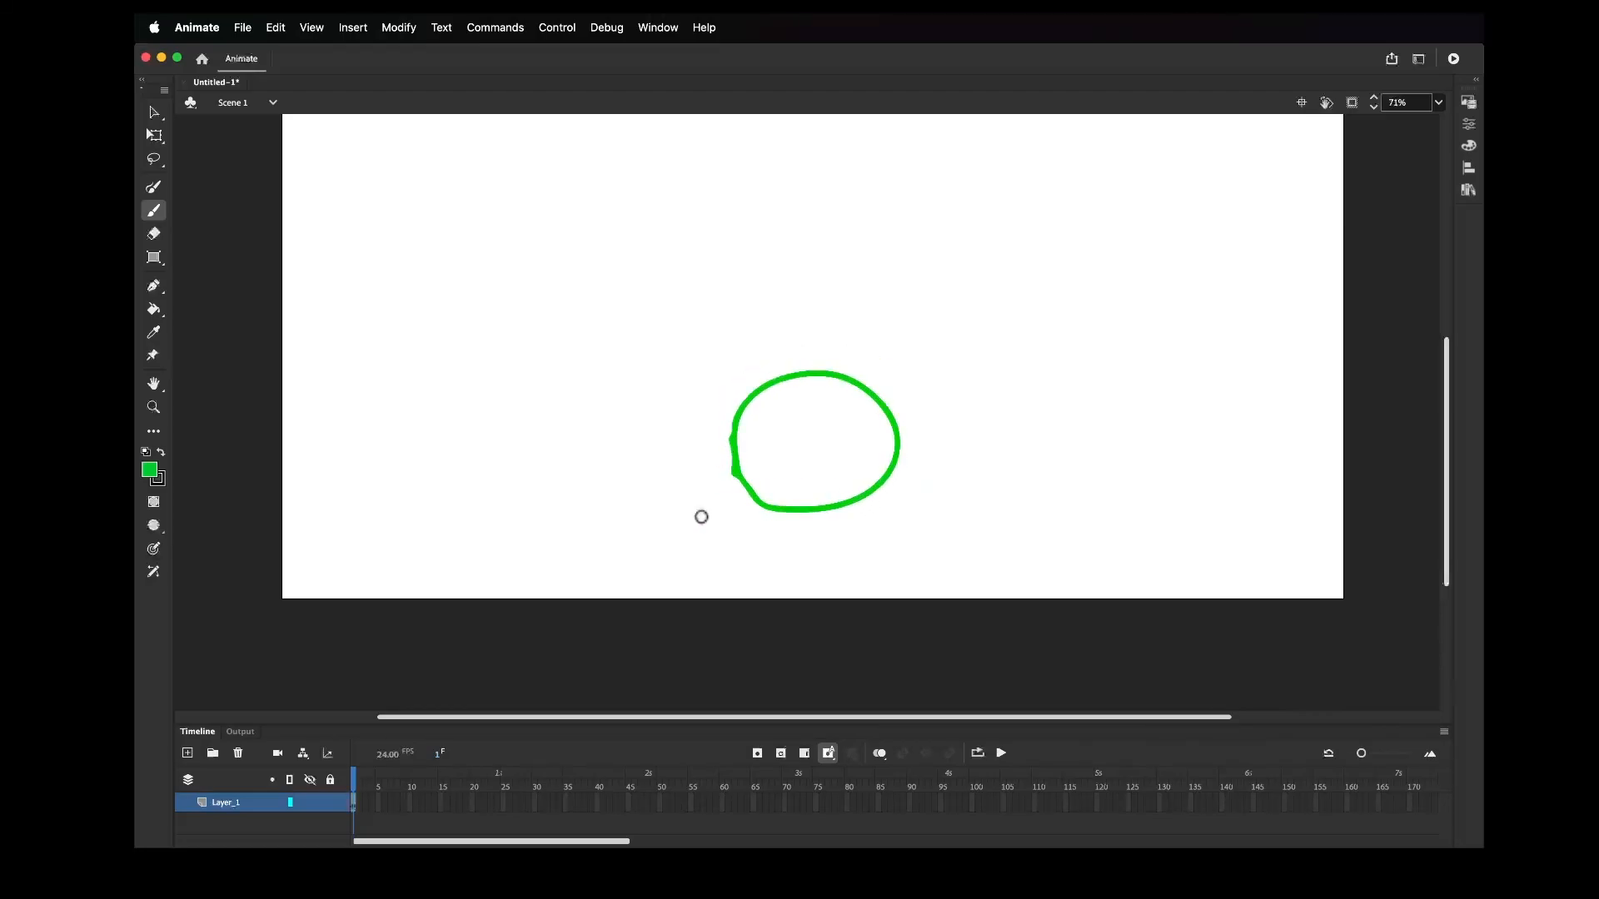
Insert a keyframe at frame 5 of Layer_1 that carries over the circle, with the whole stage in view
scroll(701, 518, up, 6)
scroll(749, 466, down, 9)
scroll(786, 417, up, 4)
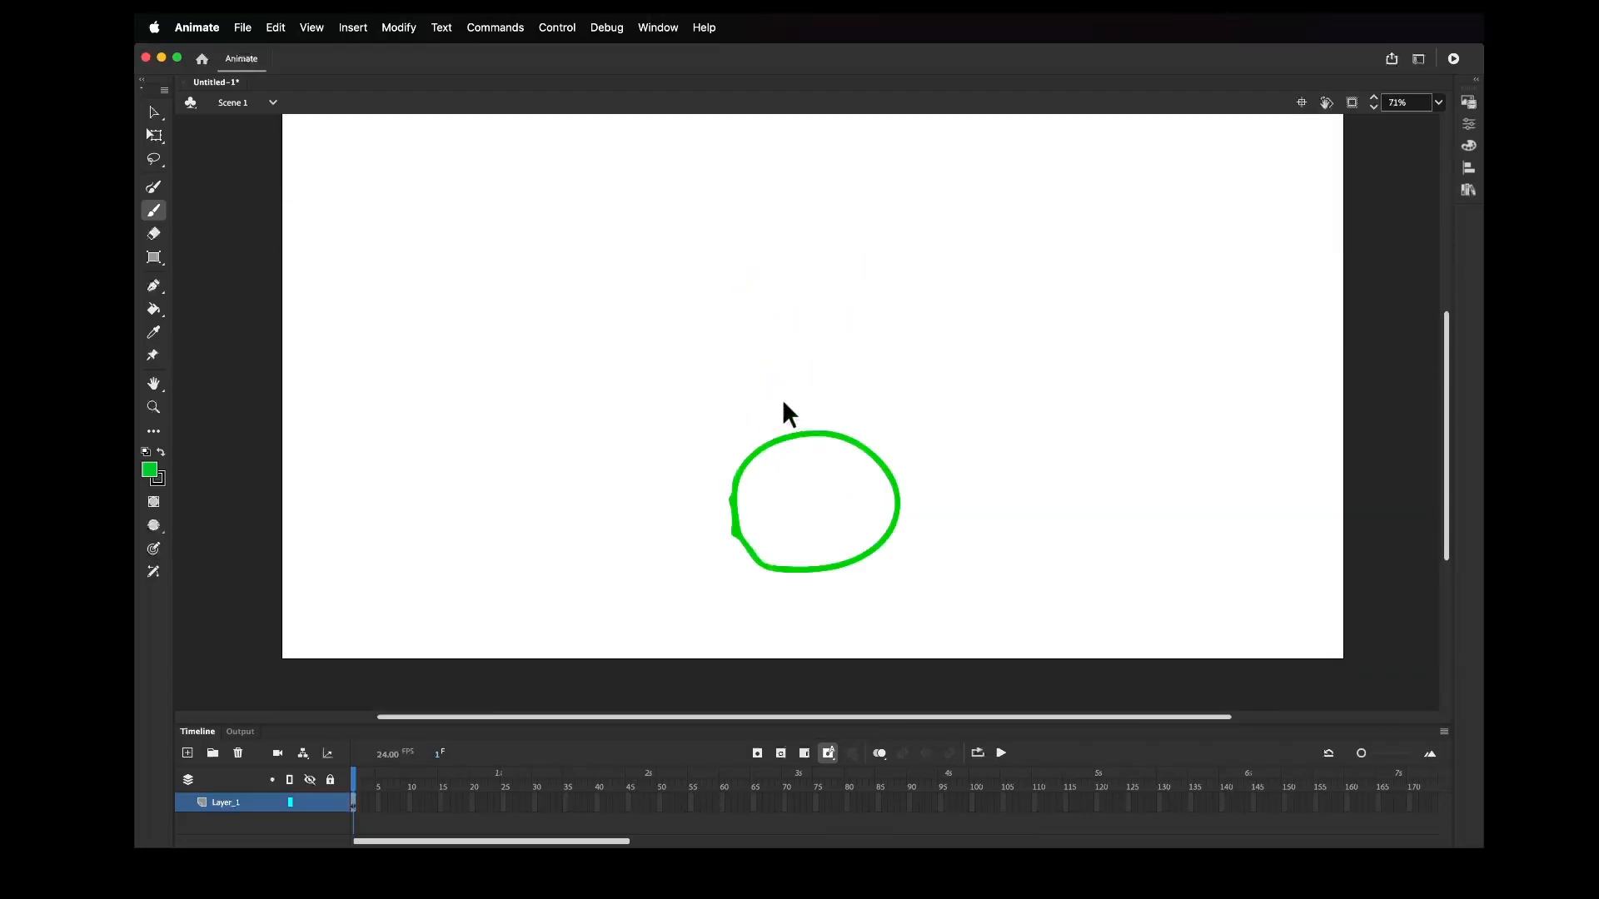
key(super+minus)
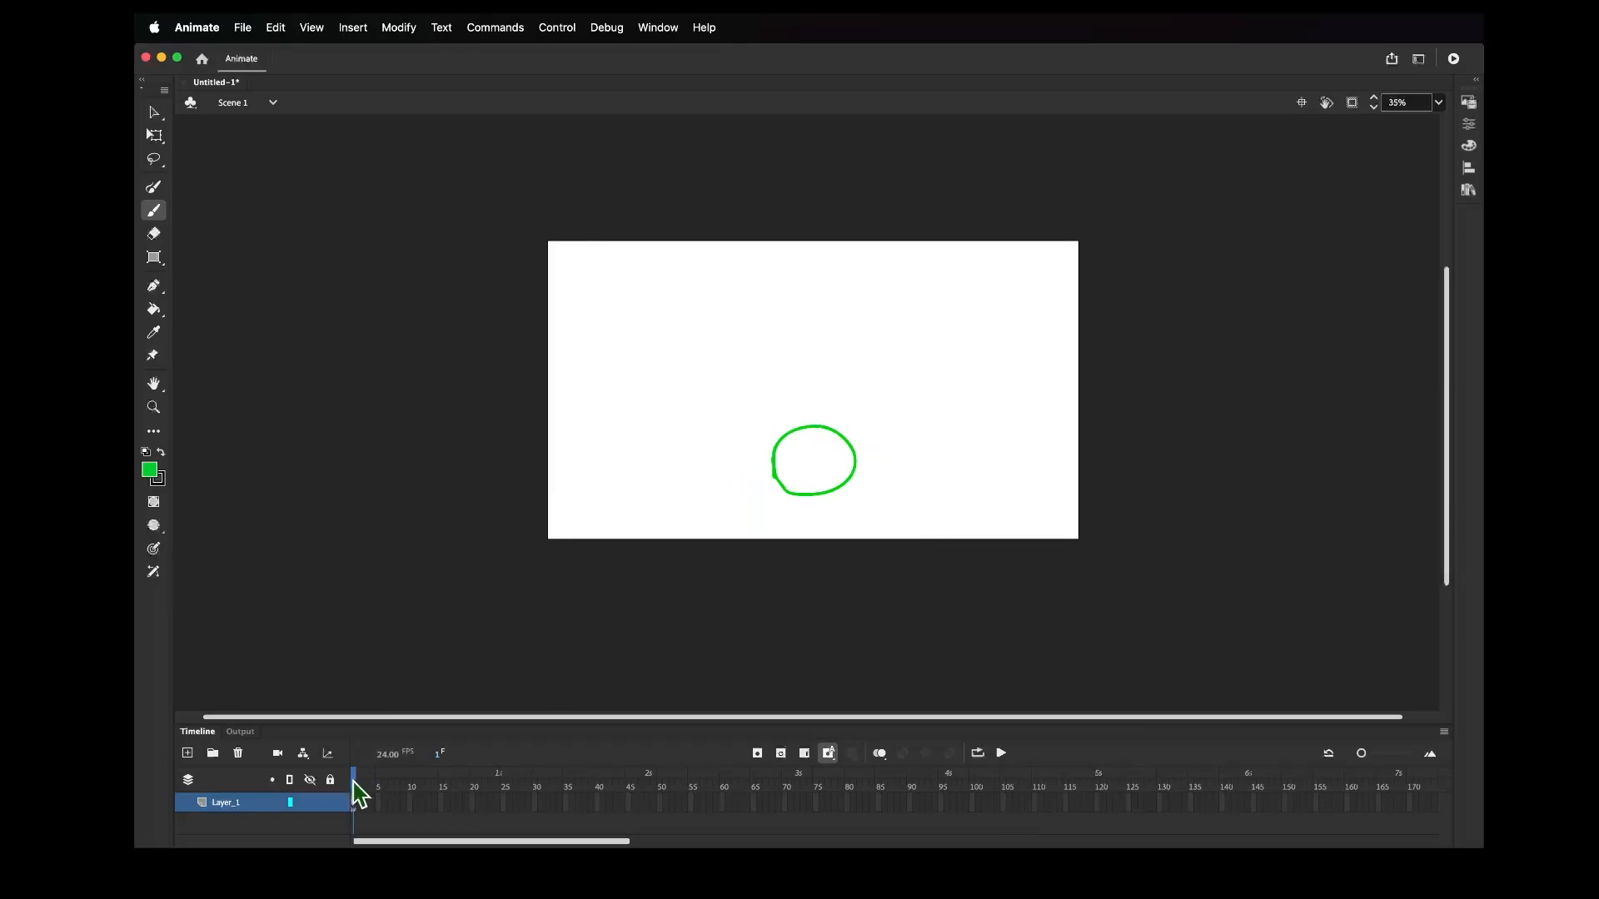
click(378, 804)
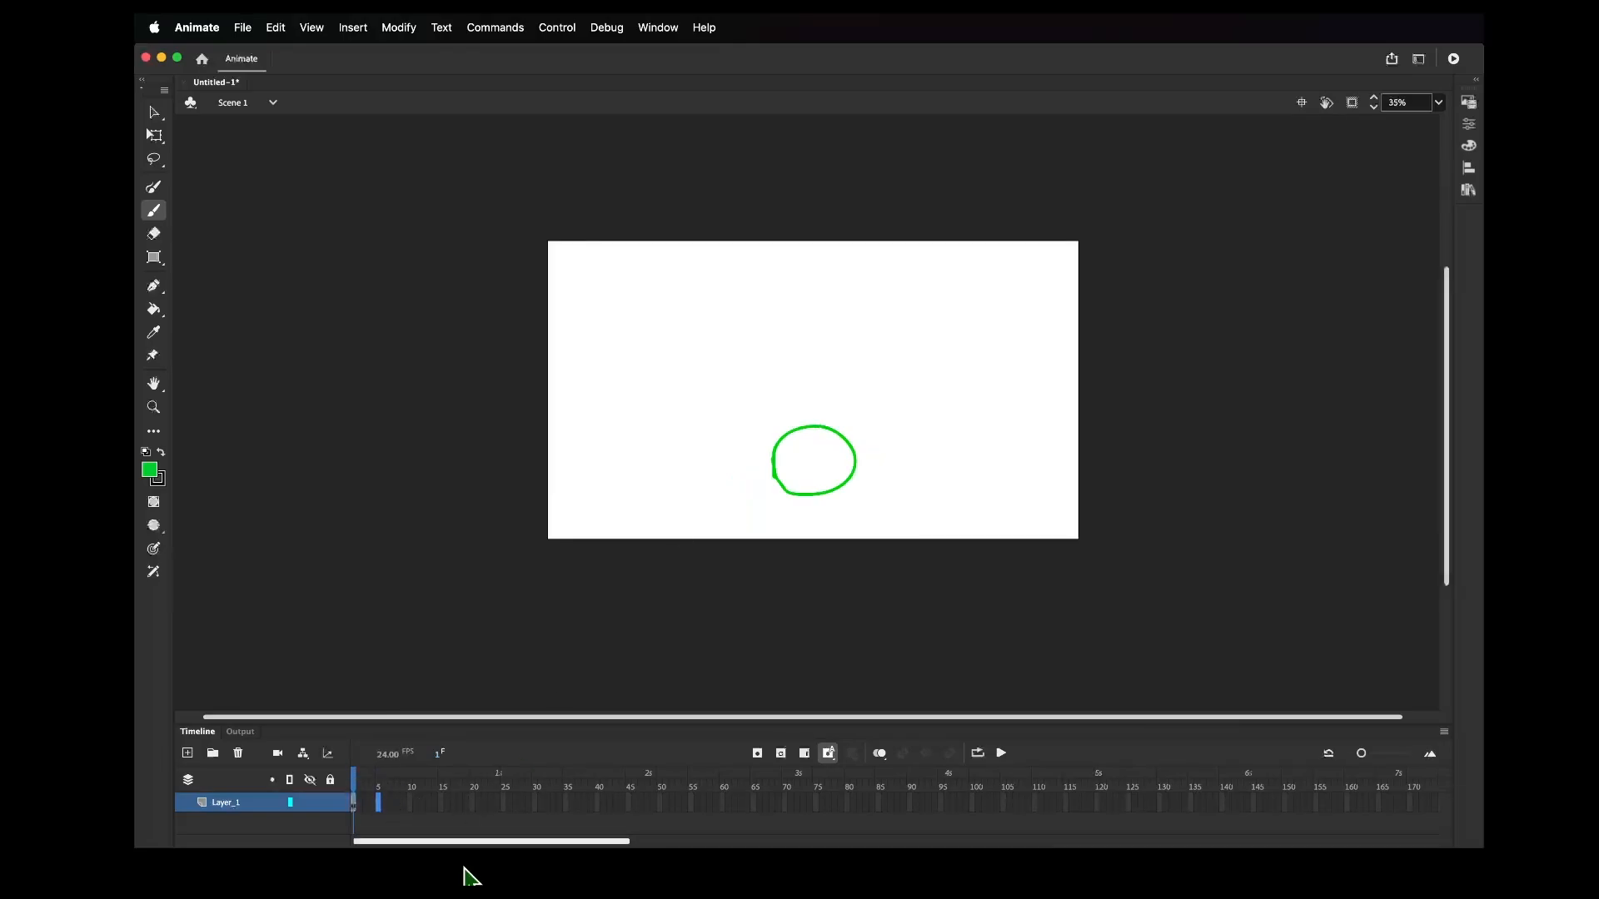
click(757, 754)
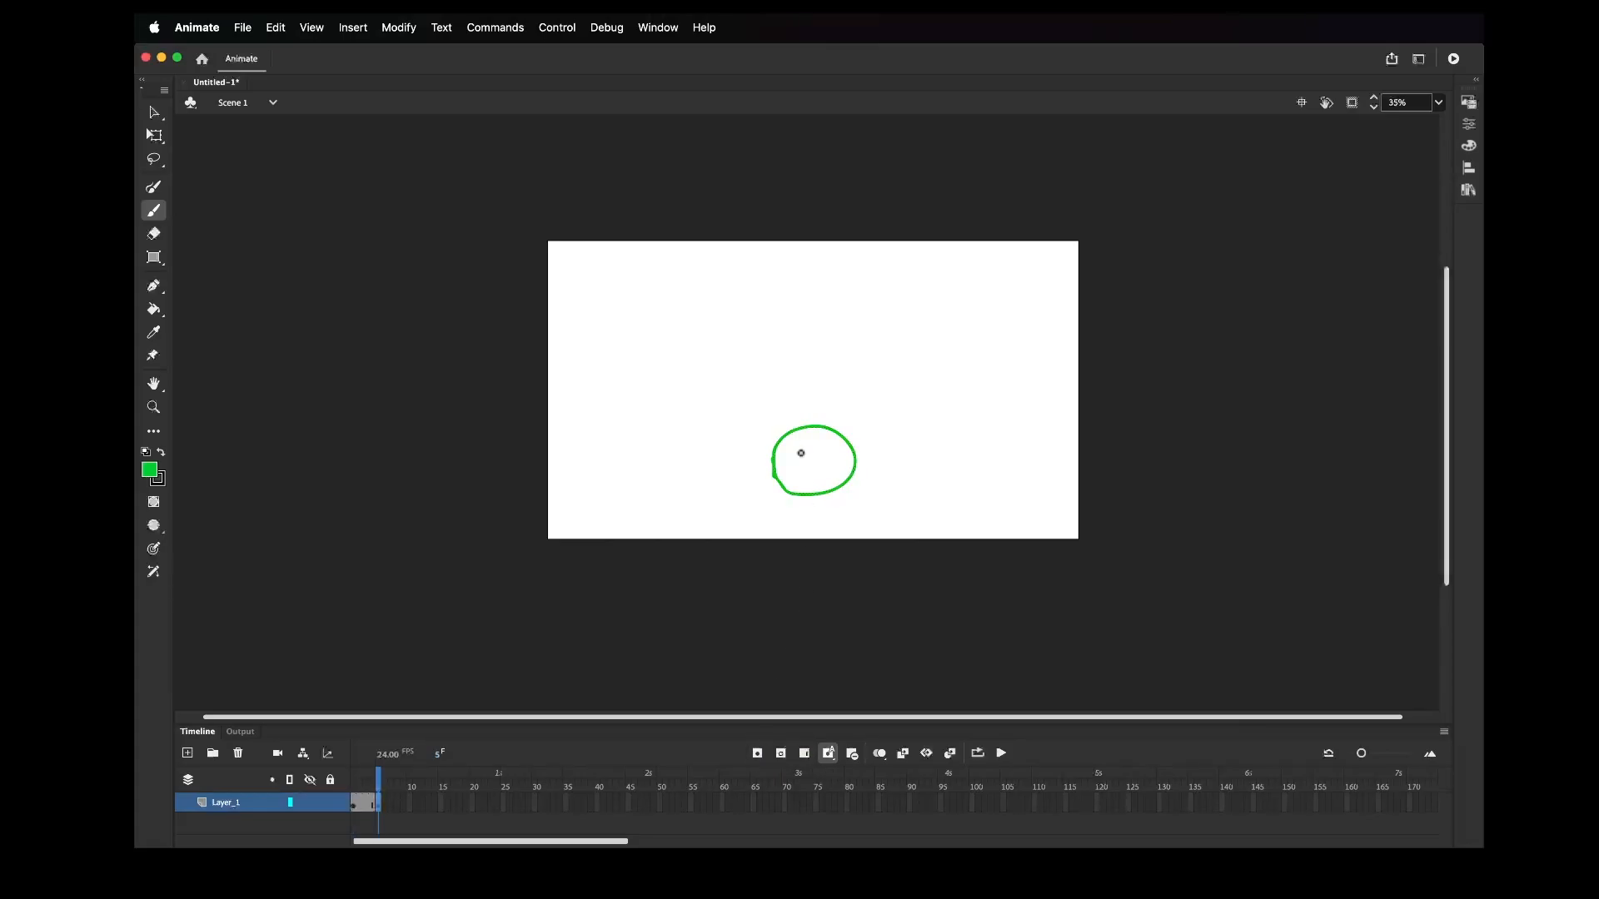
Try moving the circle in frame 5 upwards with Free Transform, undoing the larger moves
click(154, 112)
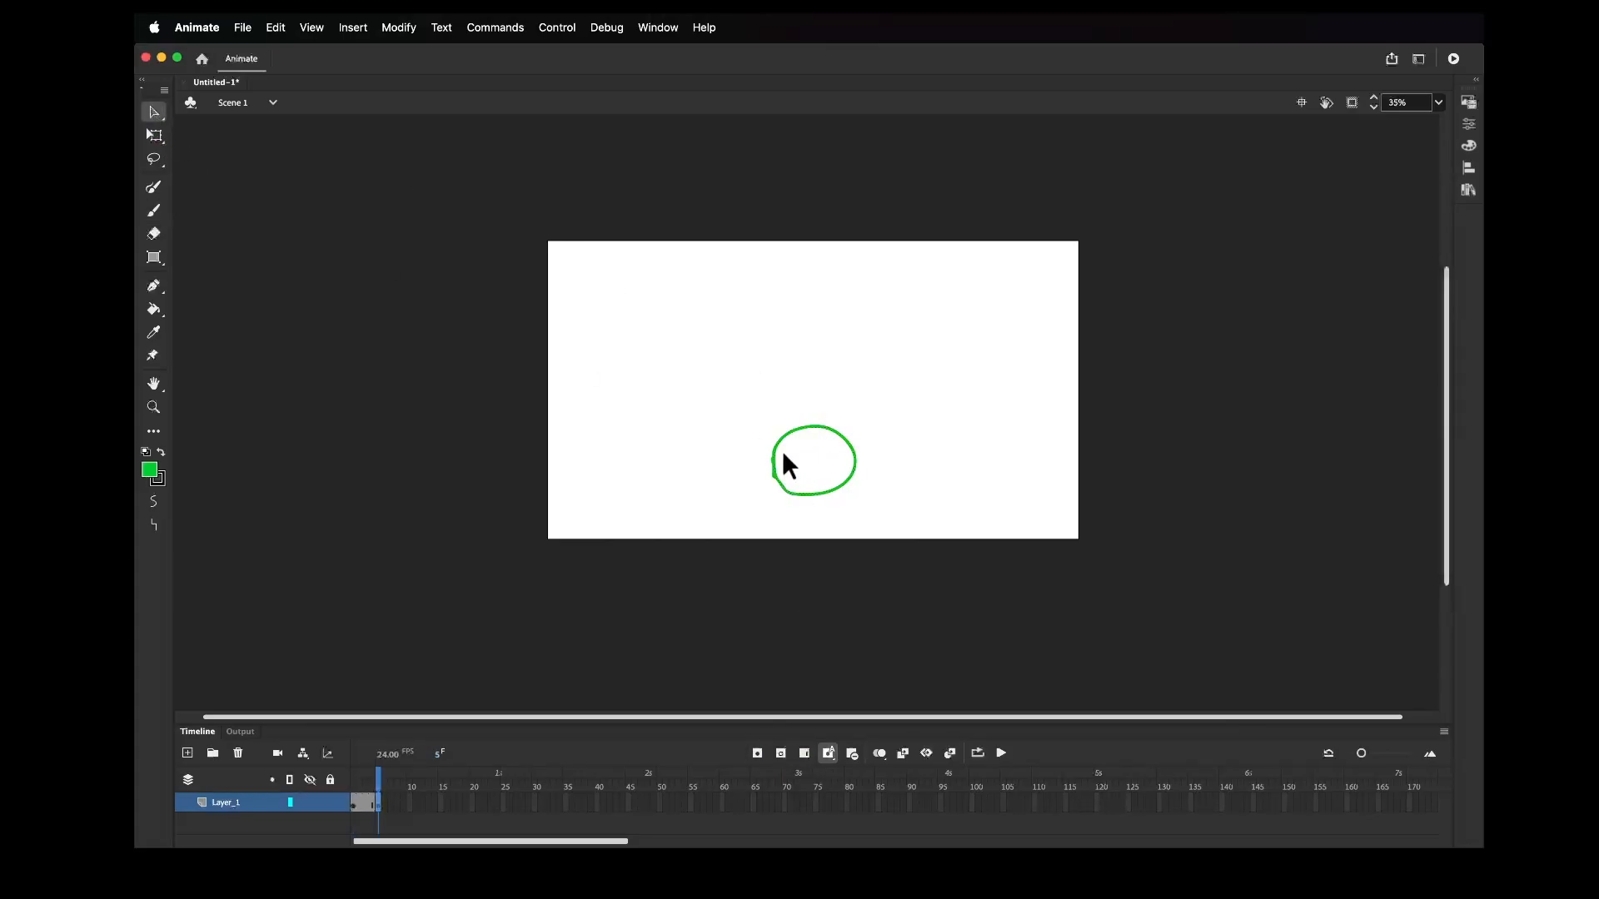
mouse_move(735, 387)
mouse_down()
mouse_move(898, 513)
mouse_move(874, 494)
mouse_up()
click(154, 136)
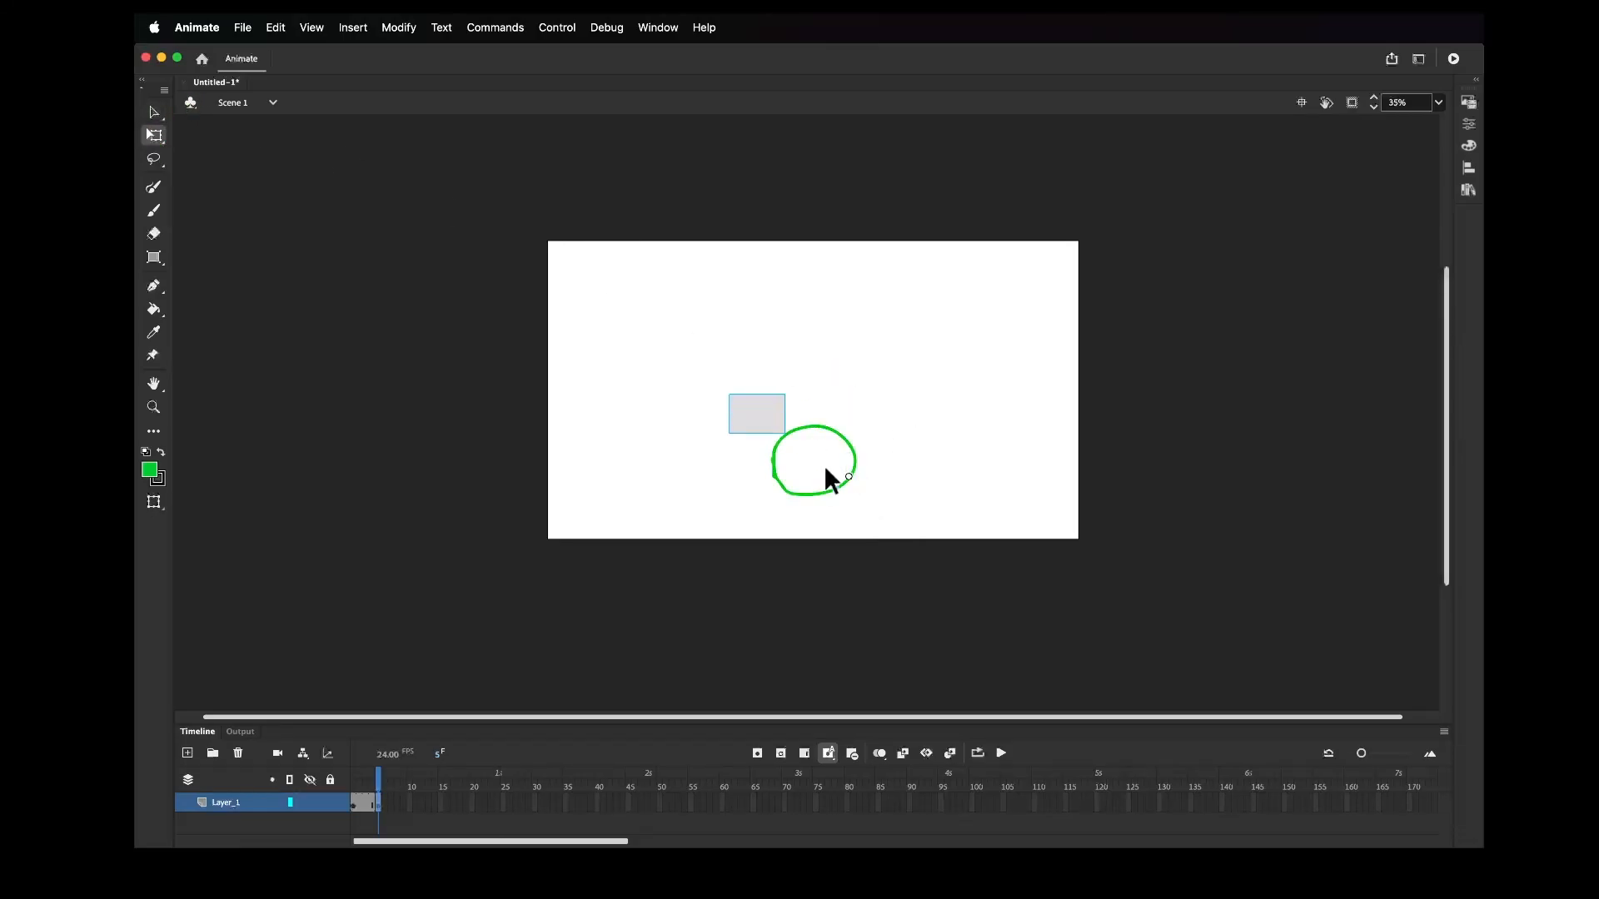
drag(849, 448, 833, 333)
click(907, 473)
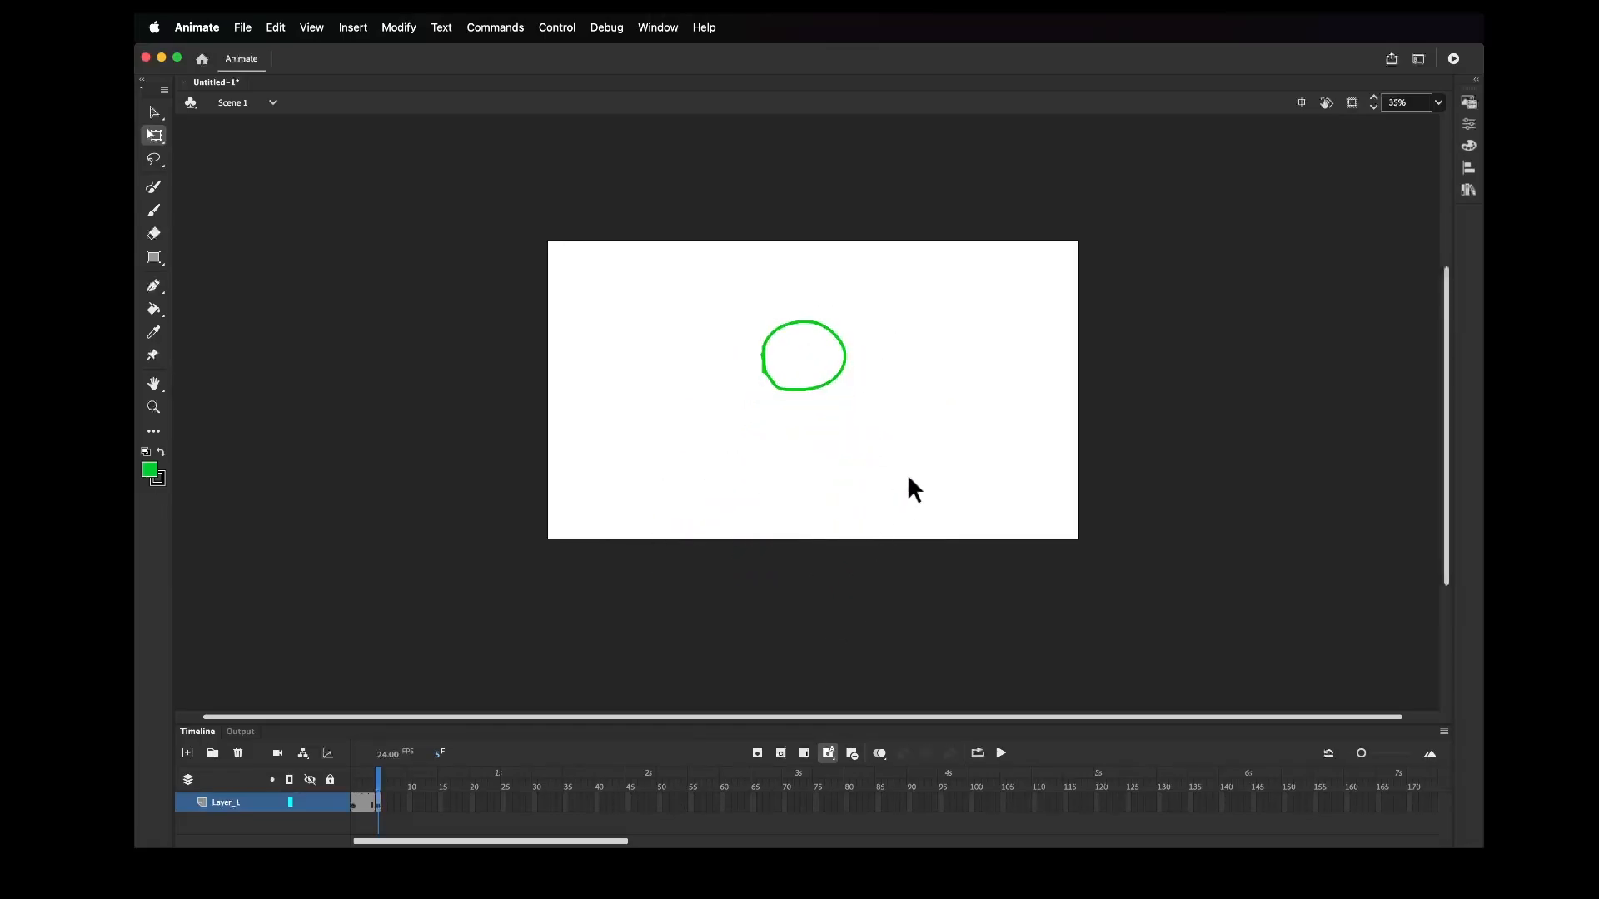
key(super+z)
key(super+z)
click(941, 472)
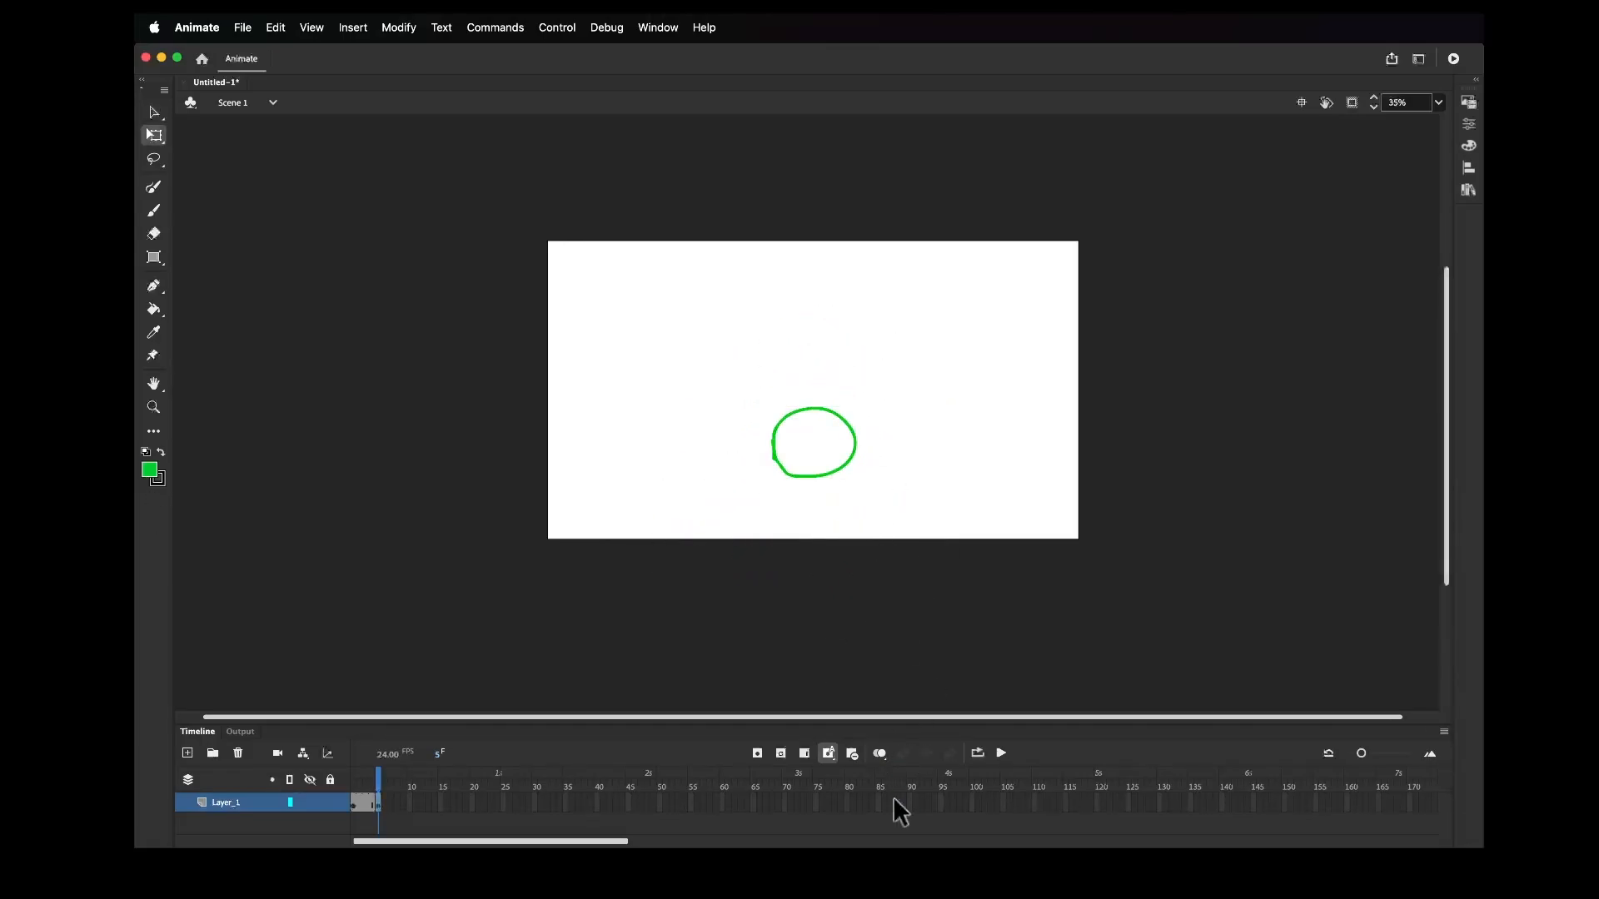
Turn on onion skinning with a range covering the earlier frames, and remove the keyframe at frame 5
click(879, 754)
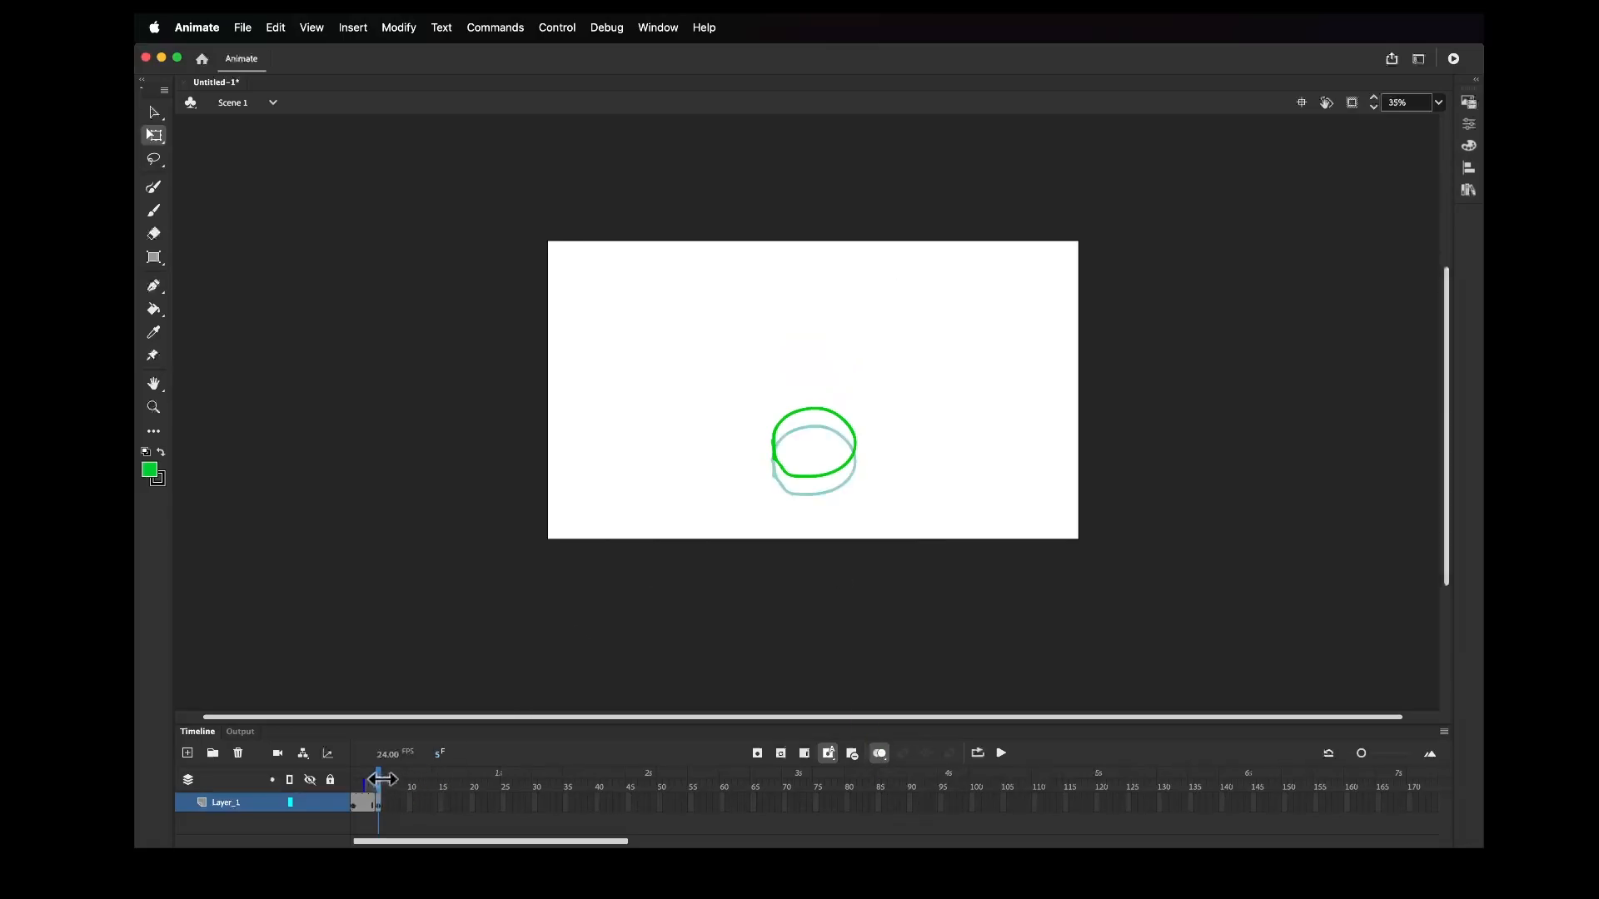
mouse_move(380, 776)
mouse_down()
mouse_move(357, 777)
mouse_move(421, 790)
mouse_move(352, 786)
mouse_up()
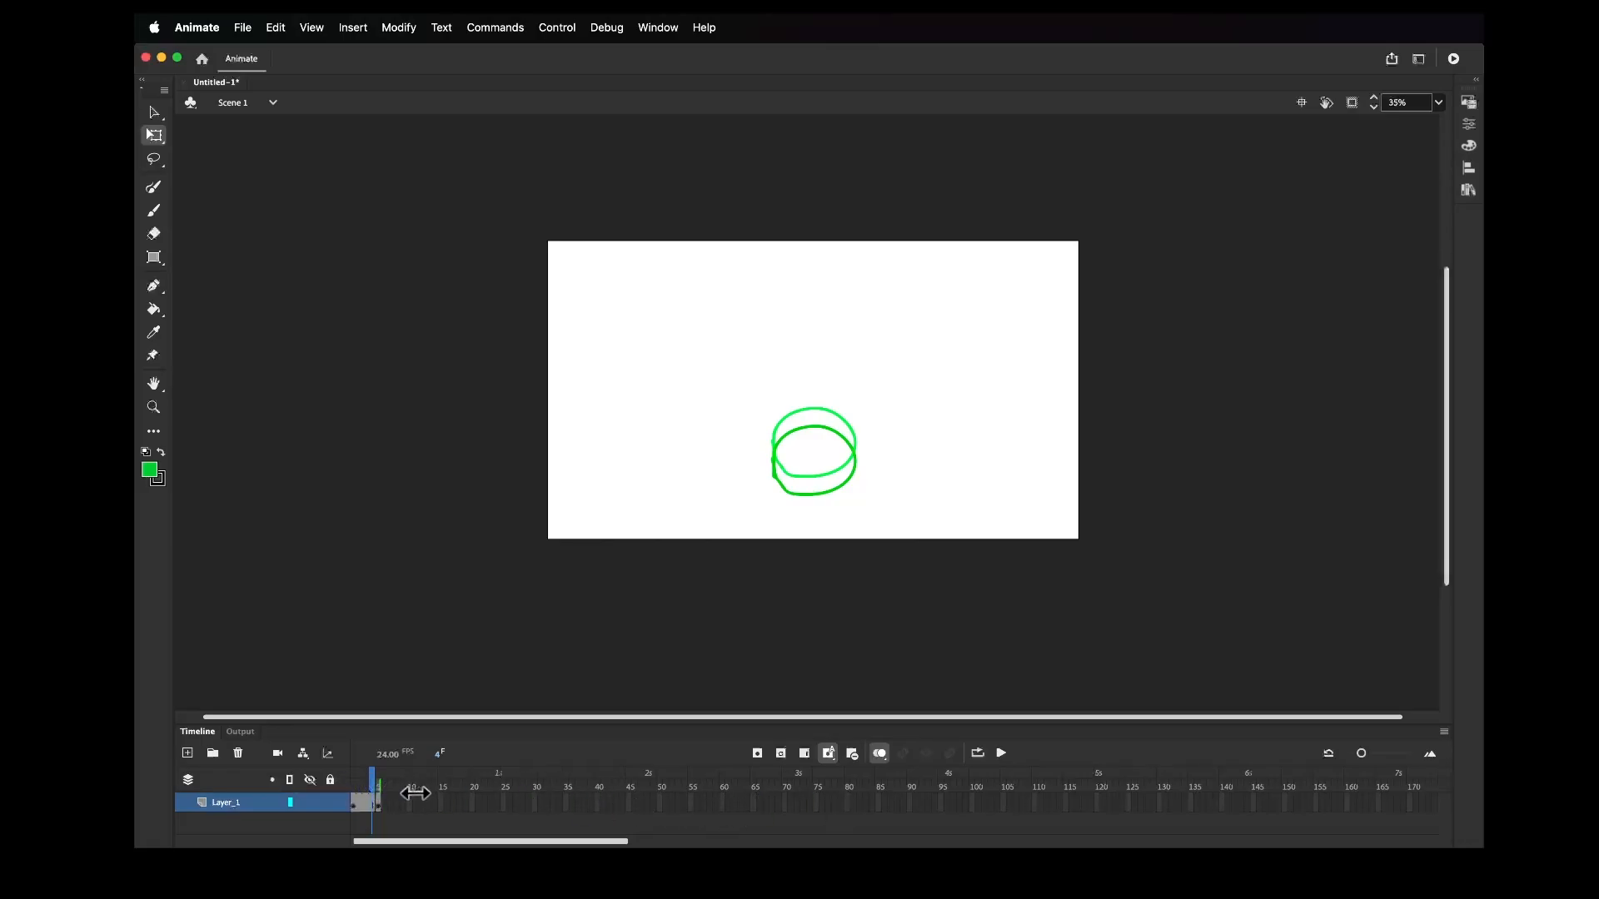
drag(352, 787, 367, 790)
click(880, 753)
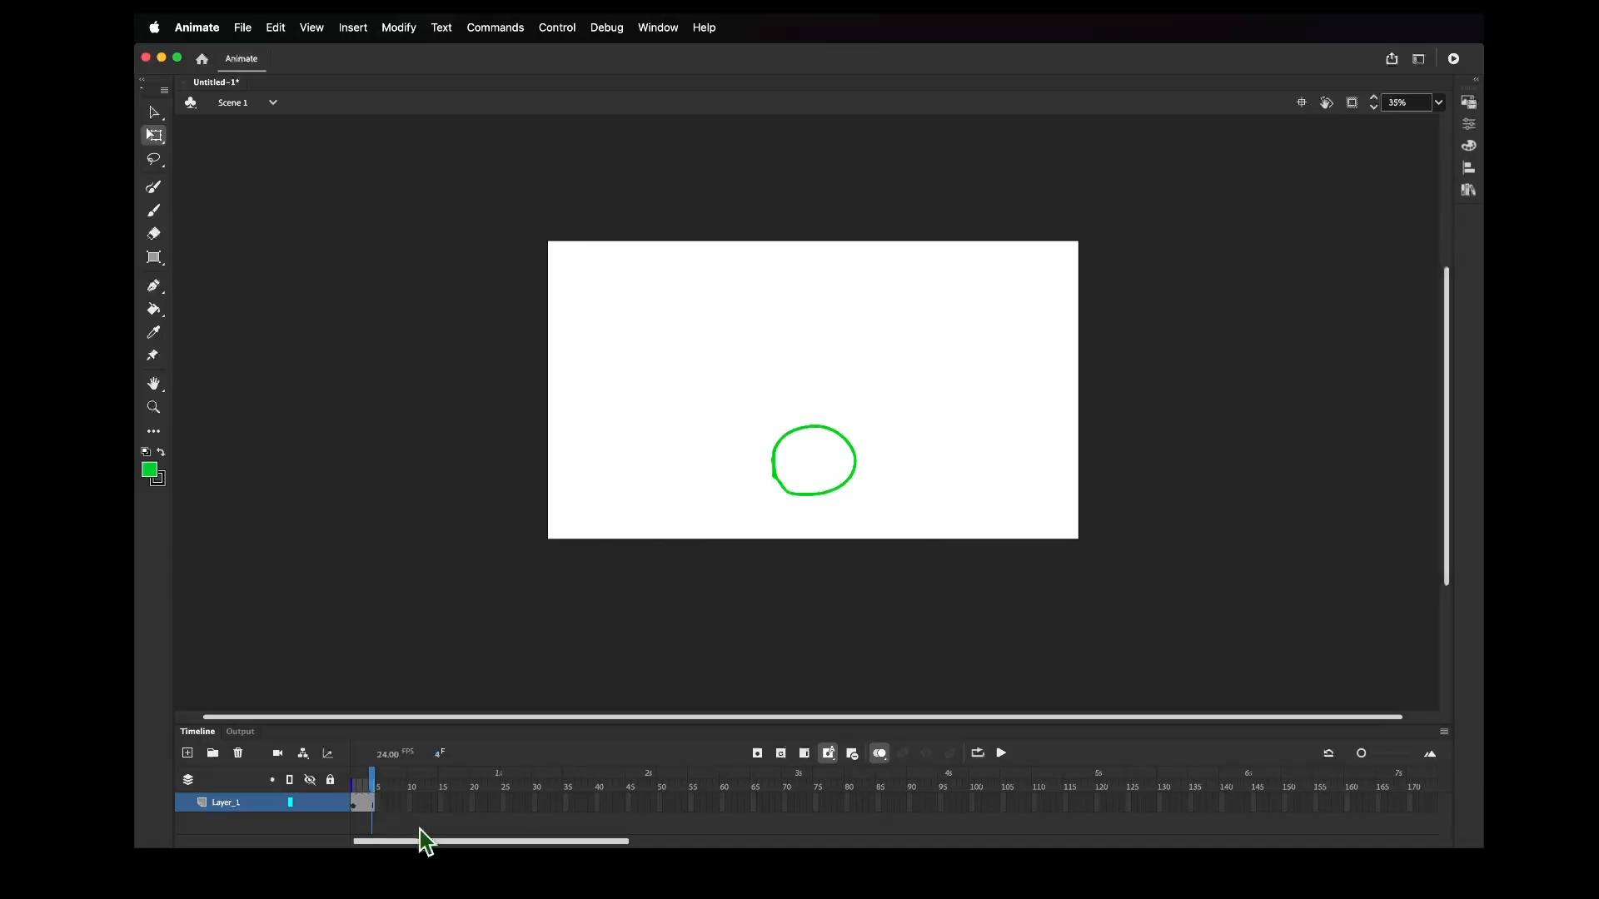
Insert a blank keyframe at frame 5 and paint a wide, flattened green oval over the onion-skinned circle
click(781, 756)
click(152, 213)
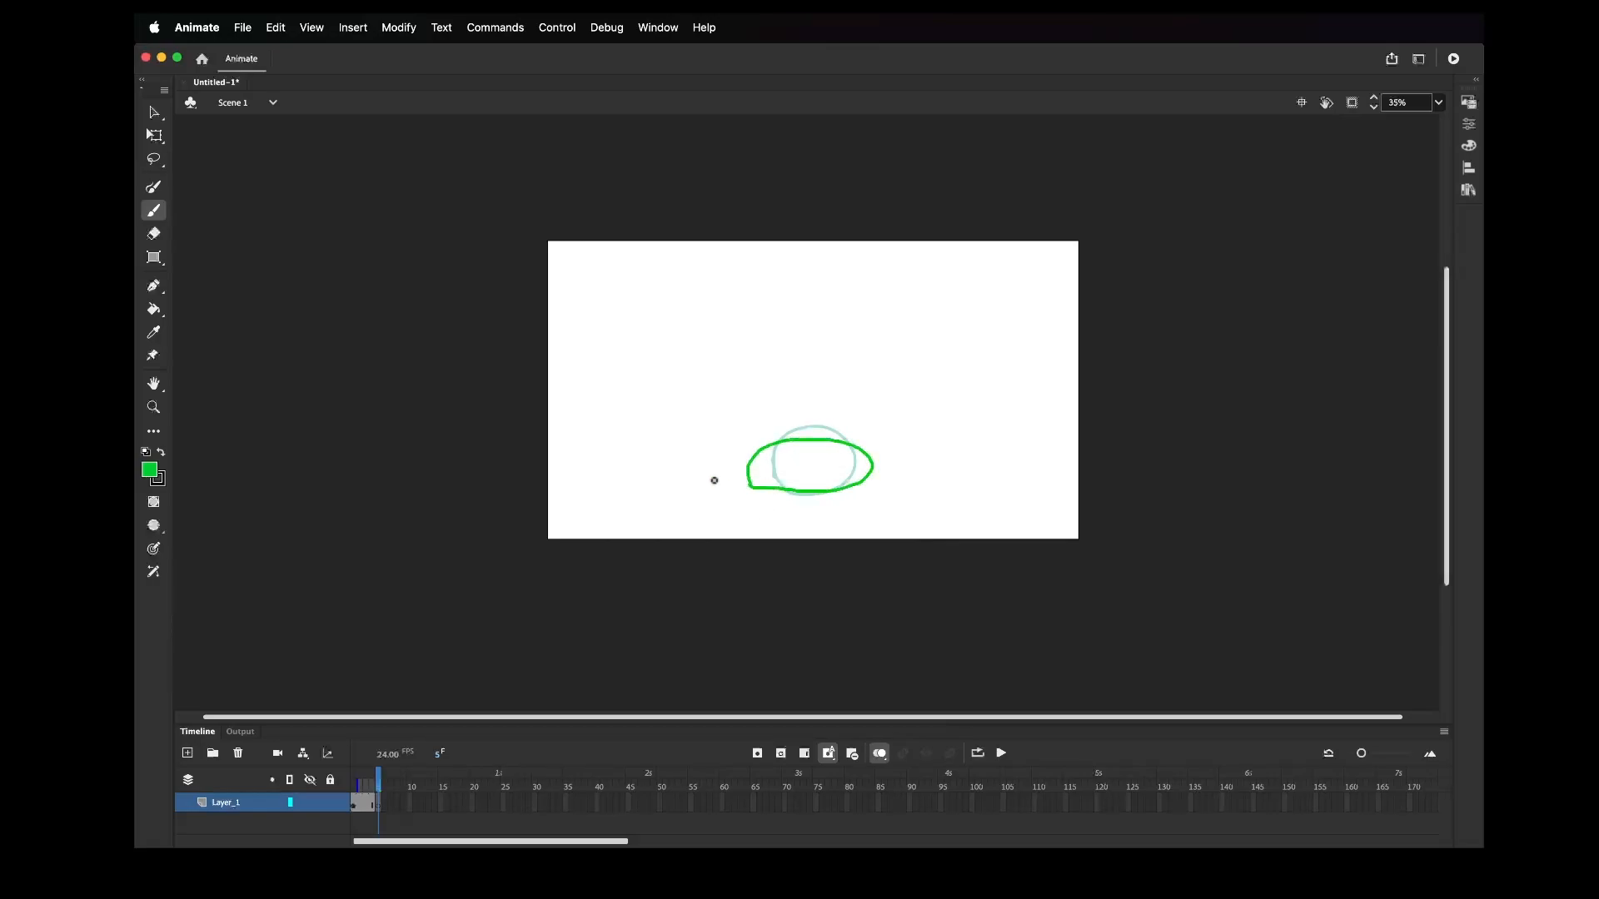
Nudge the flattened oval slightly right and down with Free Transform so its base lines up with the onion-skinned circle
click(155, 134)
drag(700, 400, 959, 533)
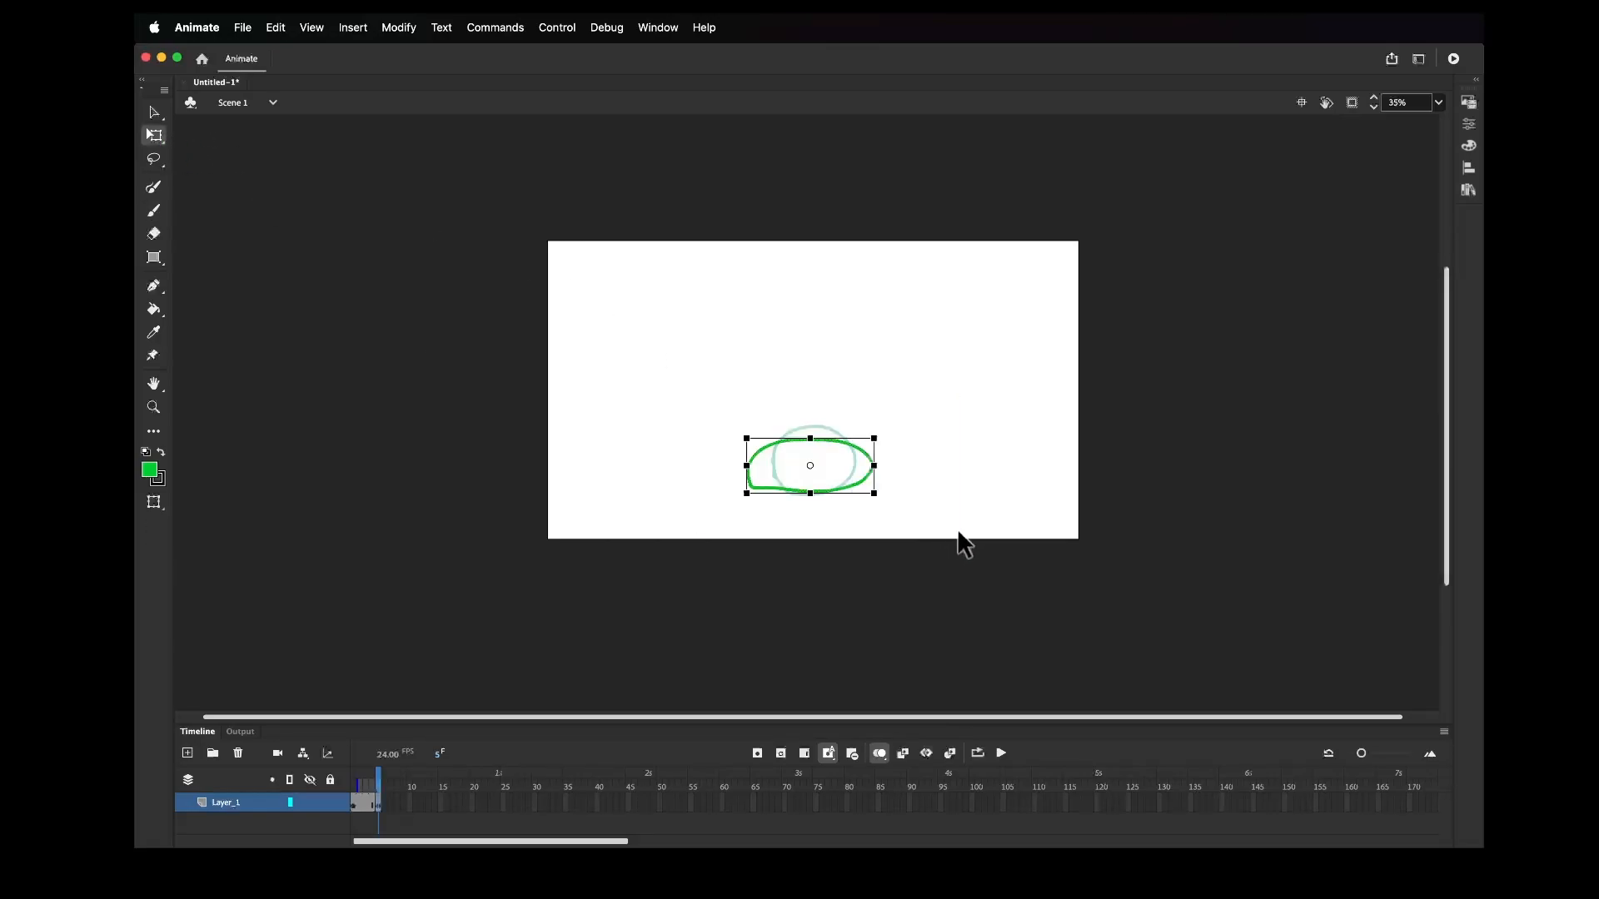
click(838, 466)
drag(705, 418, 941, 531)
click(155, 114)
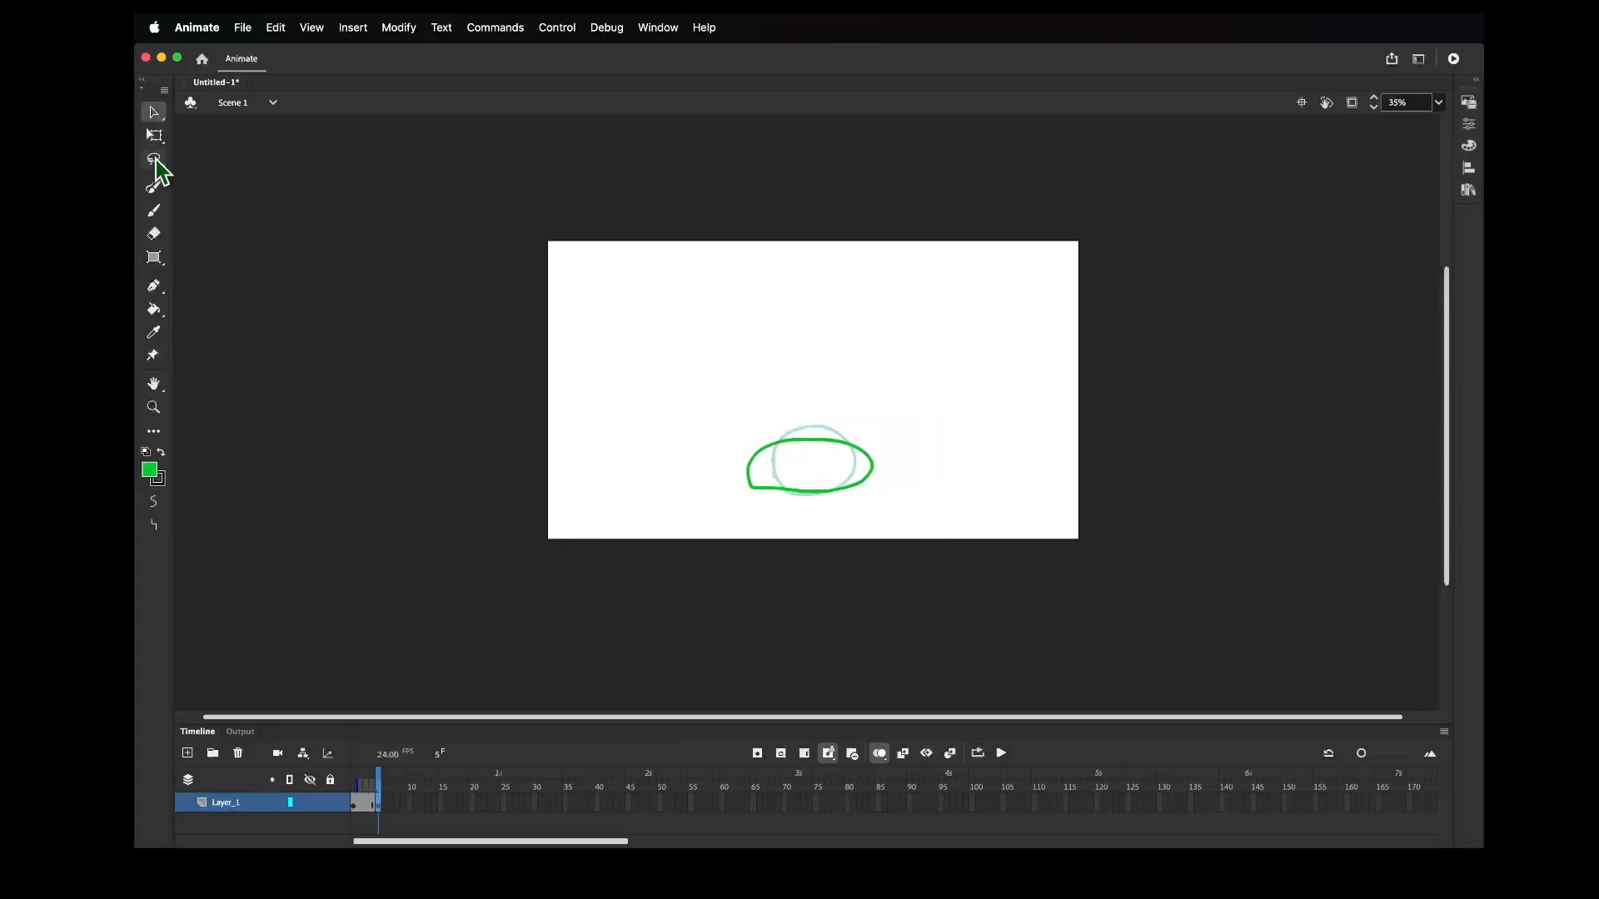
click(154, 135)
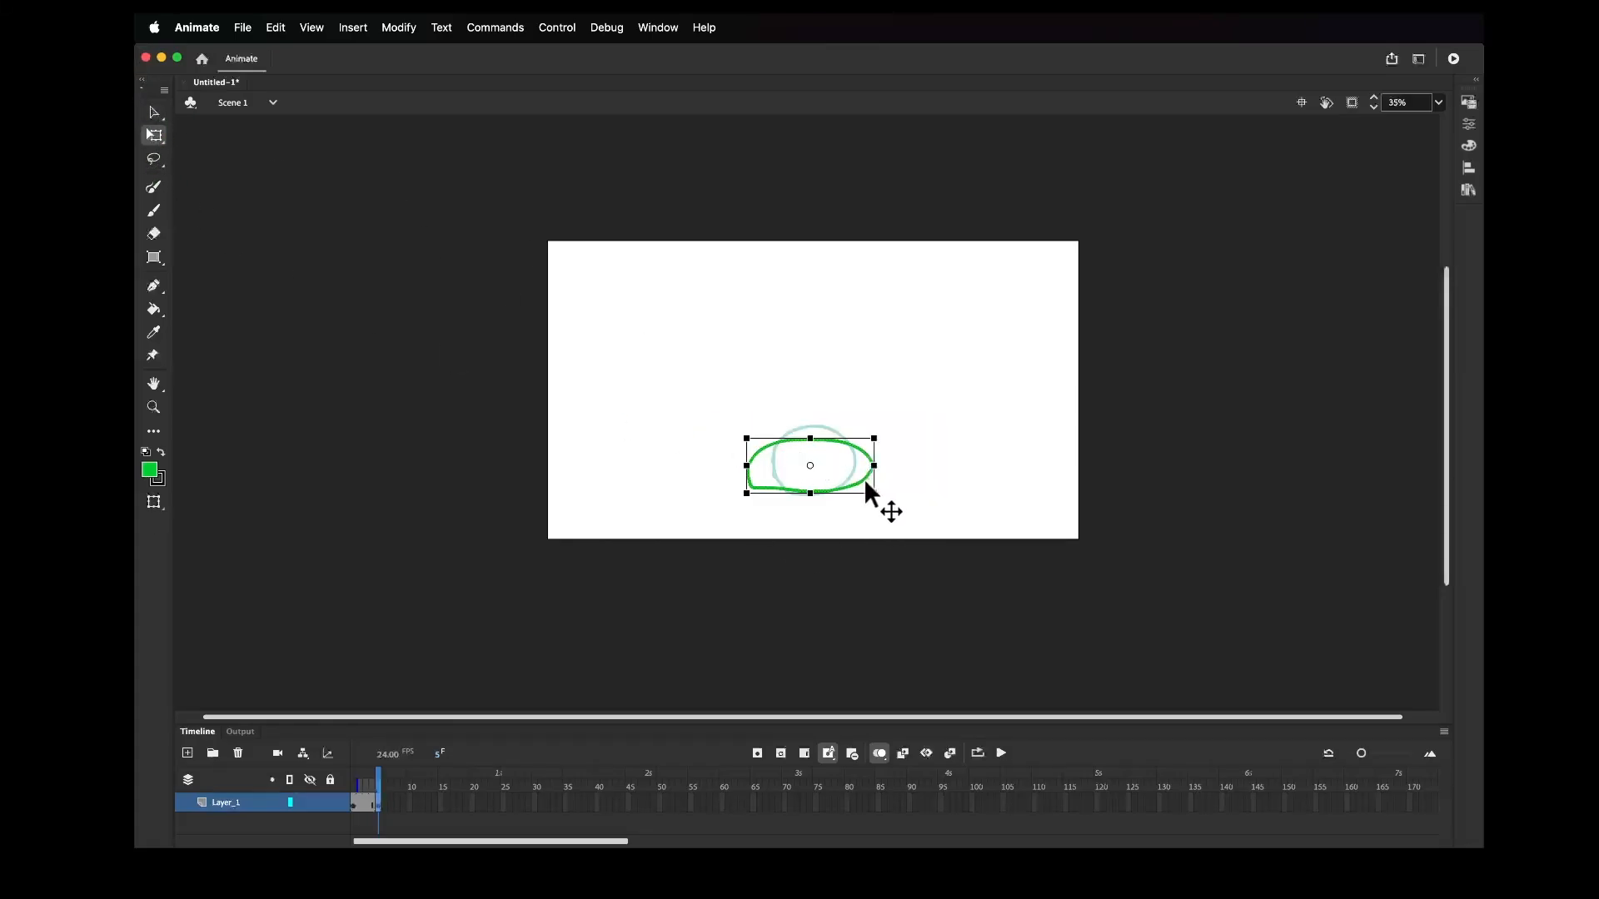
drag(863, 482, 868, 482)
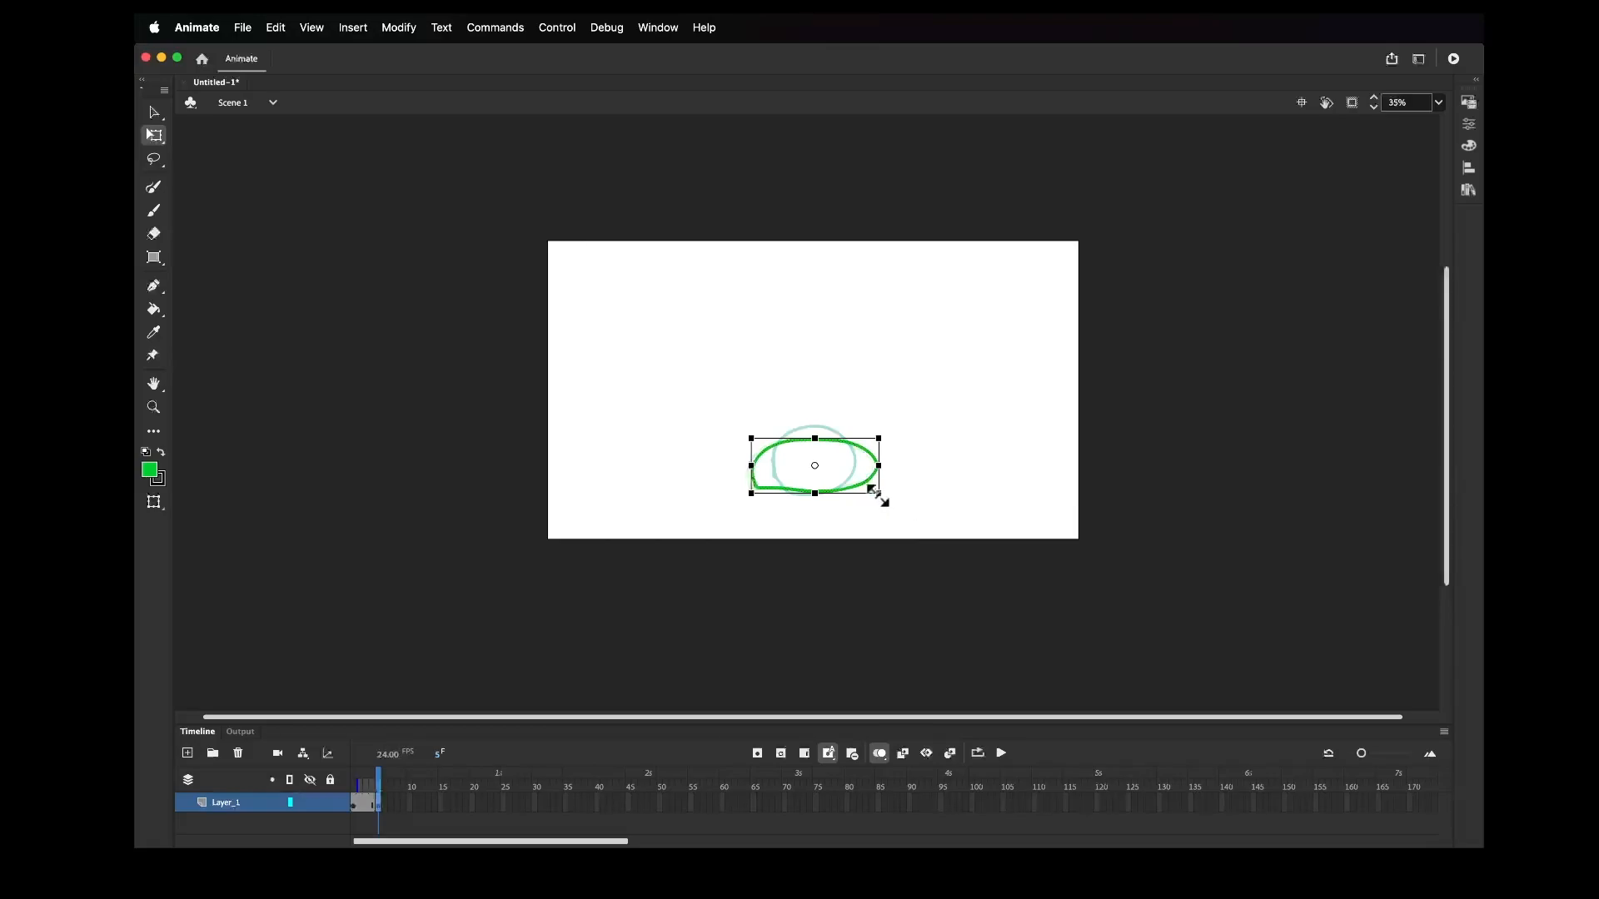
click(922, 511)
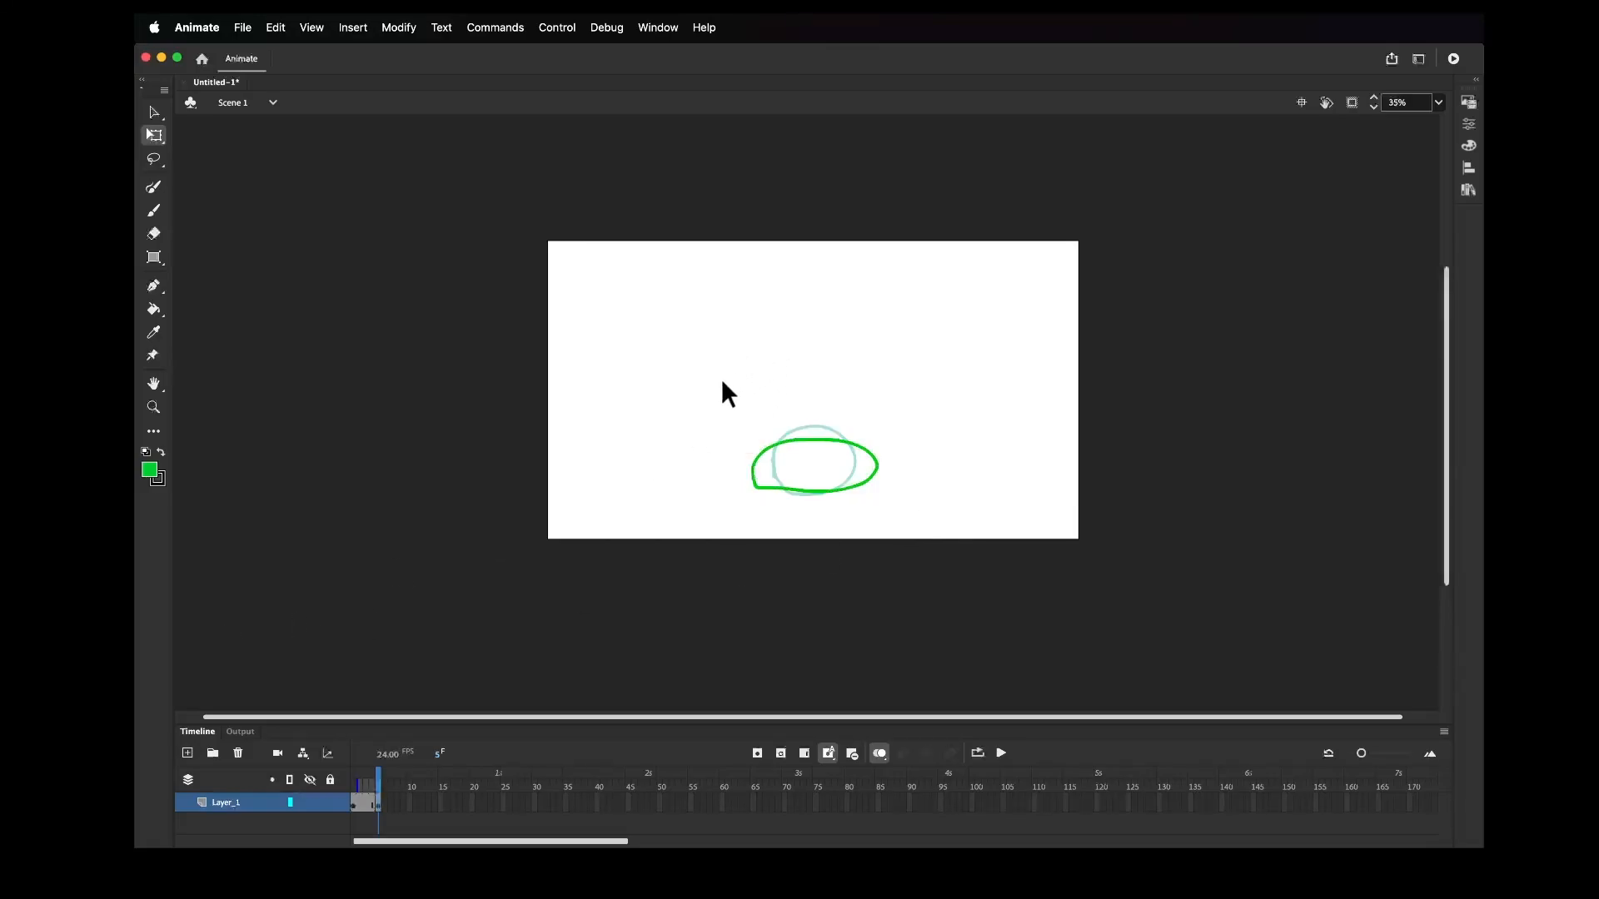
drag(722, 379, 952, 568)
drag(854, 488, 853, 492)
click(921, 502)
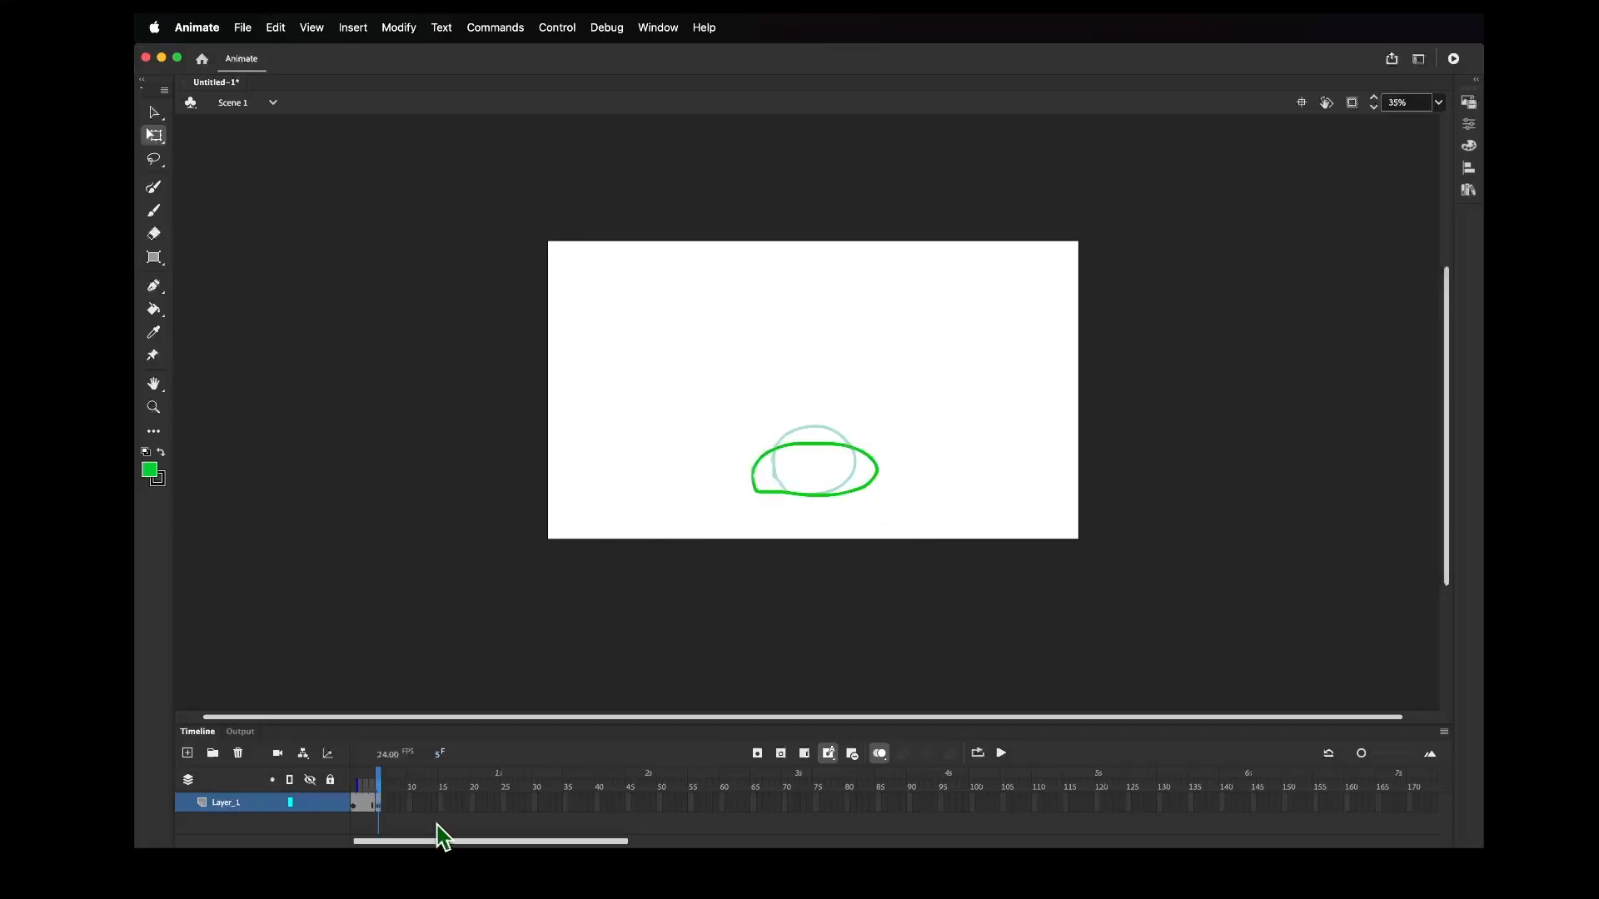
Insert a blank keyframe at frame 10 of Layer_1 and switch to the Brush tool
click(409, 802)
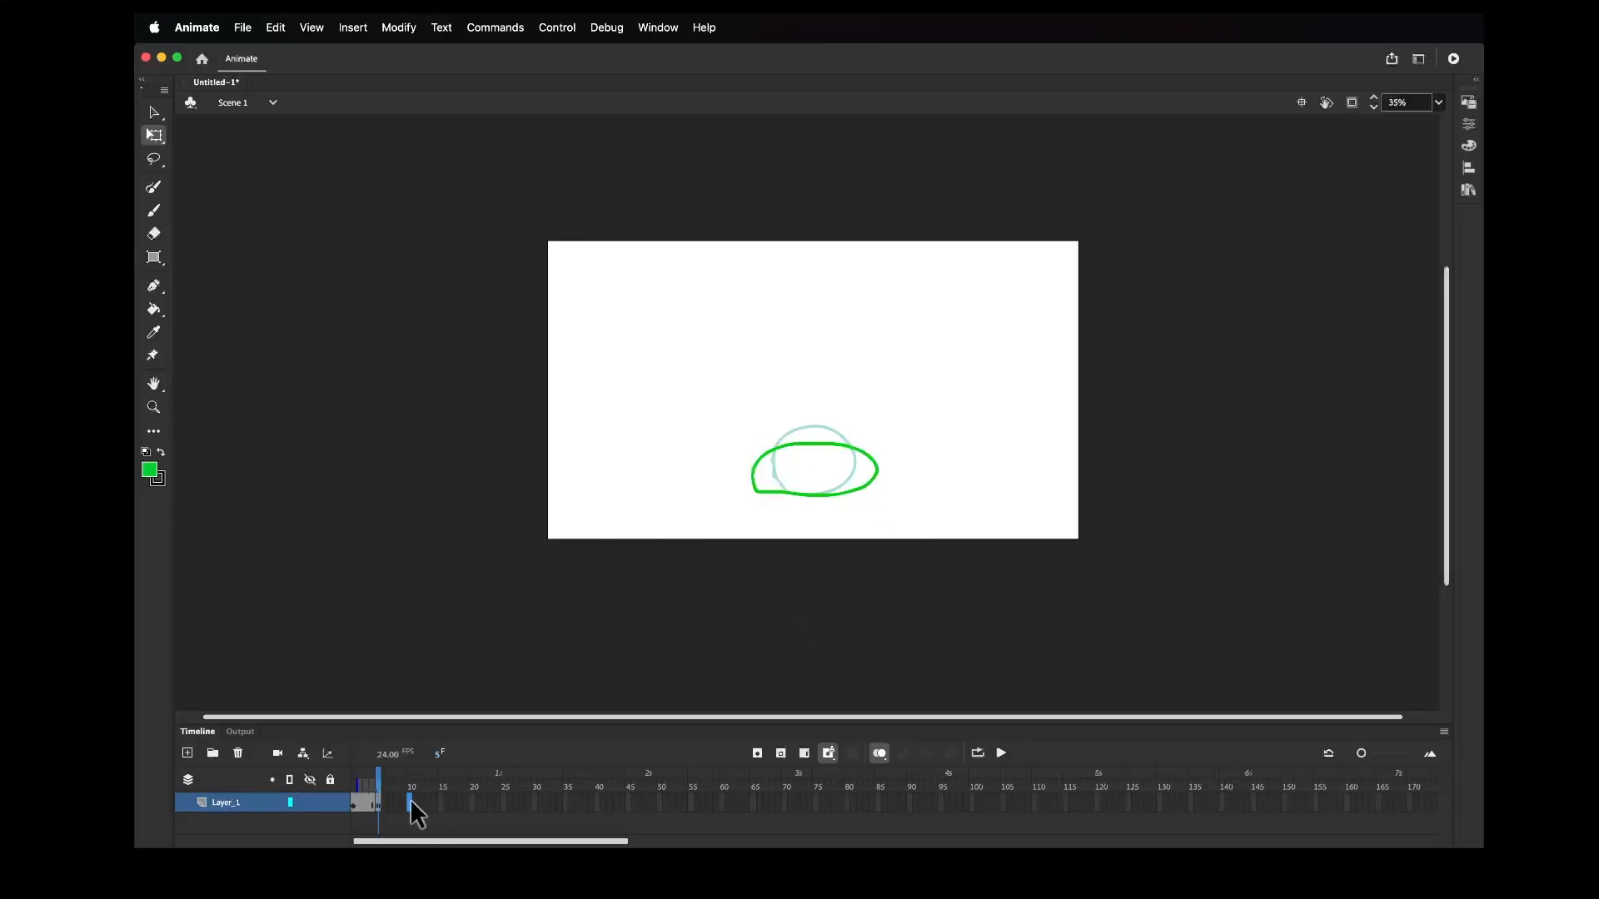
click(780, 754)
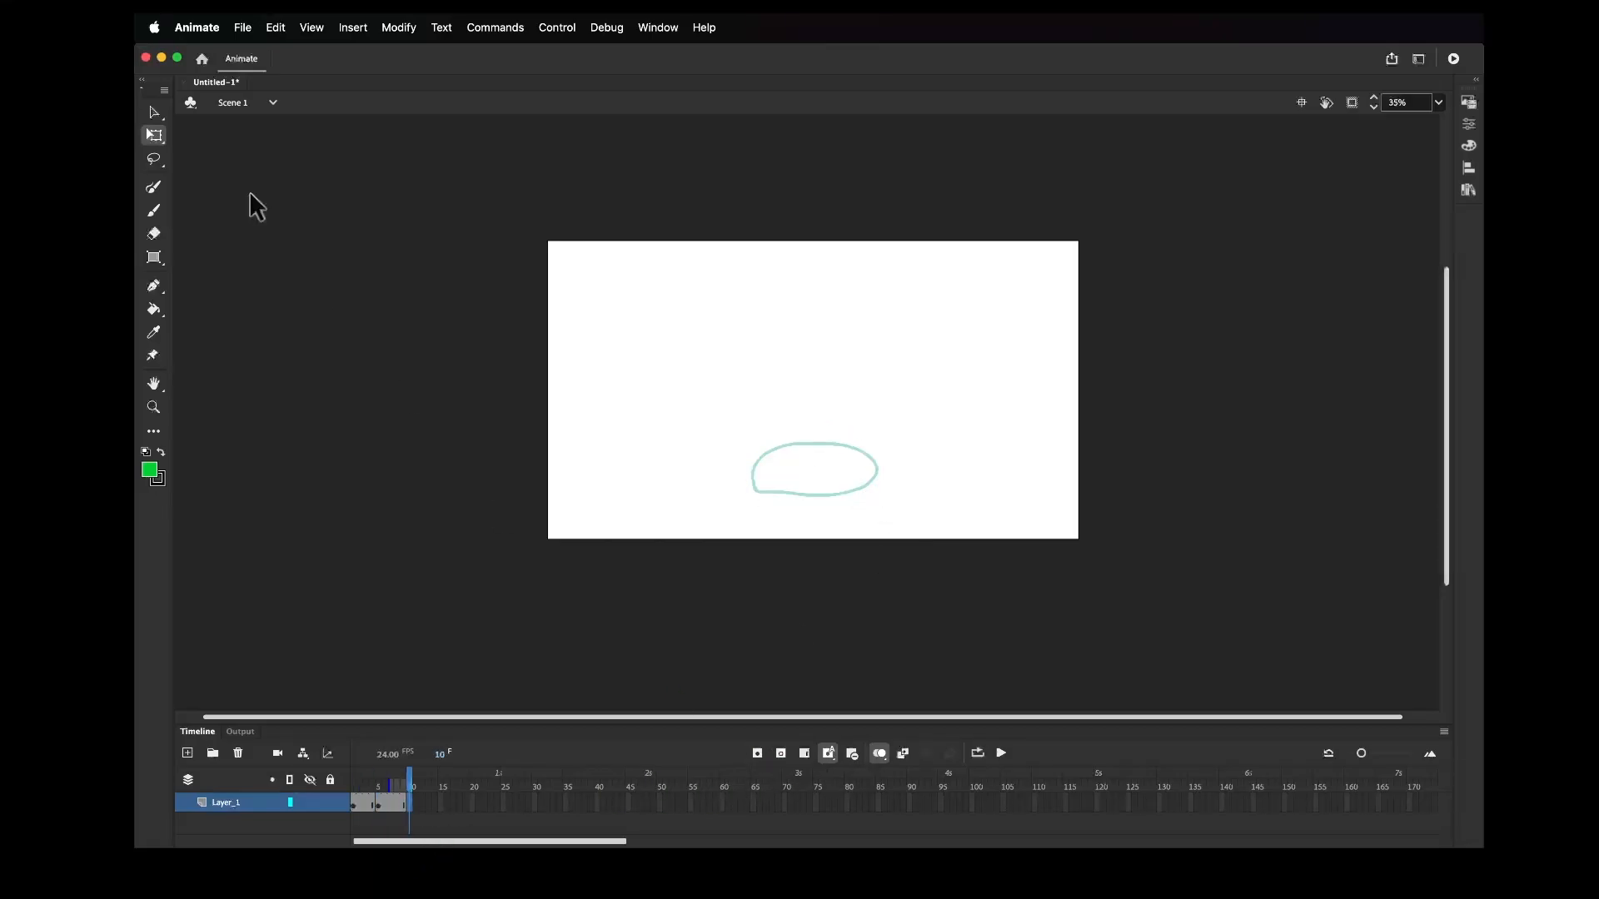
click(152, 209)
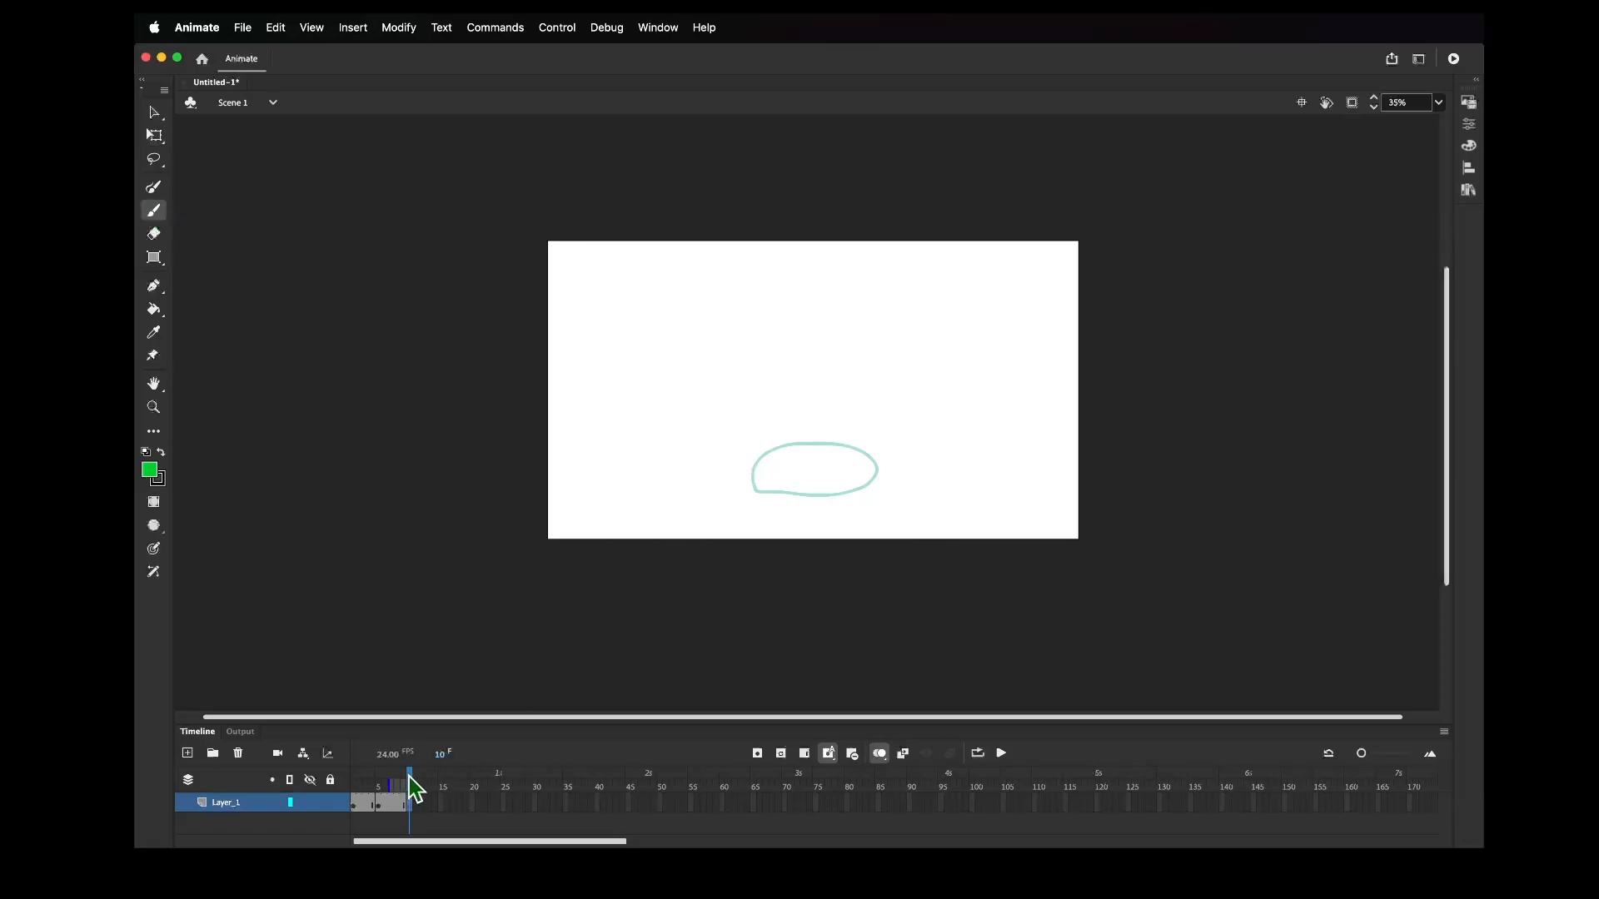
Extend the onion skin range back to the first frames and paint a green circle at the upper centre of the stage
drag(375, 786, 354, 785)
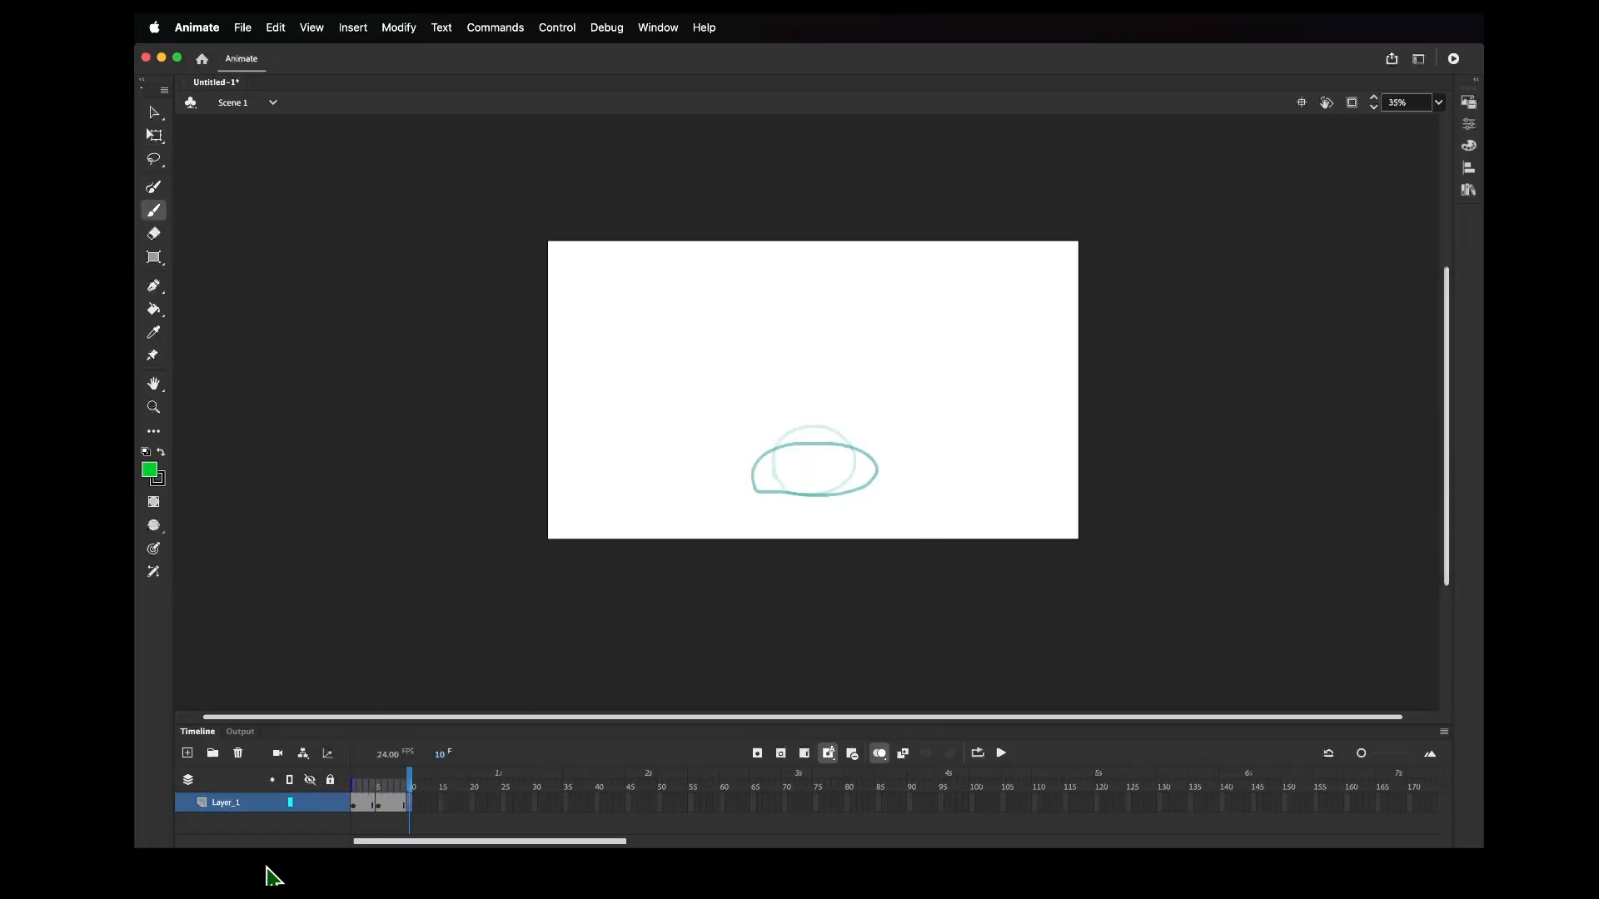
drag(352, 788, 357, 788)
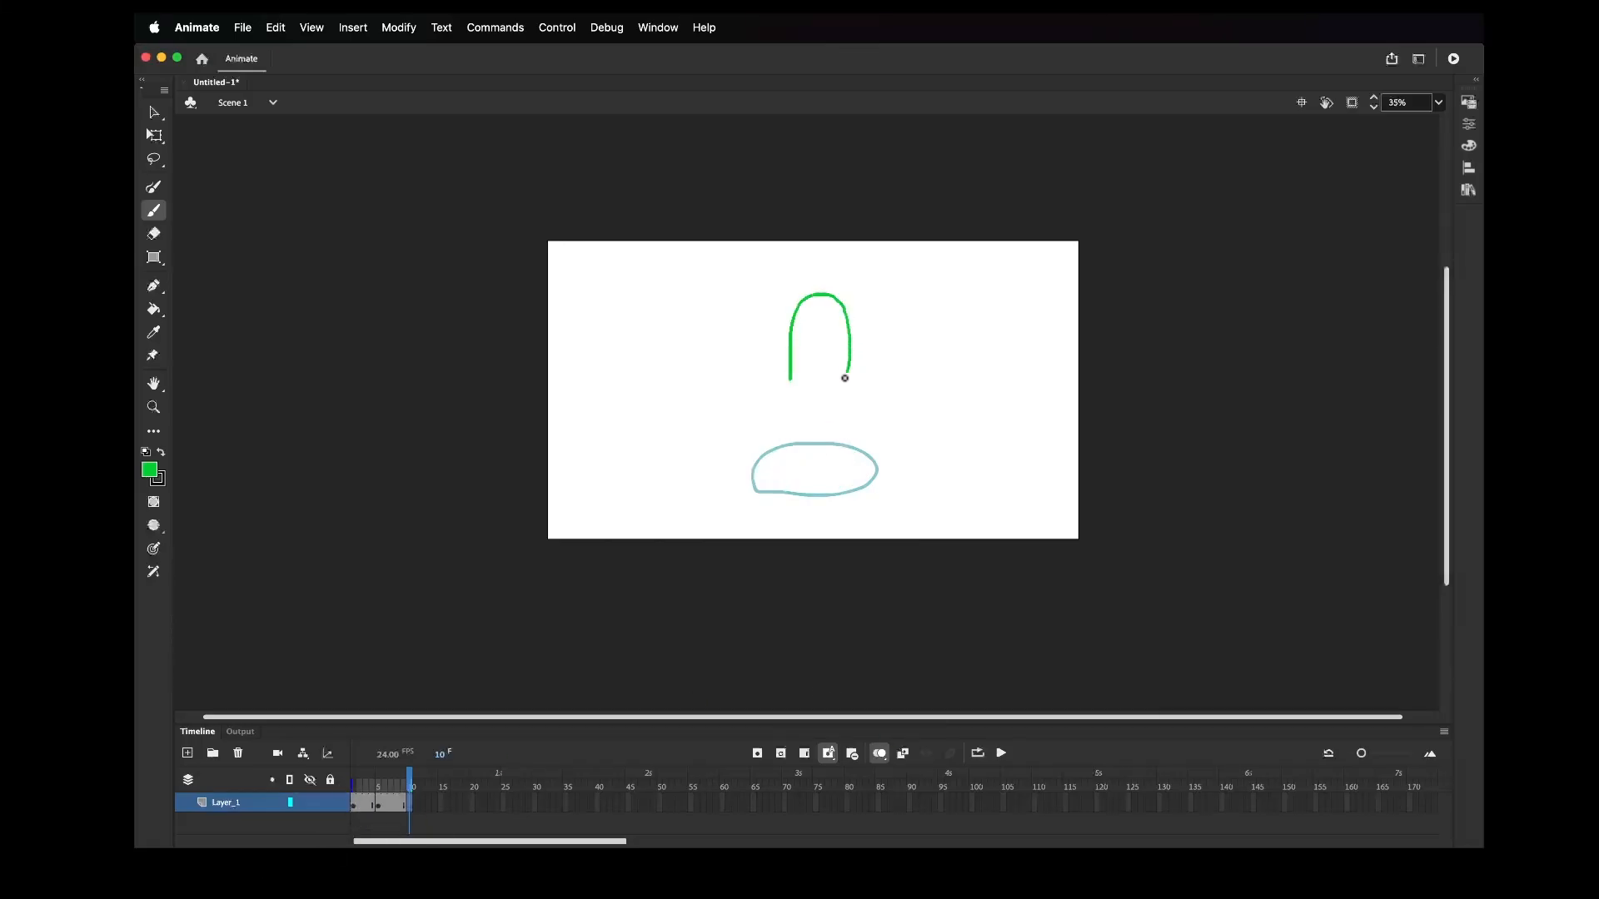
drag(817, 394, 808, 420)
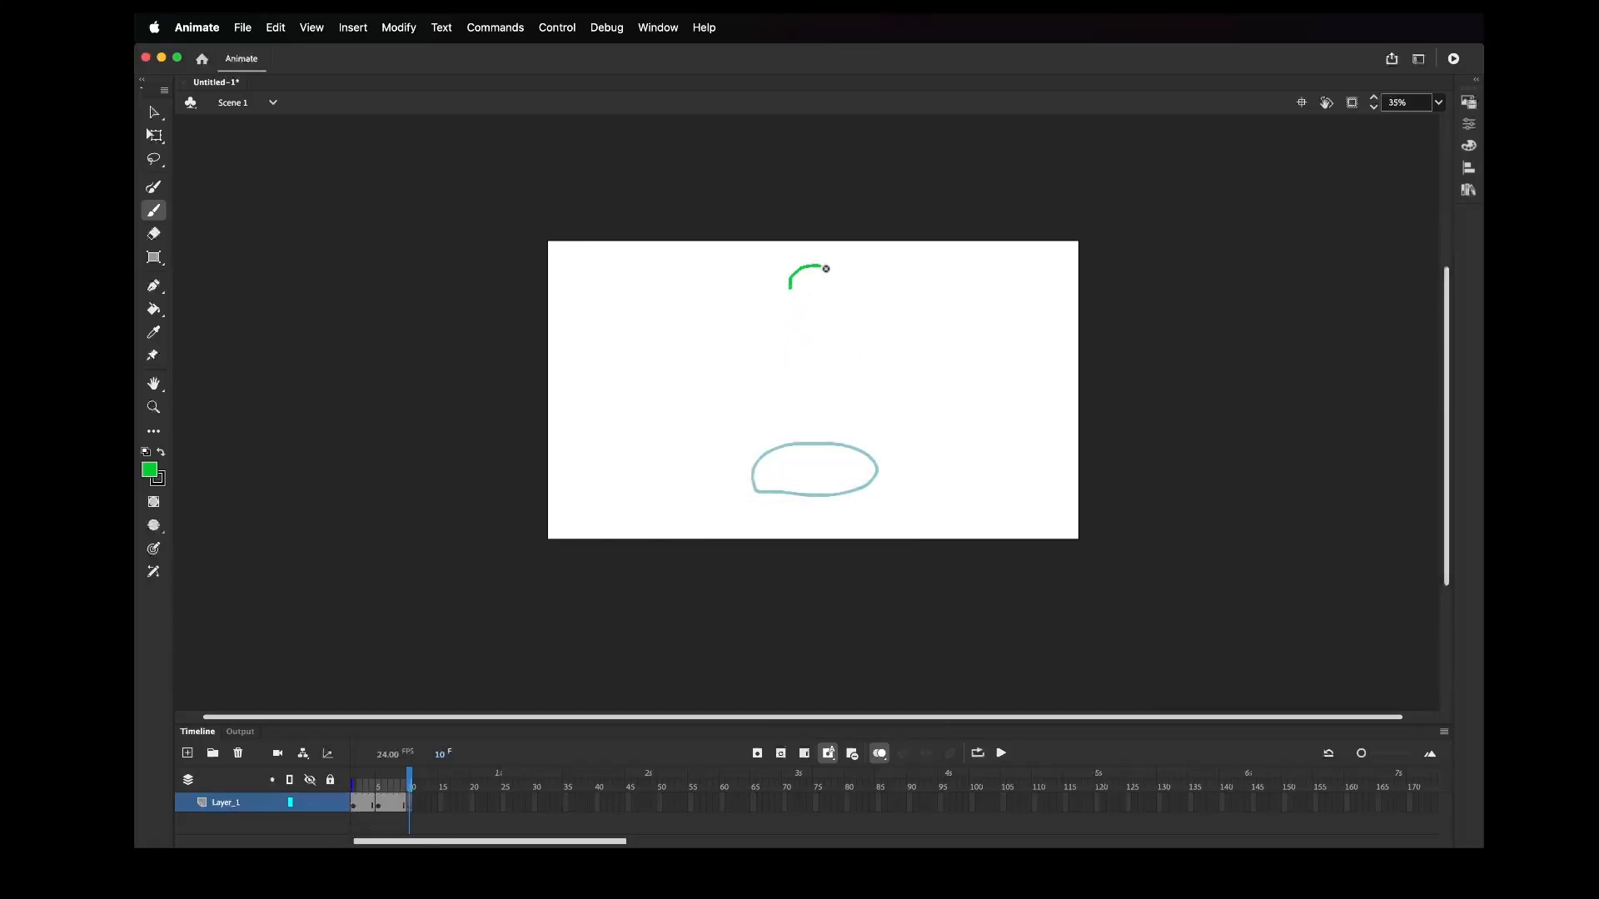
drag(816, 327, 788, 279)
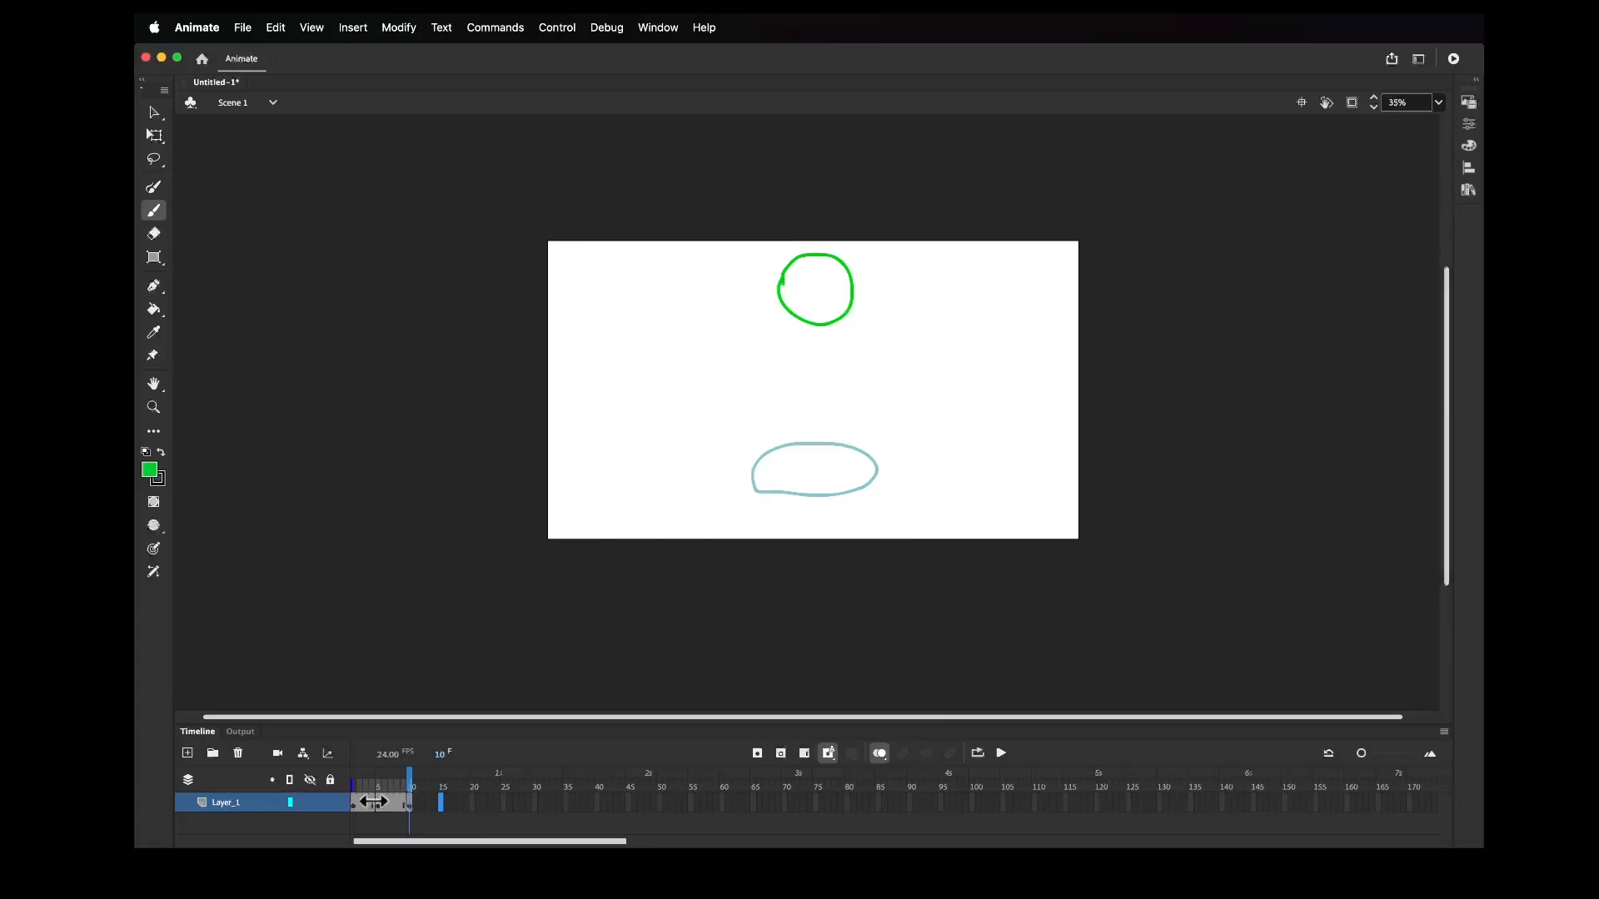
Copy the circle keyframe at frame 1 and paste it at frame 20 of Layer_1
click(354, 805)
right_click(354, 807)
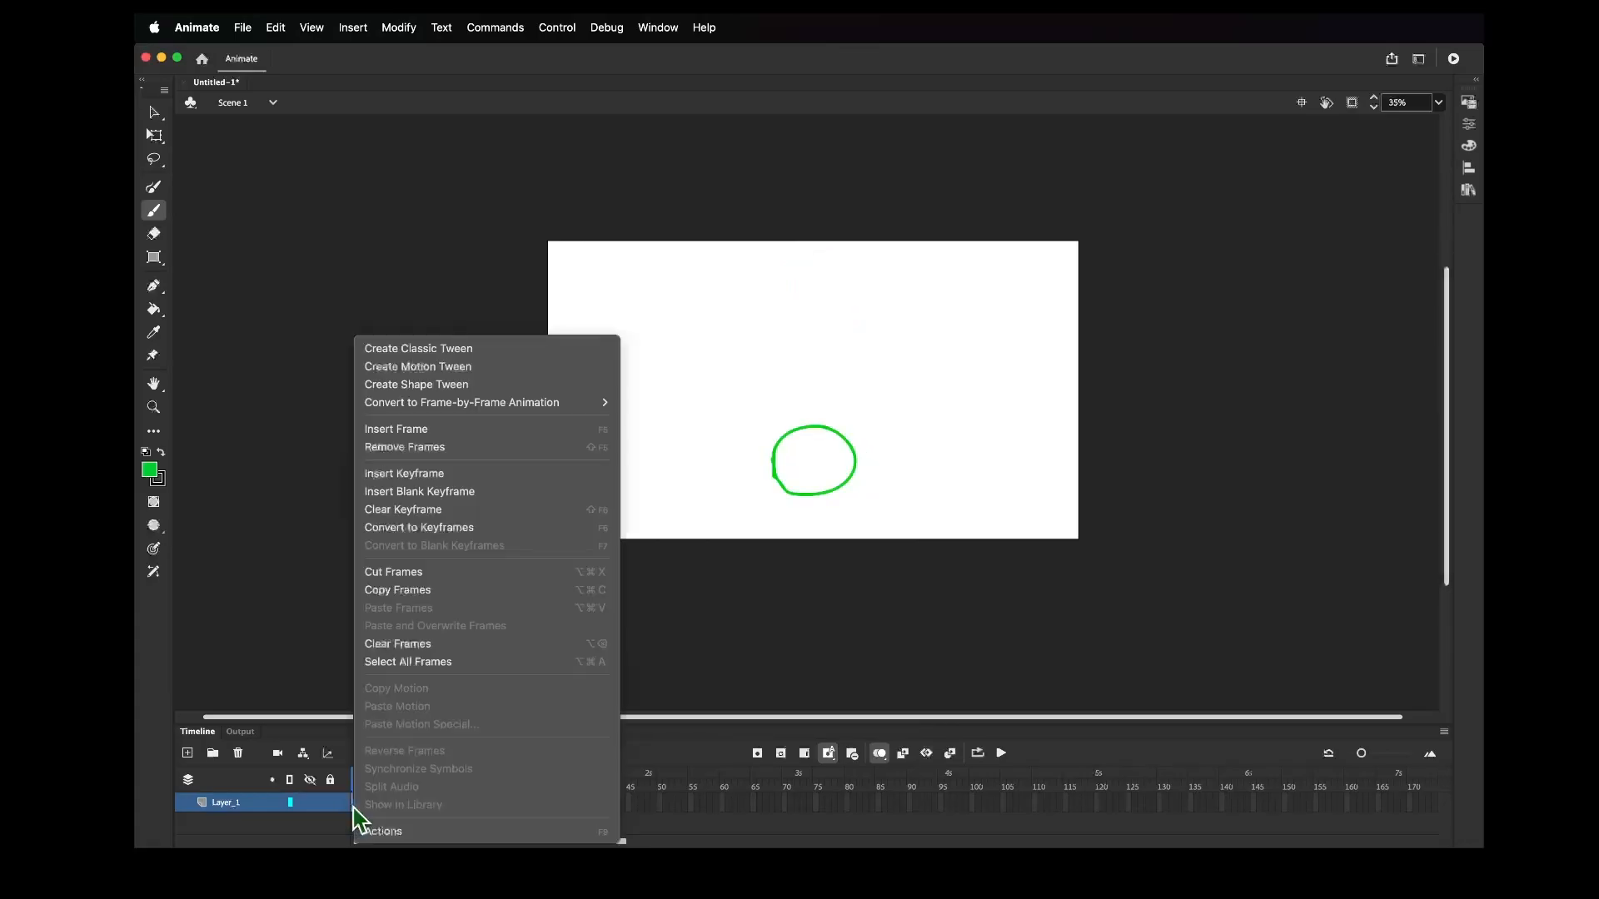
click(436, 592)
click(439, 805)
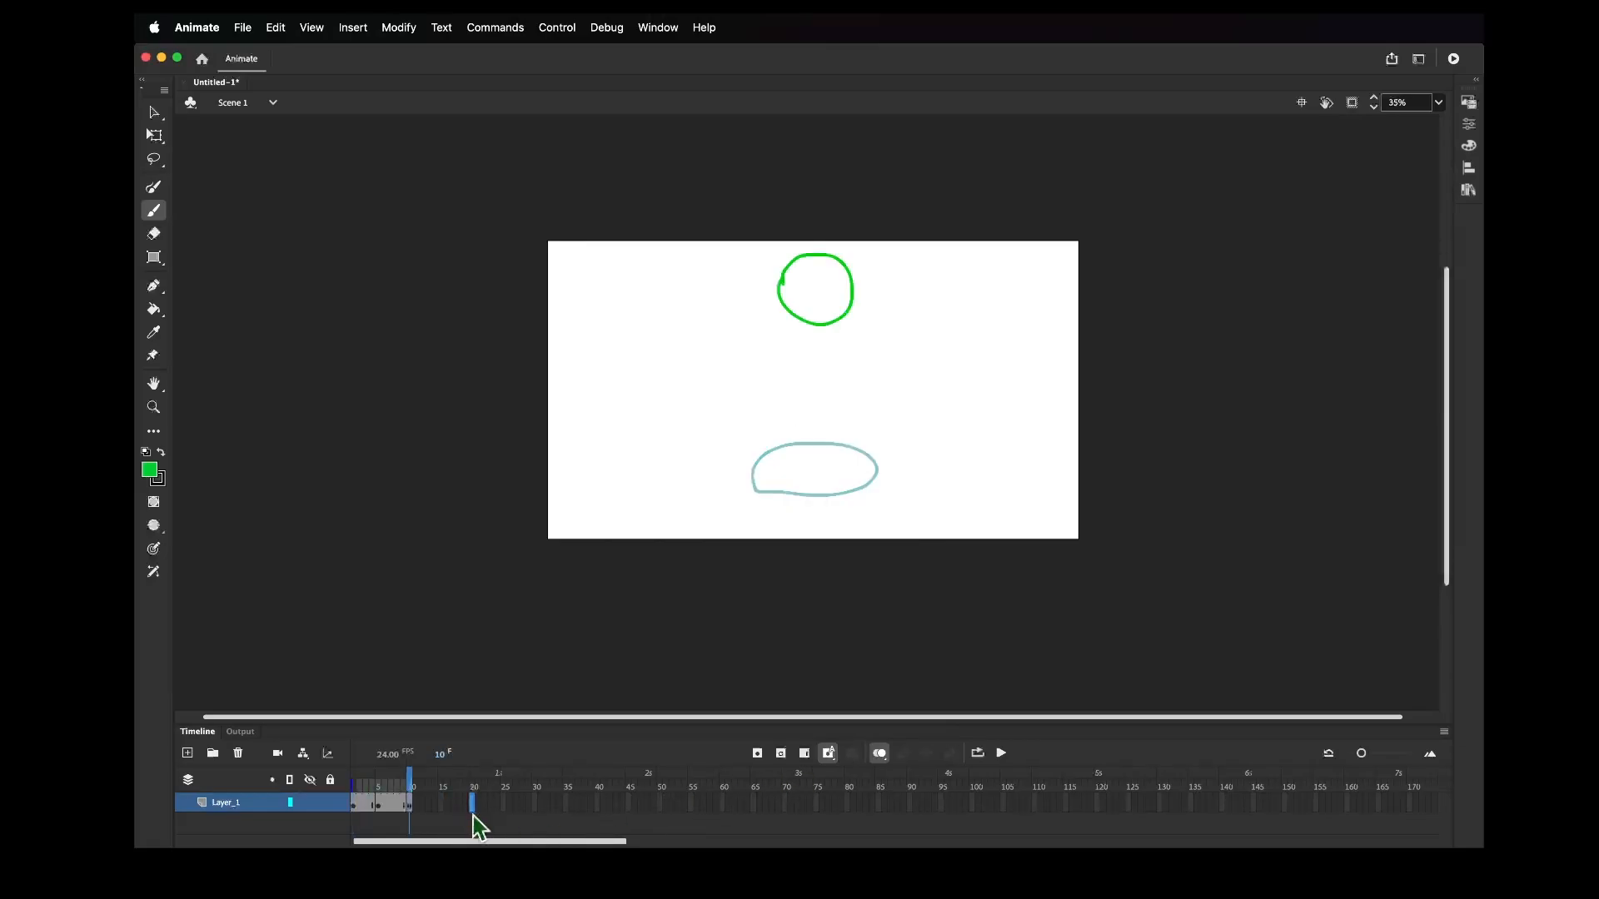
right_click(473, 804)
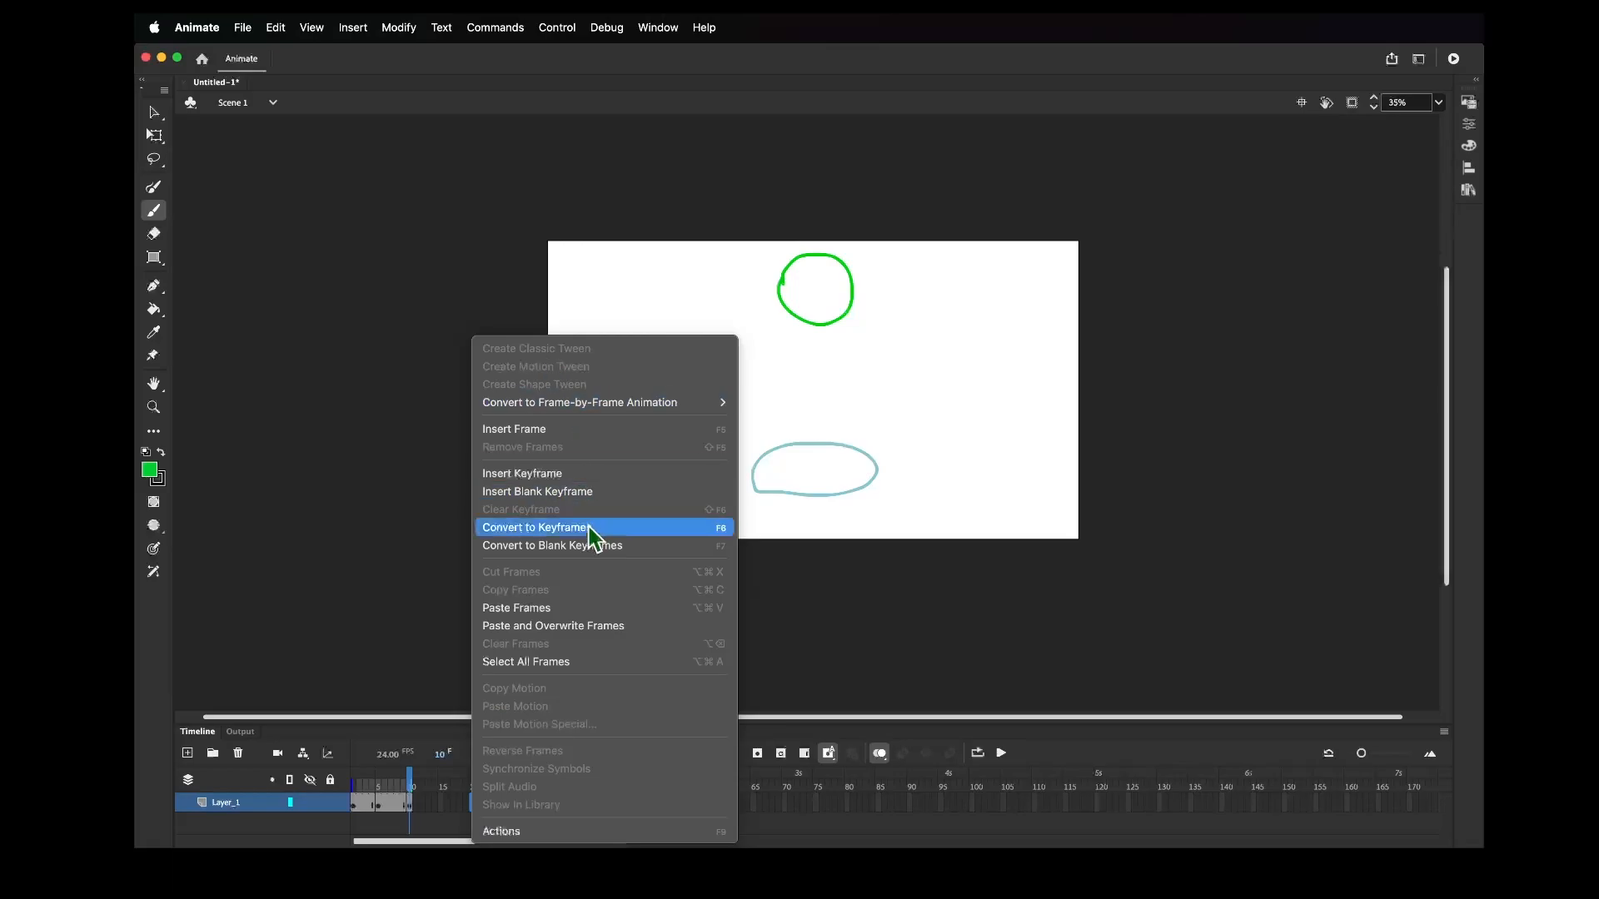
click(561, 608)
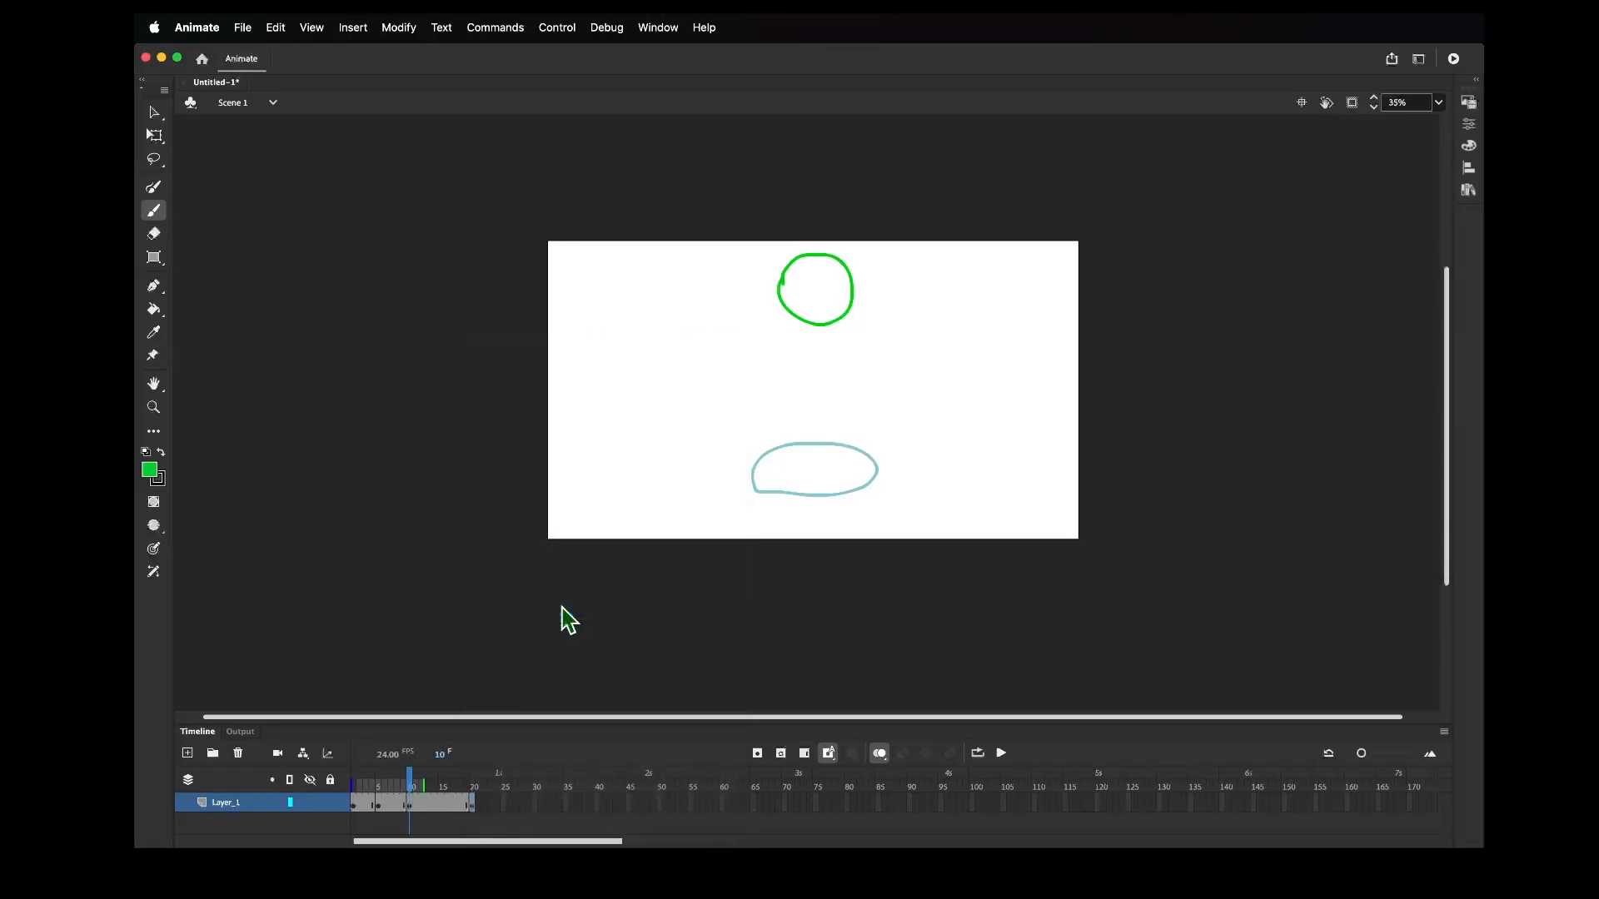
Play back the animation and insert three frames at frame 20 to hold the last drawing longer
click(1001, 753)
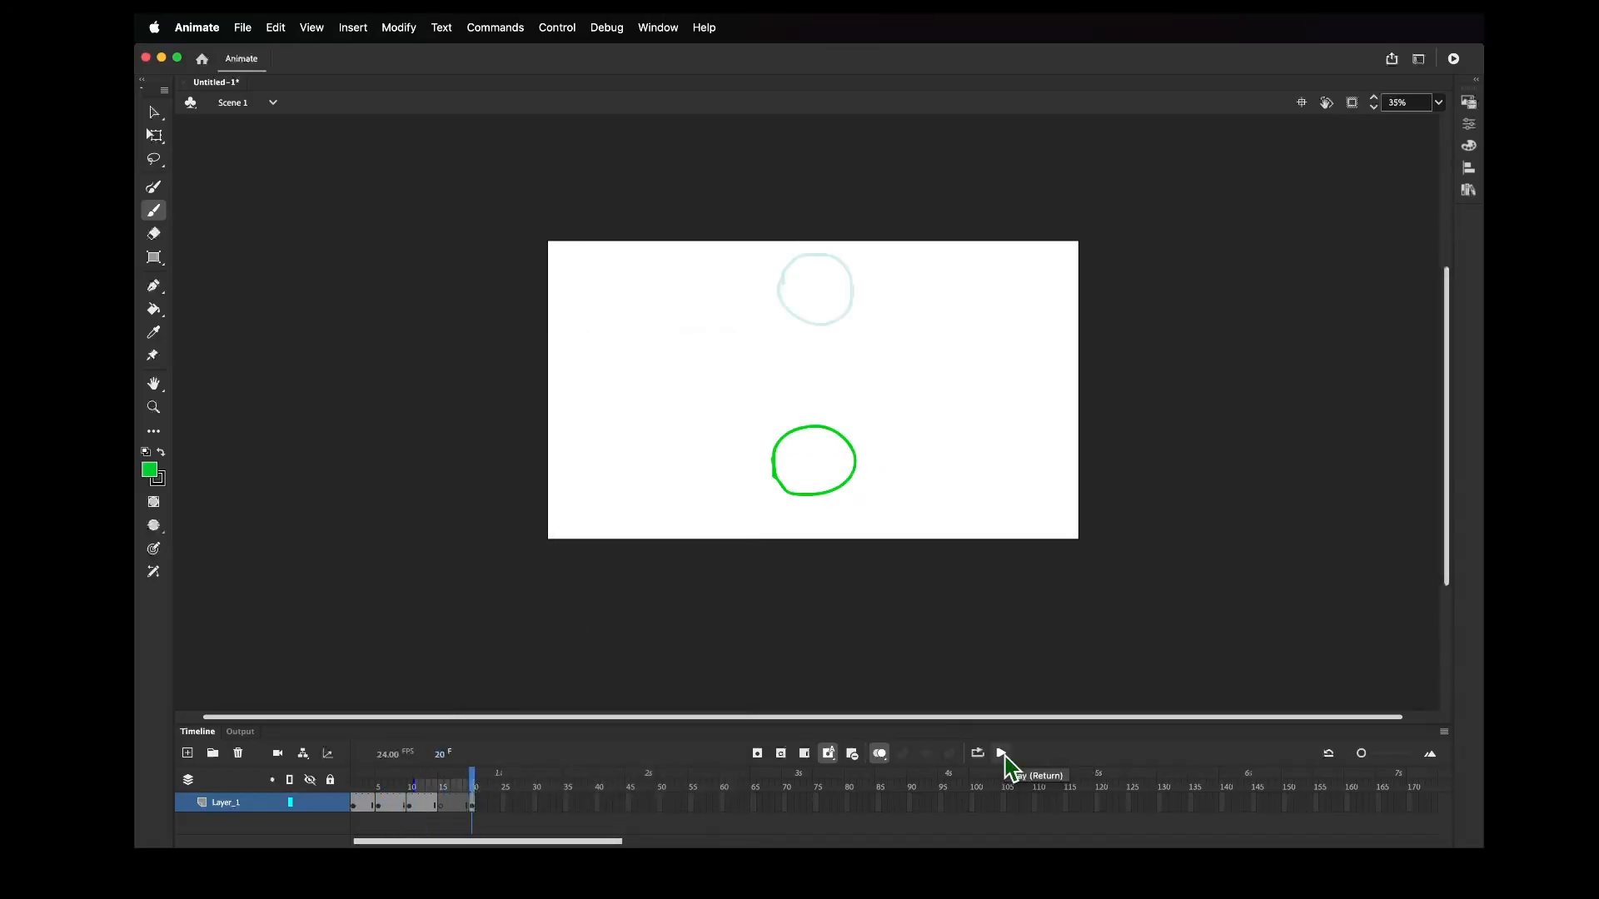
mouse_move(454, 818)
mouse_down()
mouse_move(443, 809)
mouse_move(472, 806)
mouse_up()
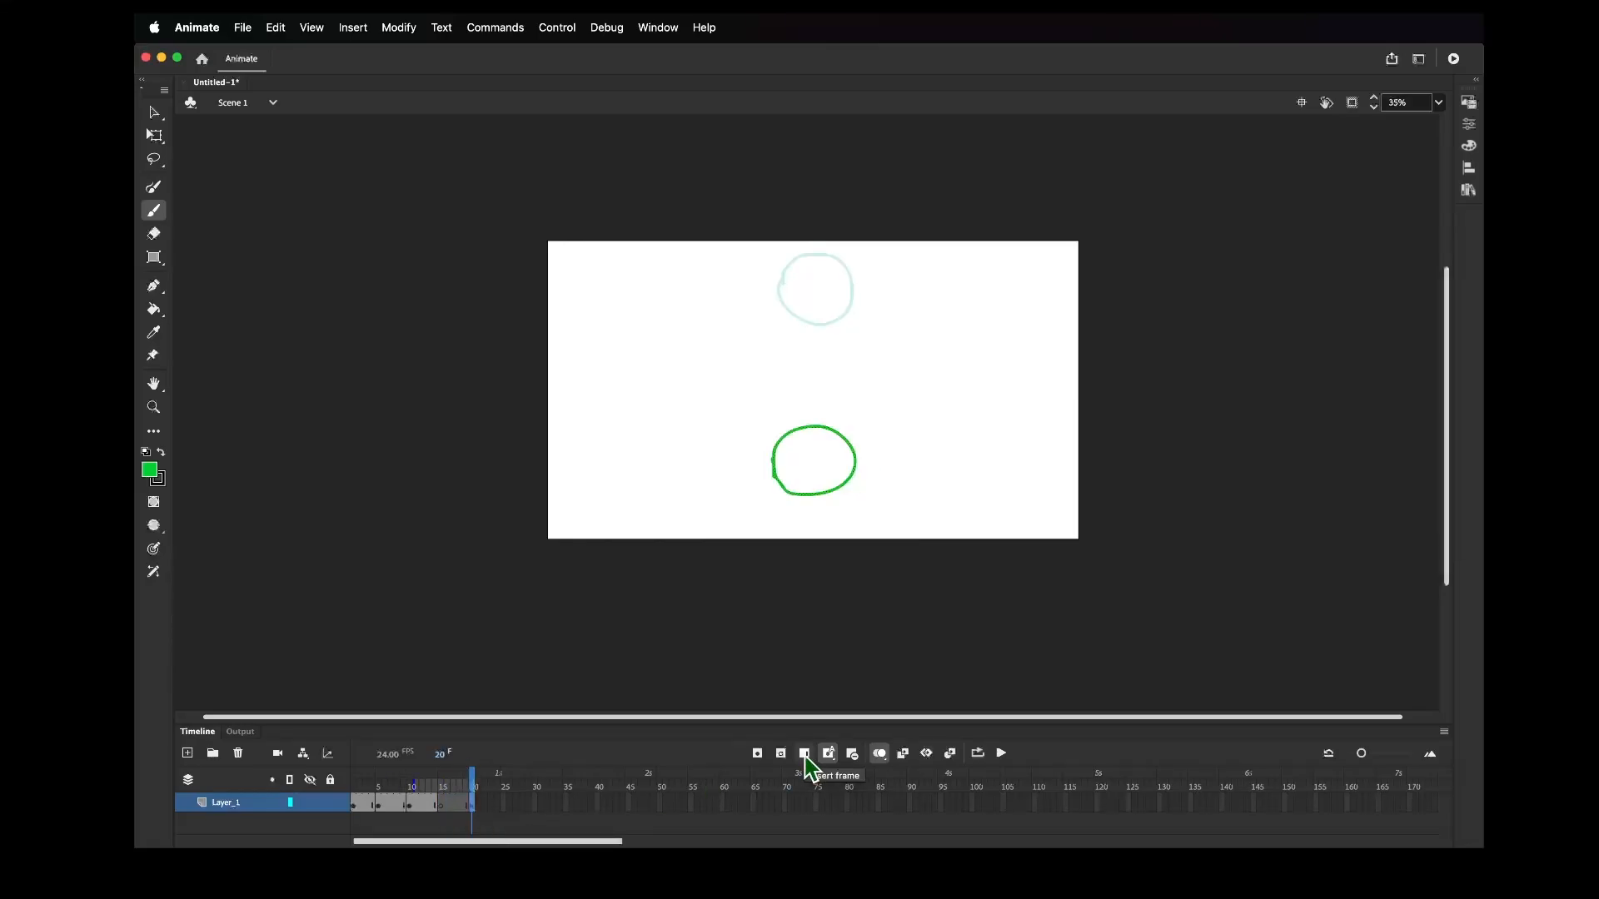
click(805, 754)
click(804, 754)
click(804, 754)
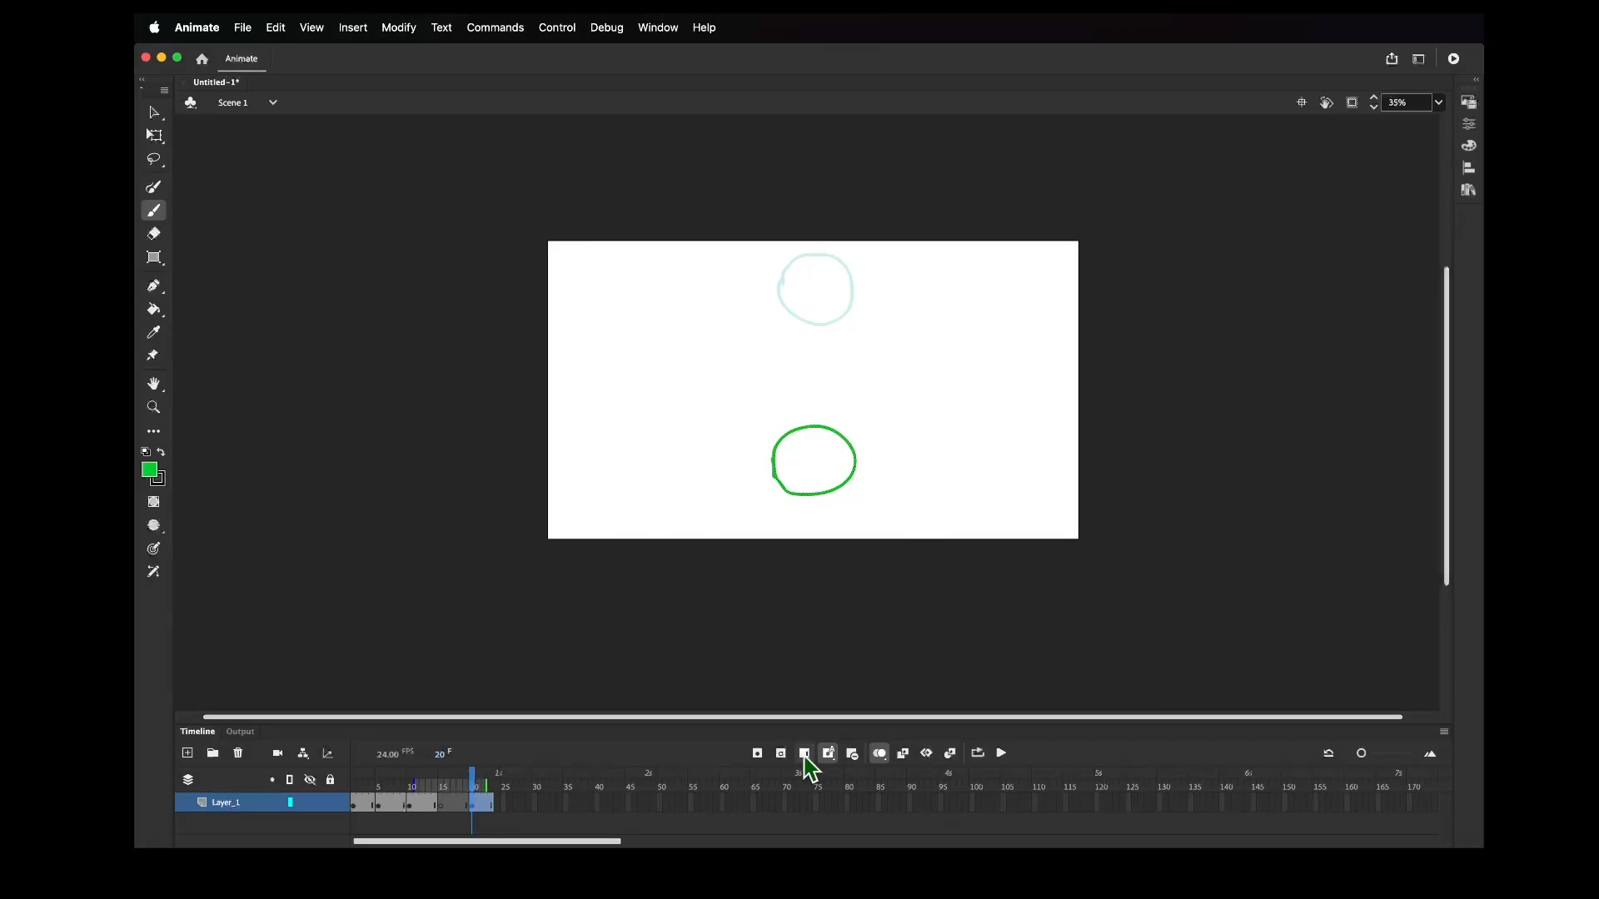
Extend the last drawing on Layer_1 past frame 40 by inserting frames, and remove the extra frames again
click(804, 755)
click(804, 754)
click(804, 755)
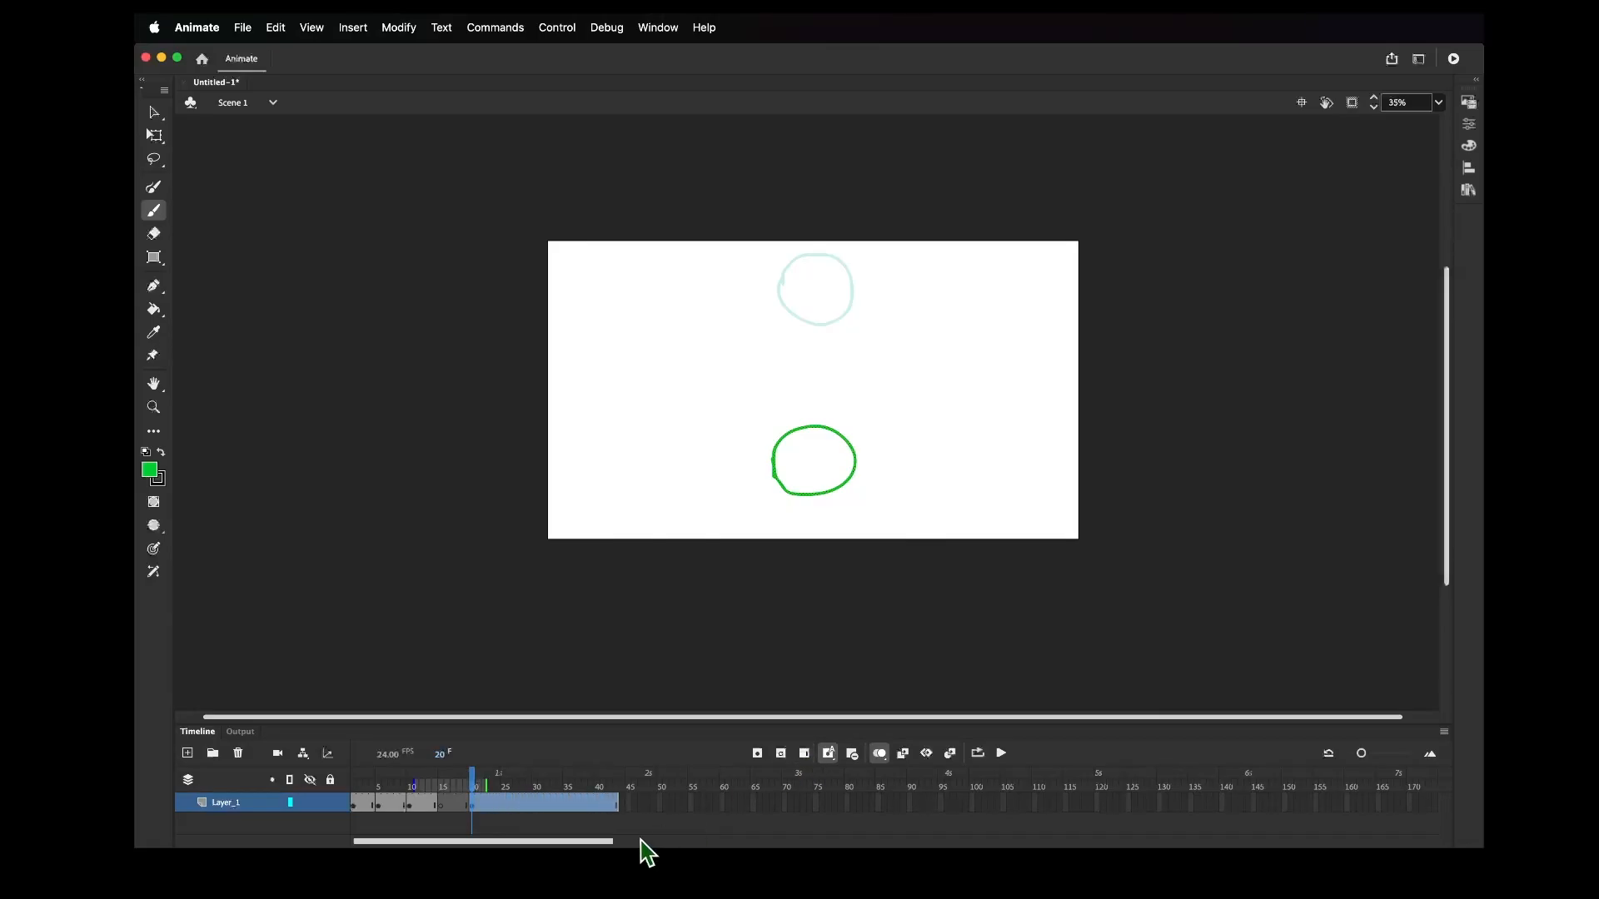
click(493, 804)
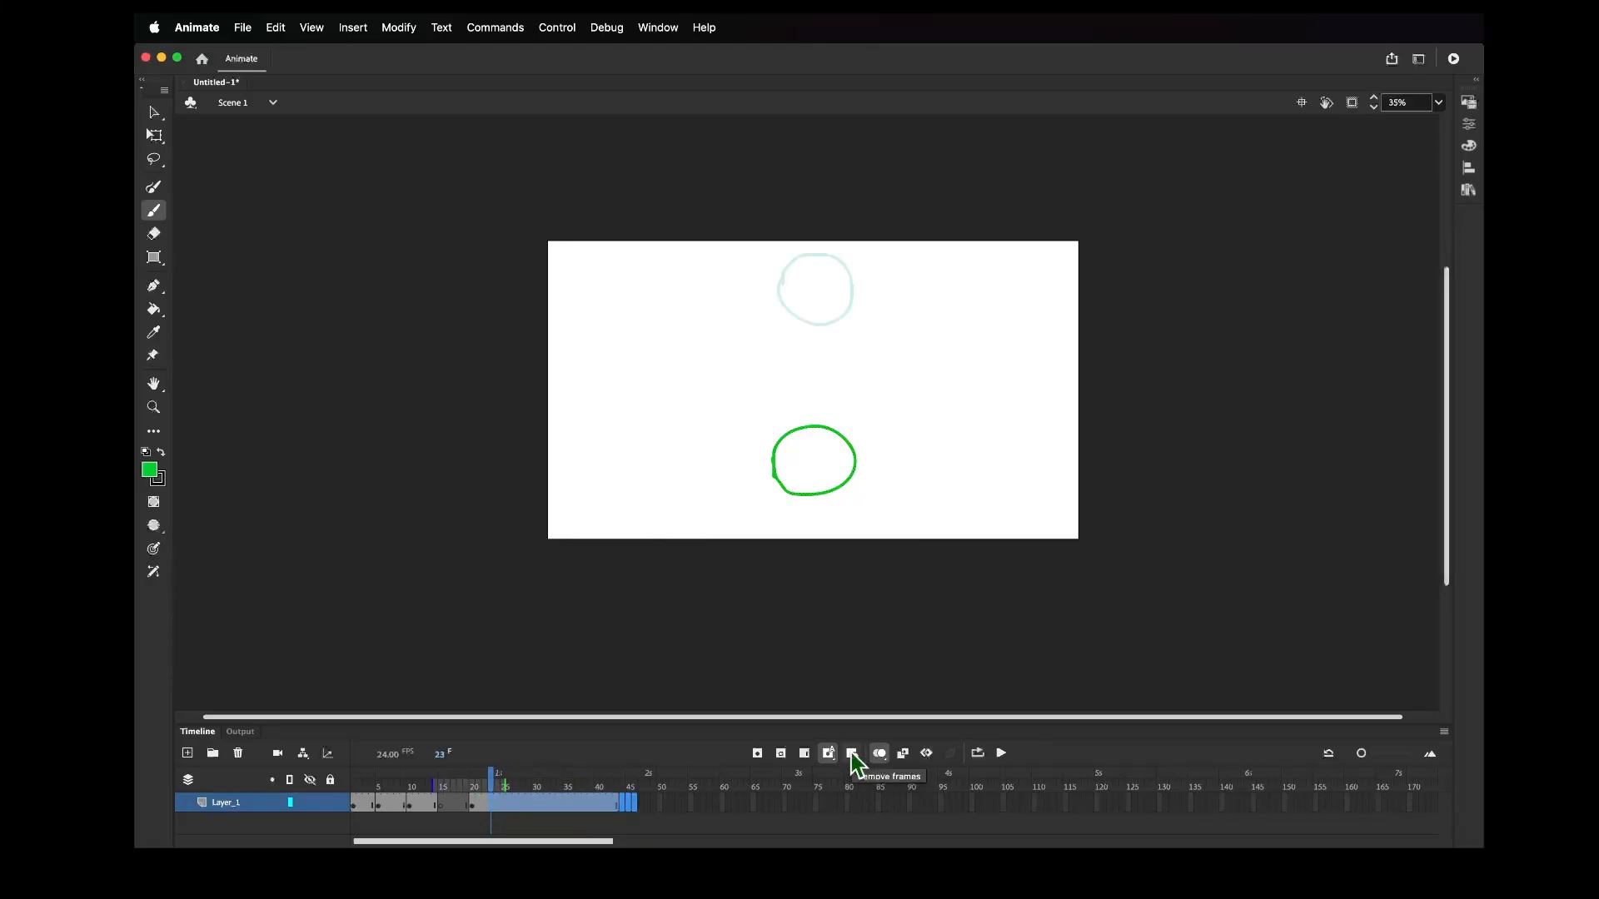
click(853, 756)
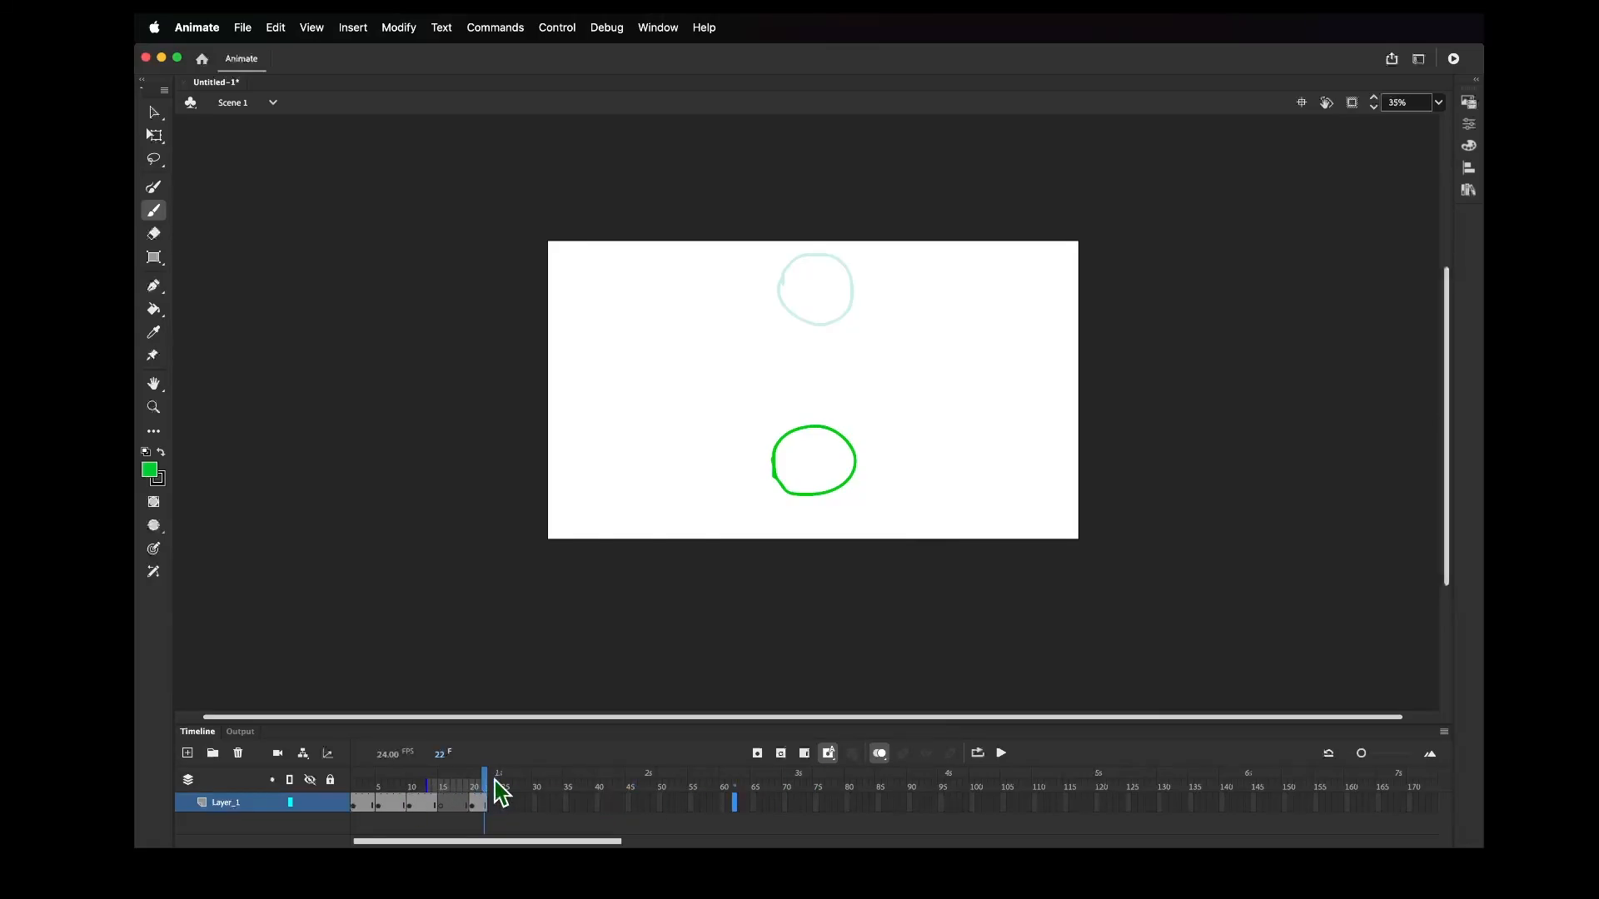
Play back the animation from frame 1 and stop it
drag(483, 778, 310, 778)
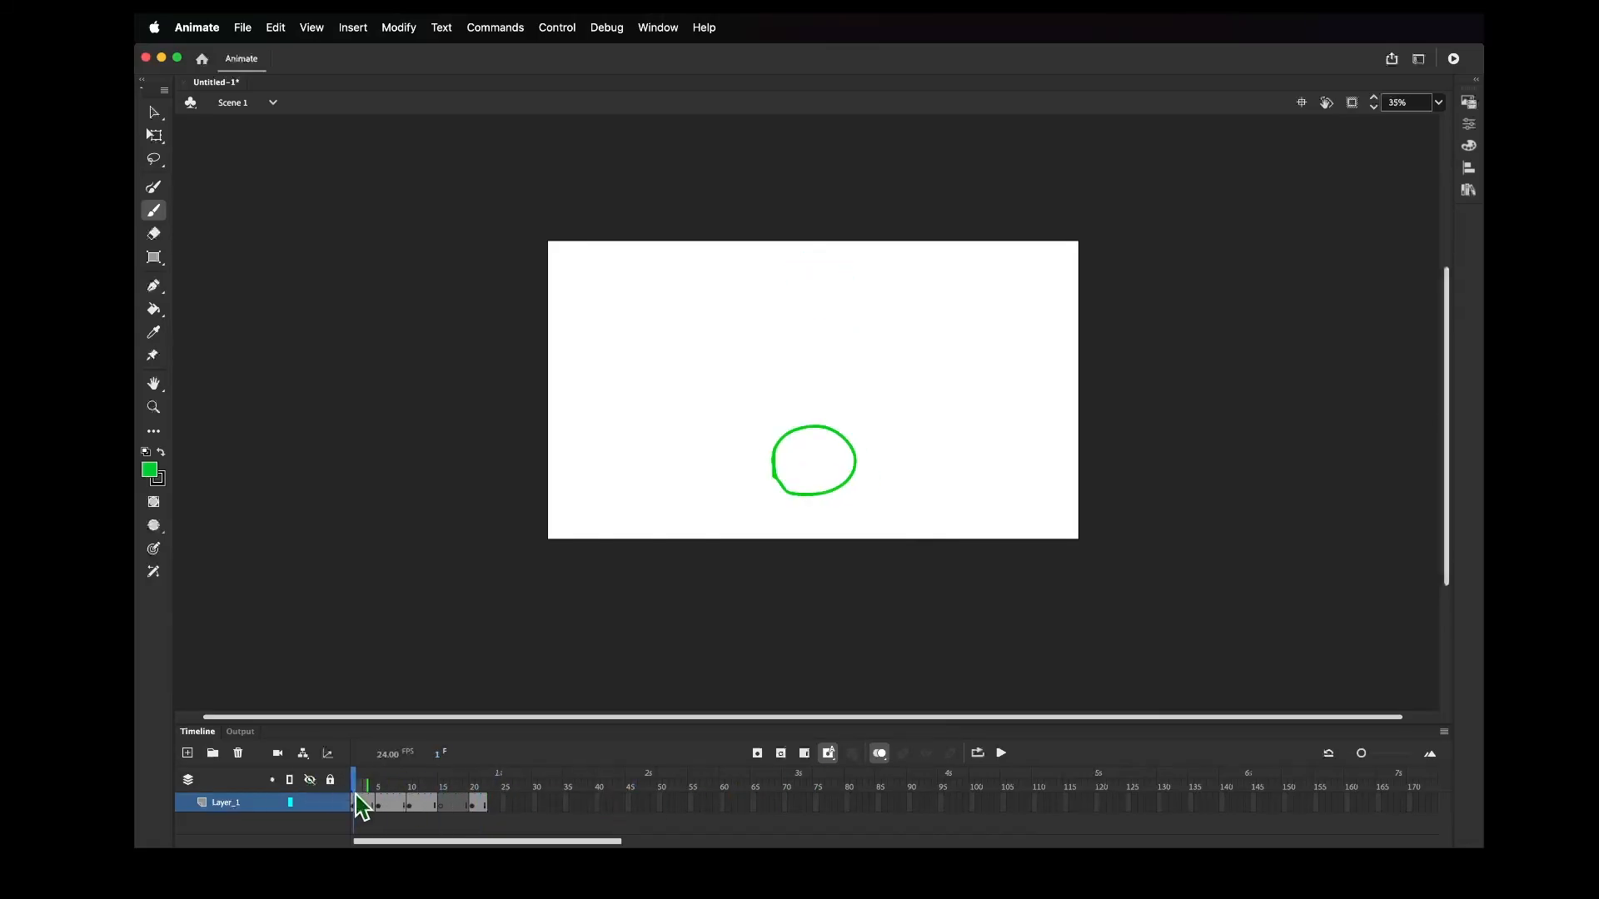
click(1003, 754)
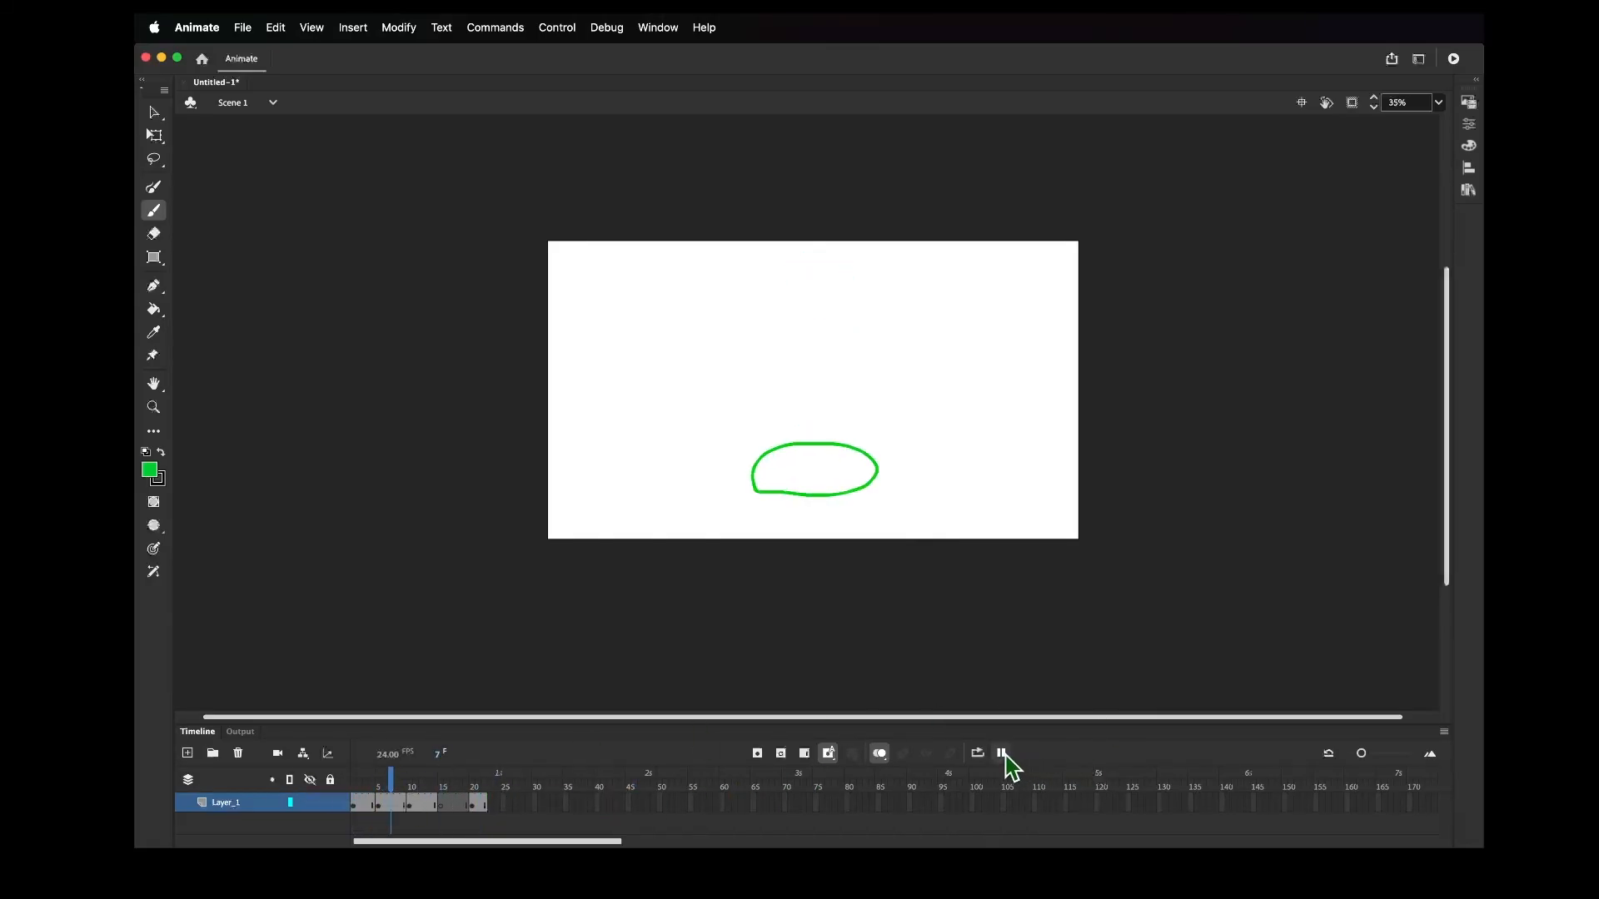
click(1003, 754)
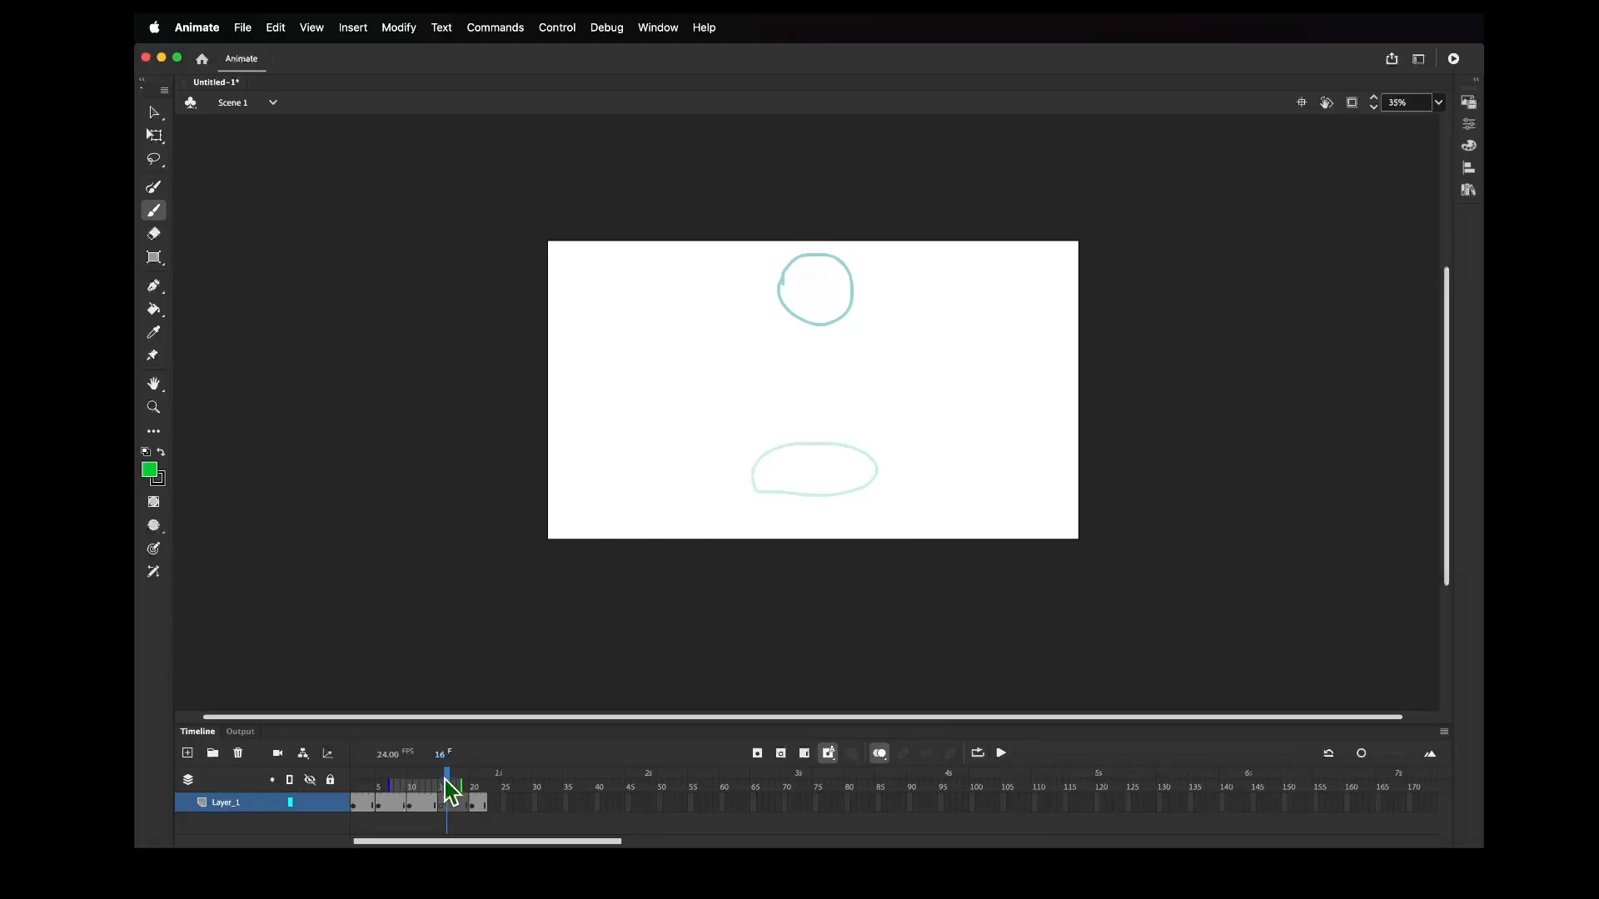
Move the upper circle's frame span from frames 10–14 to the end of Layer_1, right after the last lower circle span
click(416, 800)
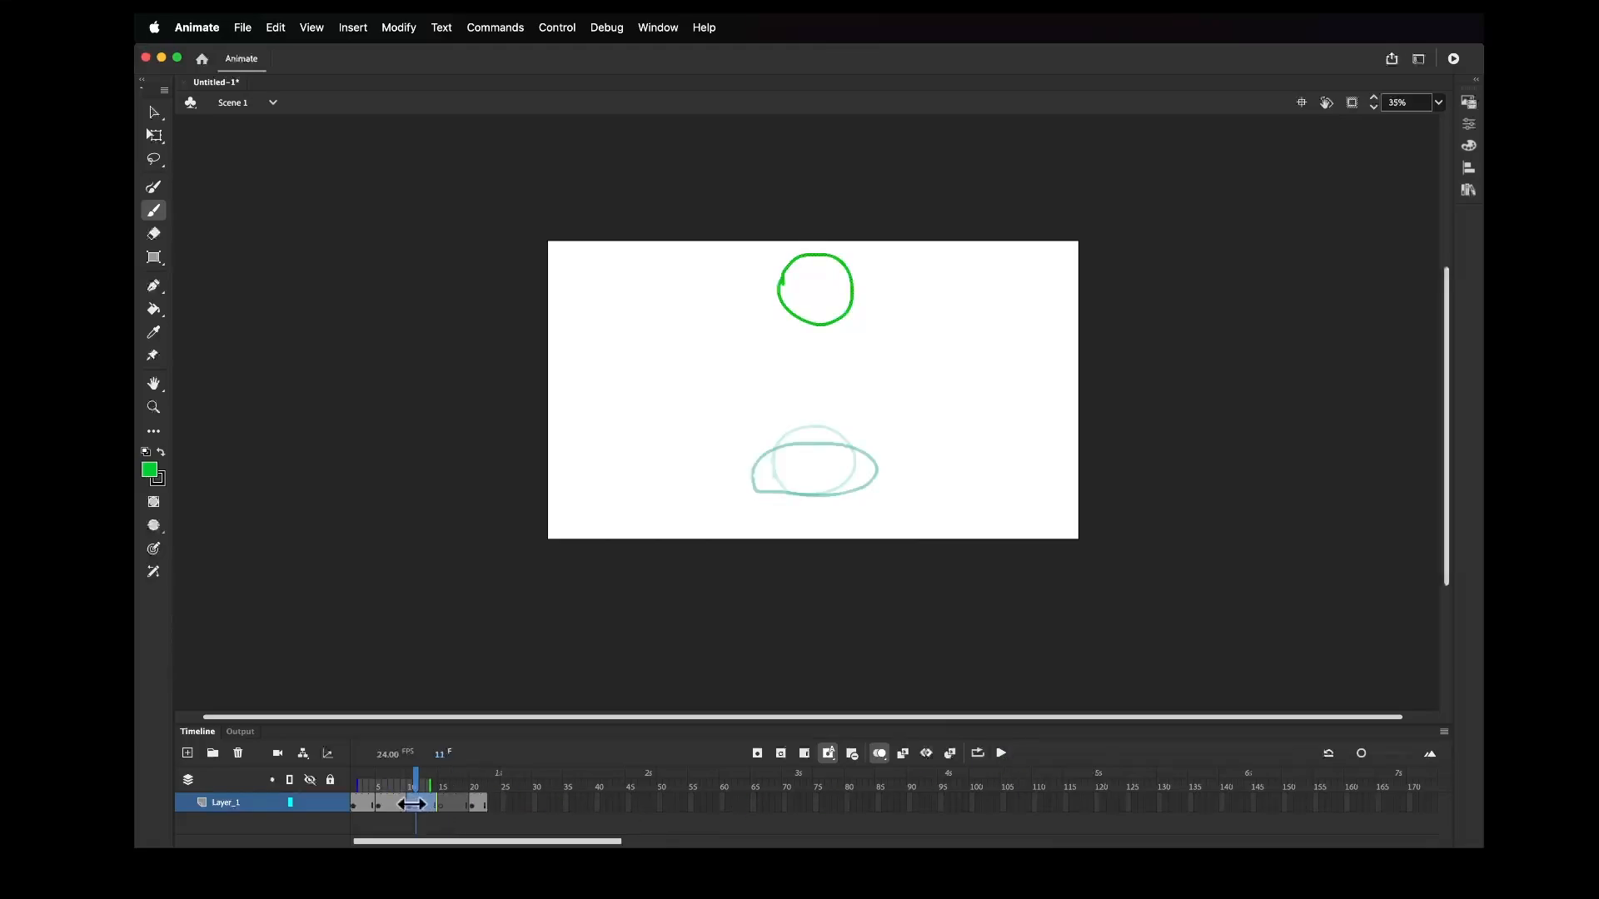
click(418, 802)
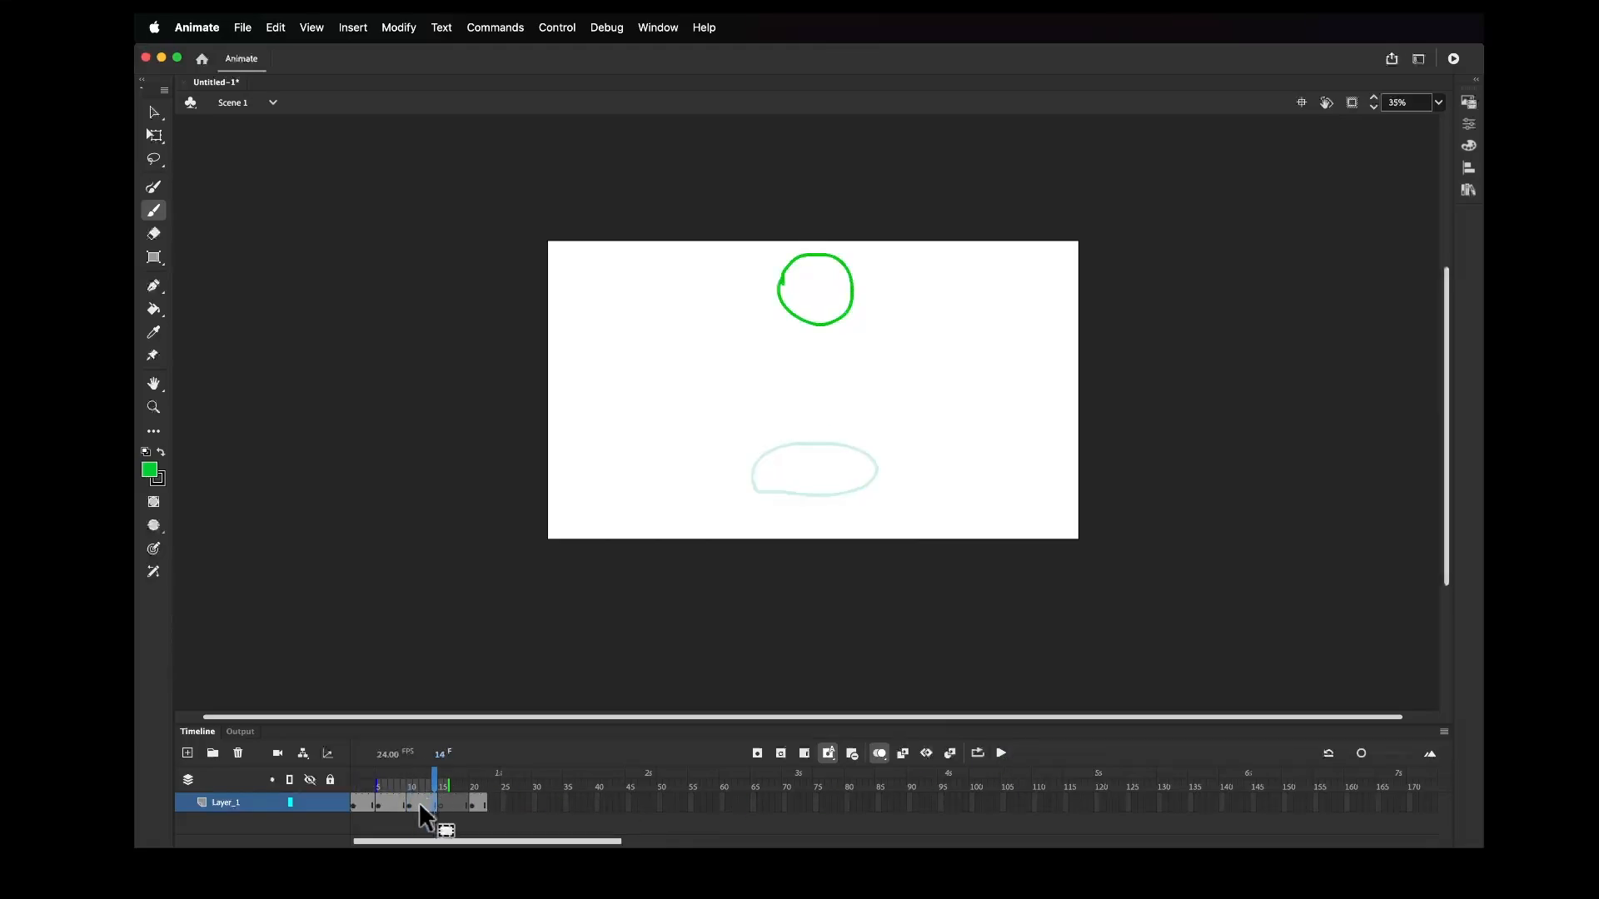
drag(408, 803, 437, 803)
key(super+z)
click(534, 801)
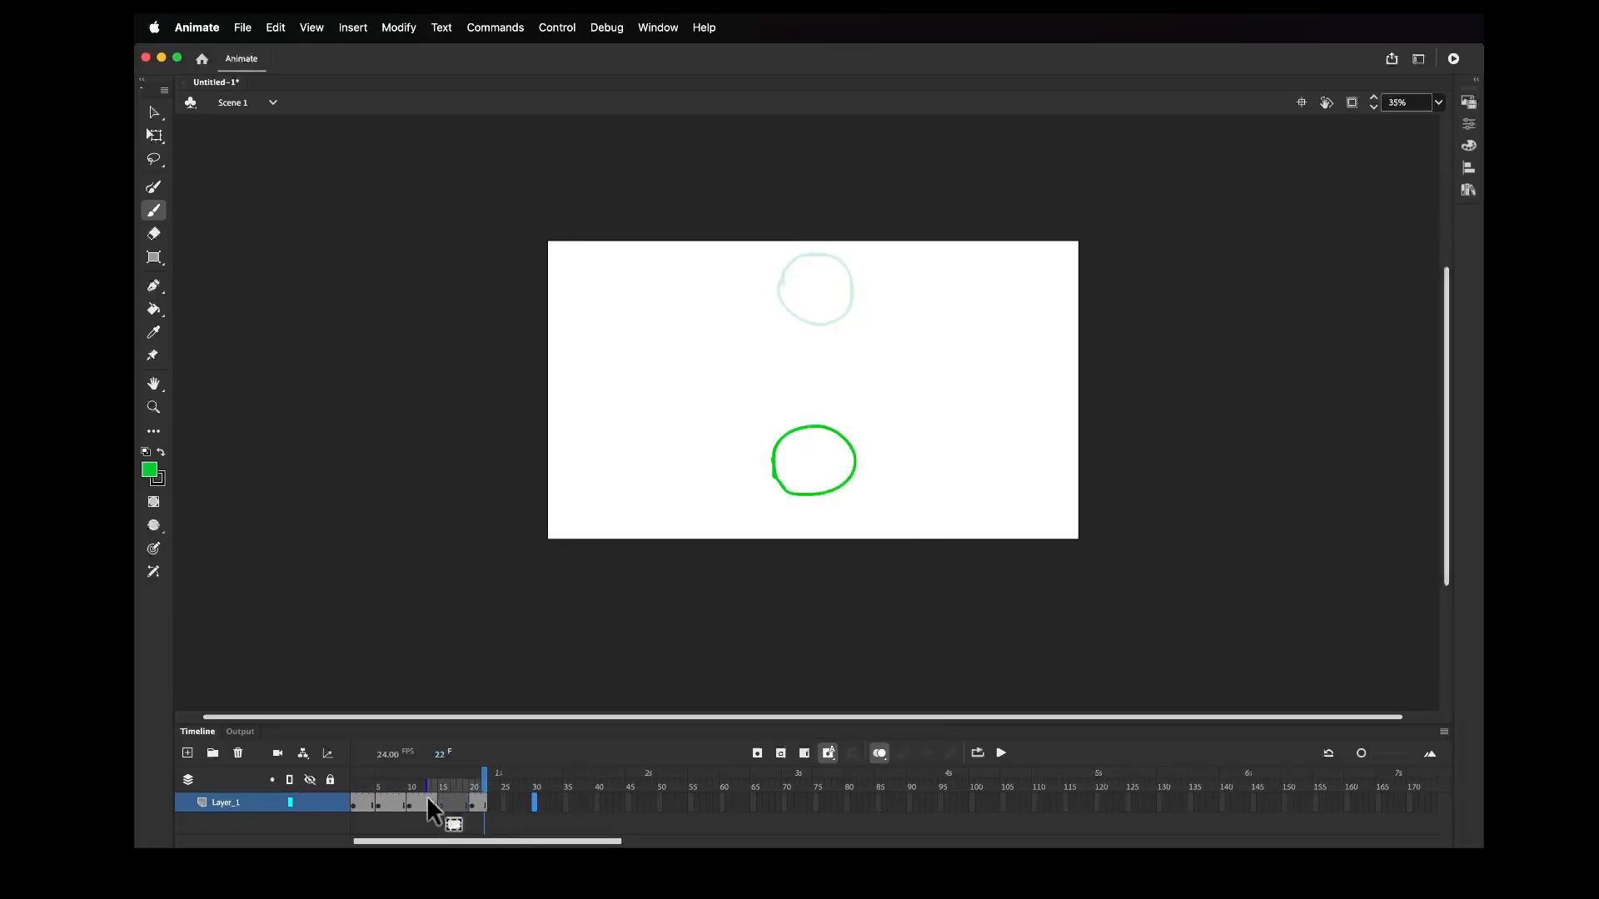
click(419, 801)
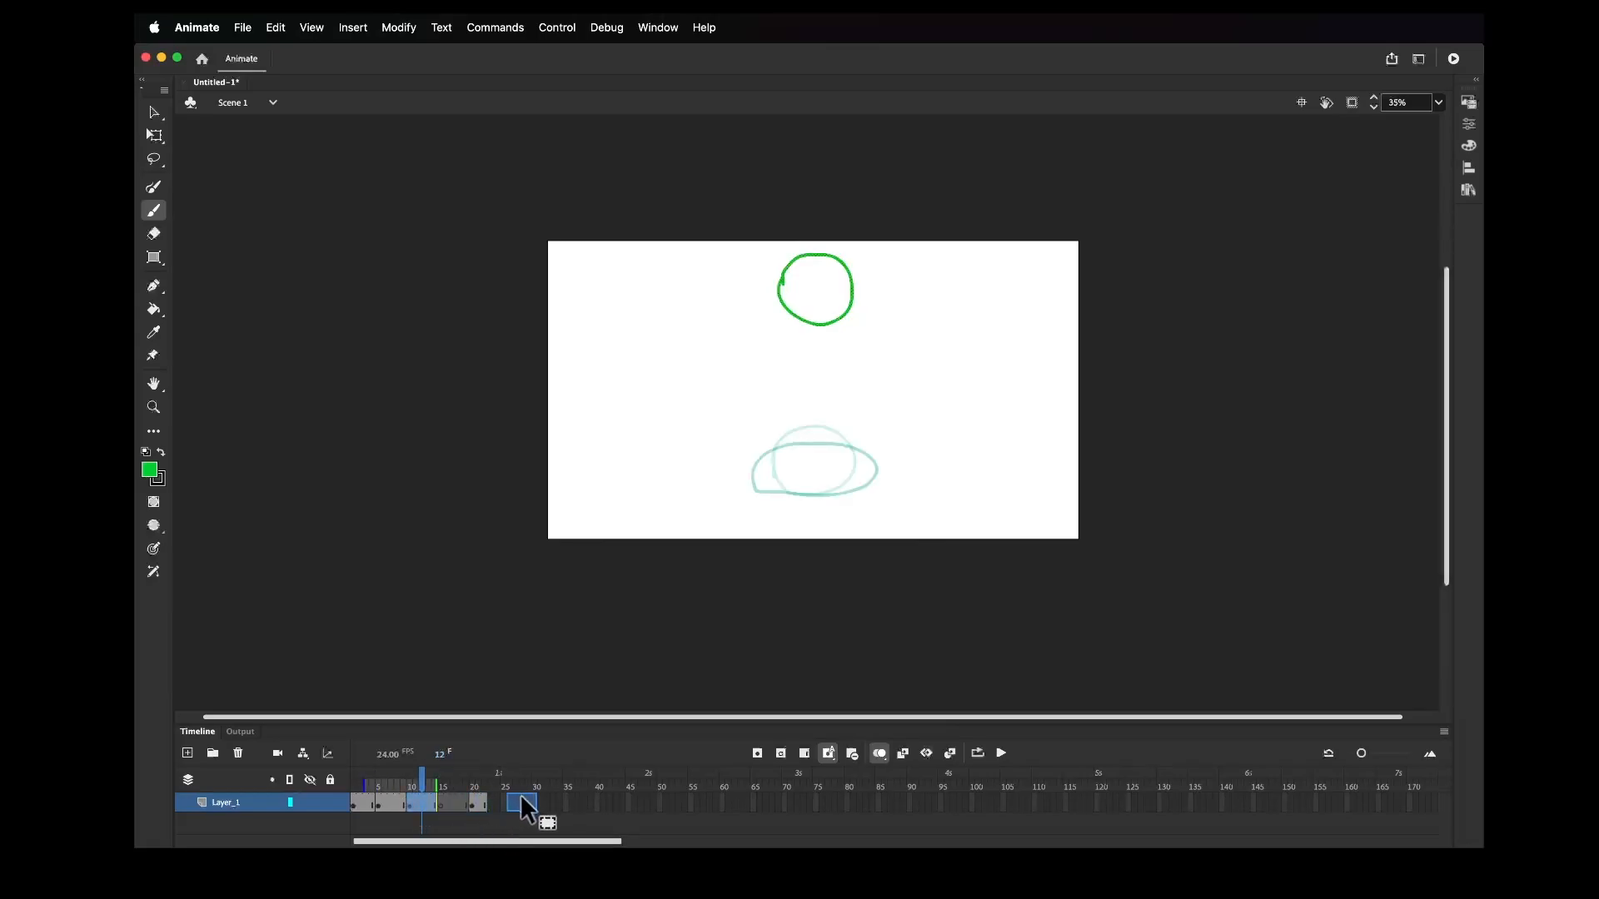
drag(506, 800, 505, 801)
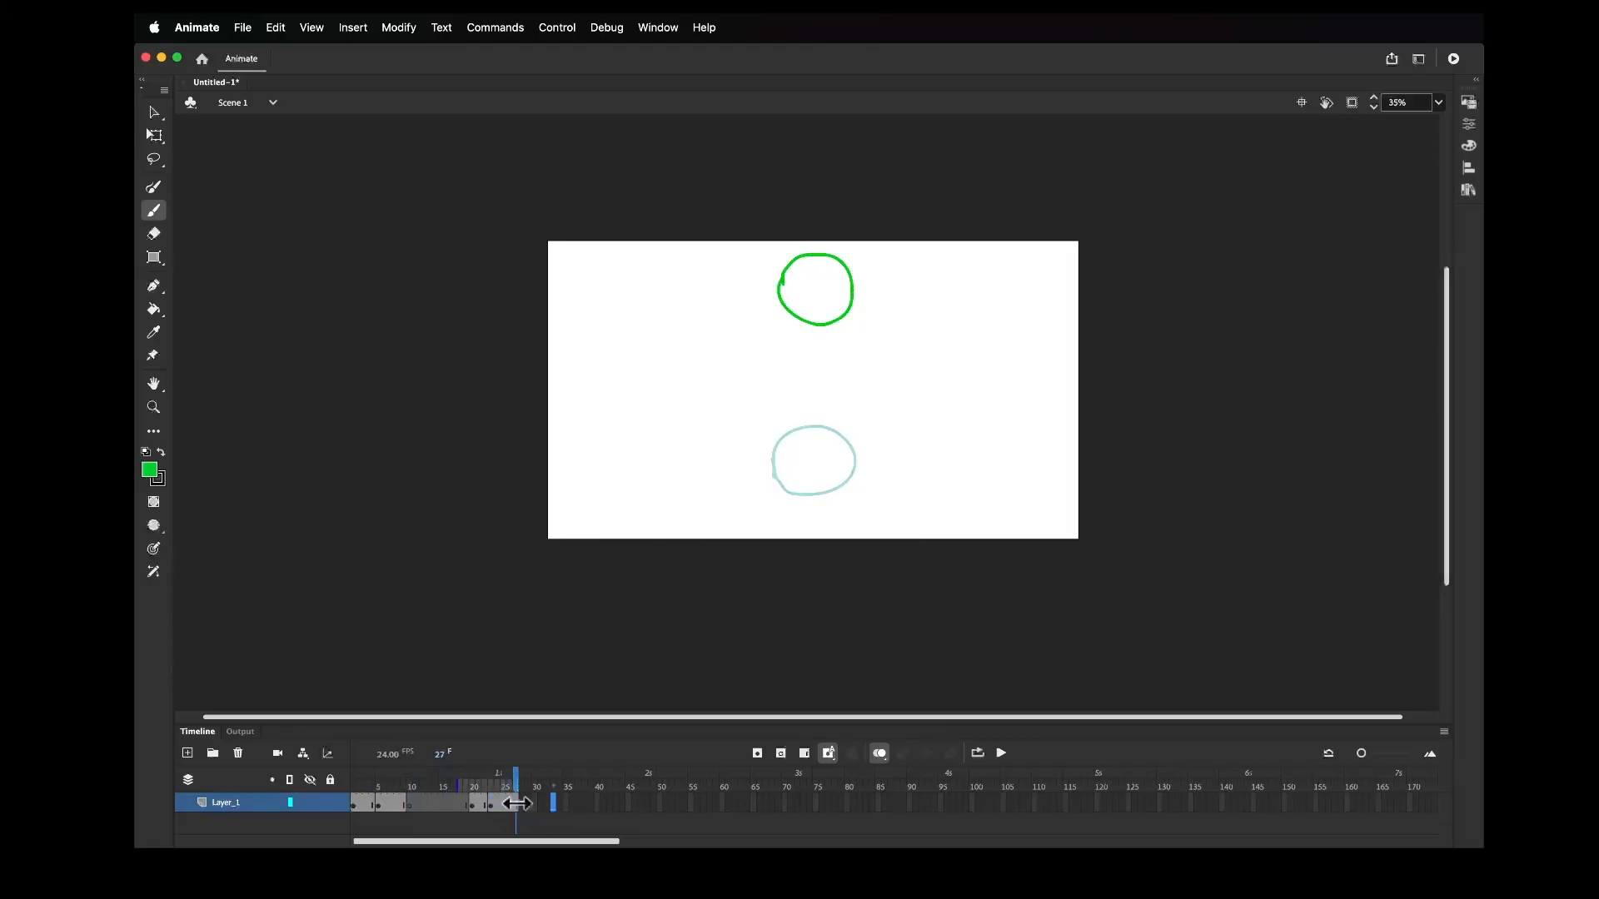
Play back the rearranged animation from frame 21
click(479, 787)
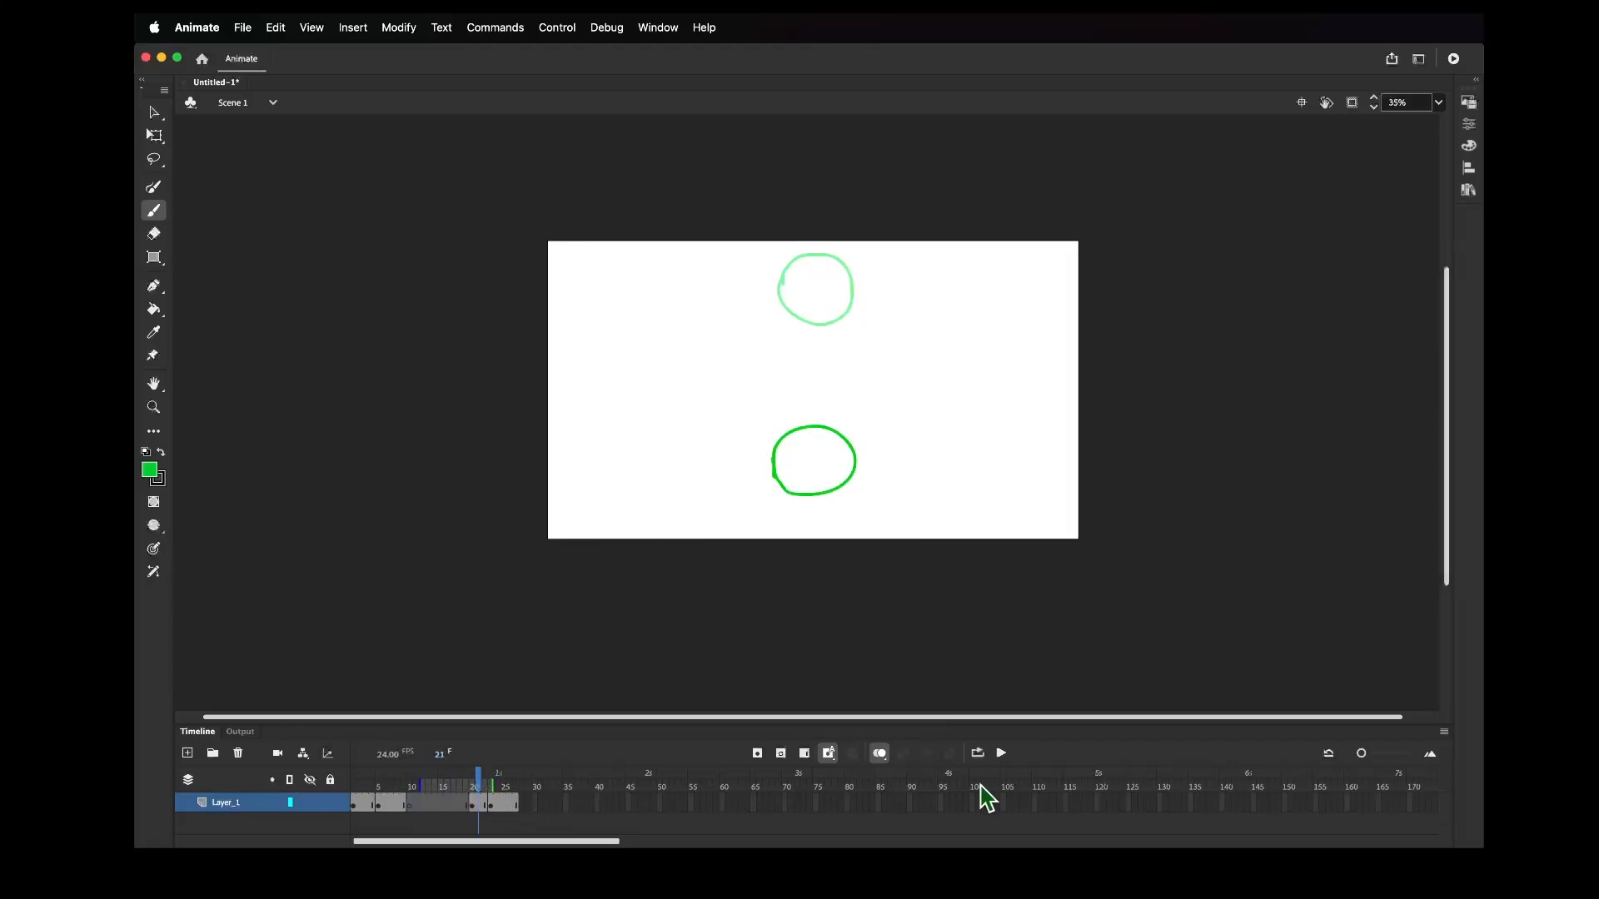
click(1001, 754)
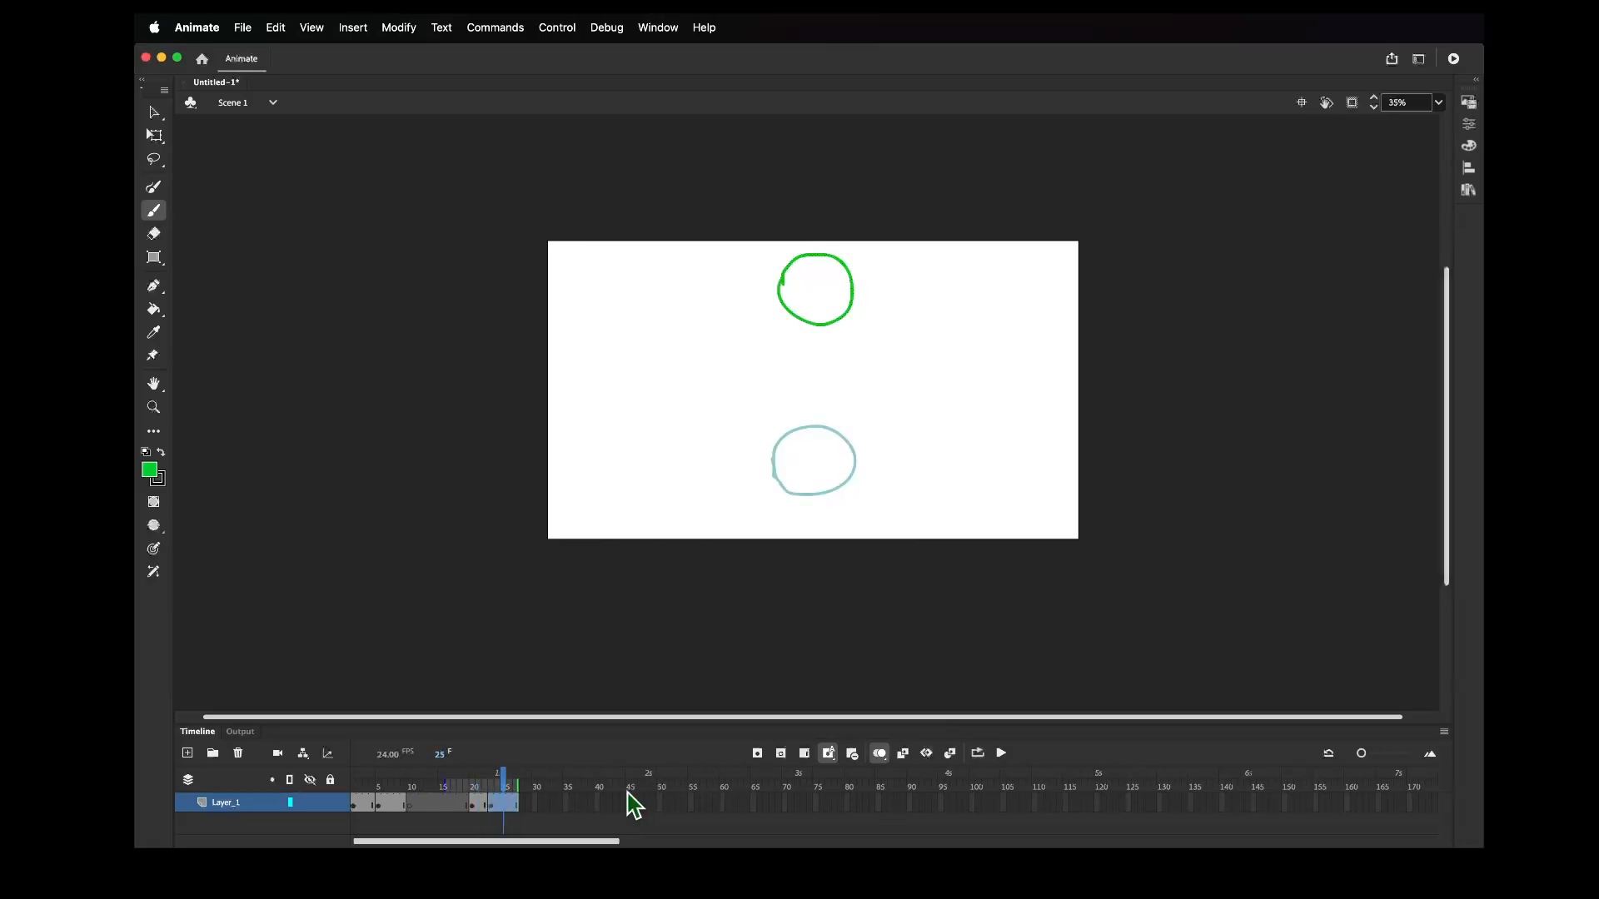
drag(383, 801, 333, 791)
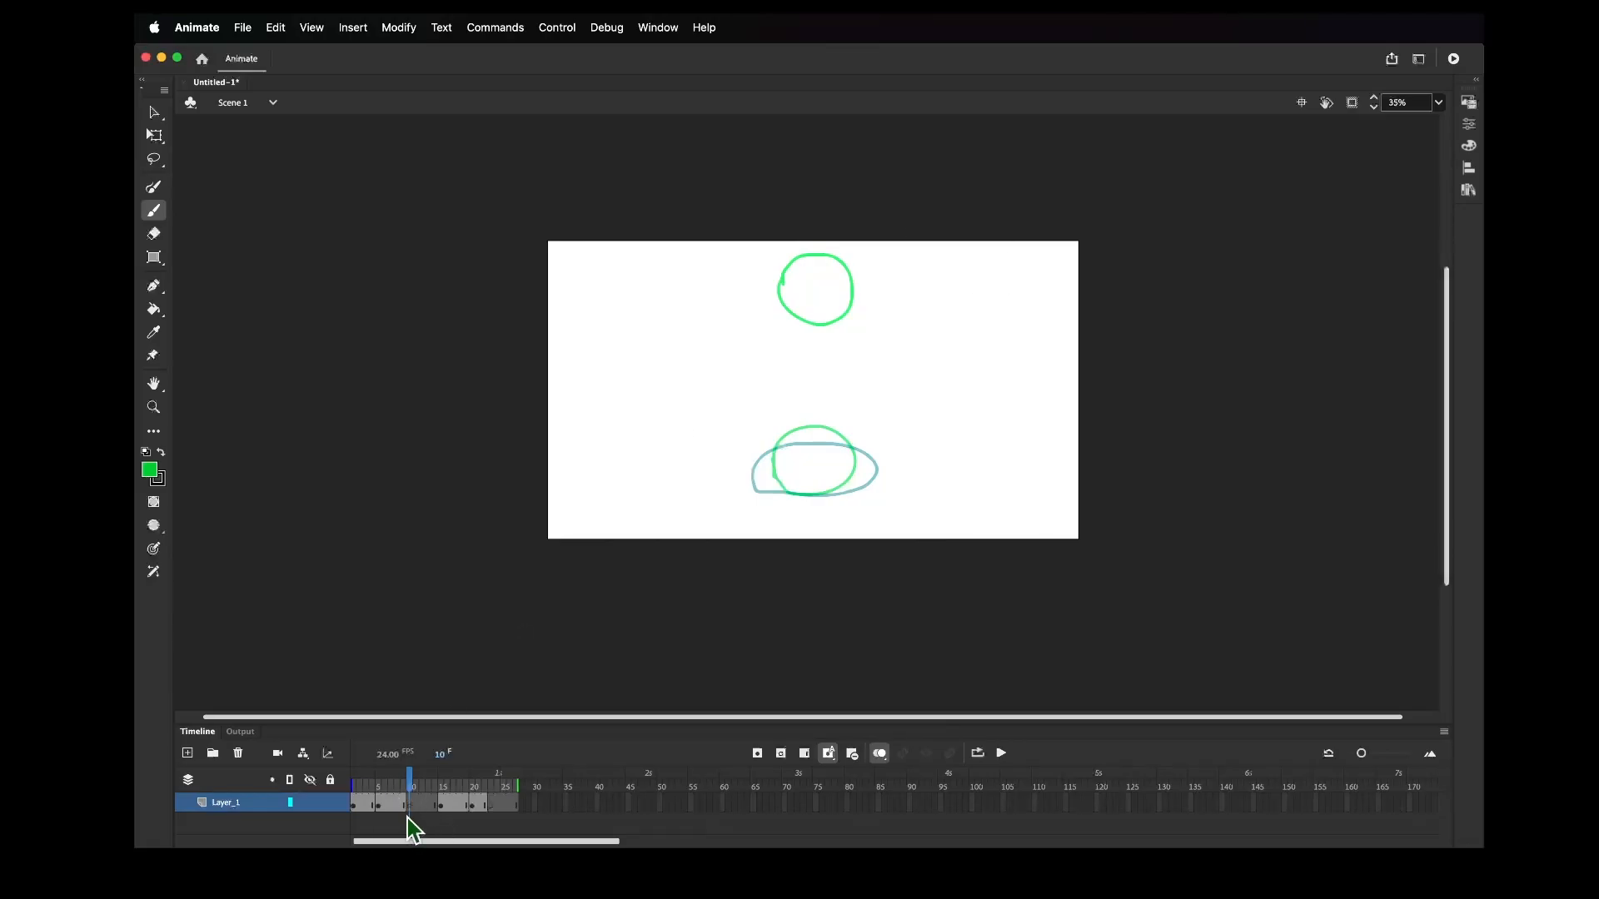
Try painting a tall green oval between the upper and lower circles, and undo the strokes
click(411, 778)
click(421, 783)
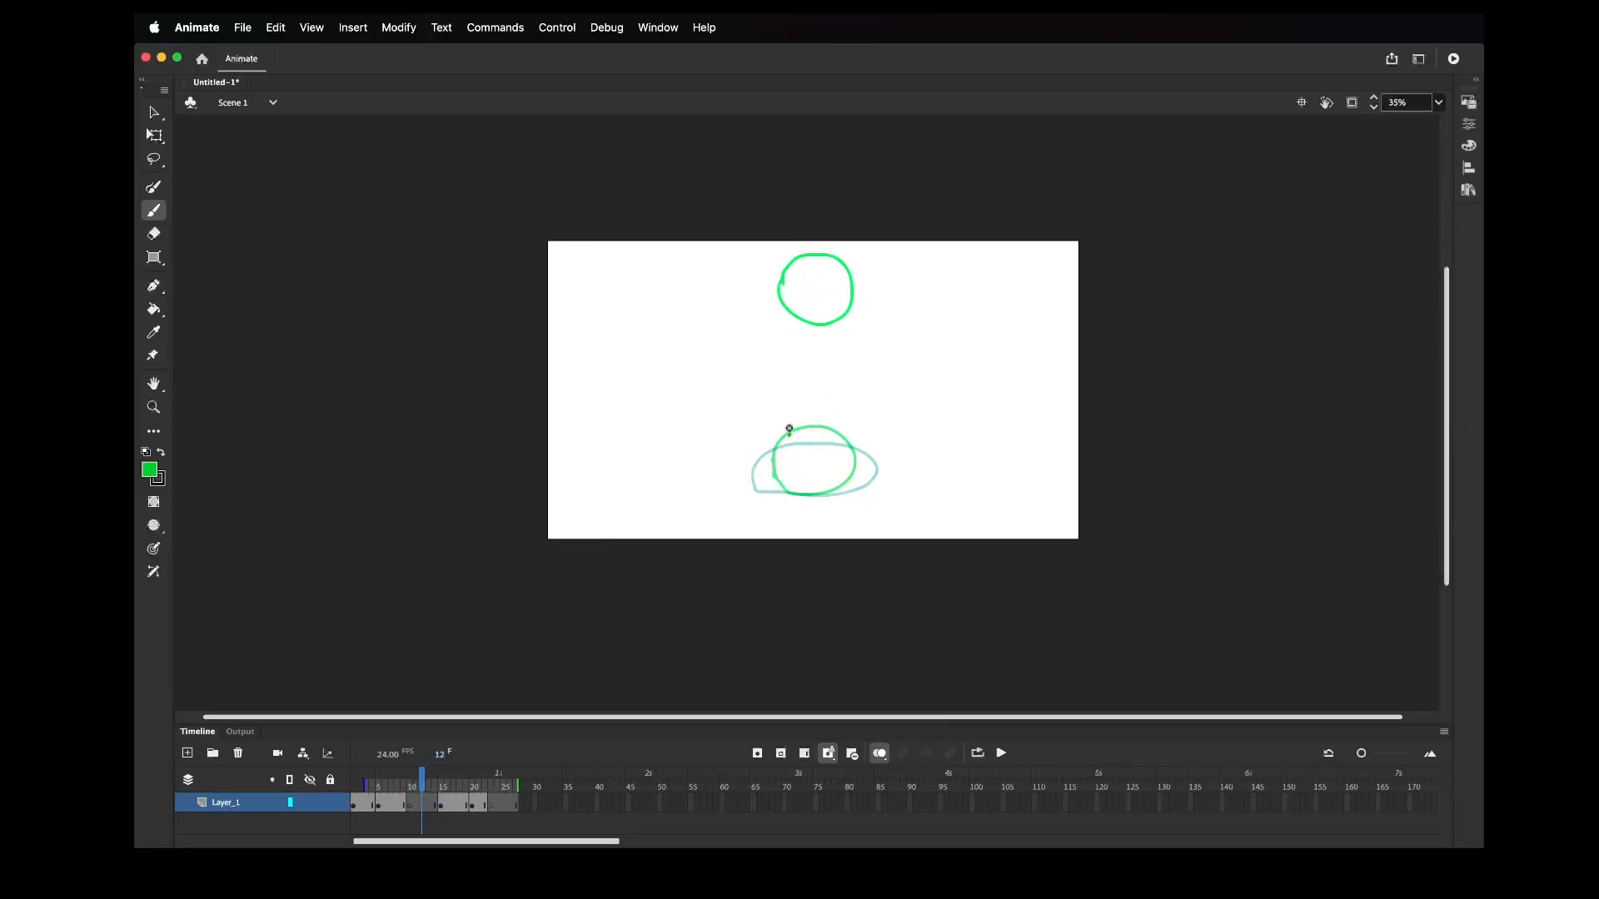
mouse_move(790, 430)
mouse_down()
mouse_move(794, 337)
mouse_move(827, 309)
mouse_move(850, 372)
mouse_move(828, 443)
mouse_move(796, 426)
mouse_move(797, 335)
mouse_up()
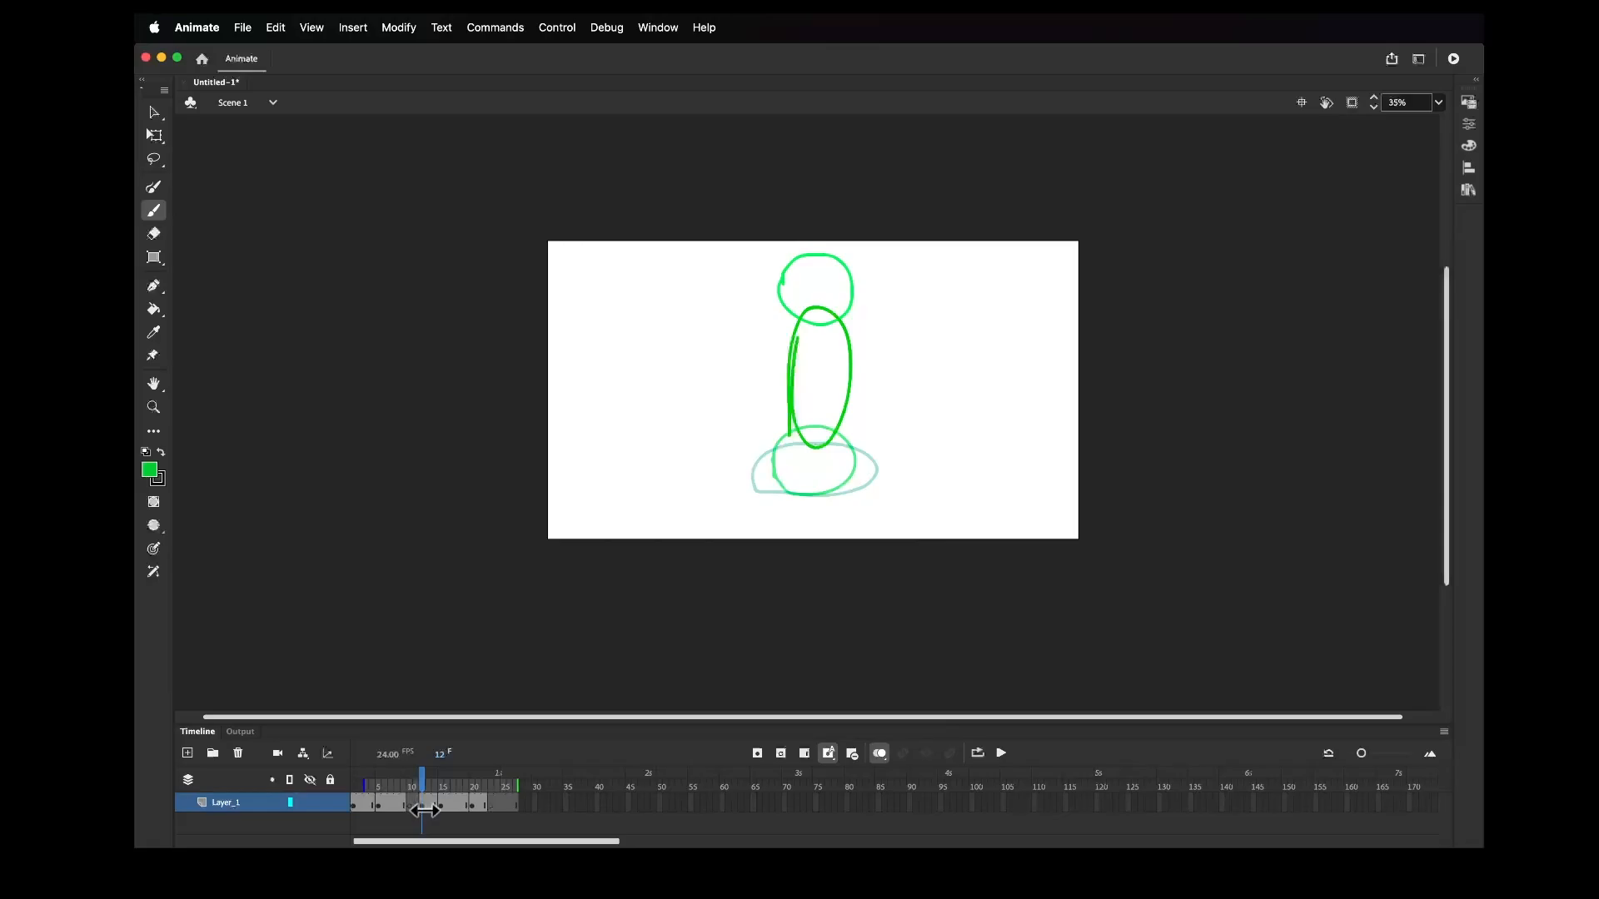
key(super+z)
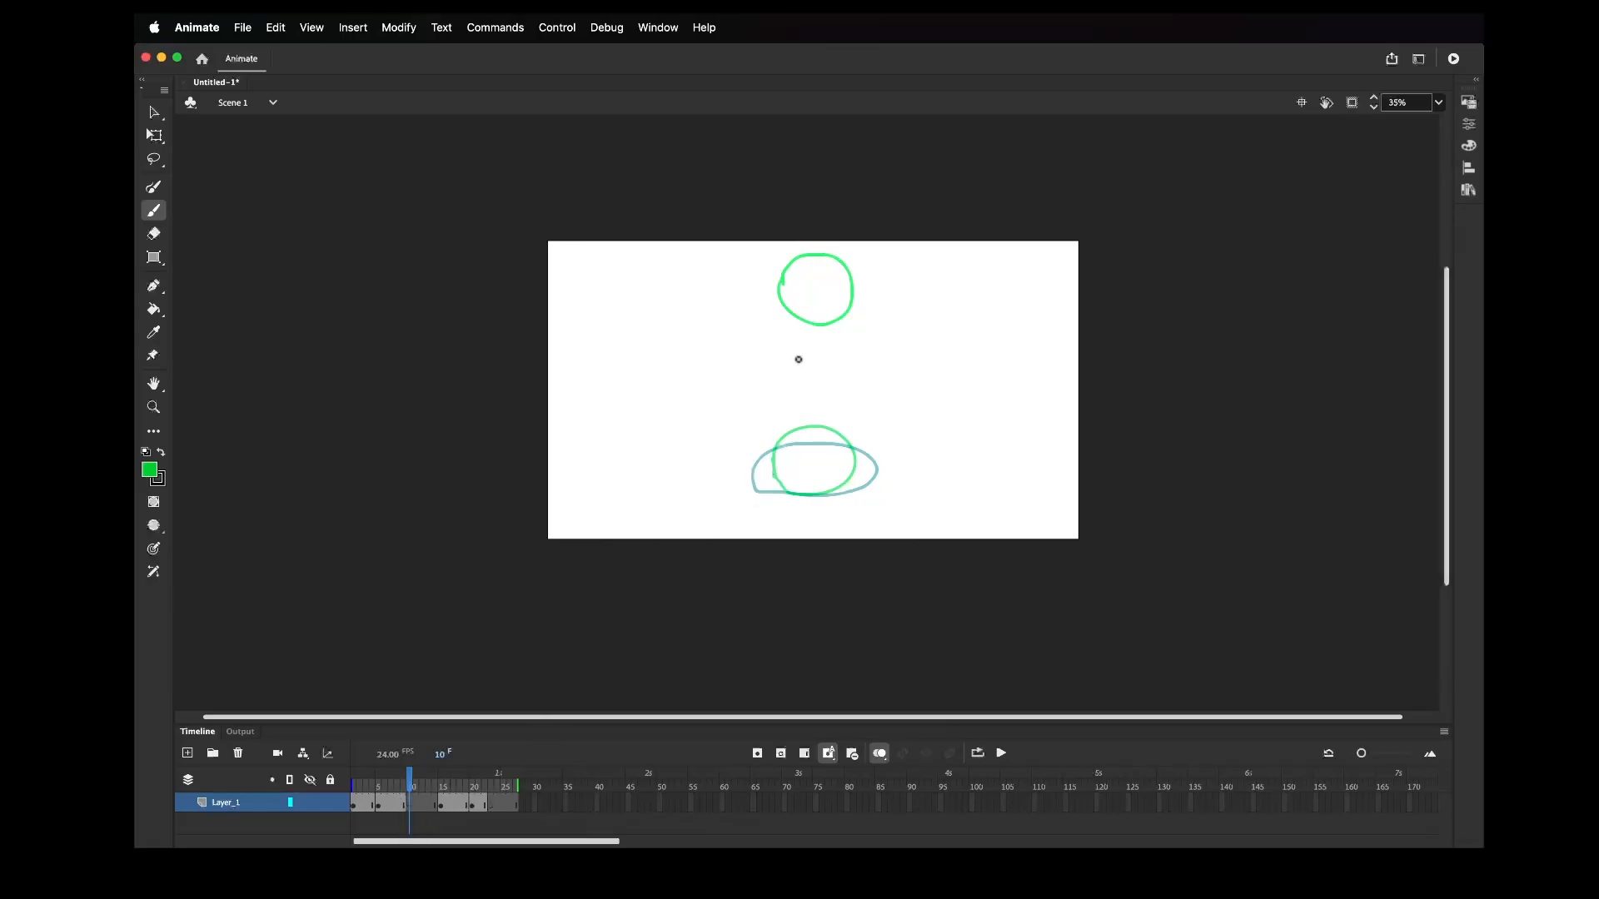
mouse_move(801, 320)
mouse_down()
mouse_move(857, 386)
mouse_move(829, 460)
mouse_move(796, 428)
mouse_move(788, 354)
mouse_move(799, 291)
mouse_move(827, 293)
mouse_move(847, 354)
mouse_move(830, 432)
mouse_move(797, 419)
mouse_move(790, 356)
mouse_up()
key(super+z)
key(super+z)
Paint a tall green oval overlapping the upper circle at frame 10 and a lower one reaching the bottom circle at frame 20
mouse_move(805, 281)
mouse_down()
mouse_move(853, 363)
mouse_move(823, 427)
mouse_move(791, 320)
mouse_move(786, 355)
mouse_move(803, 292)
mouse_move(841, 296)
mouse_move(859, 373)
mouse_move(823, 433)
mouse_move(787, 334)
mouse_move(787, 348)
mouse_move(818, 289)
mouse_move(849, 321)
mouse_move(849, 415)
mouse_move(805, 421)
mouse_move(787, 287)
mouse_move(807, 274)
mouse_move(793, 302)
mouse_move(813, 277)
mouse_move(848, 315)
mouse_move(839, 397)
mouse_move(805, 406)
mouse_move(788, 336)
mouse_up()
key(super+z)
key(super+z)
key(super+z)
key(super+z)
Turn on loop playback and extend the loop range to cover frames 1 to 27
click(1001, 753)
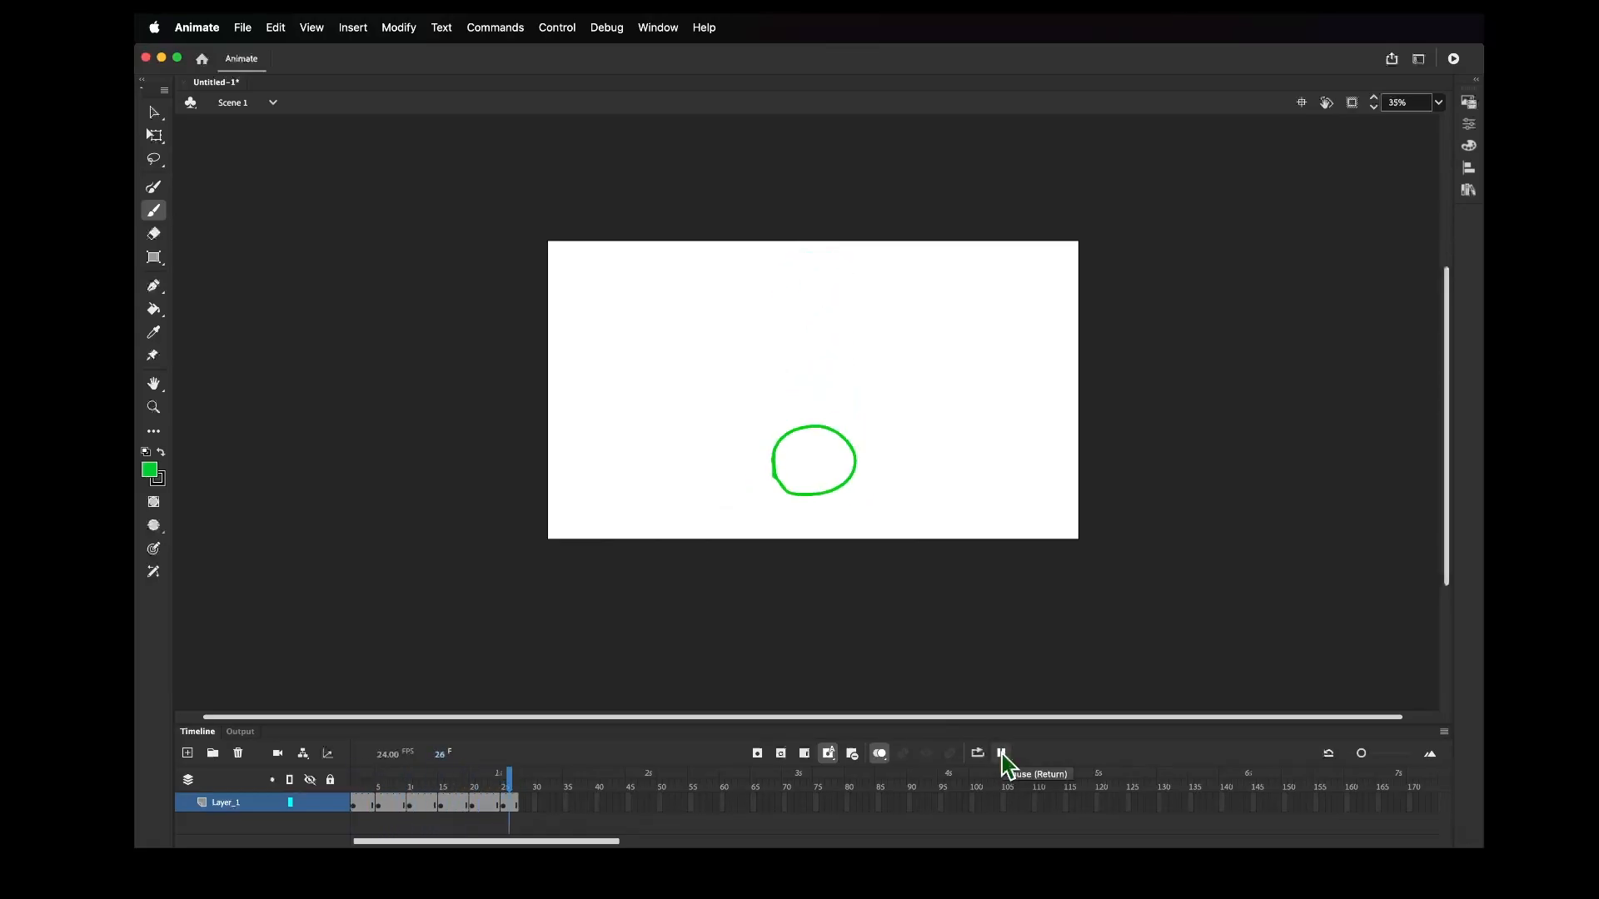
click(977, 754)
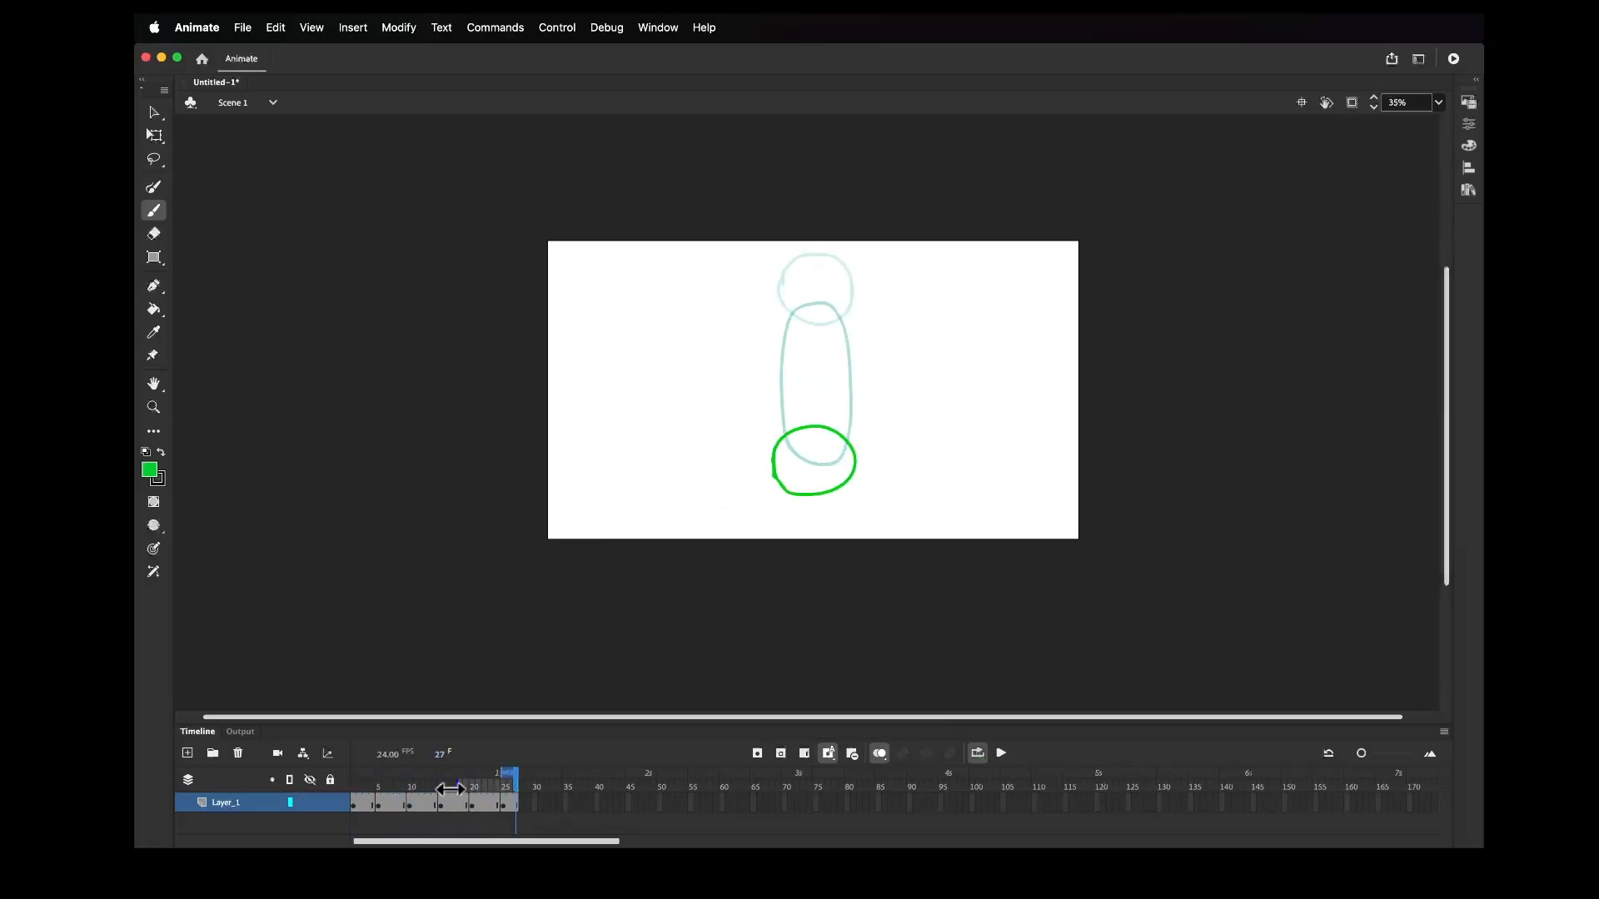
drag(456, 786, 288, 787)
click(1001, 753)
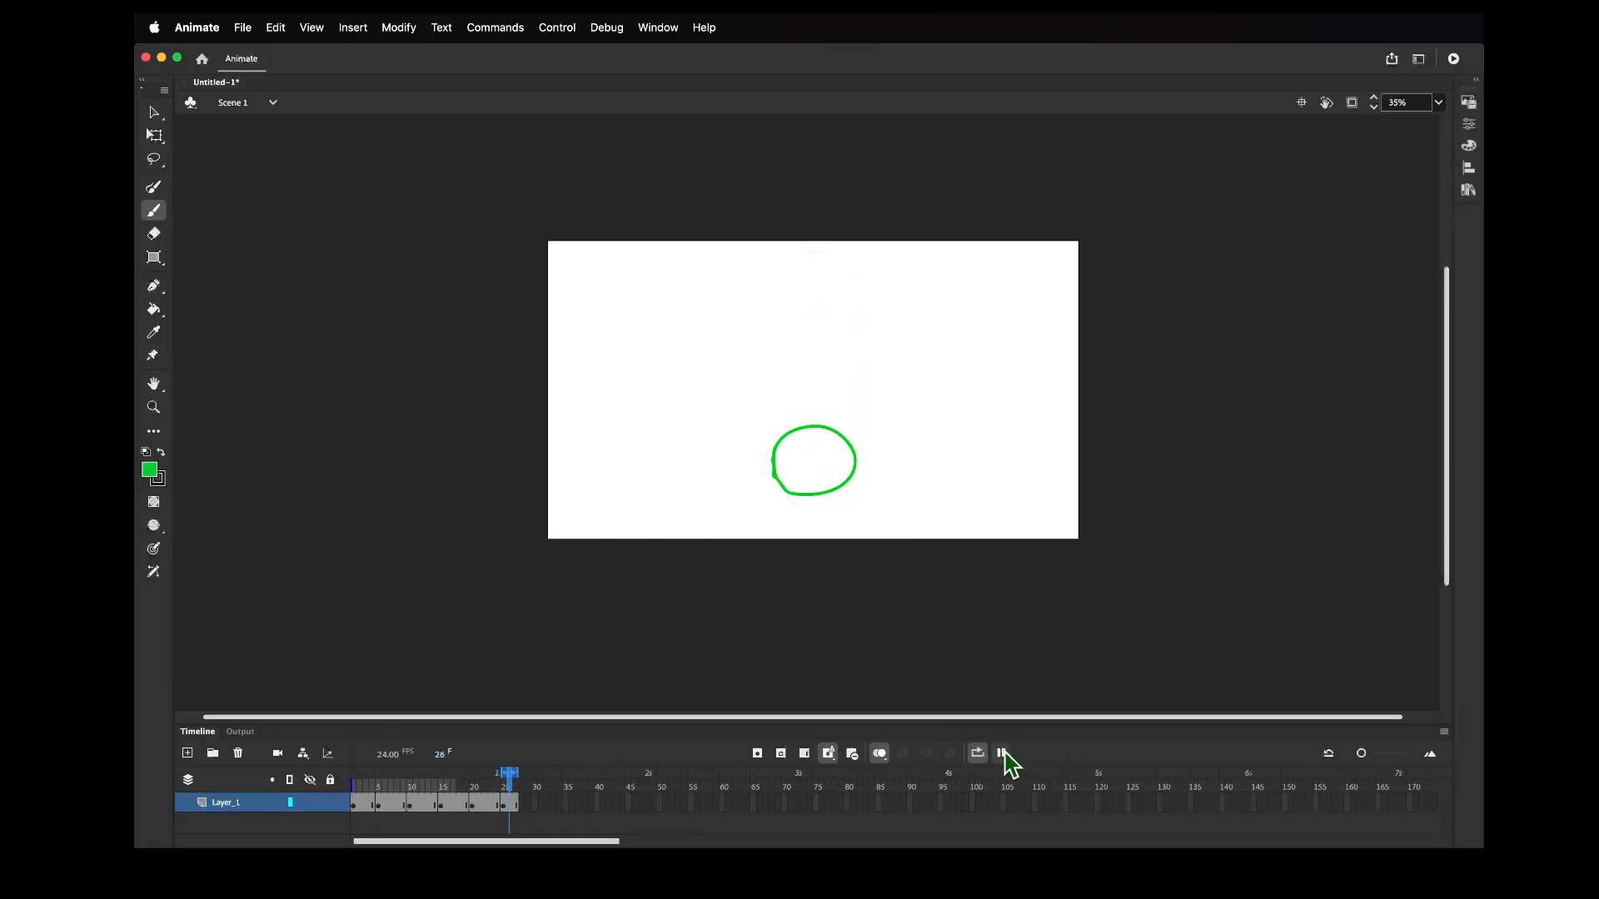
click(1002, 753)
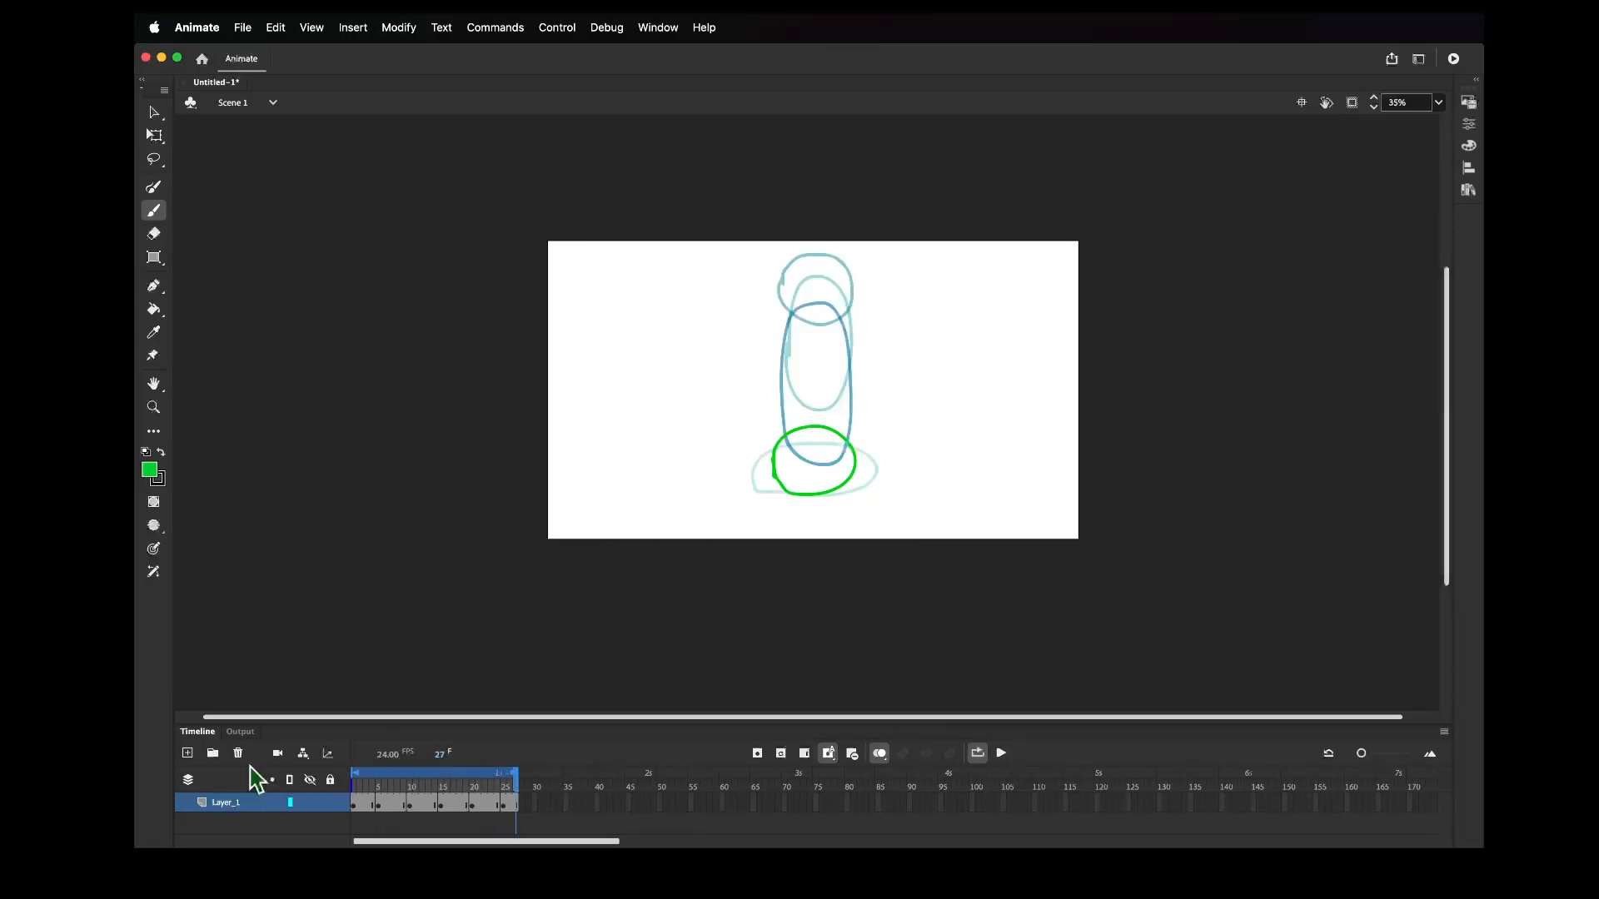
Preview the looped bounce animation and turn off onion skinning at frame 1
click(1003, 754)
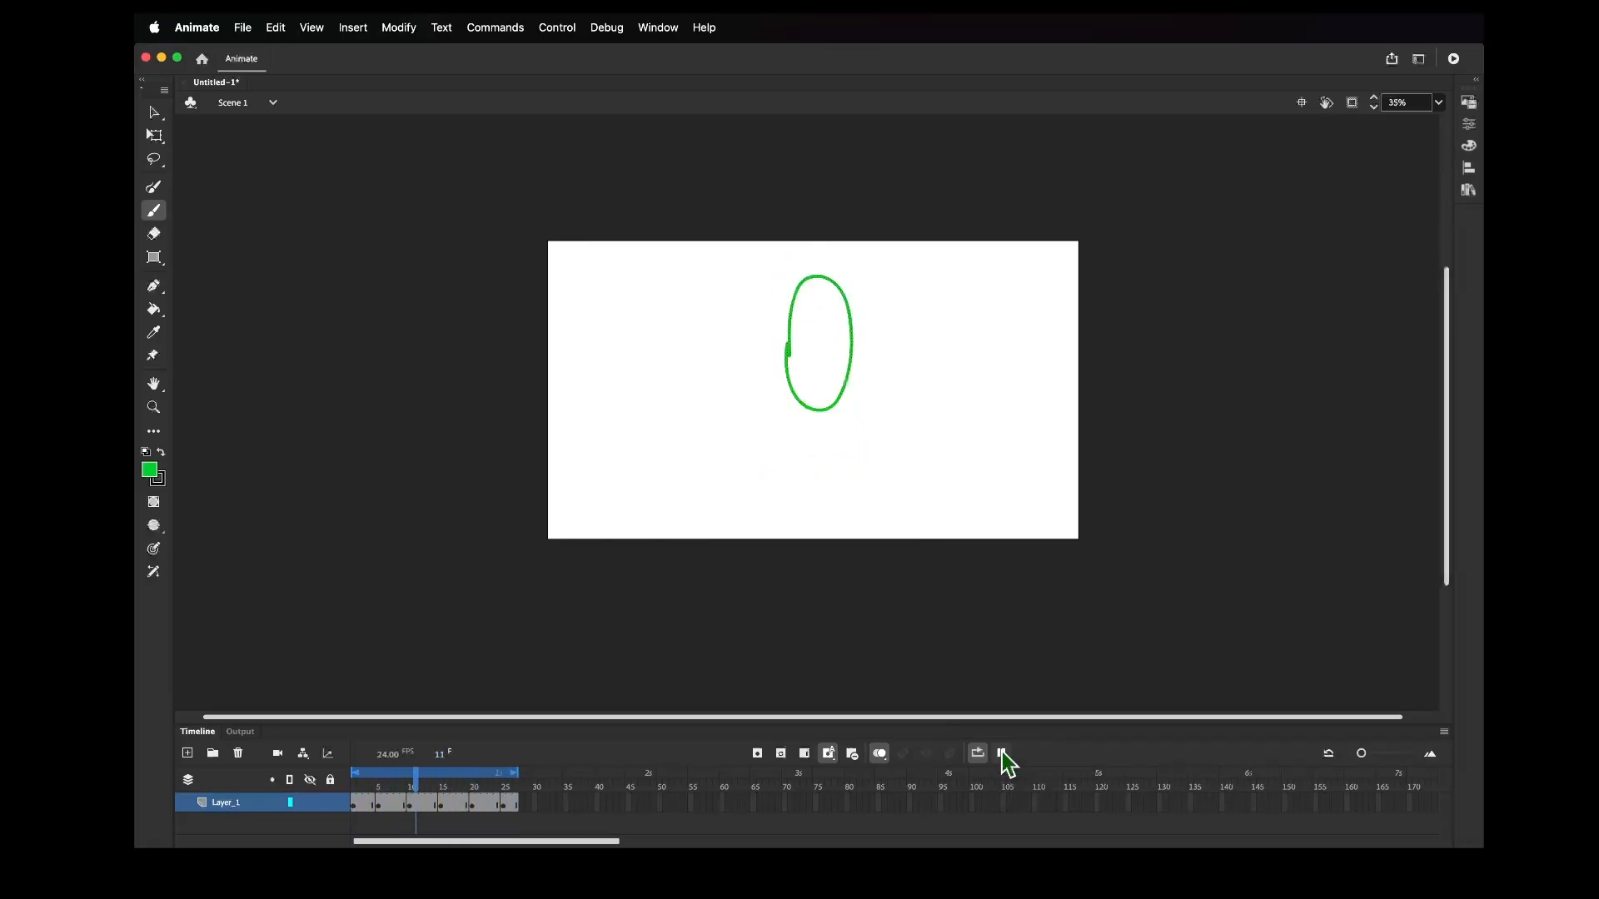
click(1002, 753)
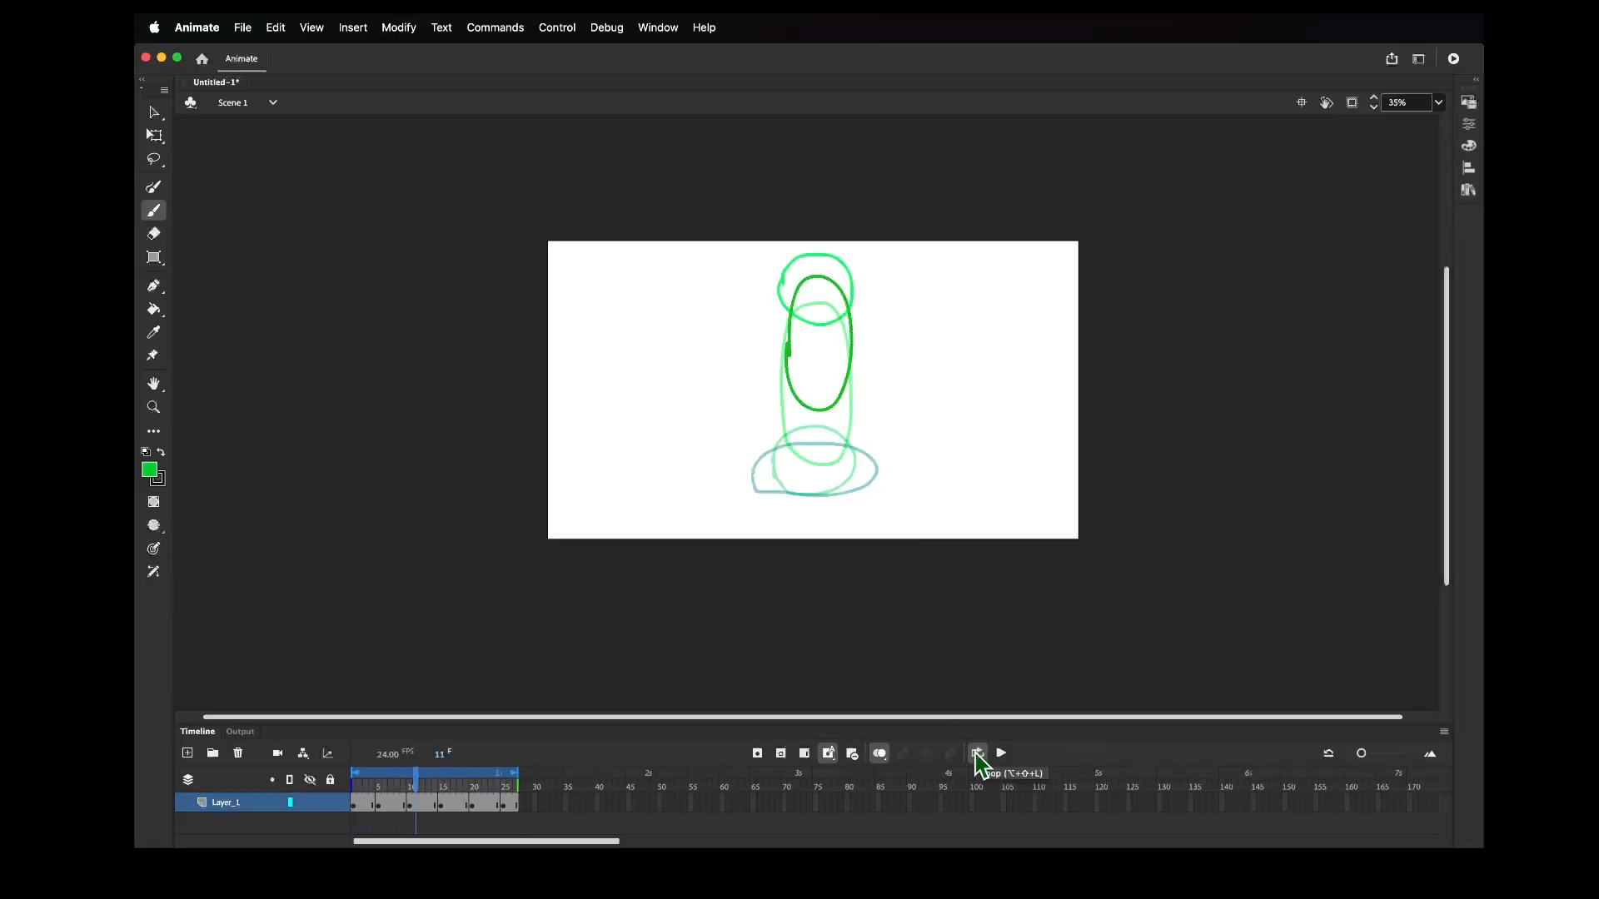
click(1001, 753)
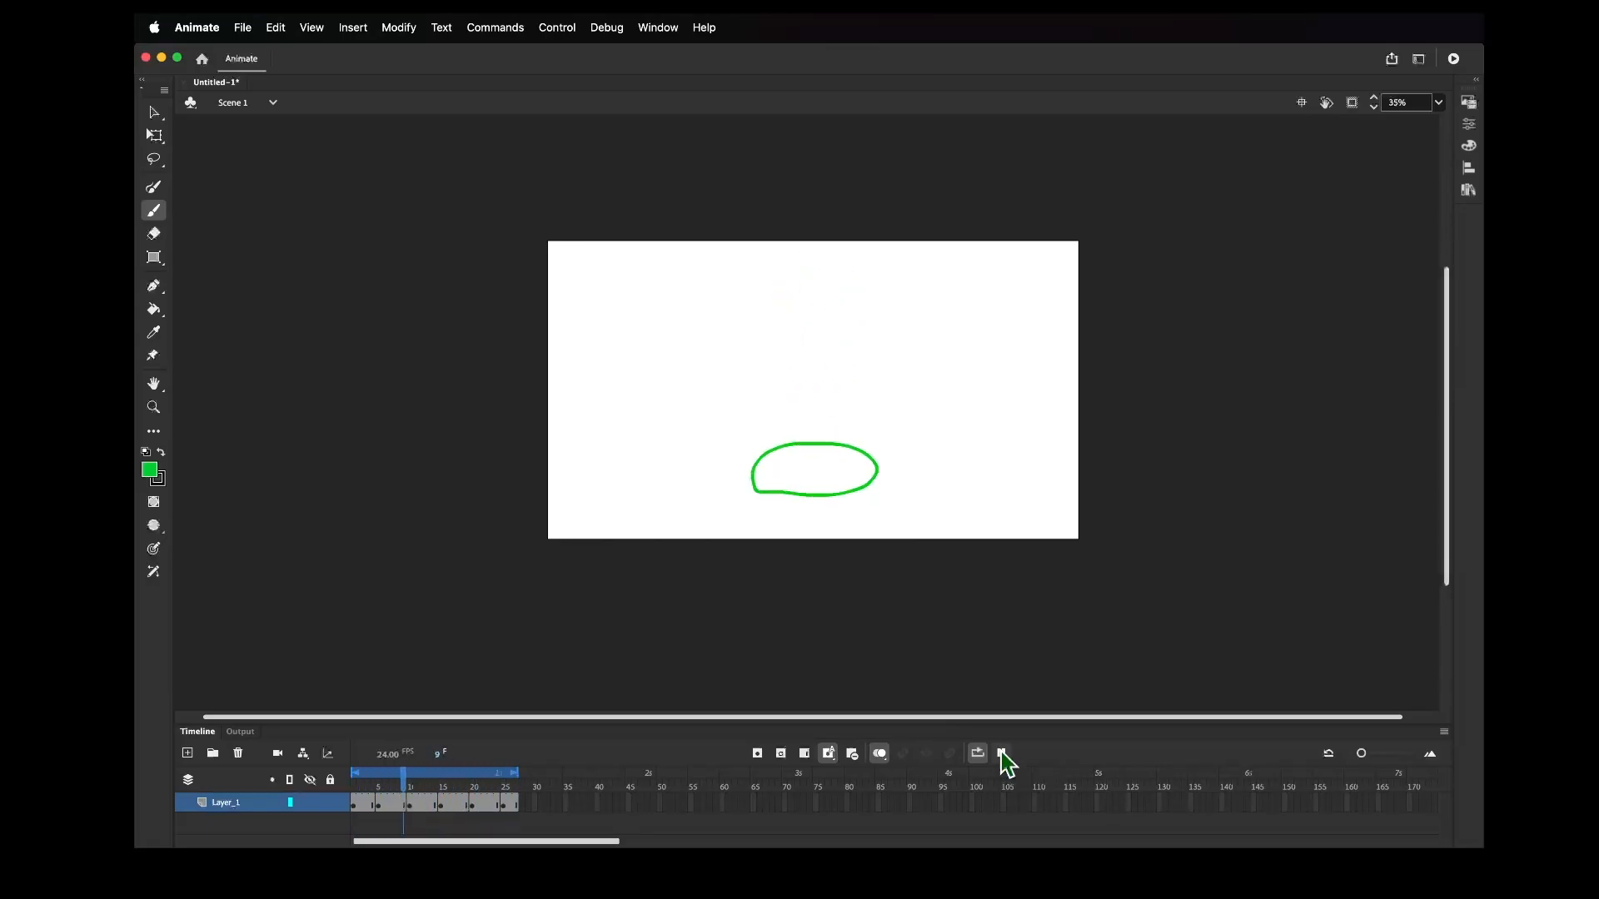
click(1001, 754)
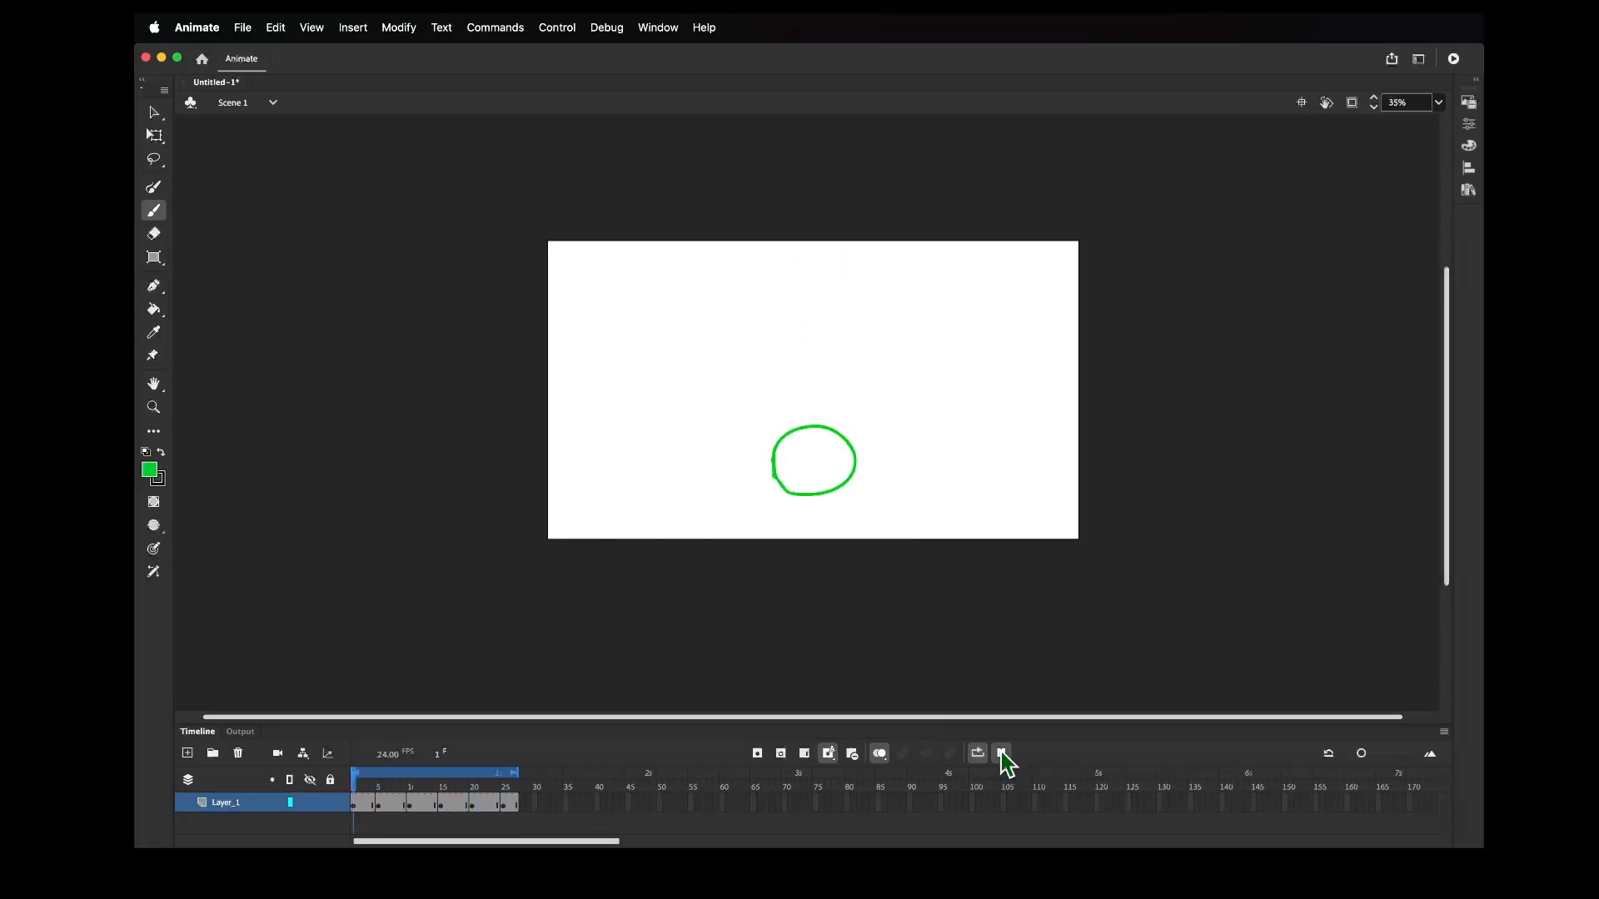
mouse_move(358, 782)
mouse_down()
mouse_move(518, 783)
mouse_move(333, 780)
mouse_up()
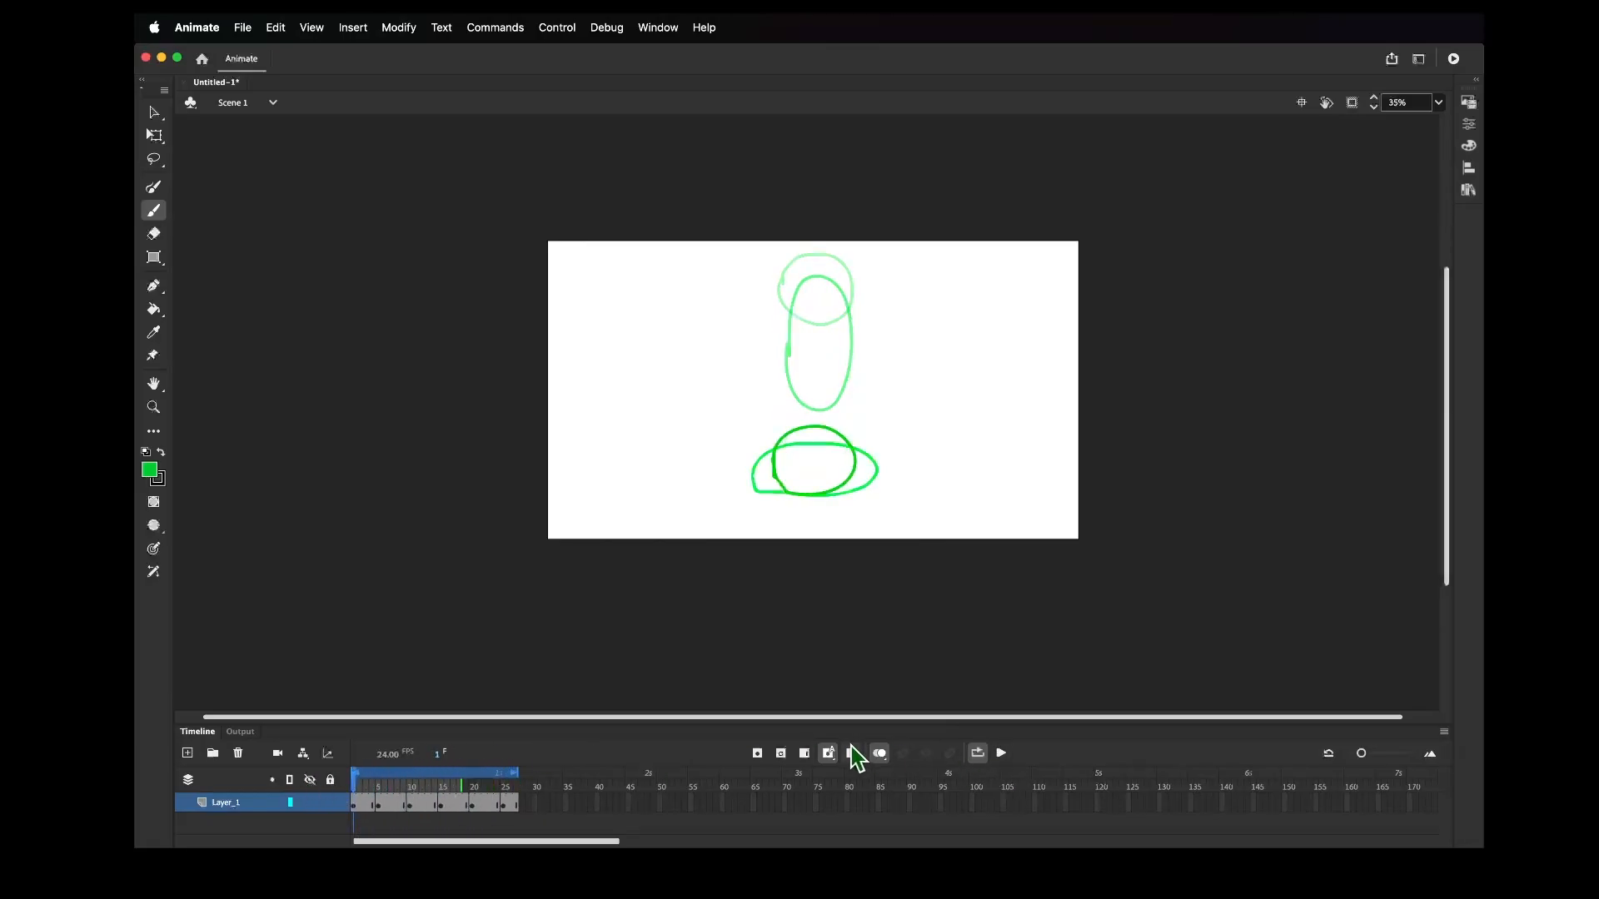
click(879, 753)
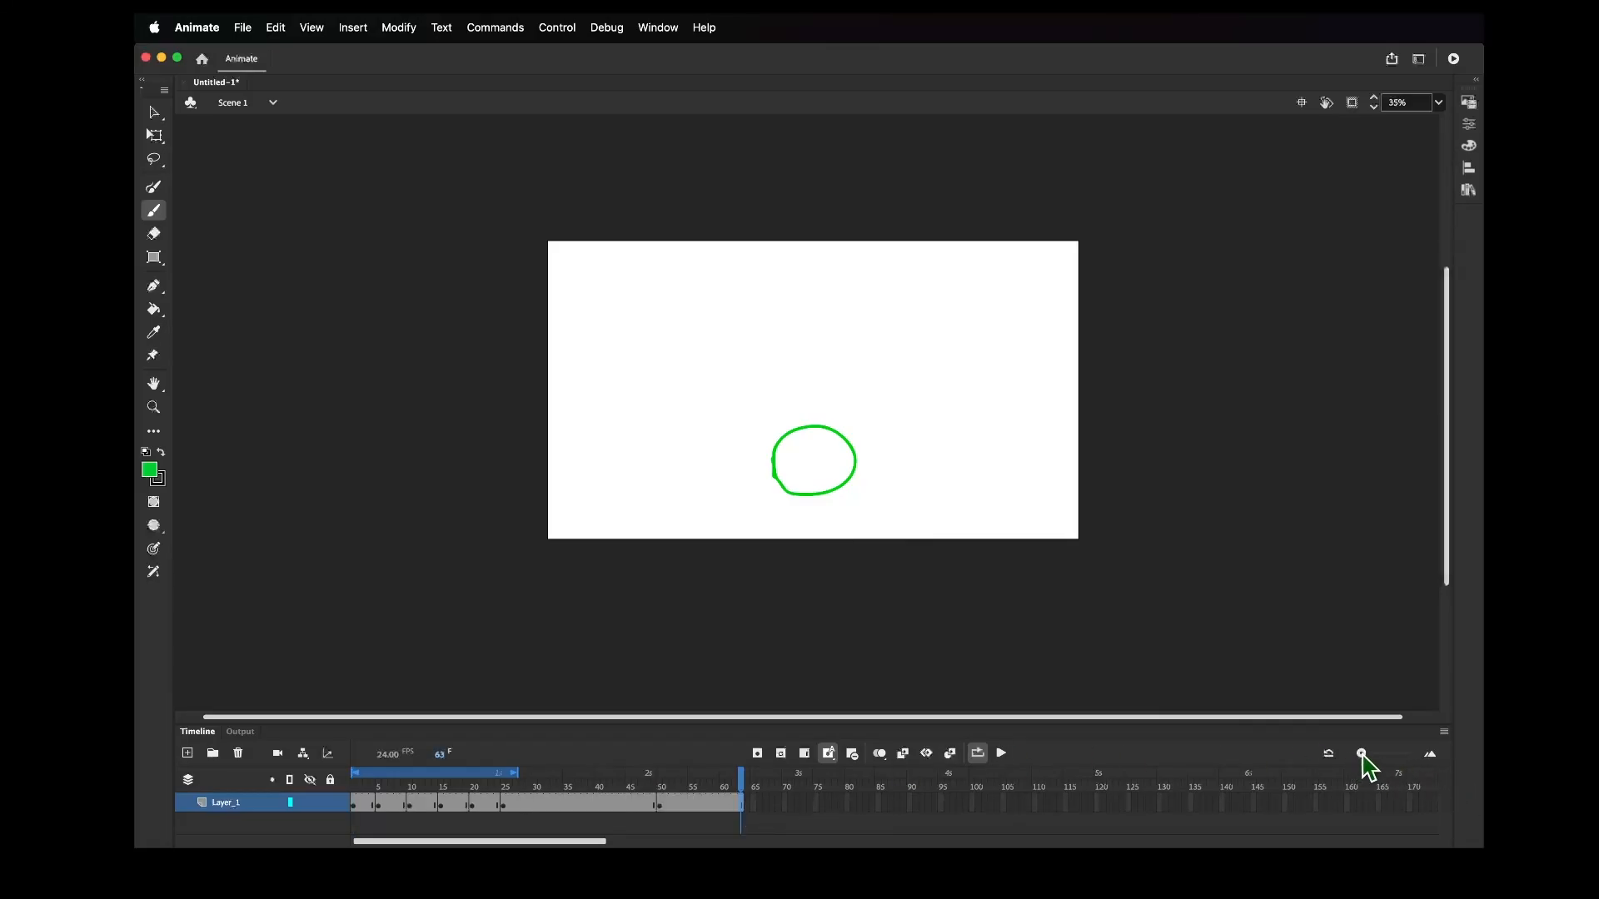
Shorten the last frame span of Layer_1 so it ends at frame 60
mouse_move(1360, 754)
mouse_down()
mouse_move(1399, 760)
mouse_move(1348, 754)
mouse_up()
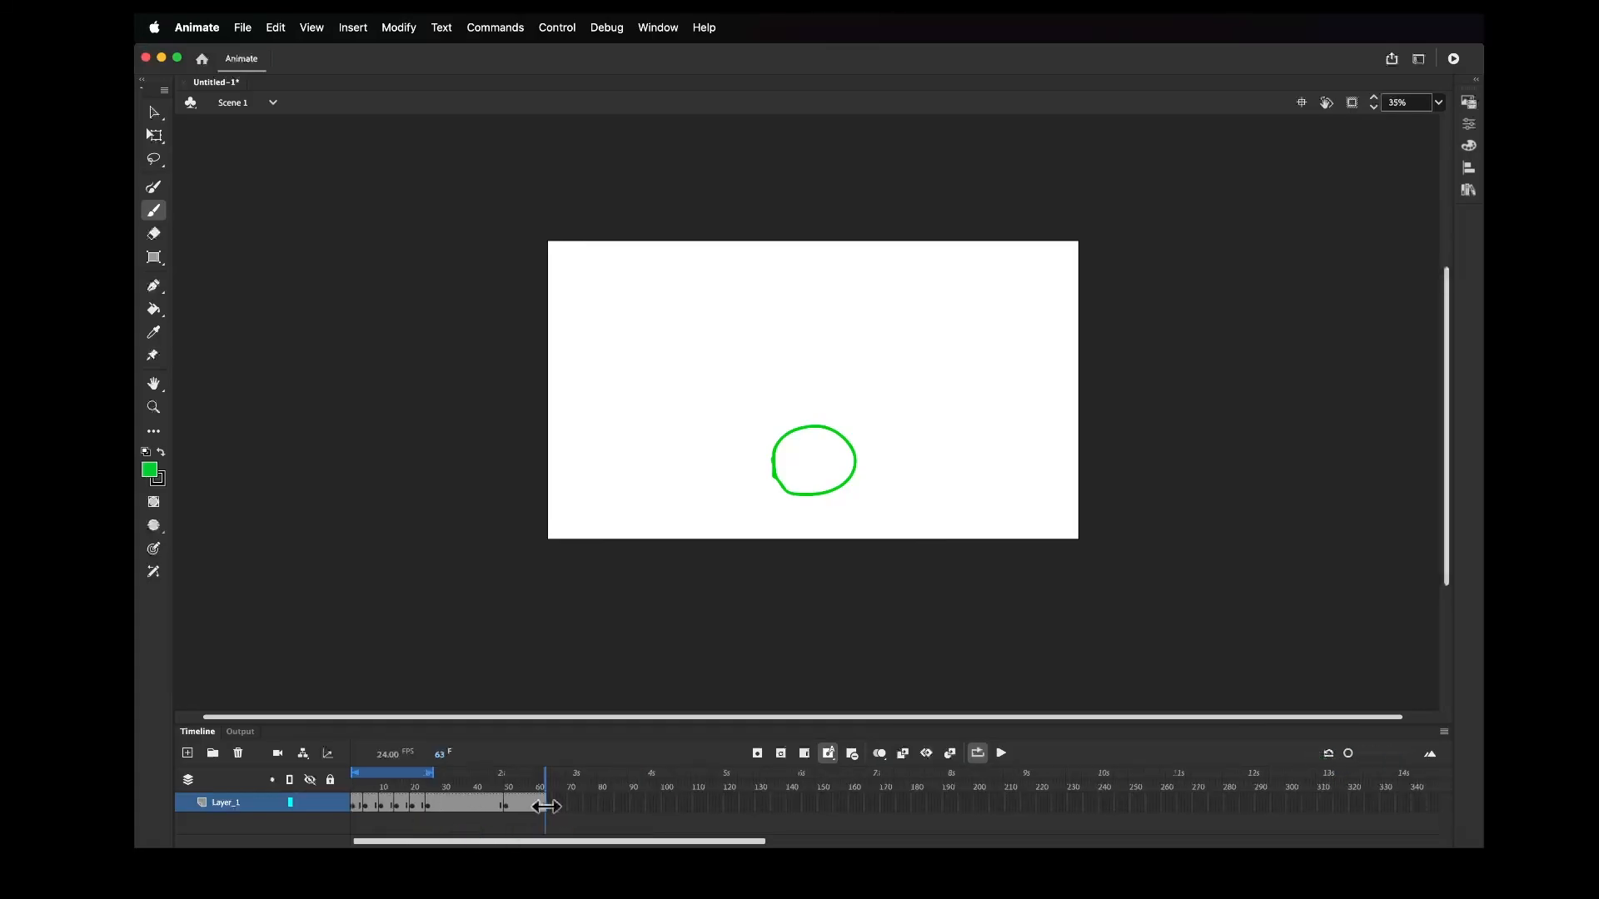
mouse_move(543, 807)
mouse_down()
mouse_move(565, 810)
mouse_move(519, 826)
mouse_move(536, 820)
mouse_up()
Examine the Layer_1 frames at different timeline zoom levels and select the span starting at frame 50
drag(1349, 753, 1446, 760)
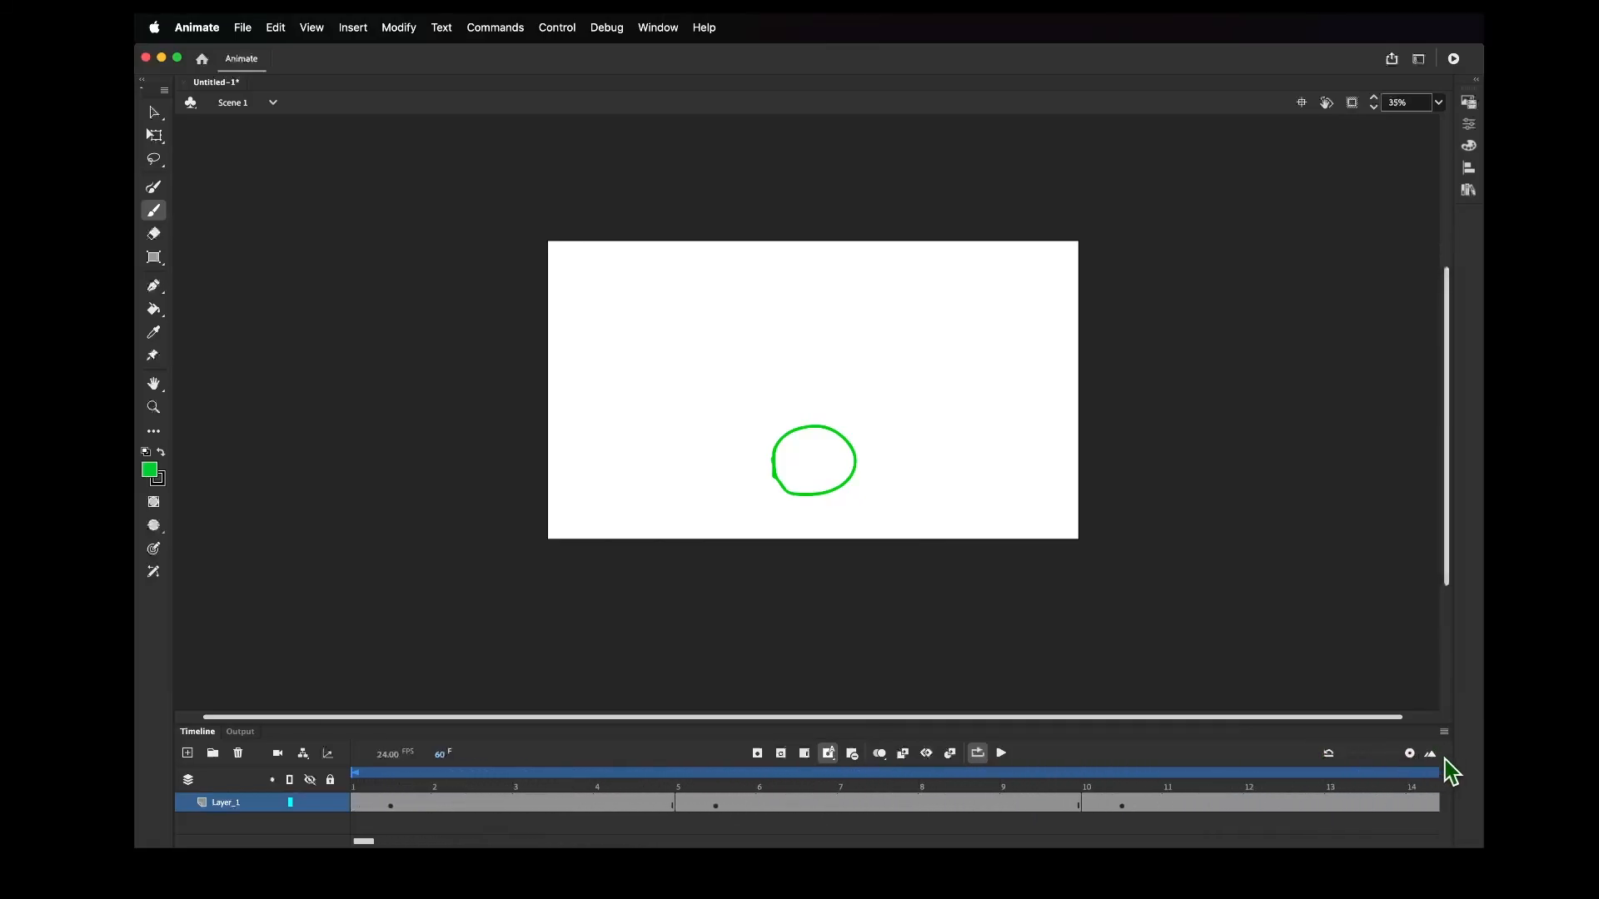
click(362, 789)
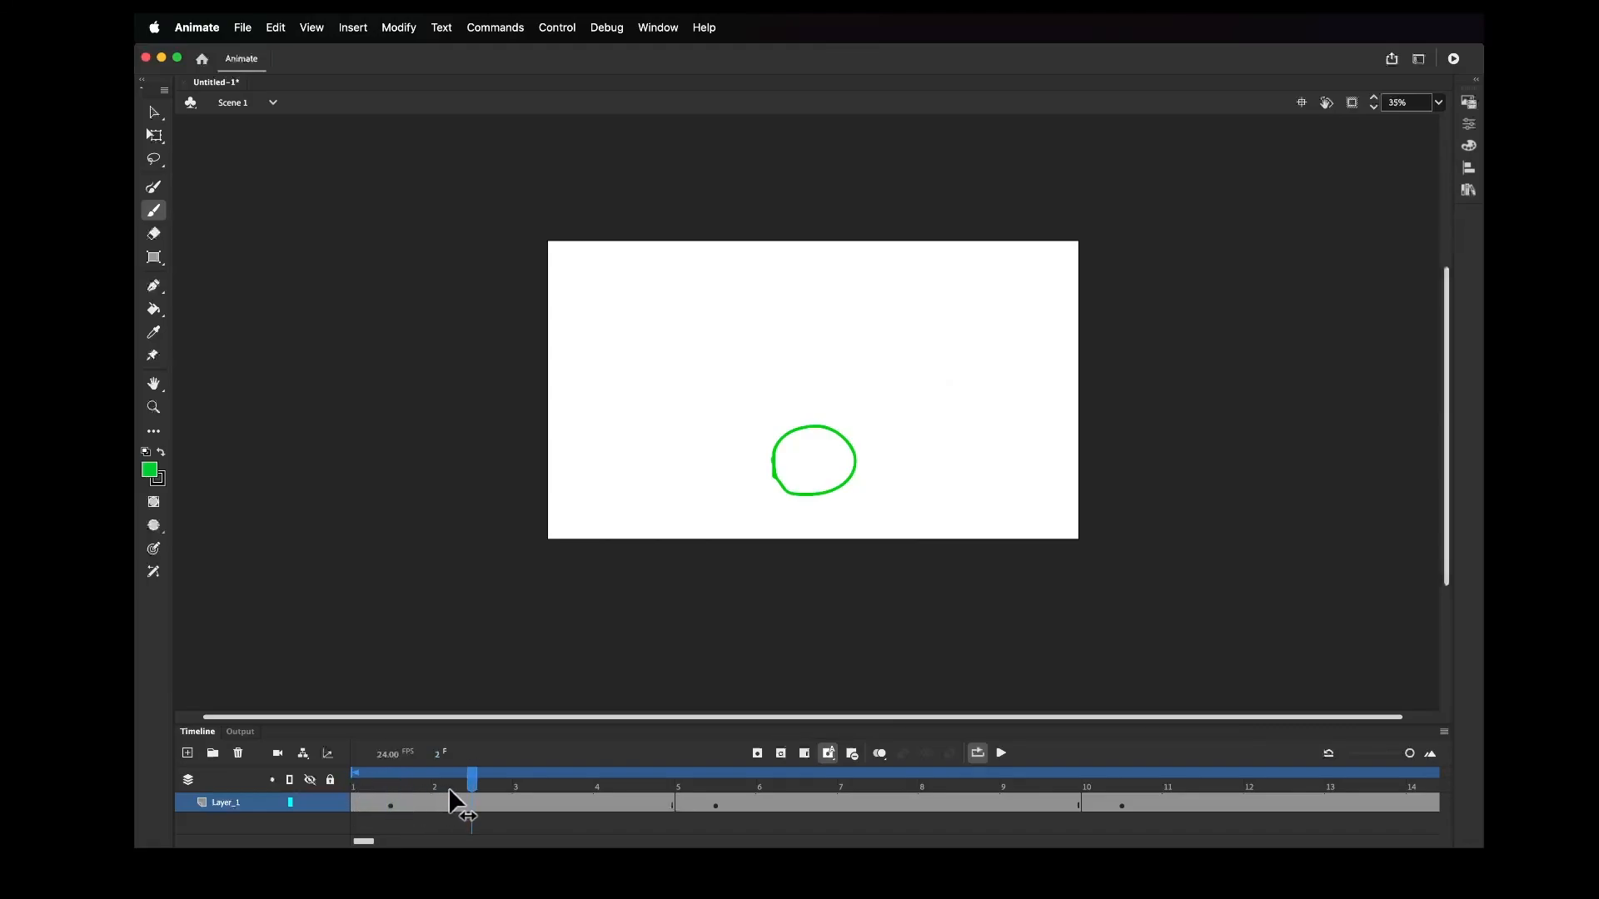
click(647, 788)
drag(368, 843, 476, 842)
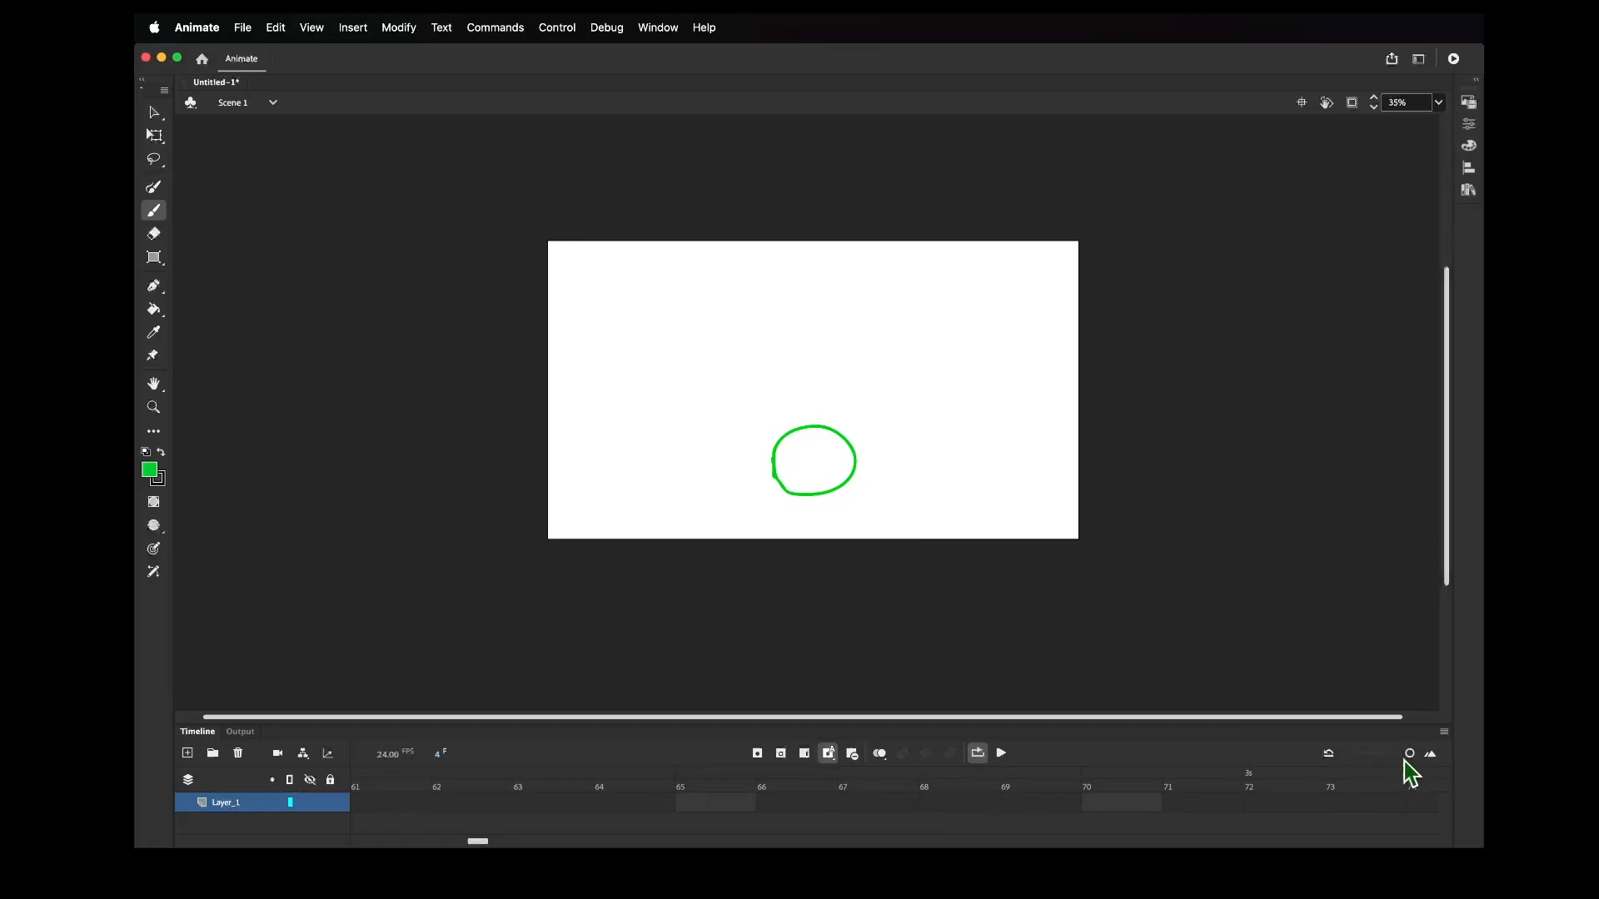
drag(1410, 755, 1296, 775)
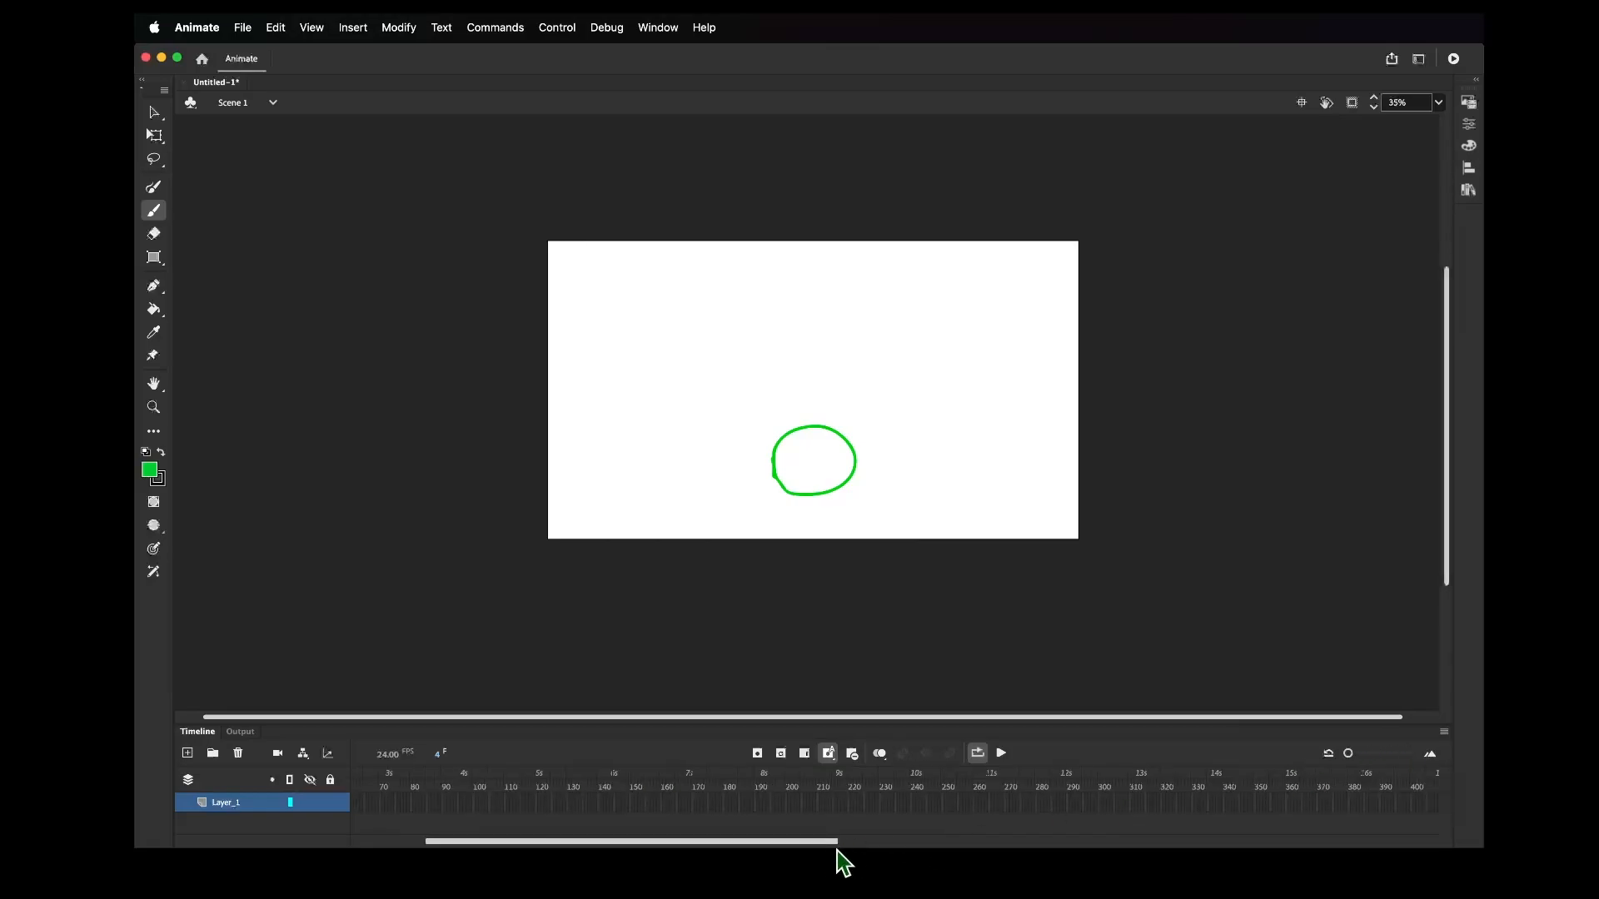
drag(806, 844, 528, 842)
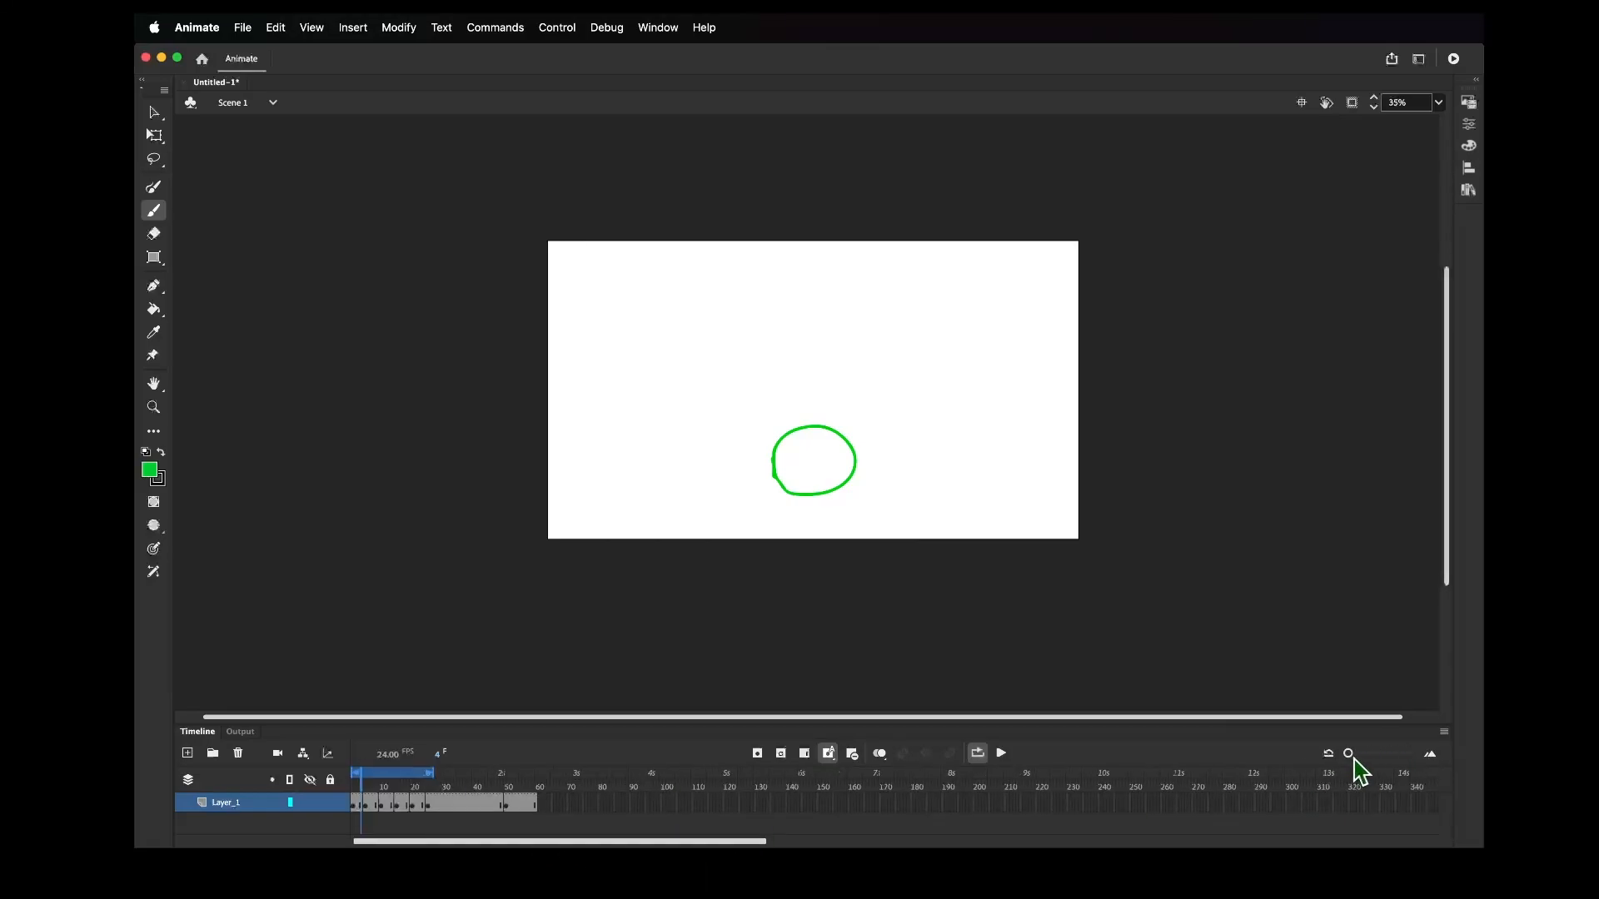
drag(1349, 755, 1373, 759)
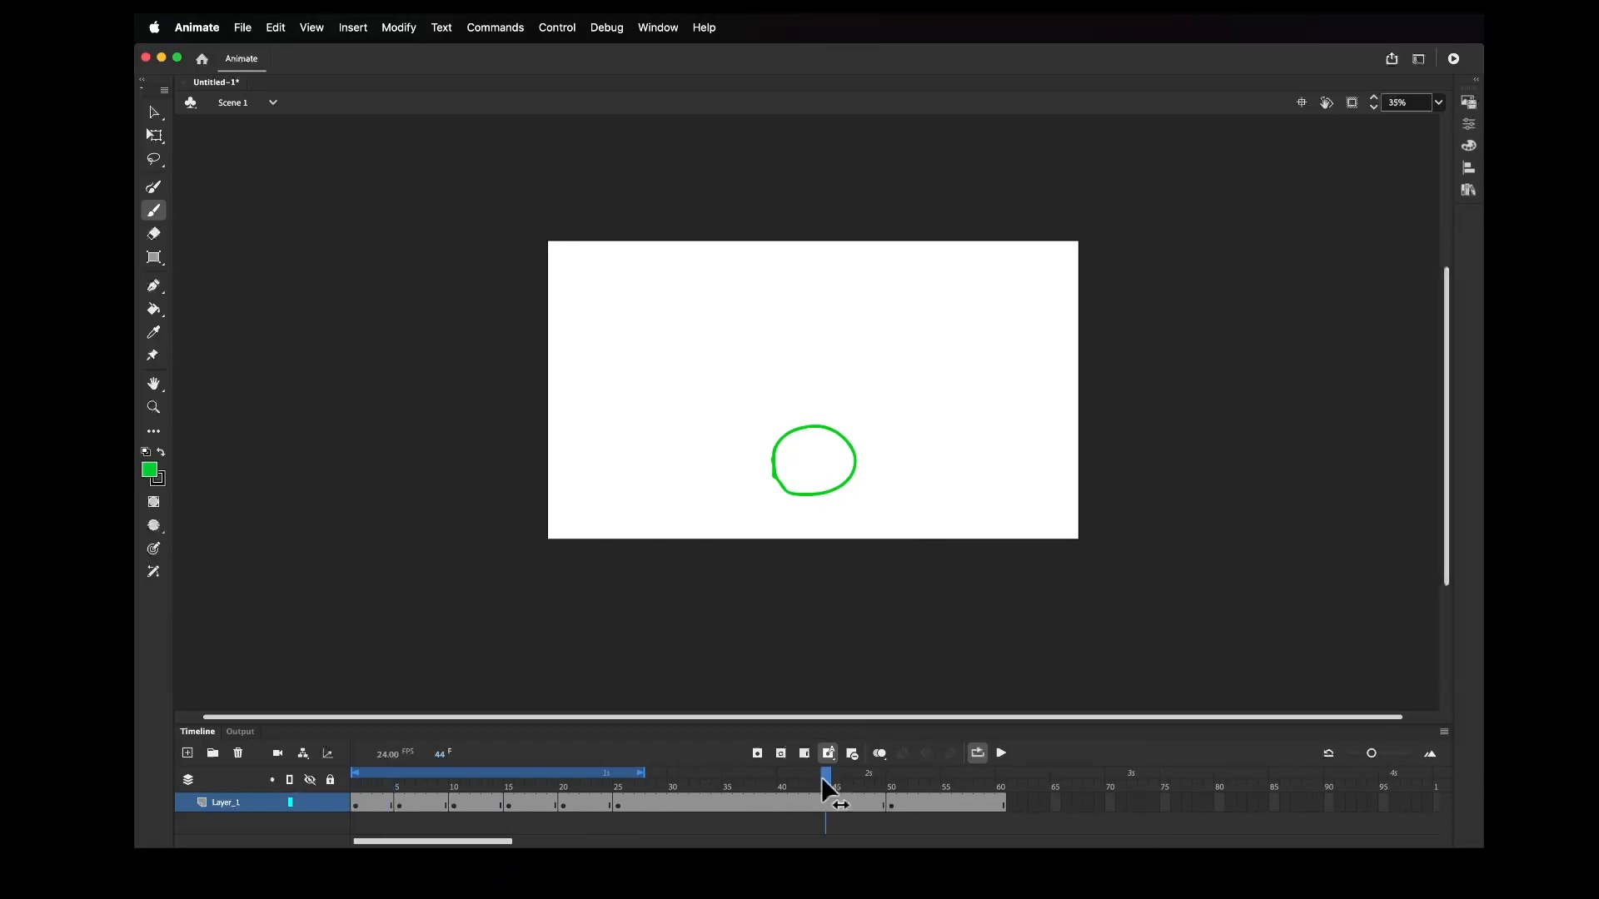
mouse_move(822, 779)
mouse_down()
mouse_move(938, 797)
mouse_move(542, 798)
mouse_move(742, 825)
mouse_move(947, 818)
mouse_move(885, 810)
mouse_move(898, 803)
mouse_up()
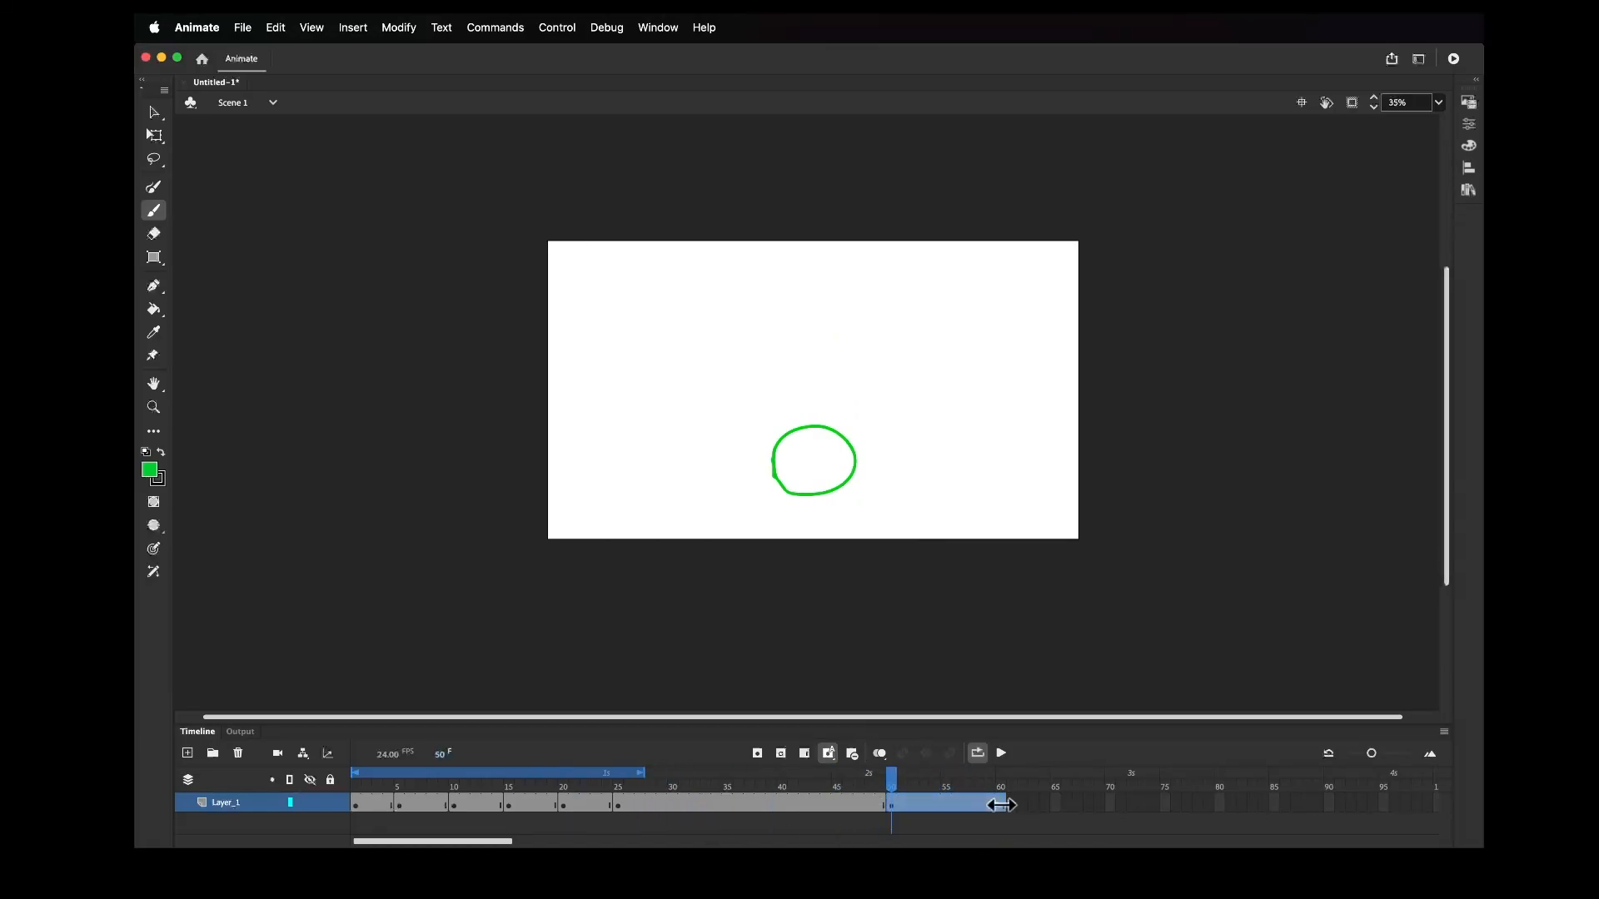
Remove the frames after frame 27 from Layer_1
drag(1002, 804, 890, 804)
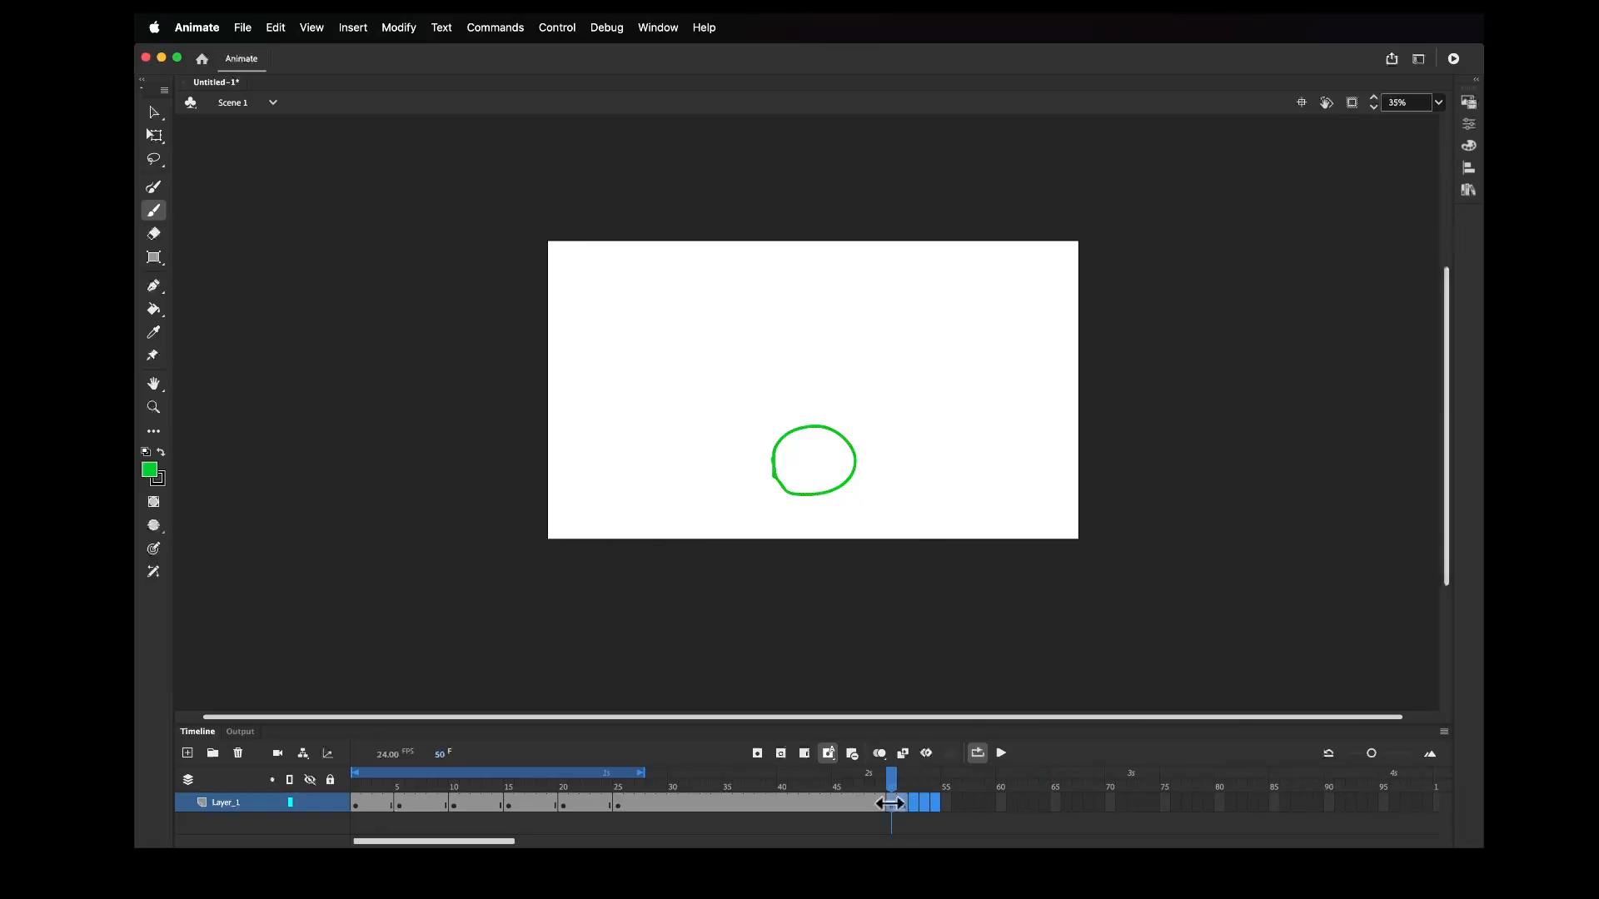
click(853, 755)
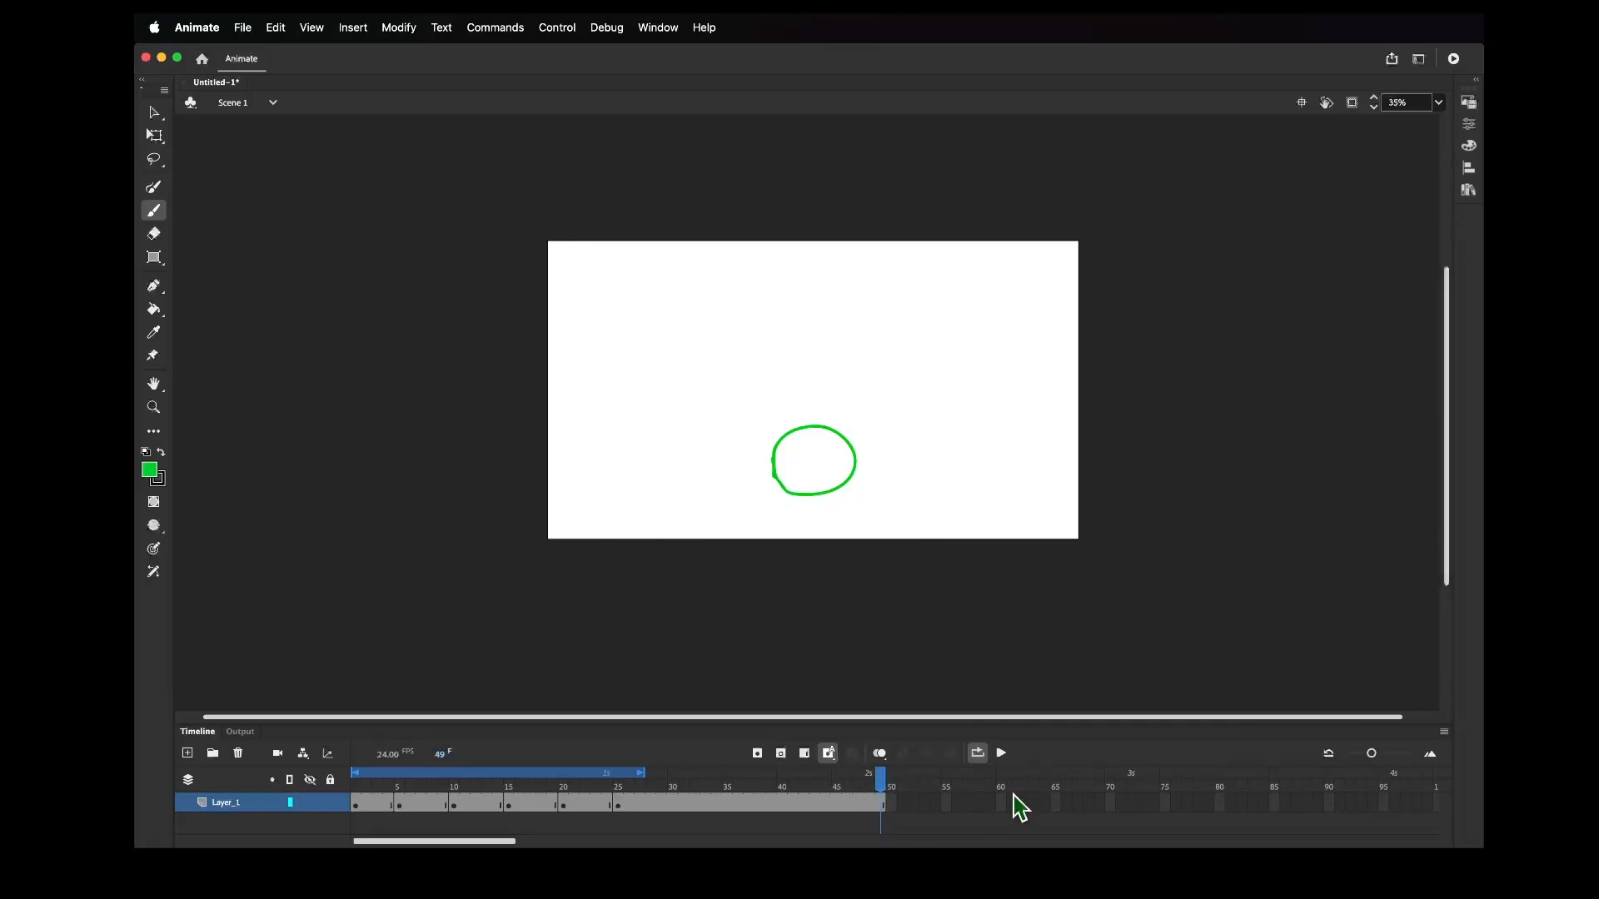
drag(916, 805, 653, 812)
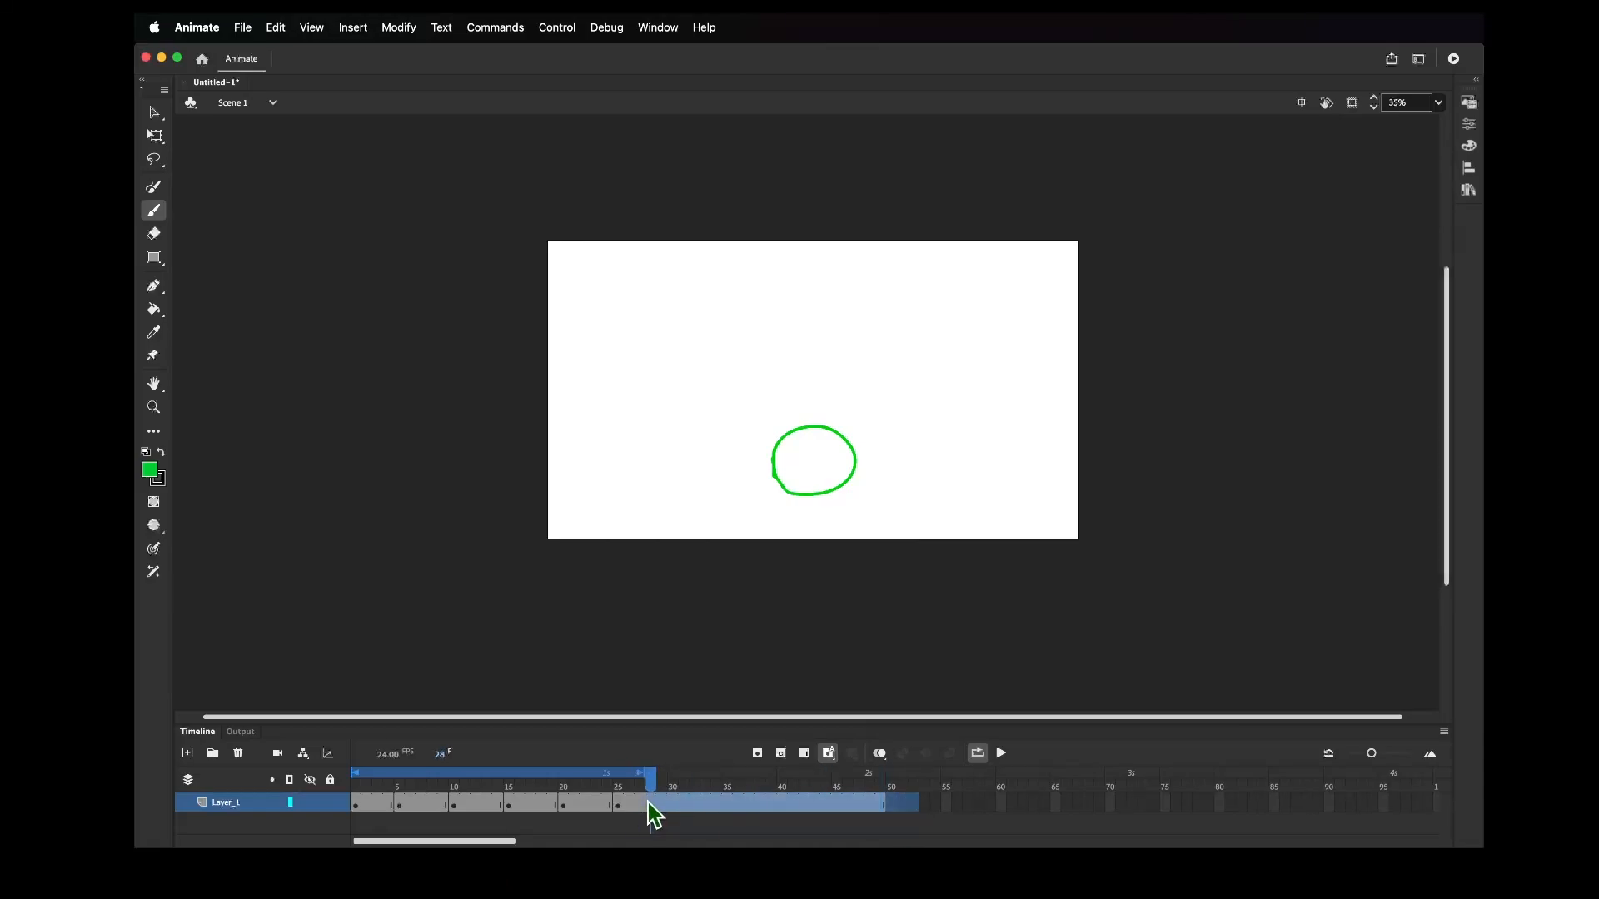
click(852, 754)
click(958, 802)
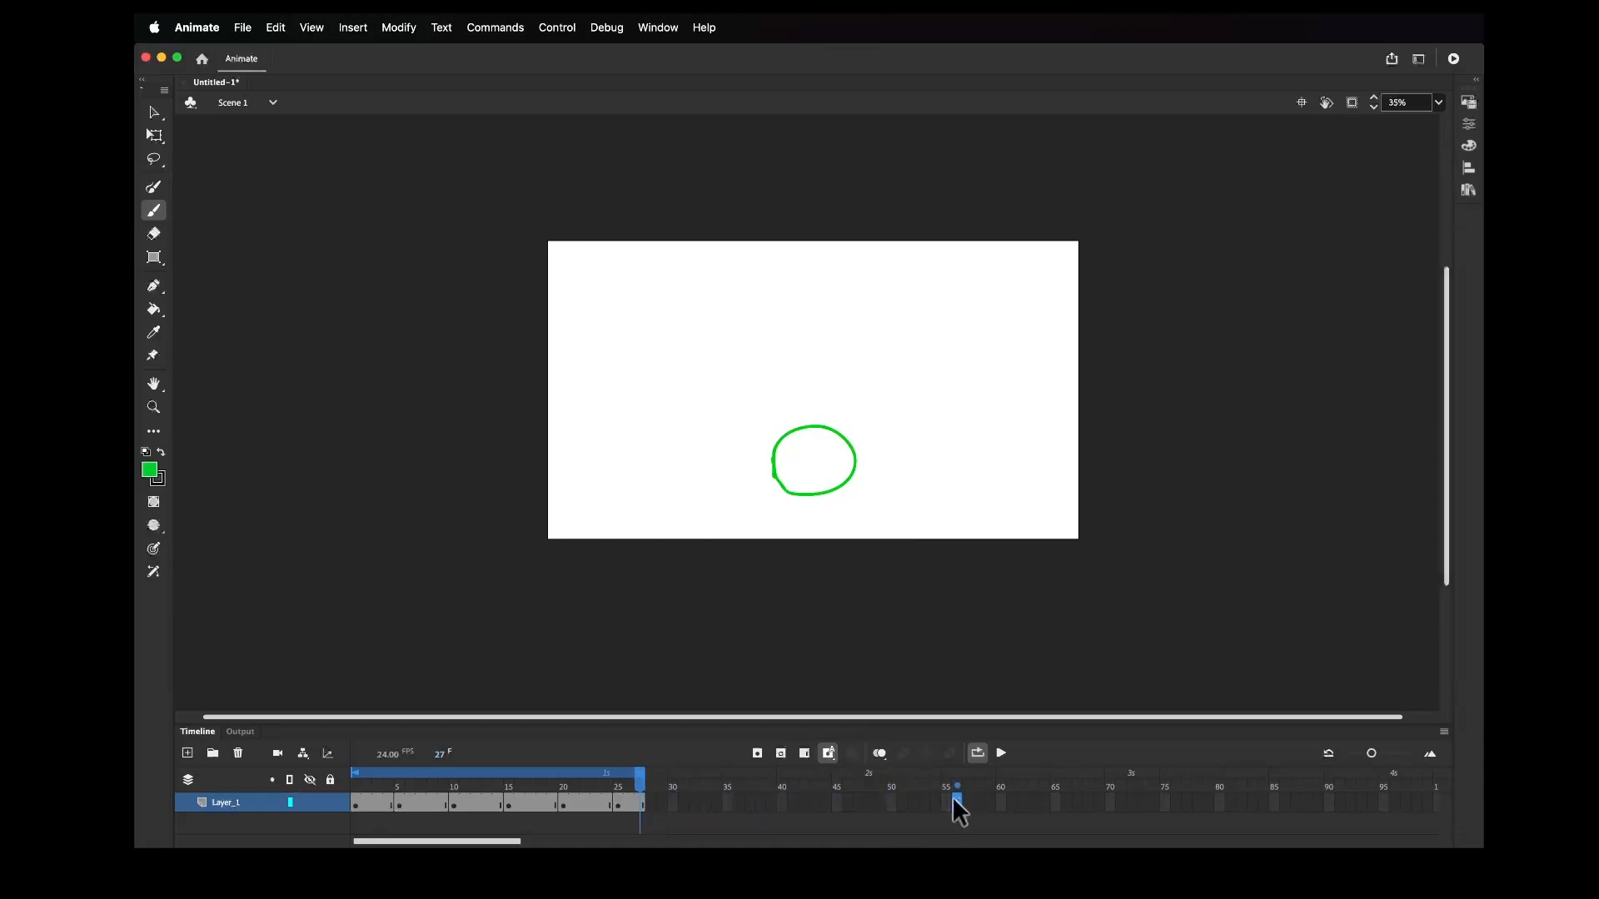
Turn on onion skinning at frame 21 and scrub back through the bounce frames, keeping the loop range at frames 1 to 27
click(573, 799)
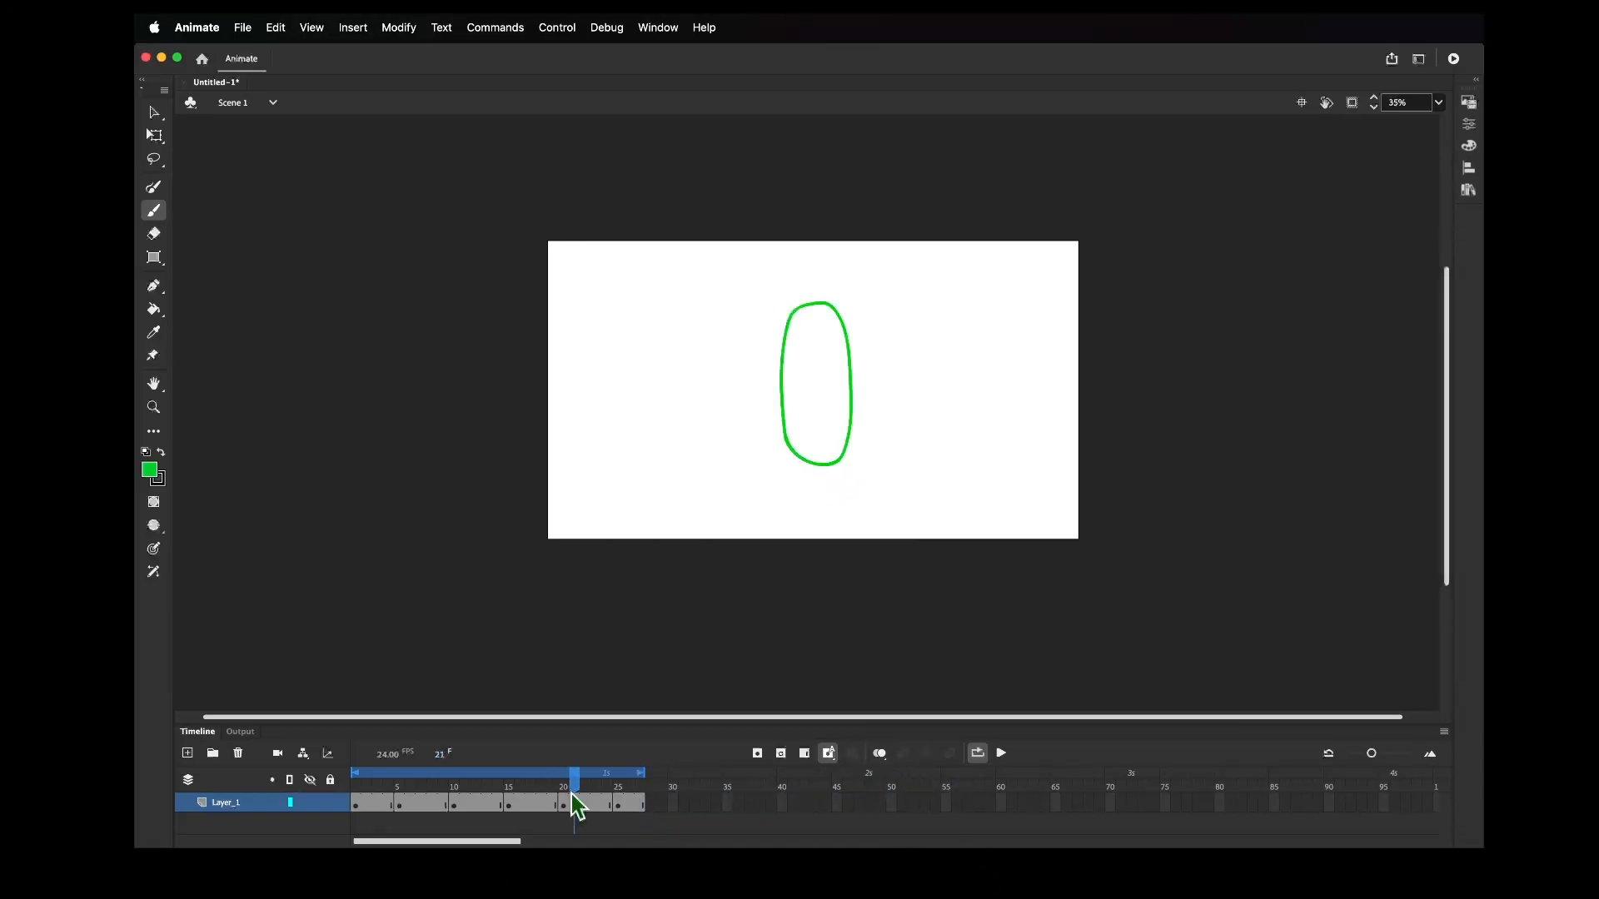
click(879, 754)
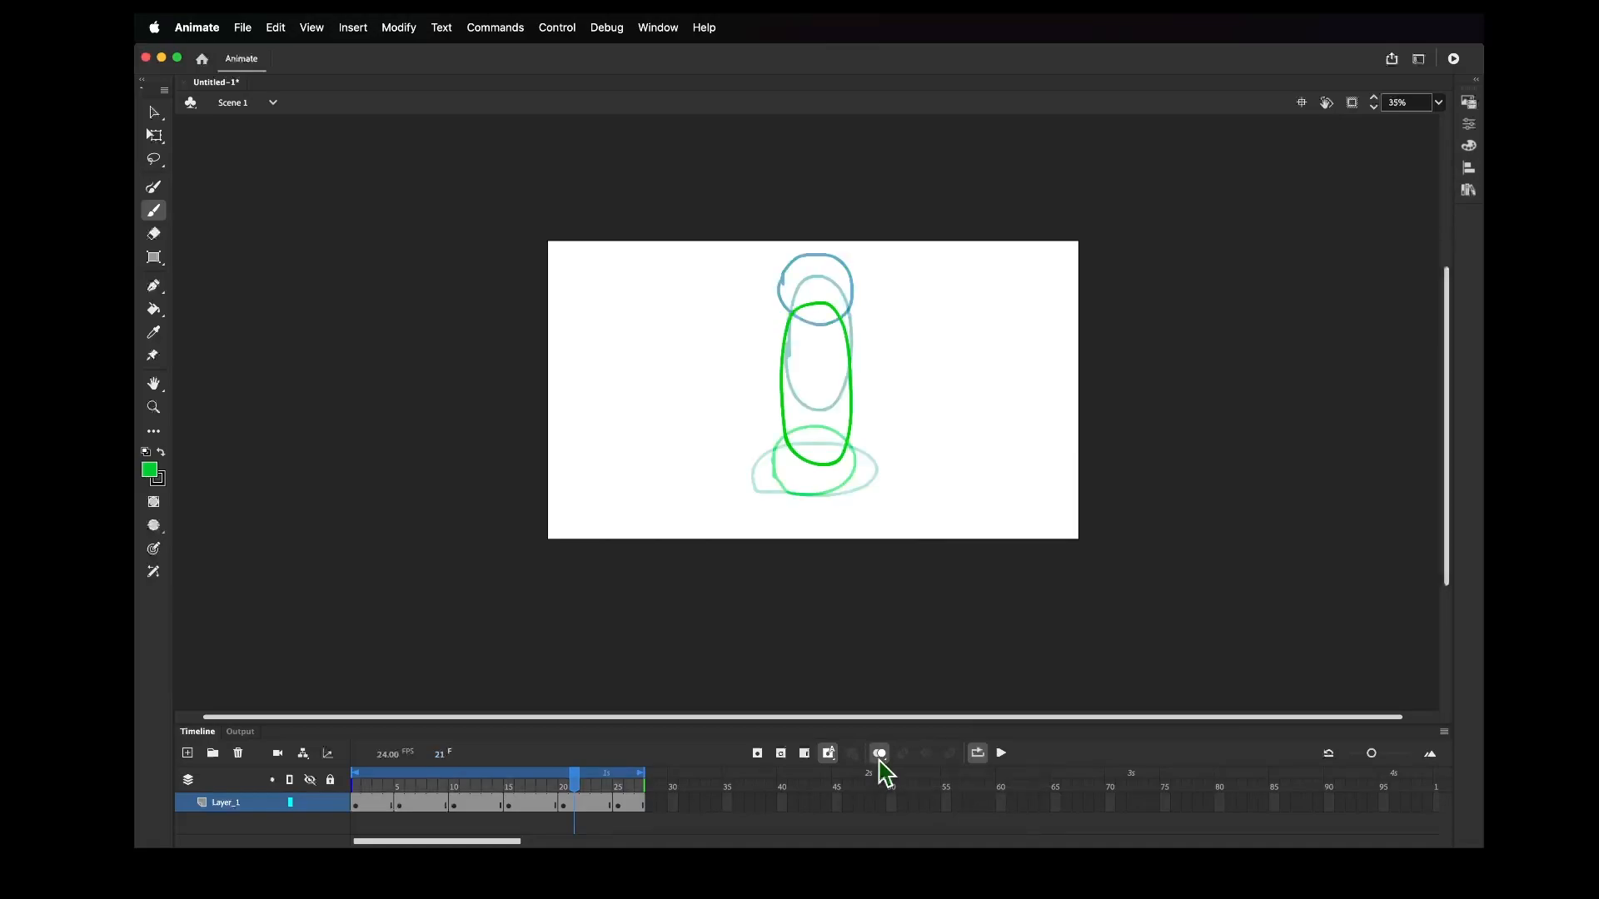
mouse_move(574, 780)
mouse_down()
mouse_move(335, 813)
mouse_move(333, 779)
mouse_up()
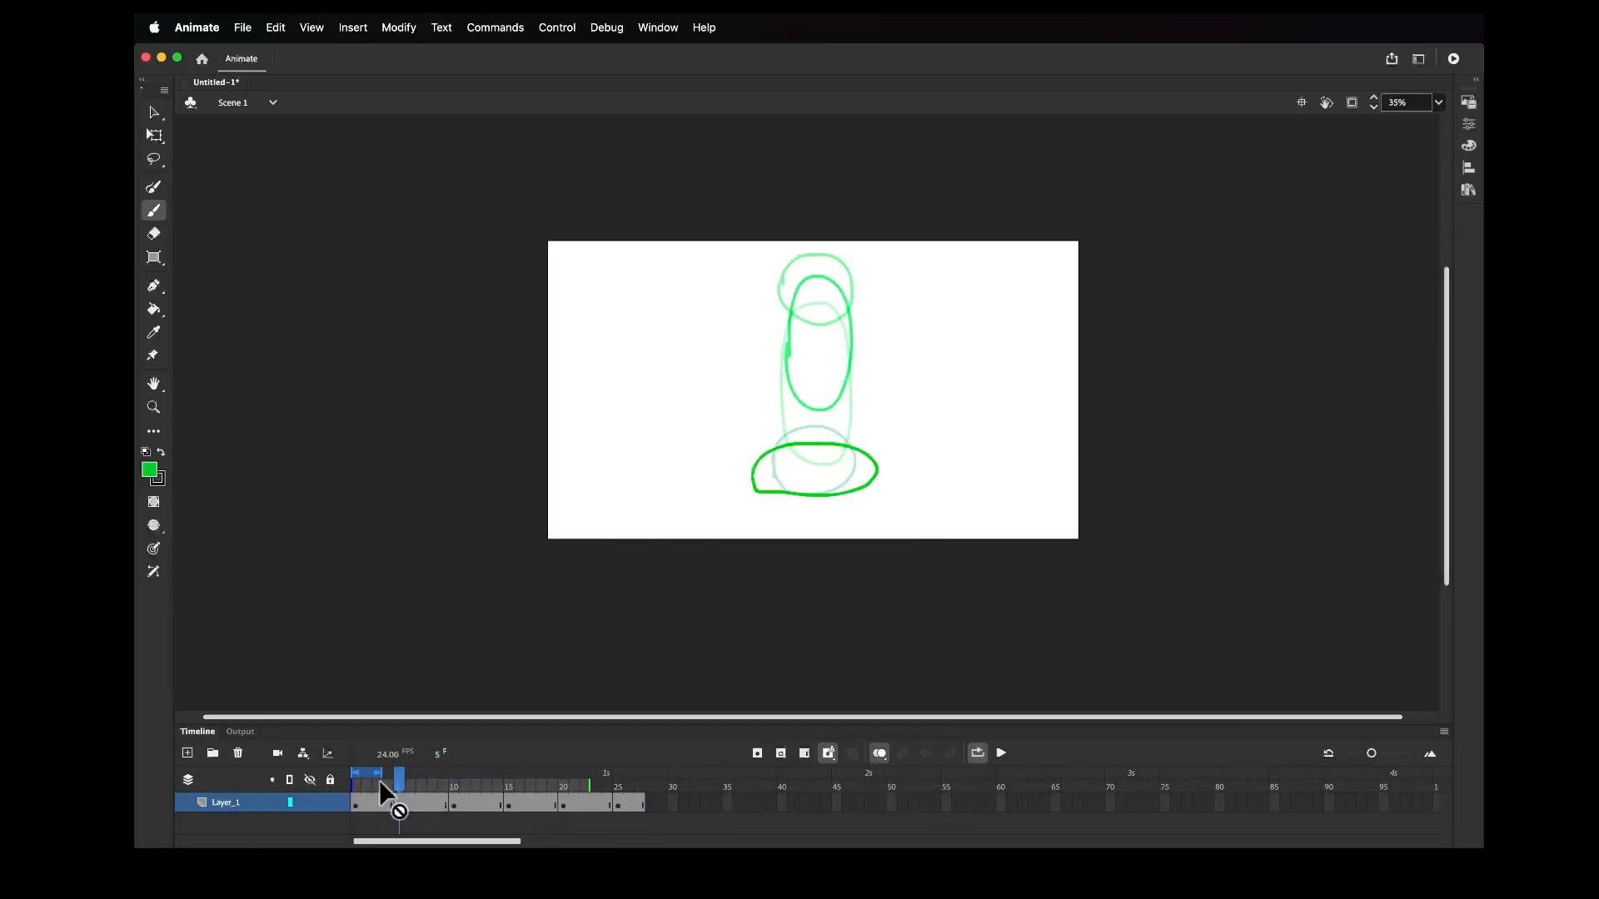
drag(391, 791, 700, 774)
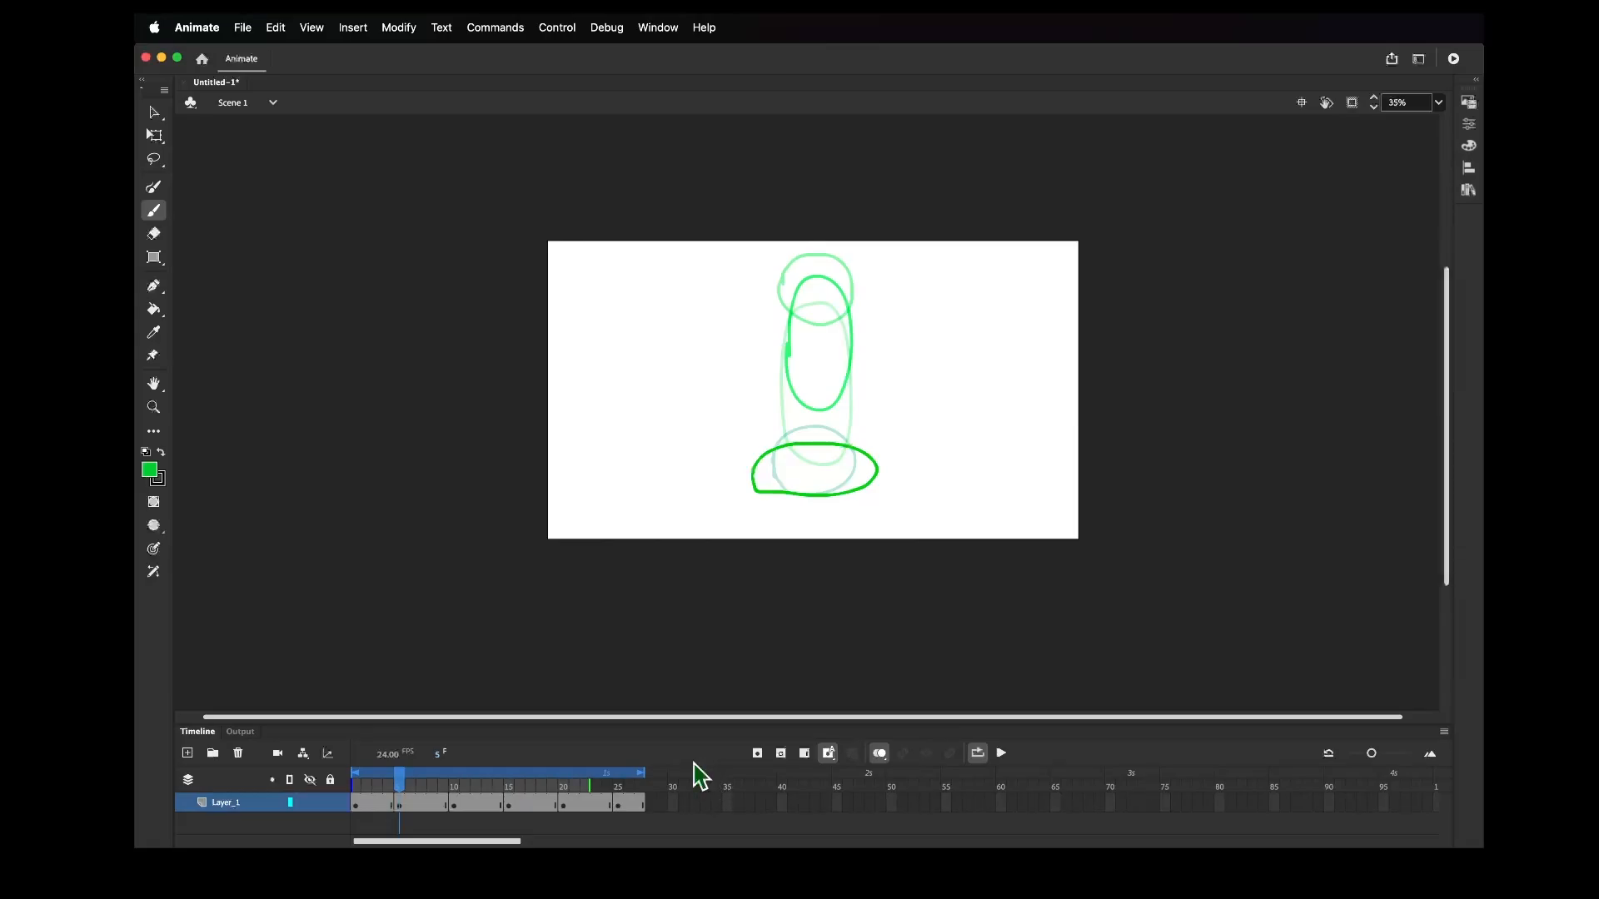
drag(398, 781, 388, 802)
click(408, 804)
Compare the drawings with onion skinning off and on while scrubbing the timeline, leaving it on and returning to frame 1
click(879, 754)
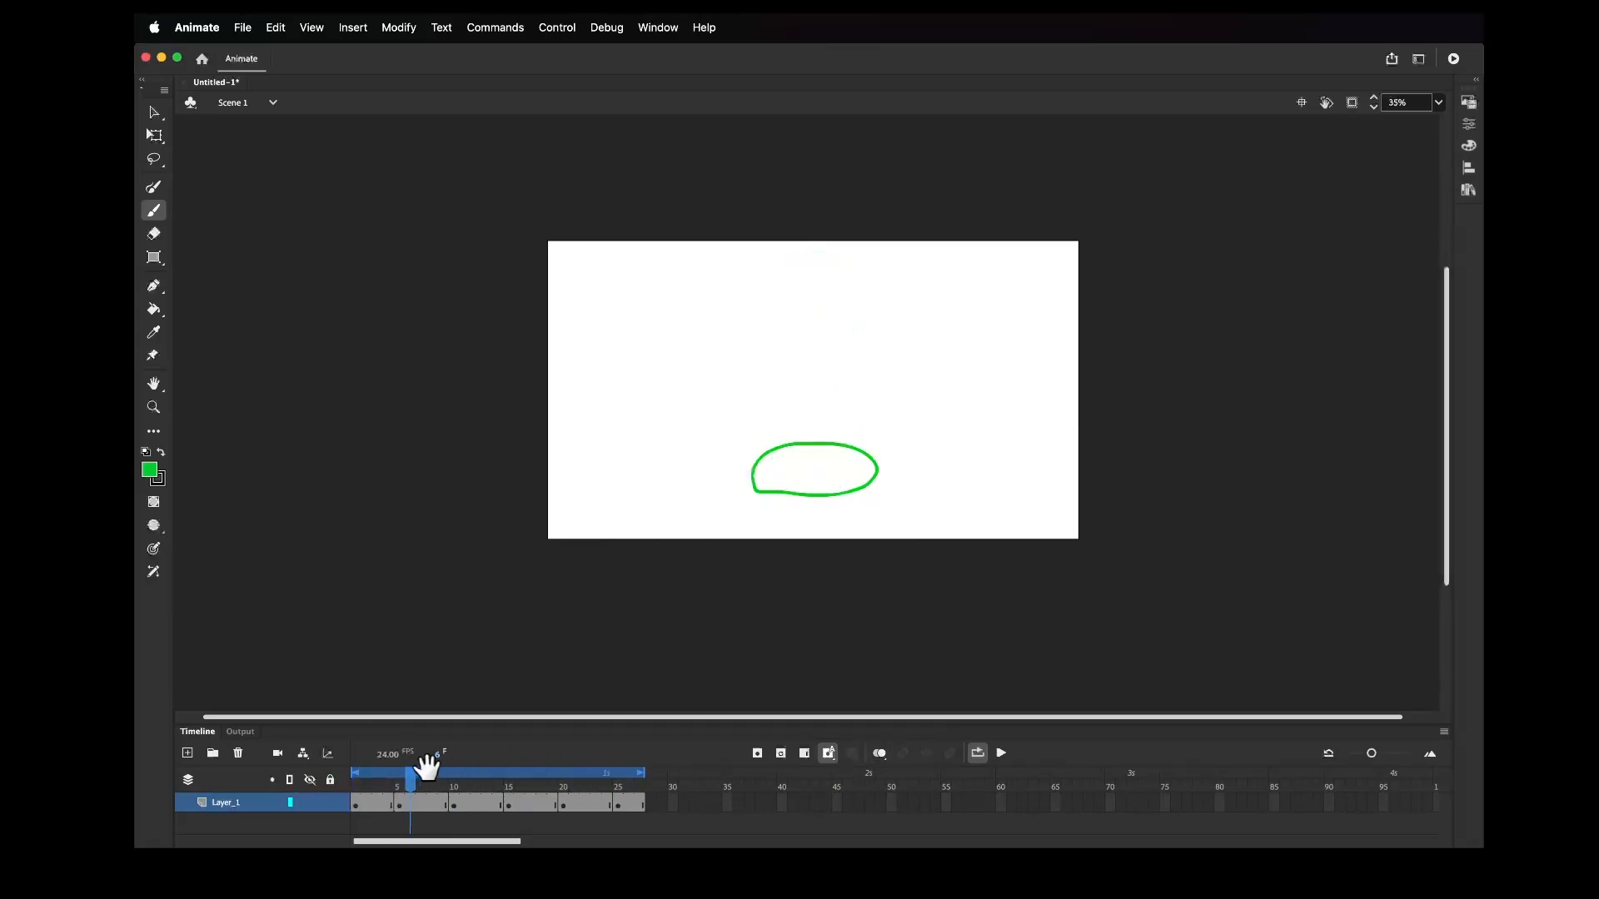
mouse_move(411, 785)
mouse_down()
mouse_move(378, 782)
mouse_move(633, 766)
mouse_move(366, 778)
mouse_move(738, 761)
mouse_move(415, 785)
mouse_move(660, 791)
mouse_move(379, 798)
mouse_move(554, 786)
mouse_move(607, 807)
mouse_move(557, 824)
mouse_move(421, 821)
mouse_up()
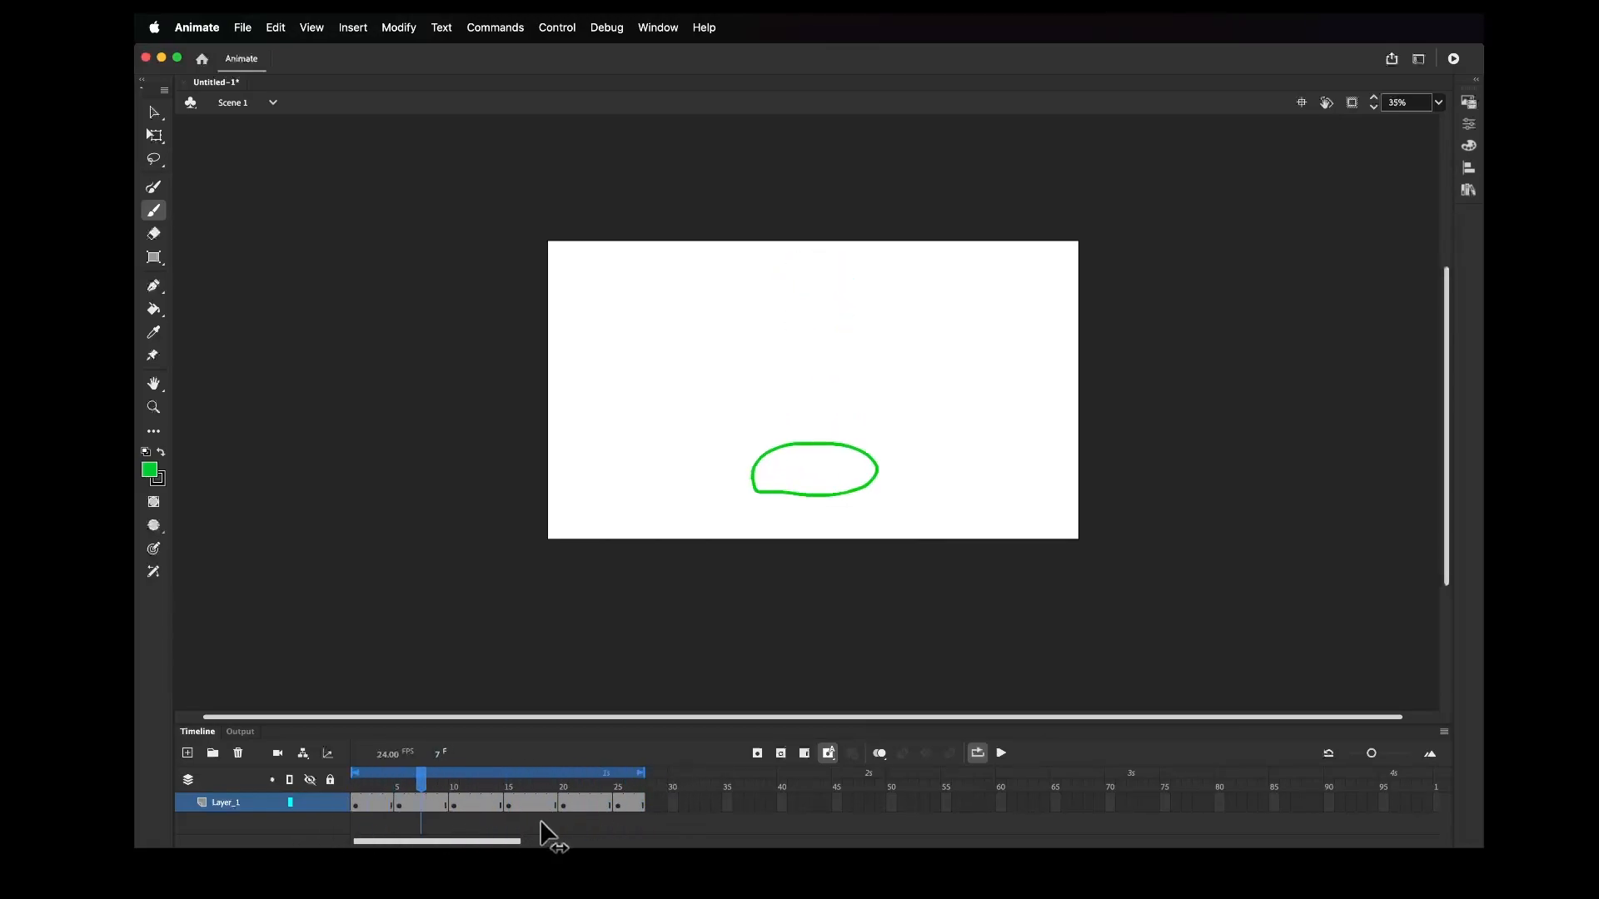
click(879, 753)
mouse_move(479, 795)
mouse_down()
mouse_move(379, 785)
mouse_move(593, 776)
mouse_move(525, 792)
mouse_up()
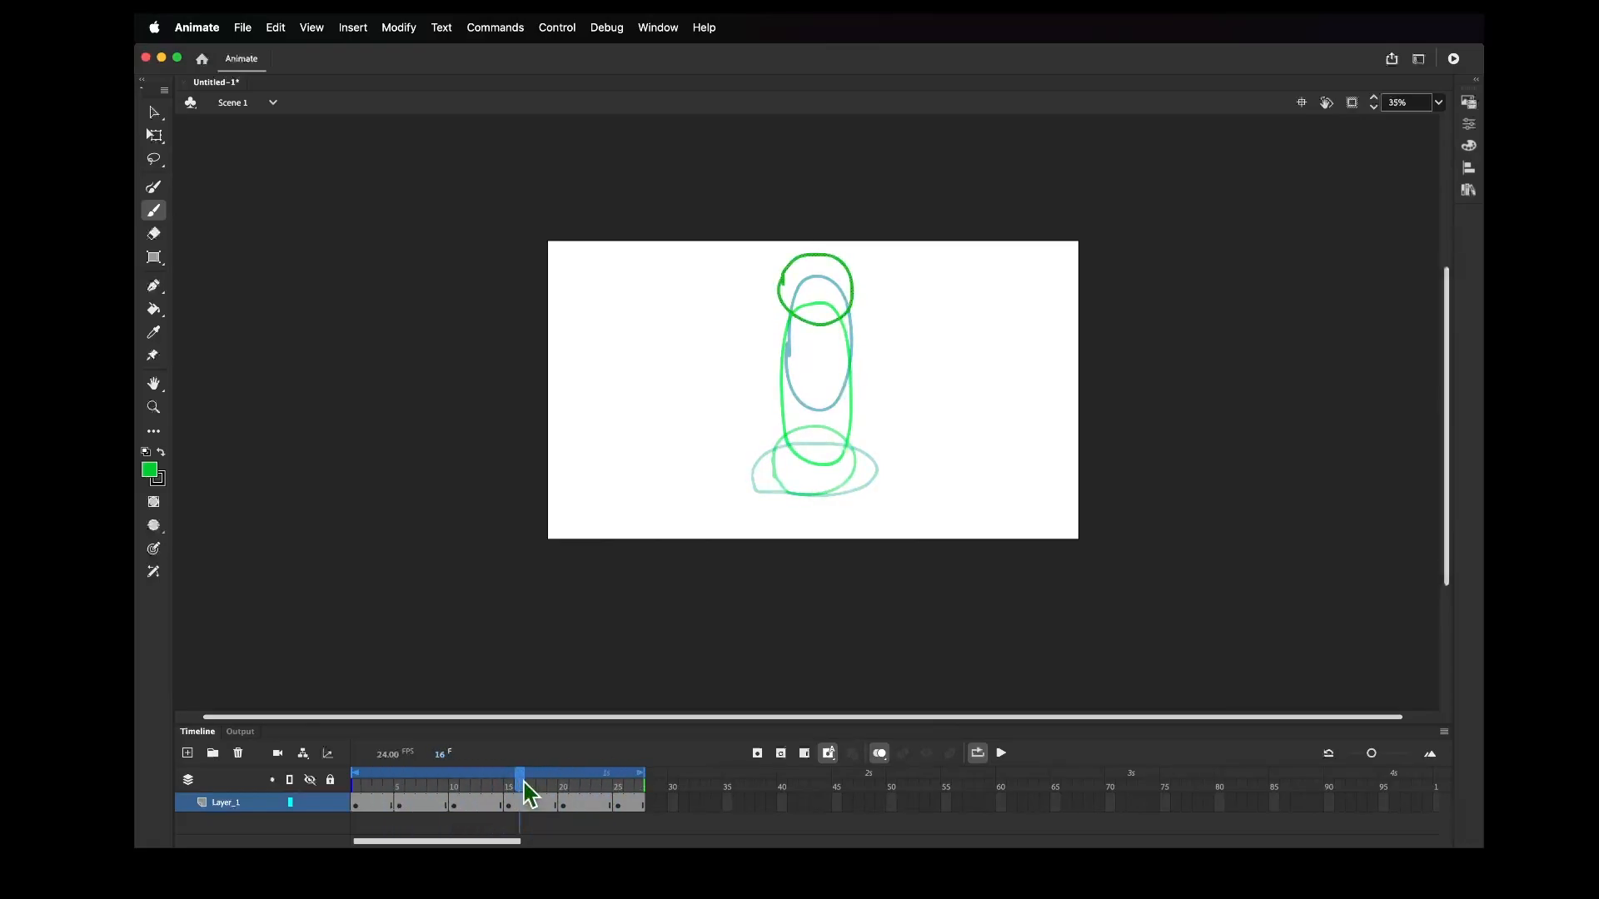
click(585, 779)
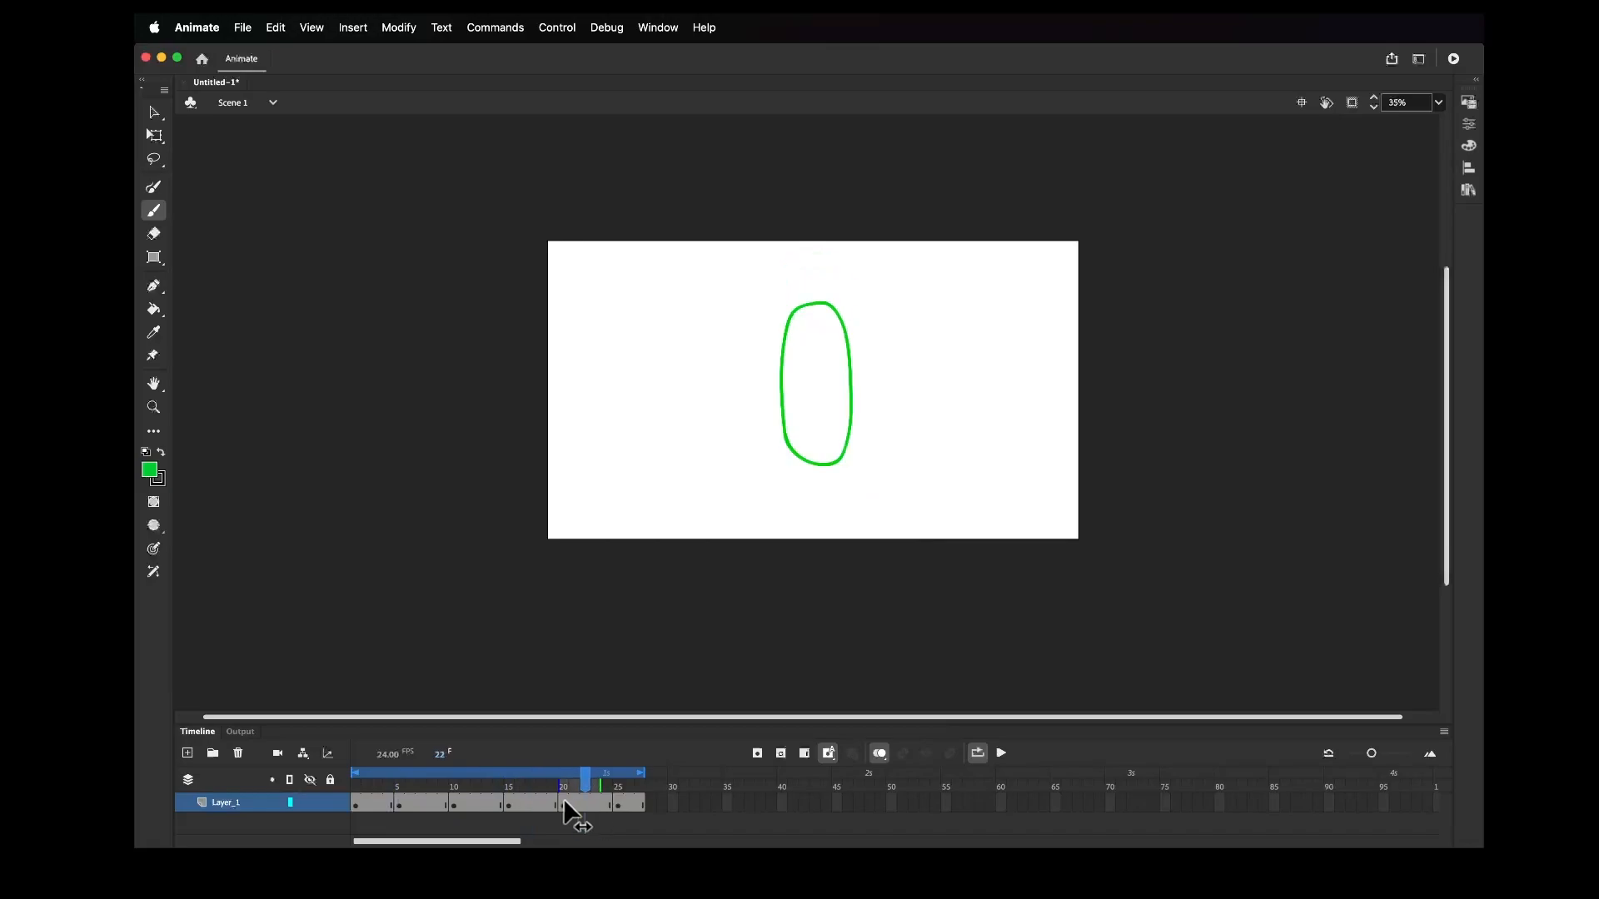
drag(566, 812, 328, 821)
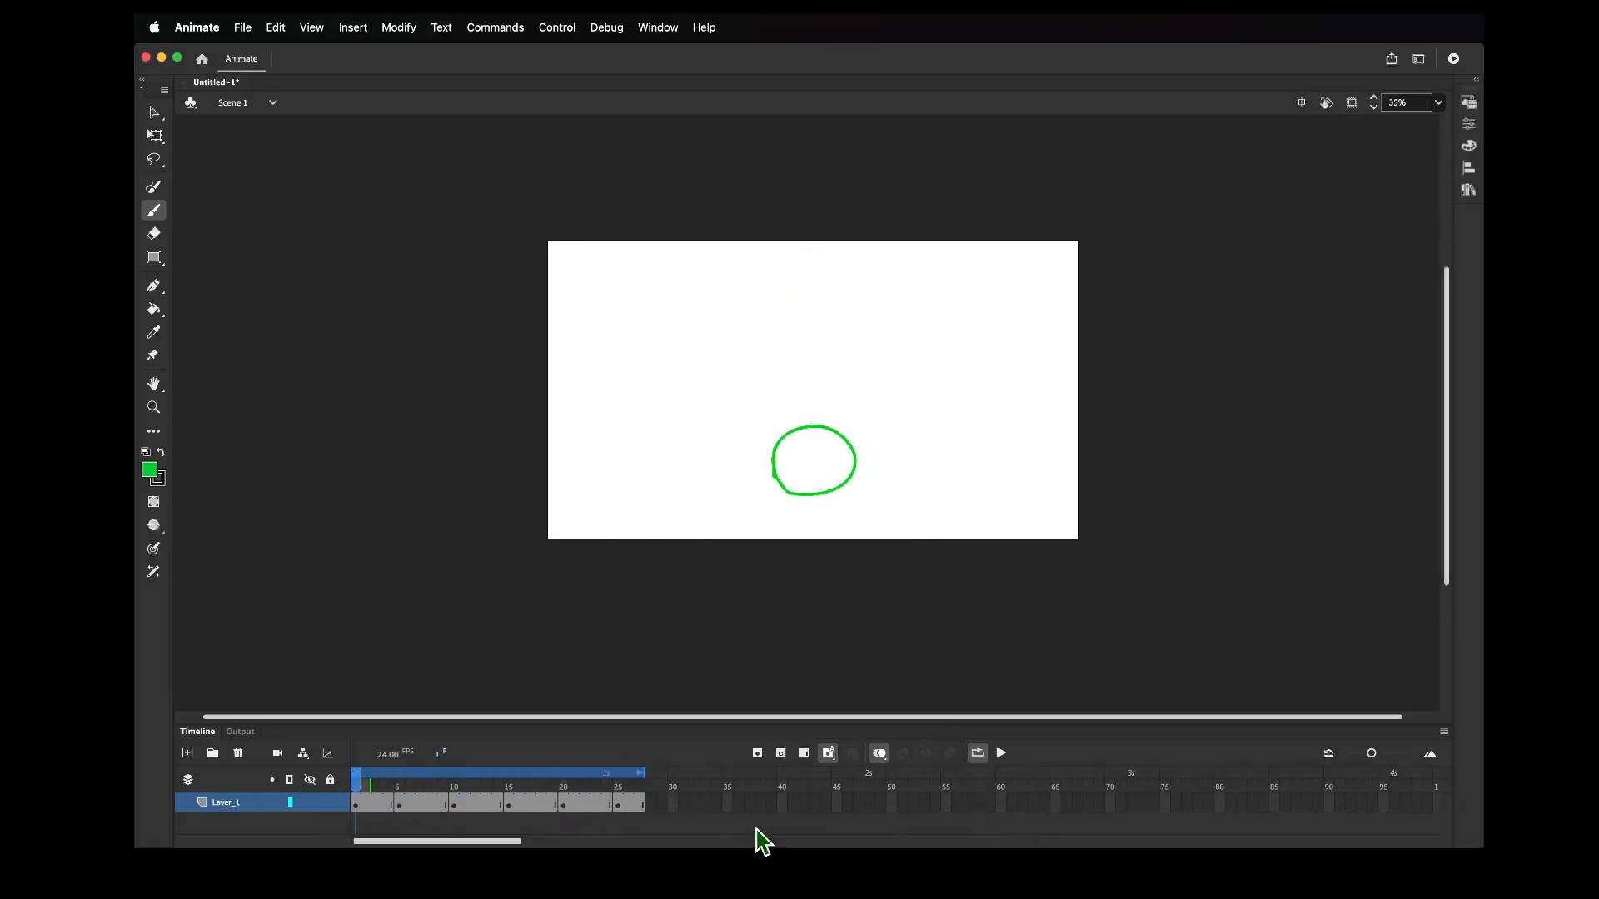
Switch to System Settings, view the arrangement of the mirrored displays, and move the settings window off the Animate stage
click(997, 873)
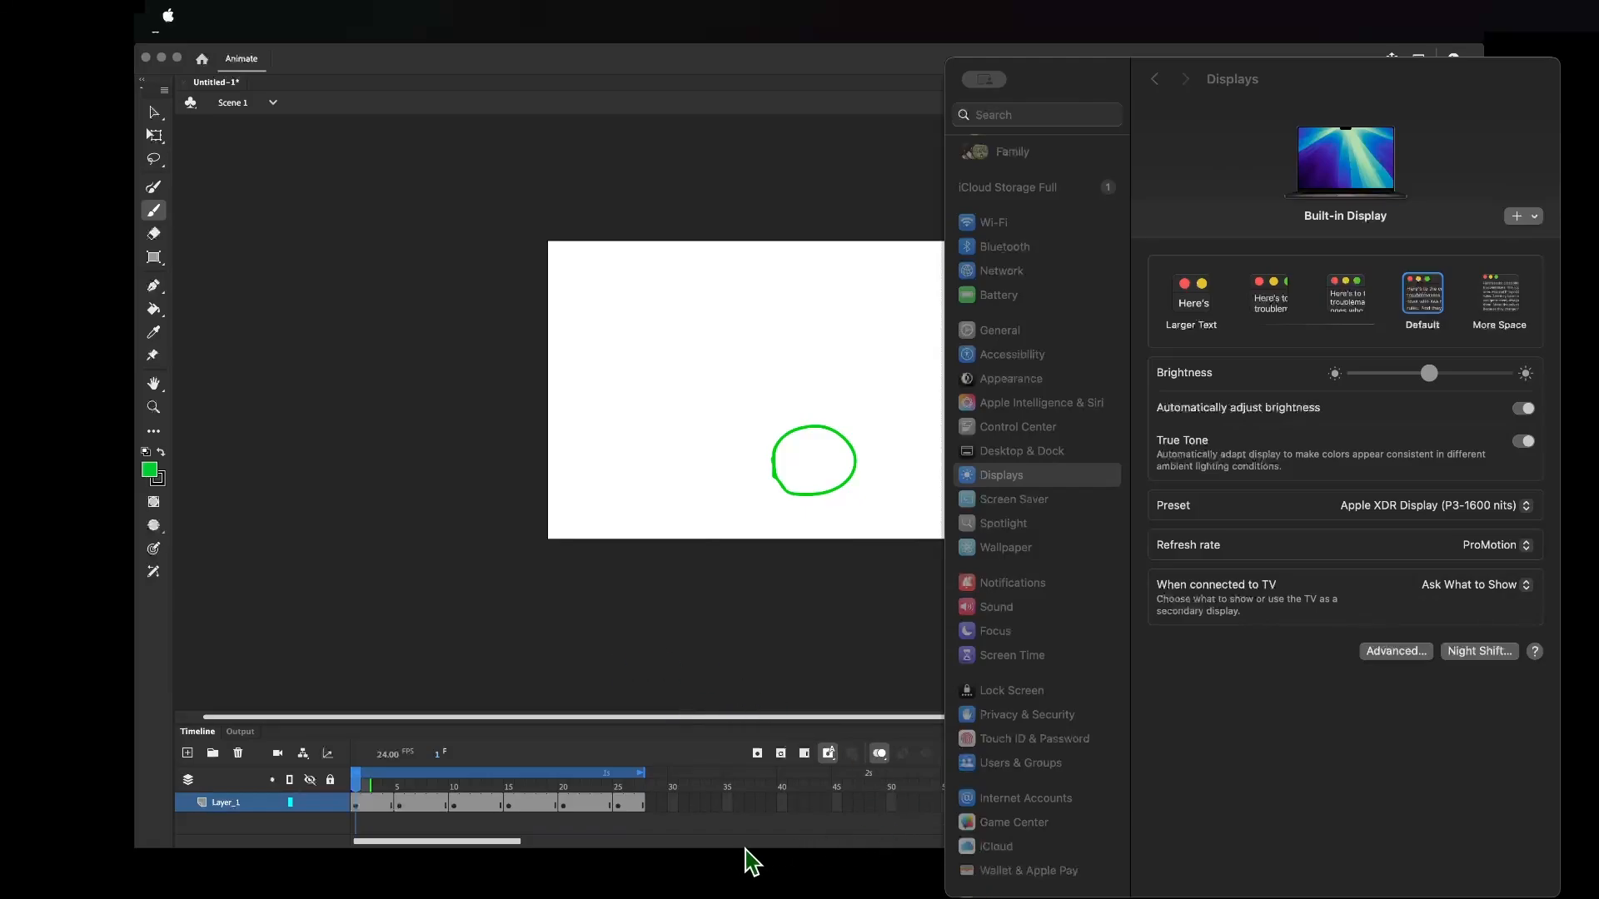
click(725, 865)
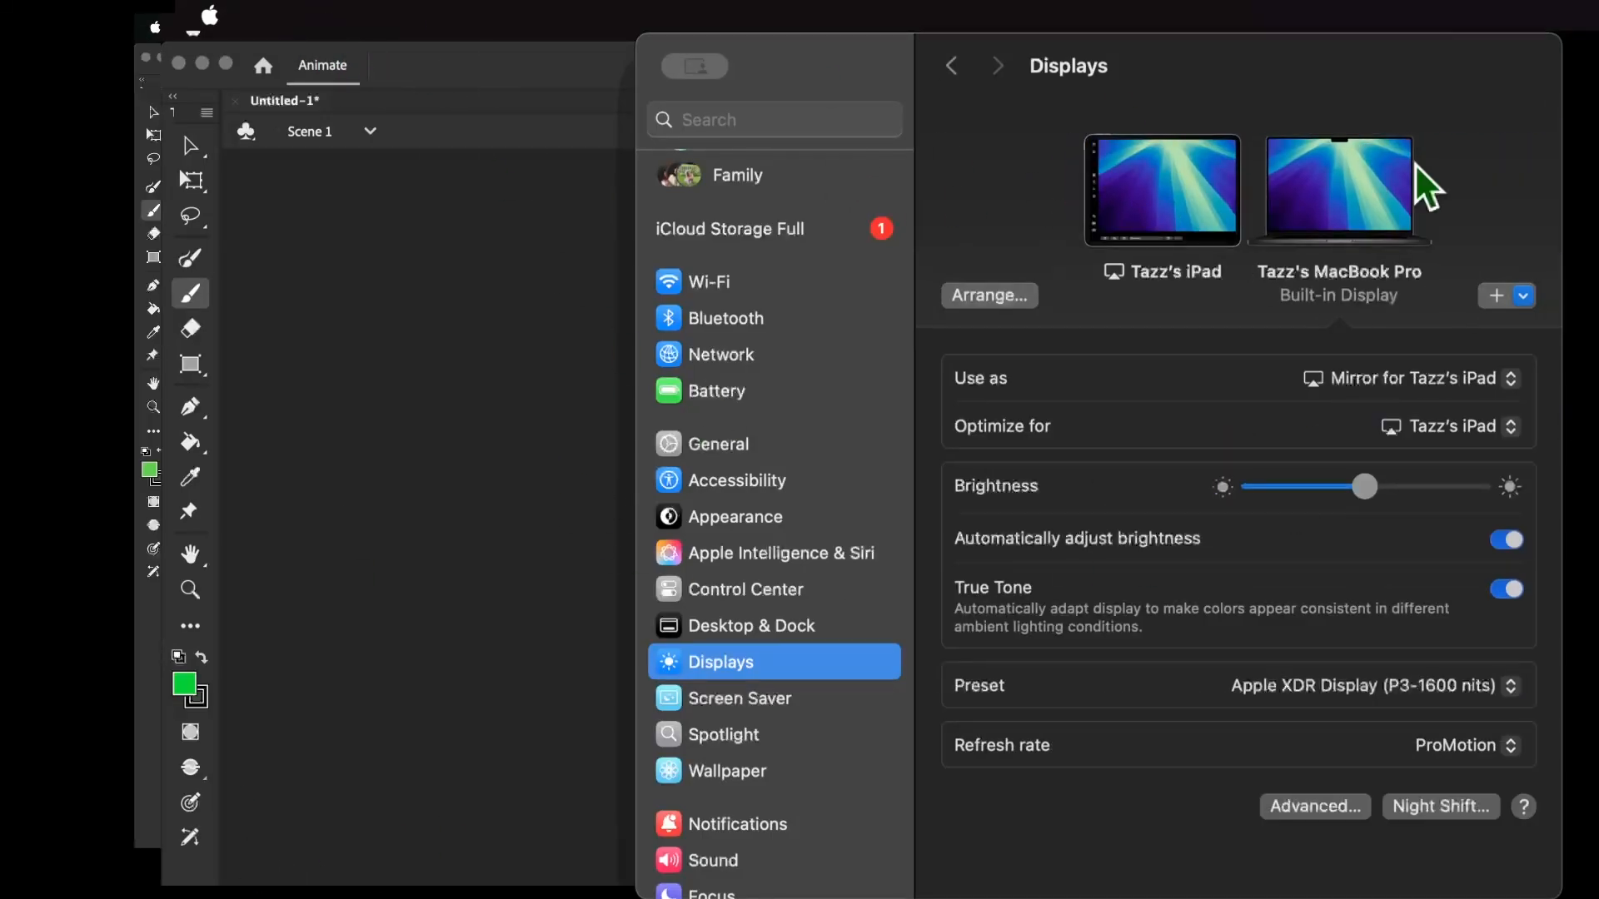
click(1014, 298)
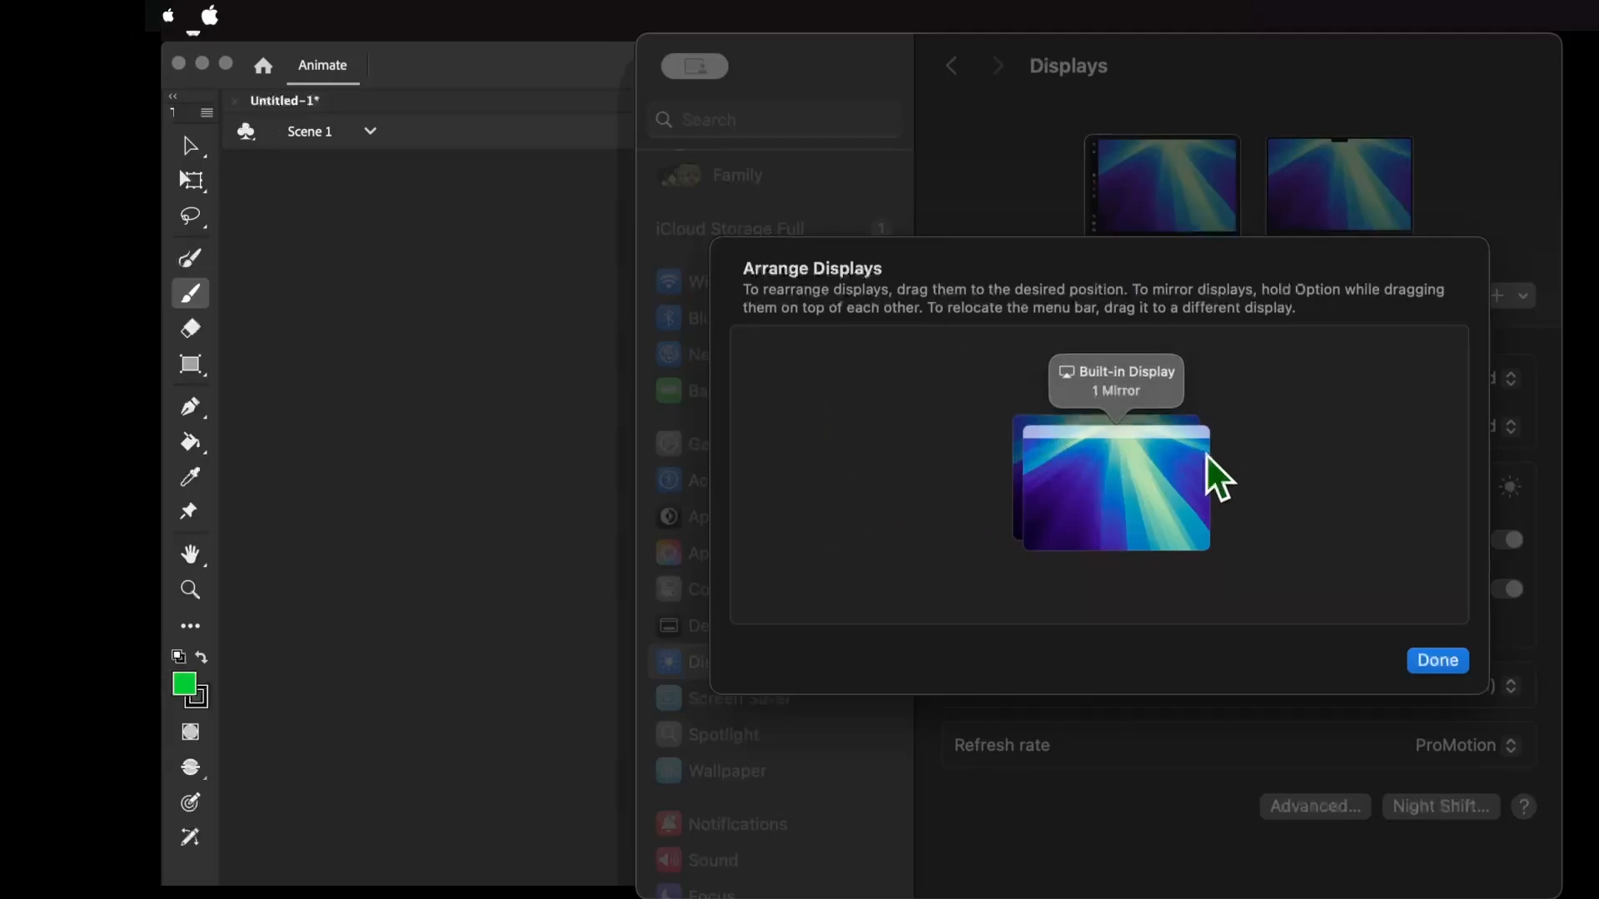
click(1428, 663)
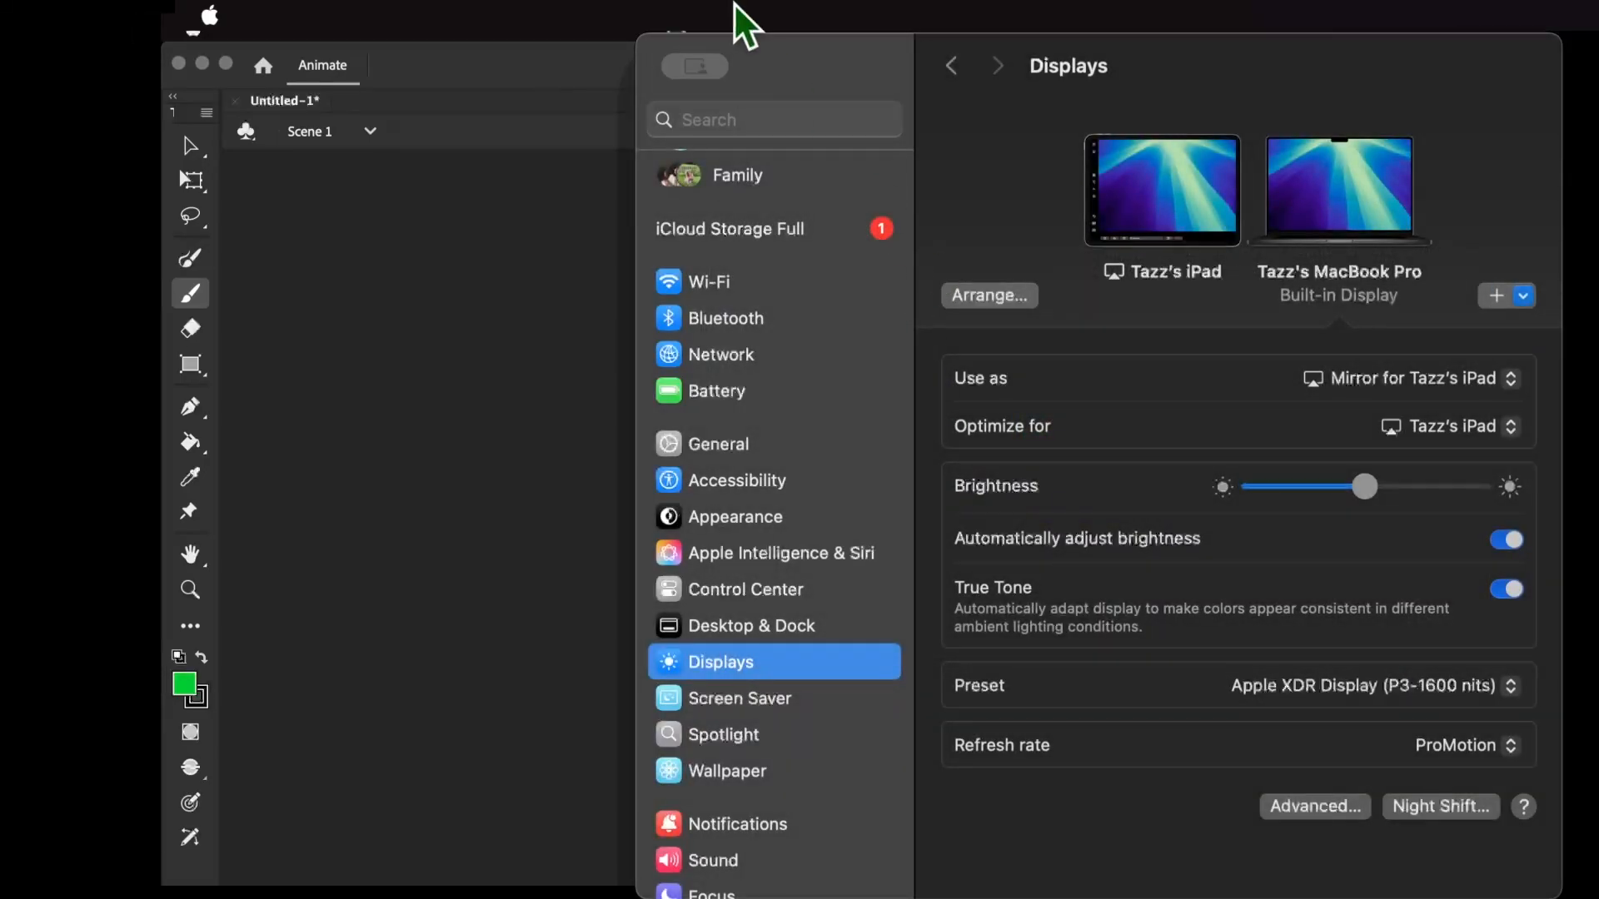
drag(806, 42, 991, 458)
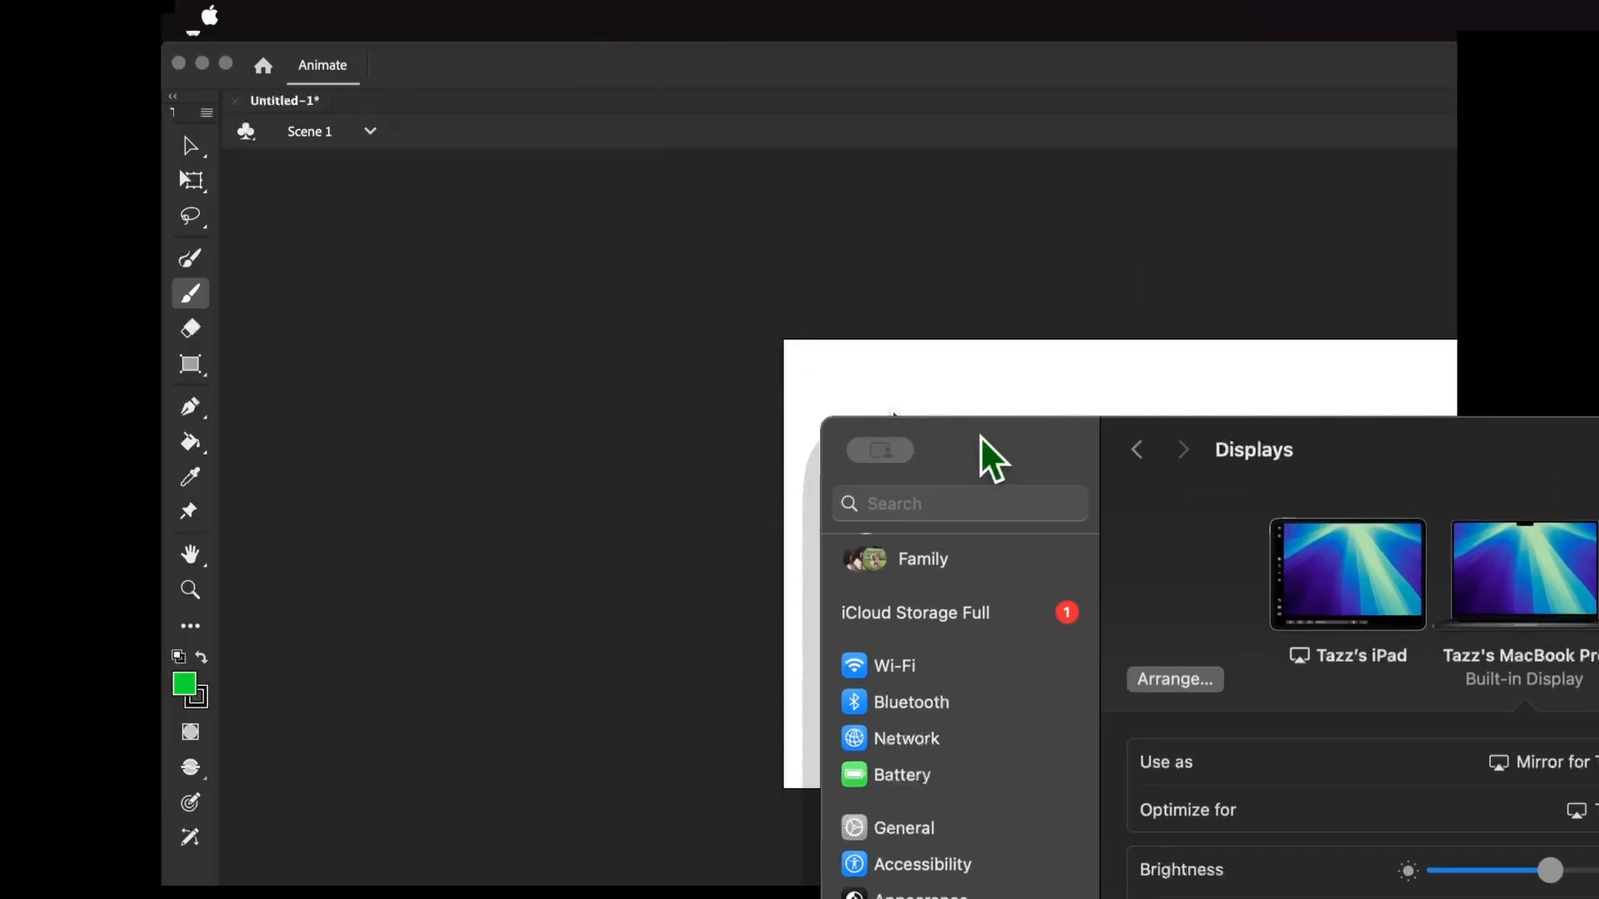
drag(981, 435, 1598, 837)
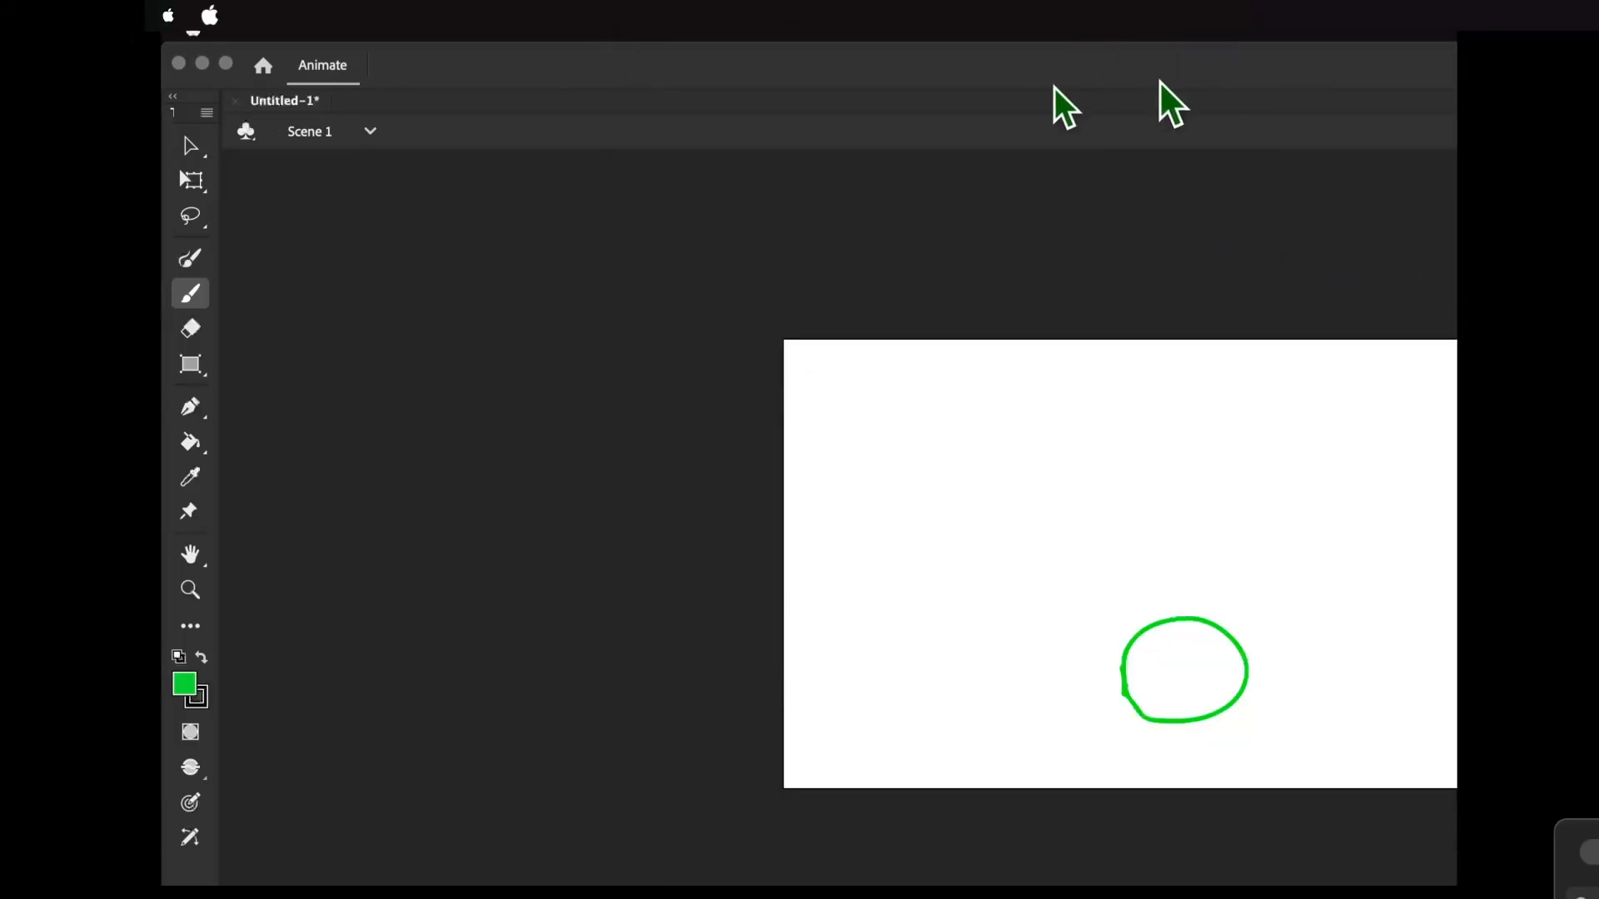
Pan around the stage in all directions to examine the canvas and the empty pasteboard around it
scroll(1129, 449, up, 12)
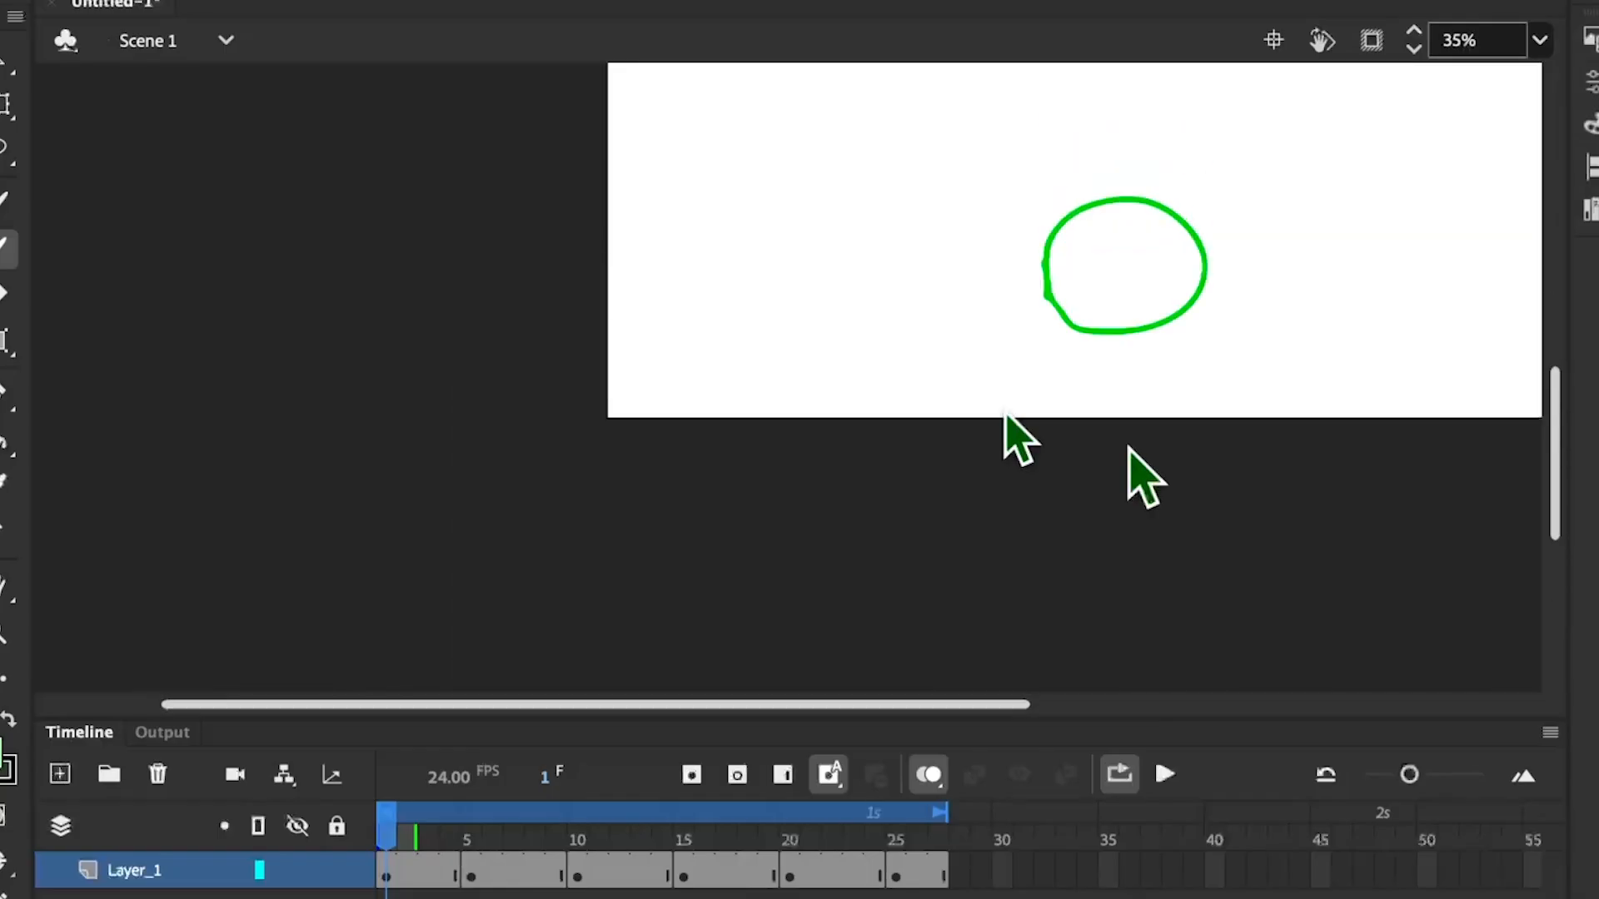
scroll(1129, 450, down, 10)
scroll(1128, 450, right, 4)
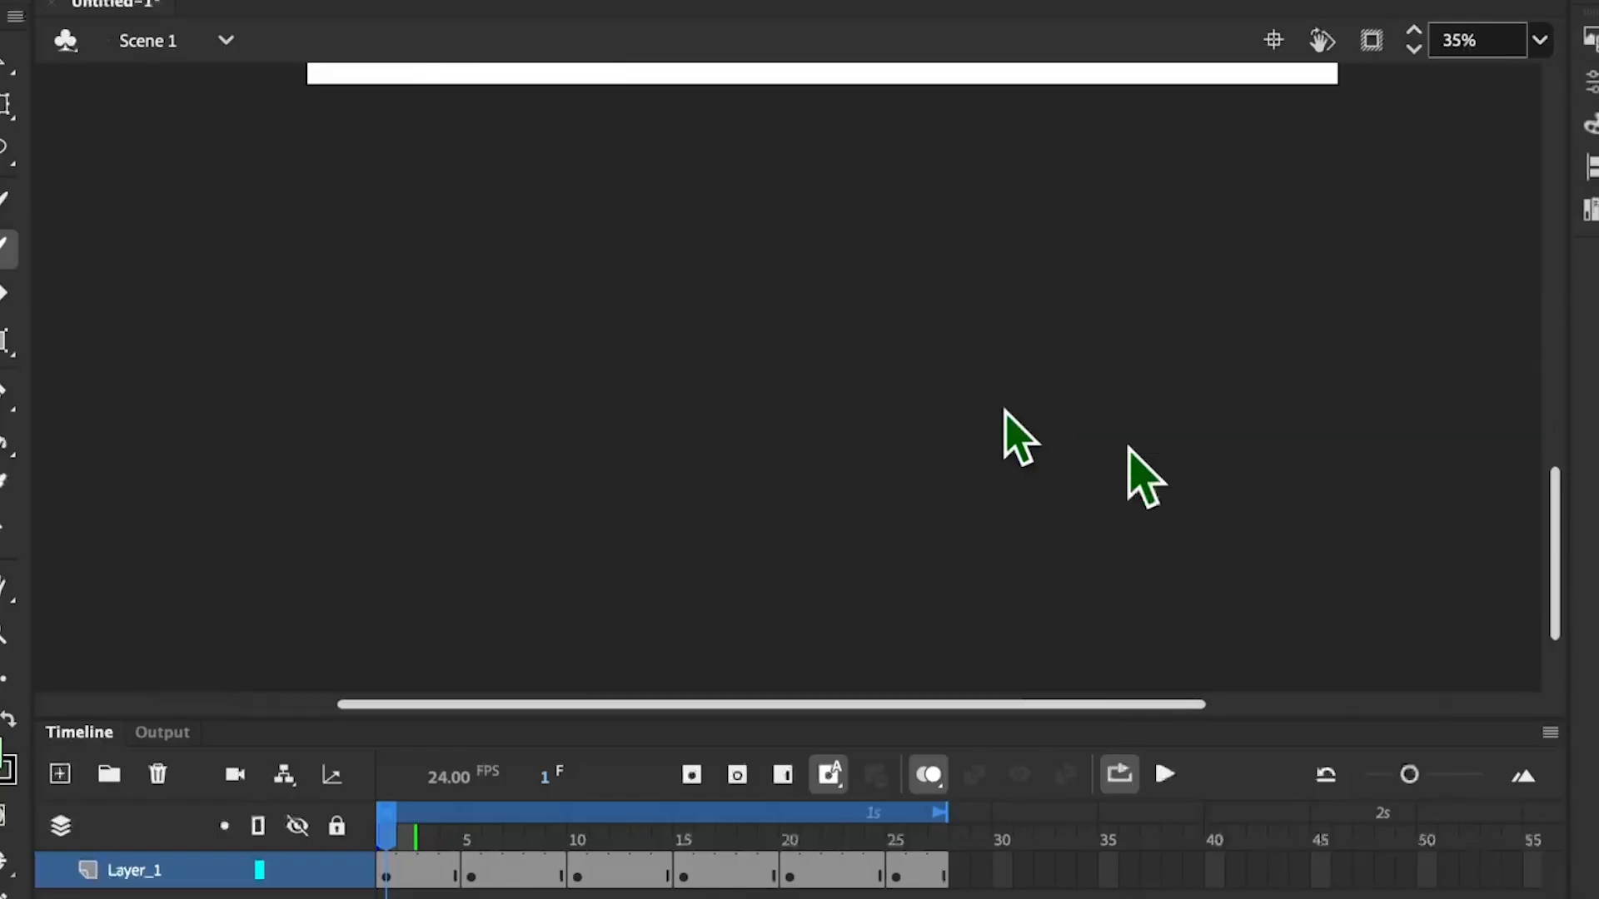
scroll(1128, 450, down, 2)
scroll(1128, 450, up, 10)
scroll(1128, 450, right, 5)
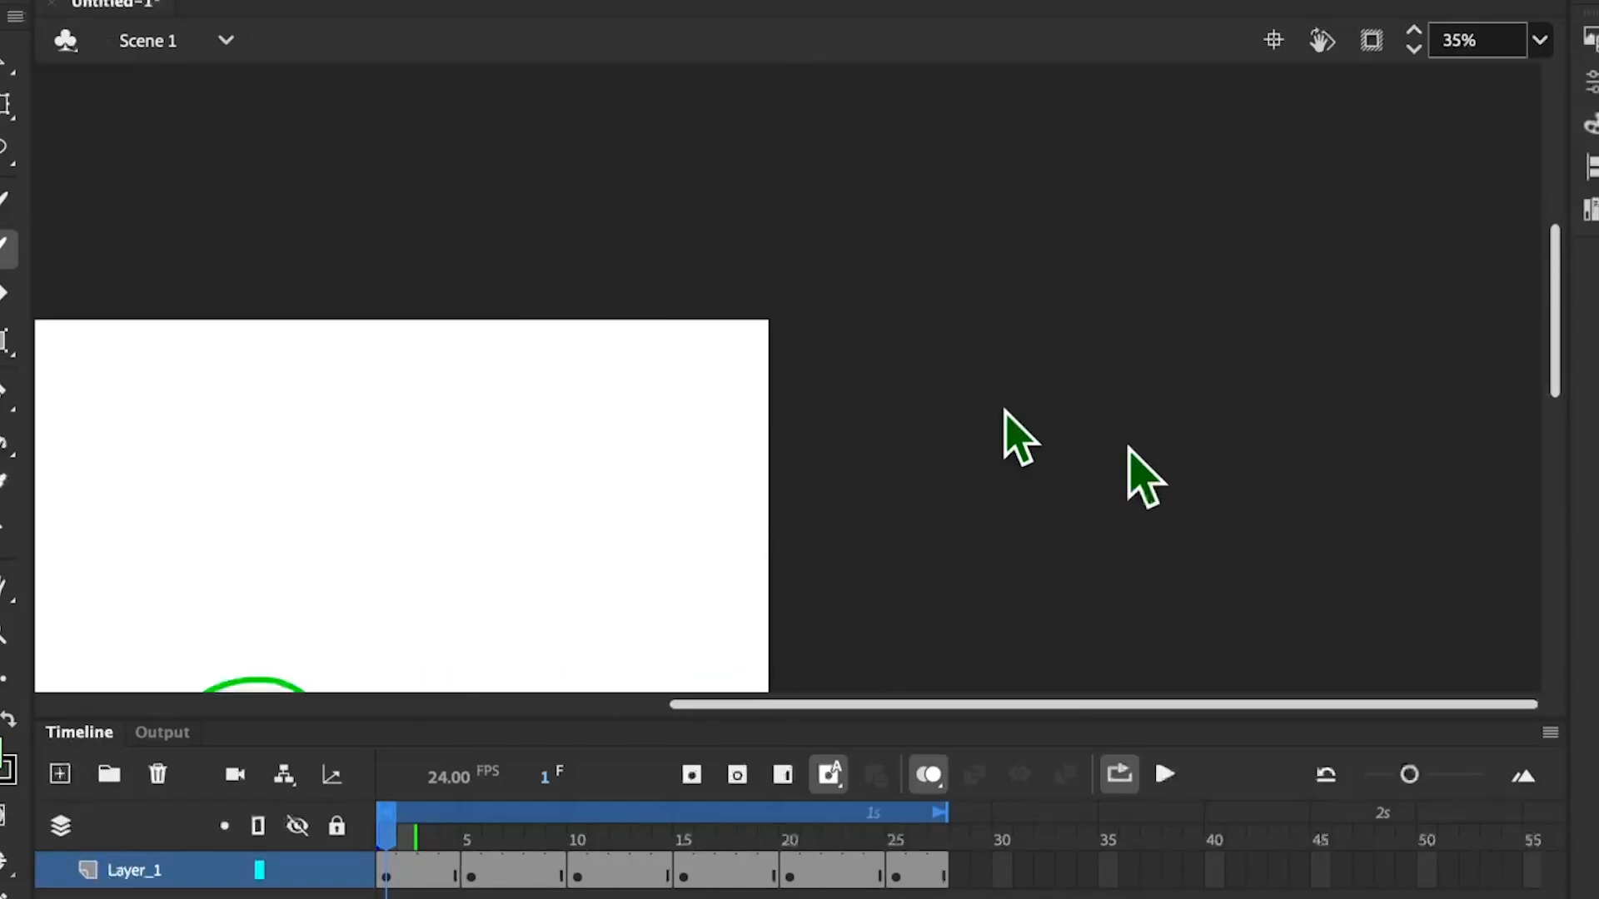
scroll(1128, 447, left, 10)
scroll(1129, 447, down, 10)
scroll(1128, 447, right, 10)
scroll(1128, 447, up, 10)
scroll(1128, 448, left, 5)
scroll(1128, 447, down, 10)
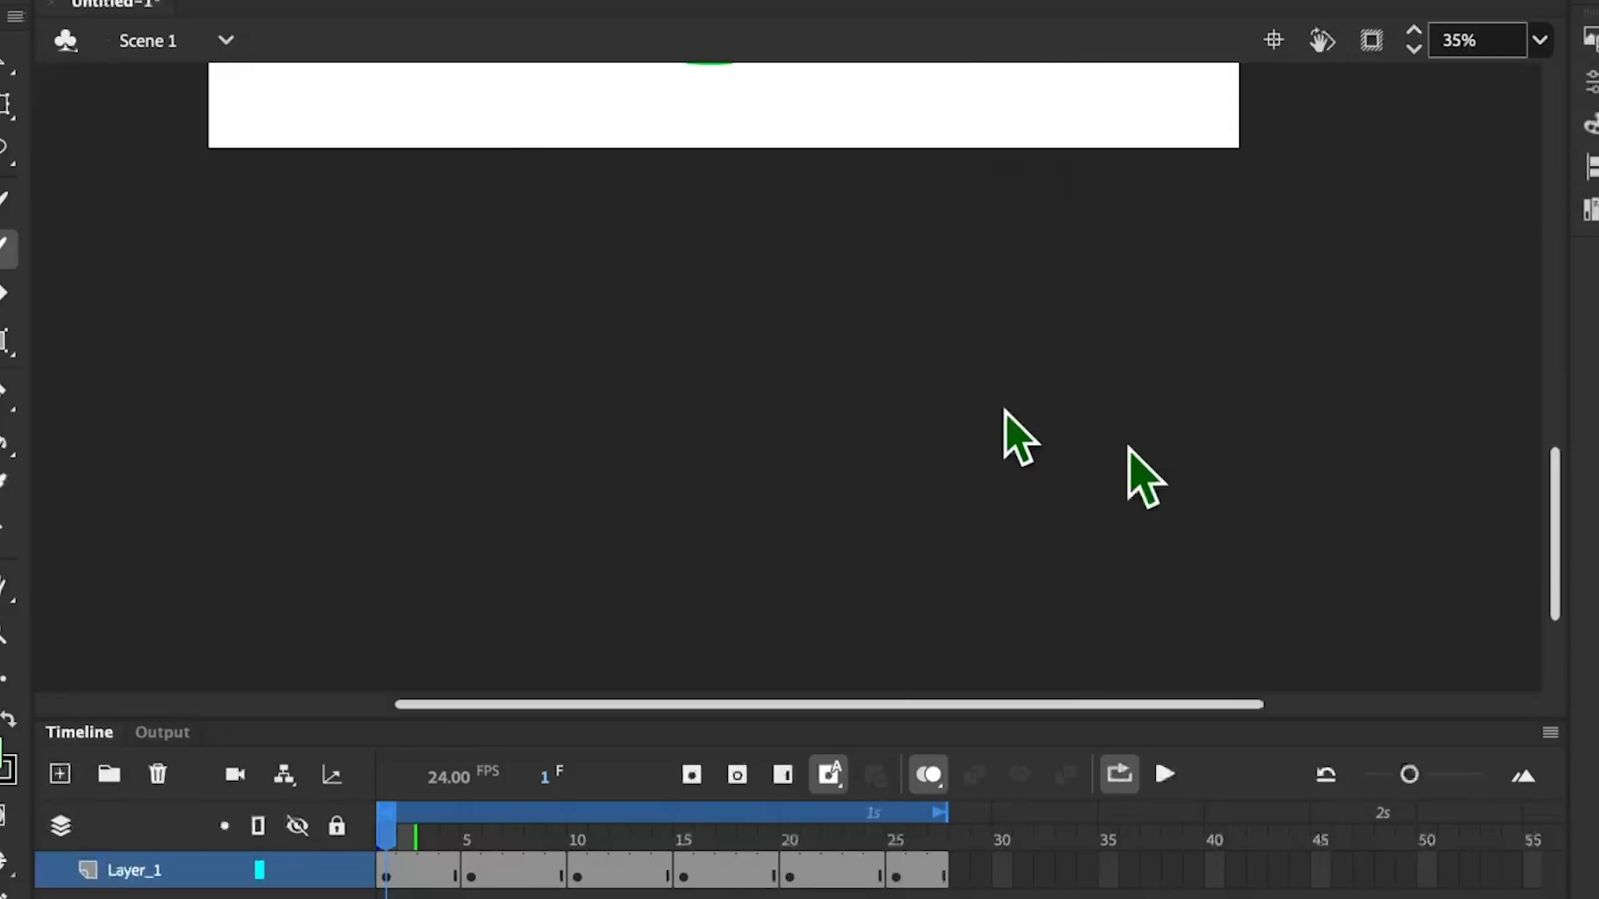
scroll(1128, 447, up, 7)
scroll(1128, 447, left, 4)
scroll(1129, 447, right, 10)
scroll(1128, 448, down, 5)
scroll(1128, 447, left, 4)
scroll(1129, 447, up, 5)
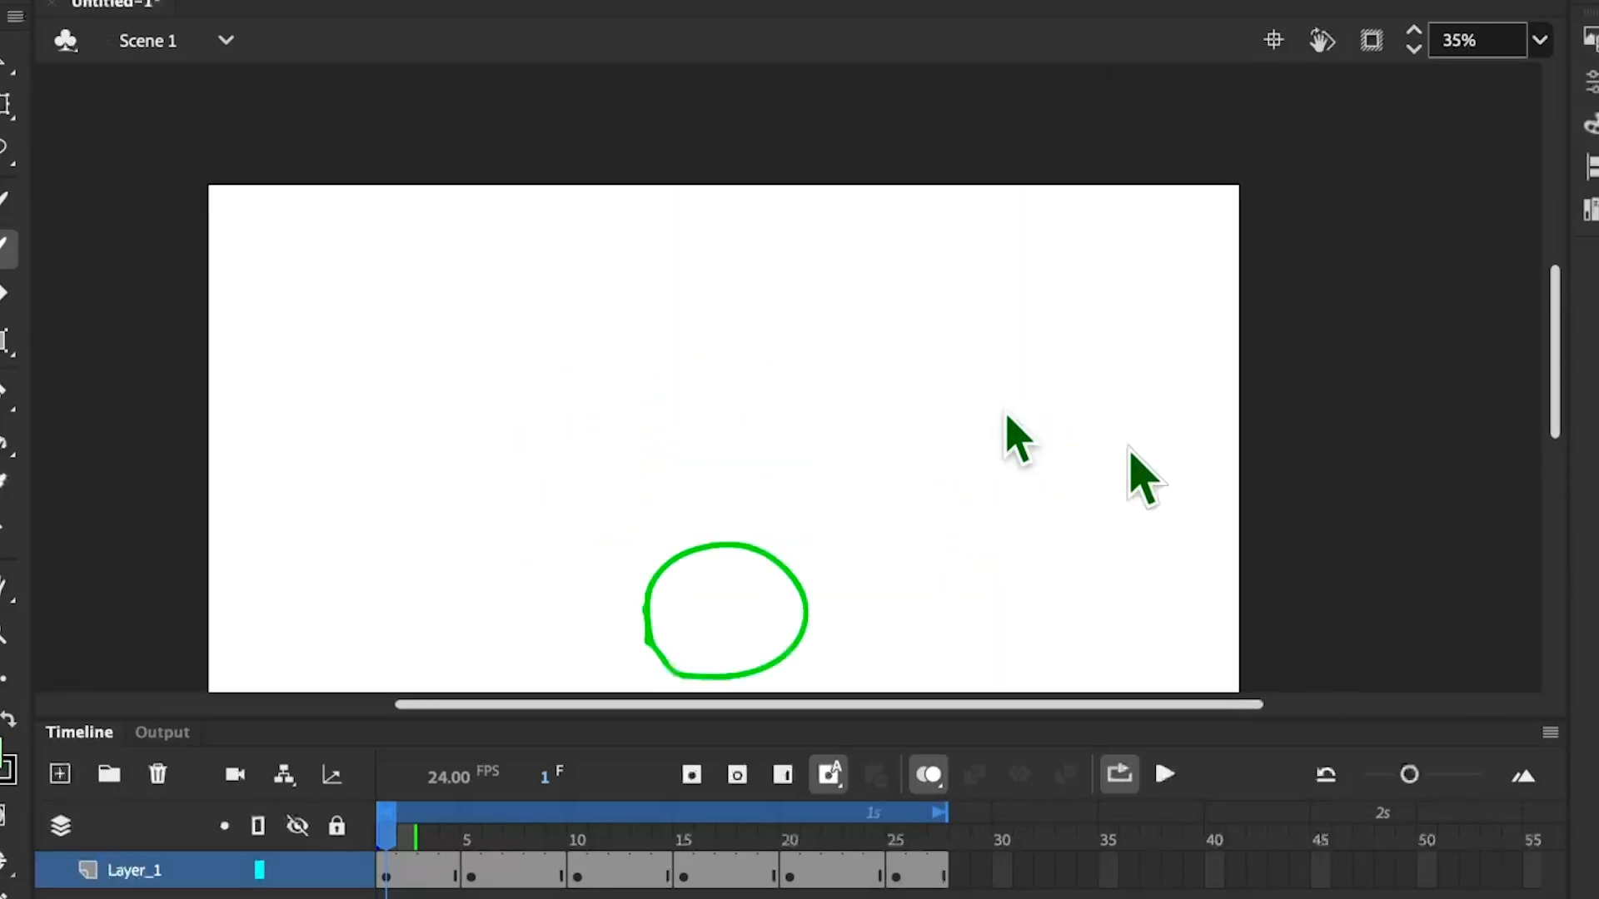
scroll(1128, 447, left, 12)
scroll(1129, 448, up, 6)
scroll(1129, 447, right, 10)
scroll(1128, 448, down, 8)
scroll(1129, 447, left, 5)
scroll(1128, 447, up, 2)
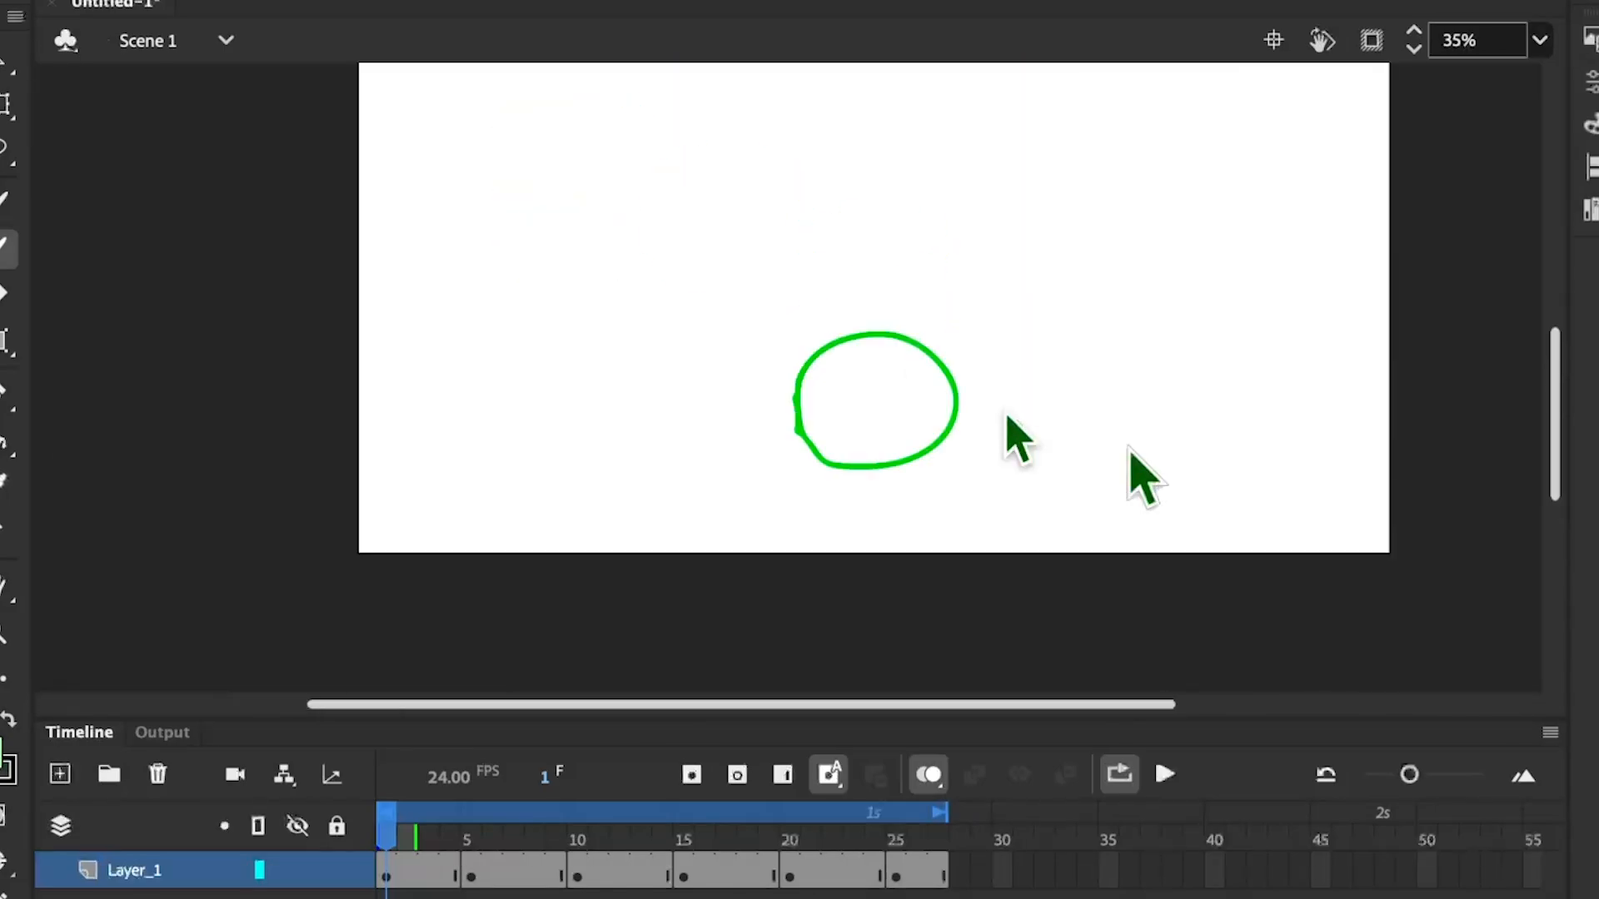
drag(1075, 705, 1142, 727)
drag(1558, 419, 1561, 400)
Try the Fit in Window, Show Frame and Show All stage views, and set the stage zoom to 25%
click(1540, 40)
click(1428, 78)
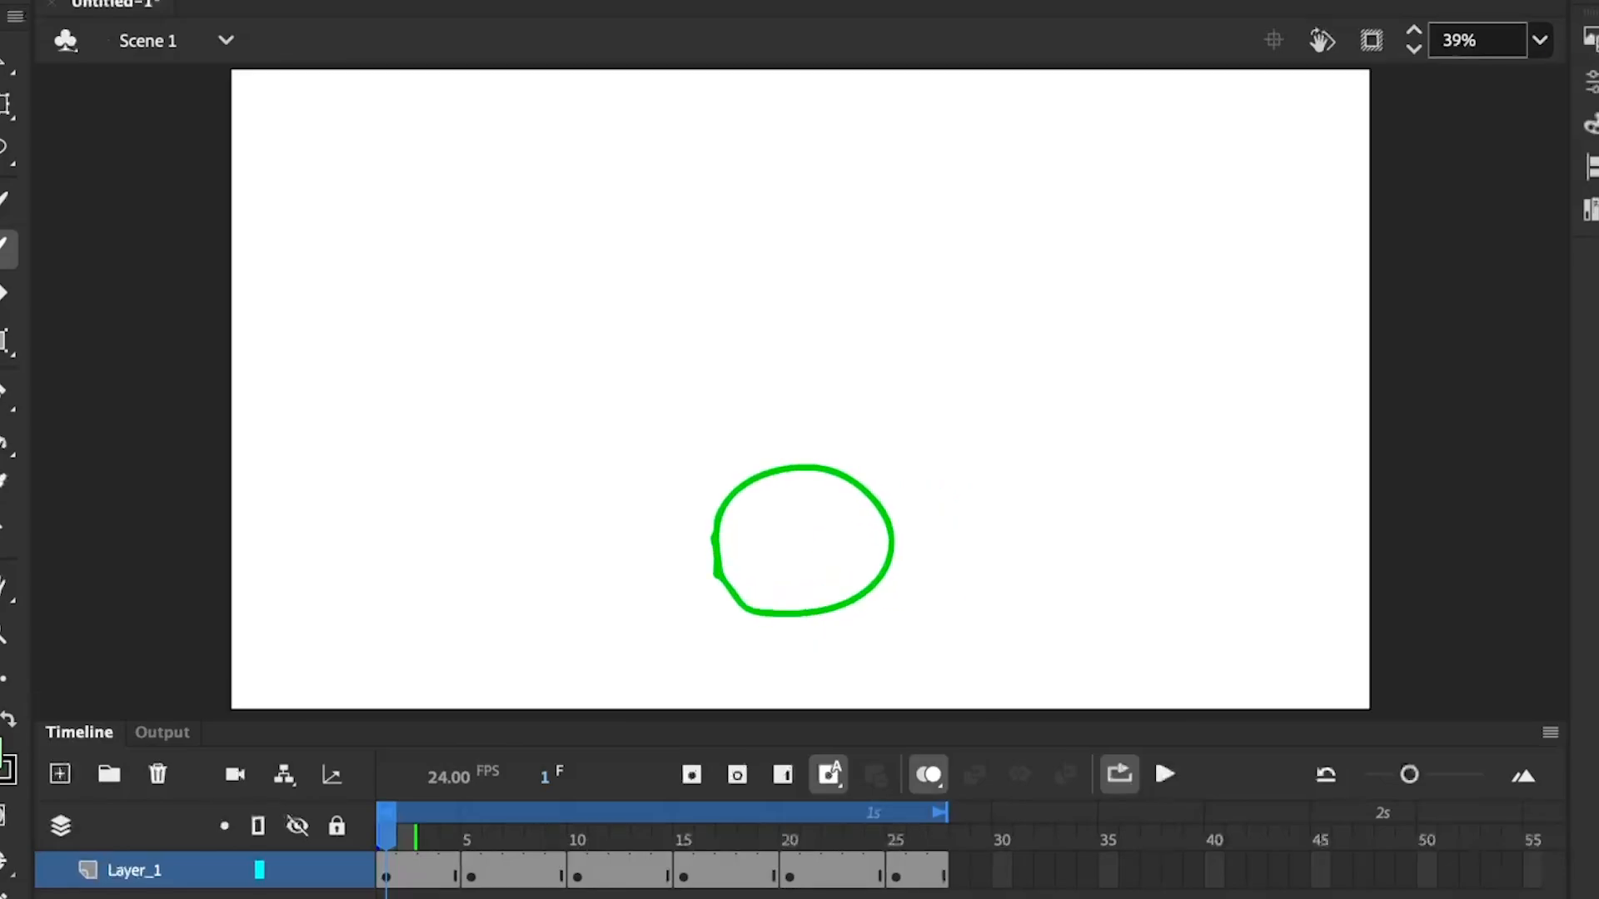
click(1540, 40)
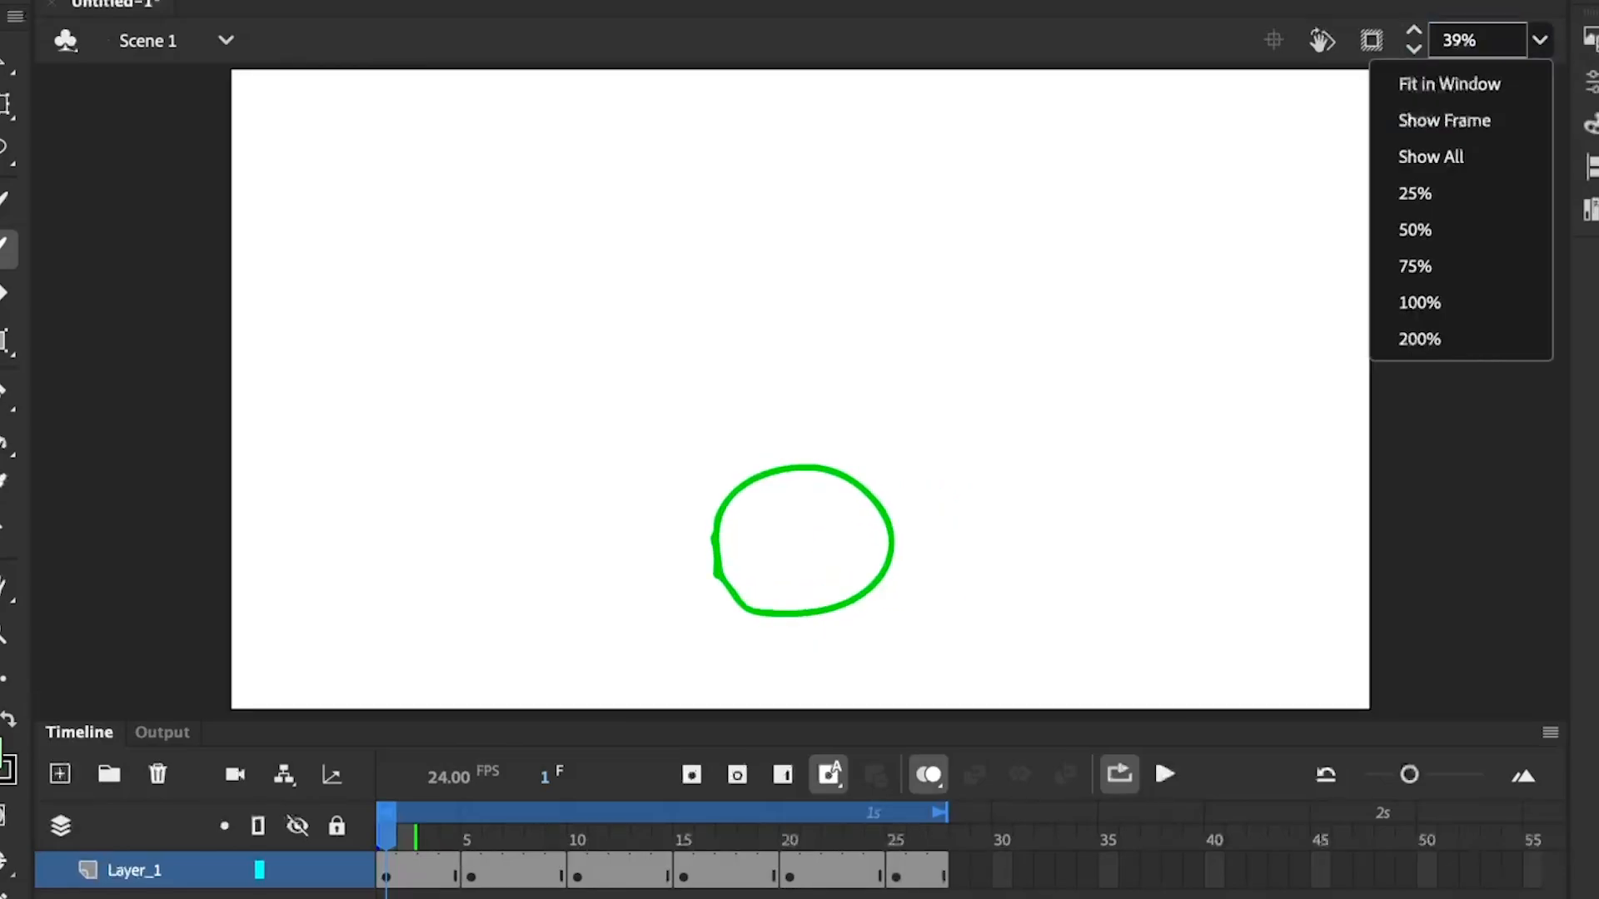
click(1492, 122)
click(1539, 40)
click(1528, 120)
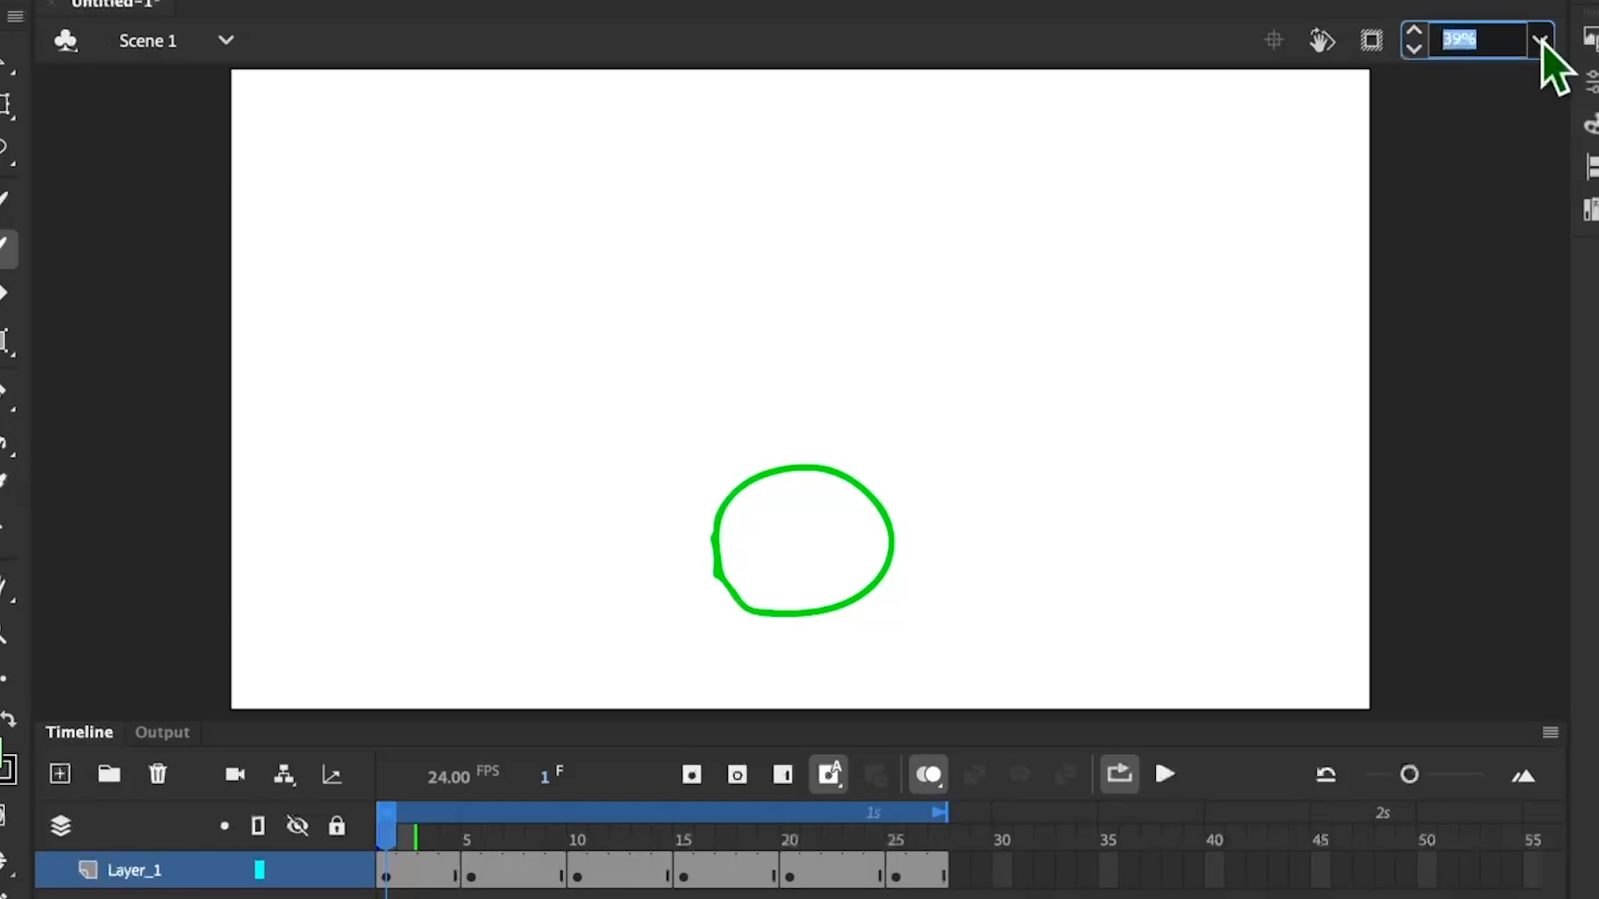
click(1540, 40)
click(1514, 158)
click(1539, 40)
click(1438, 78)
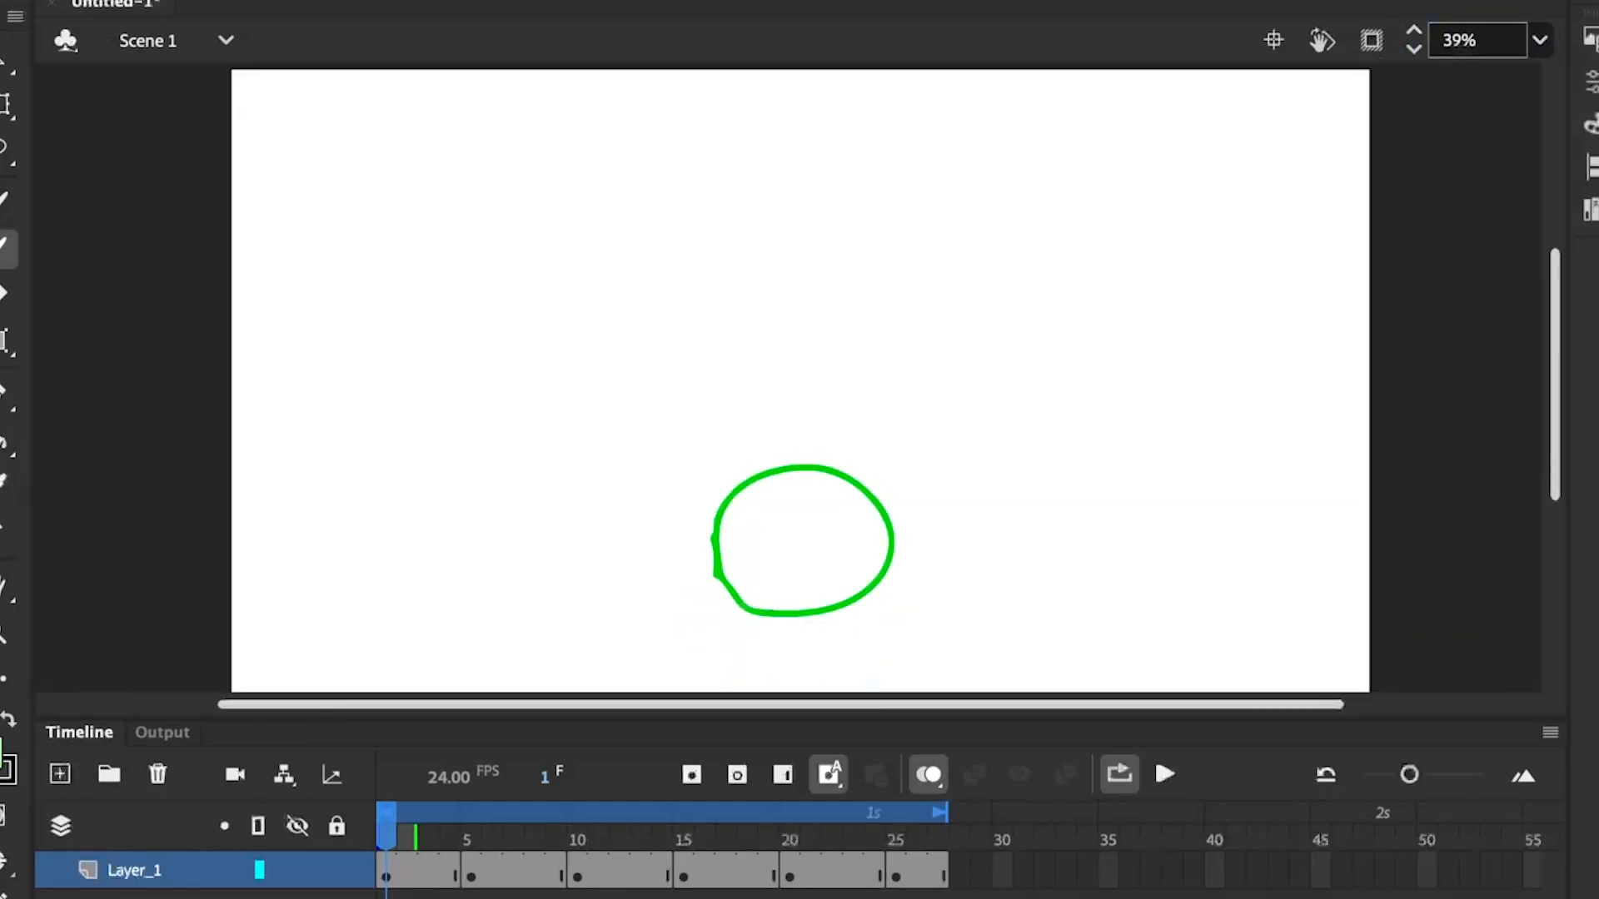
click(1540, 40)
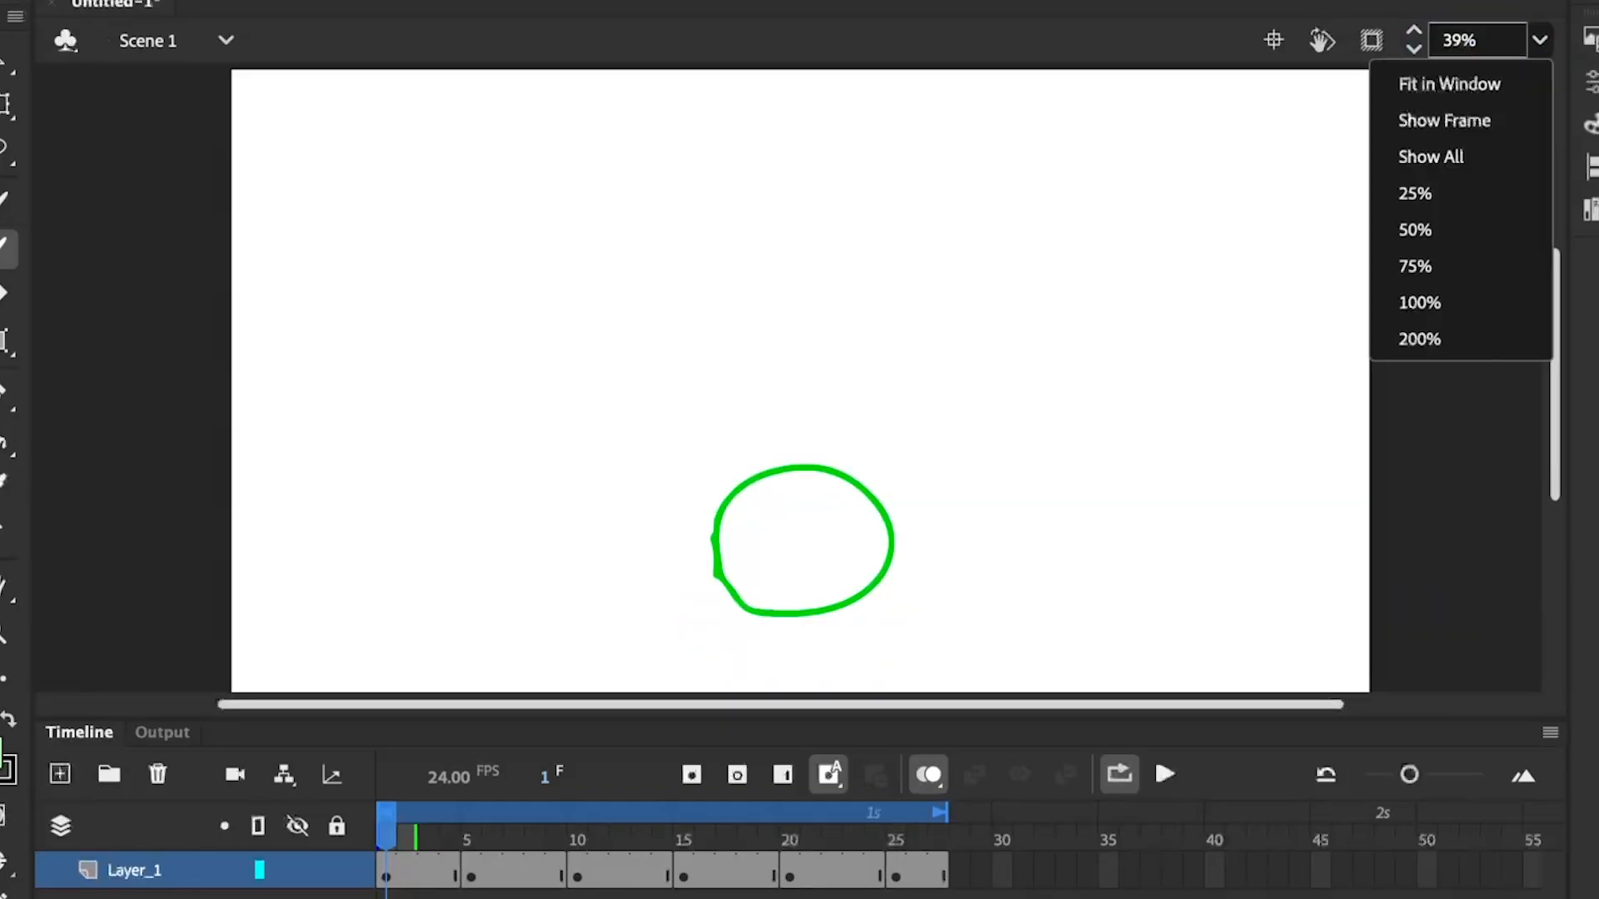
click(1459, 197)
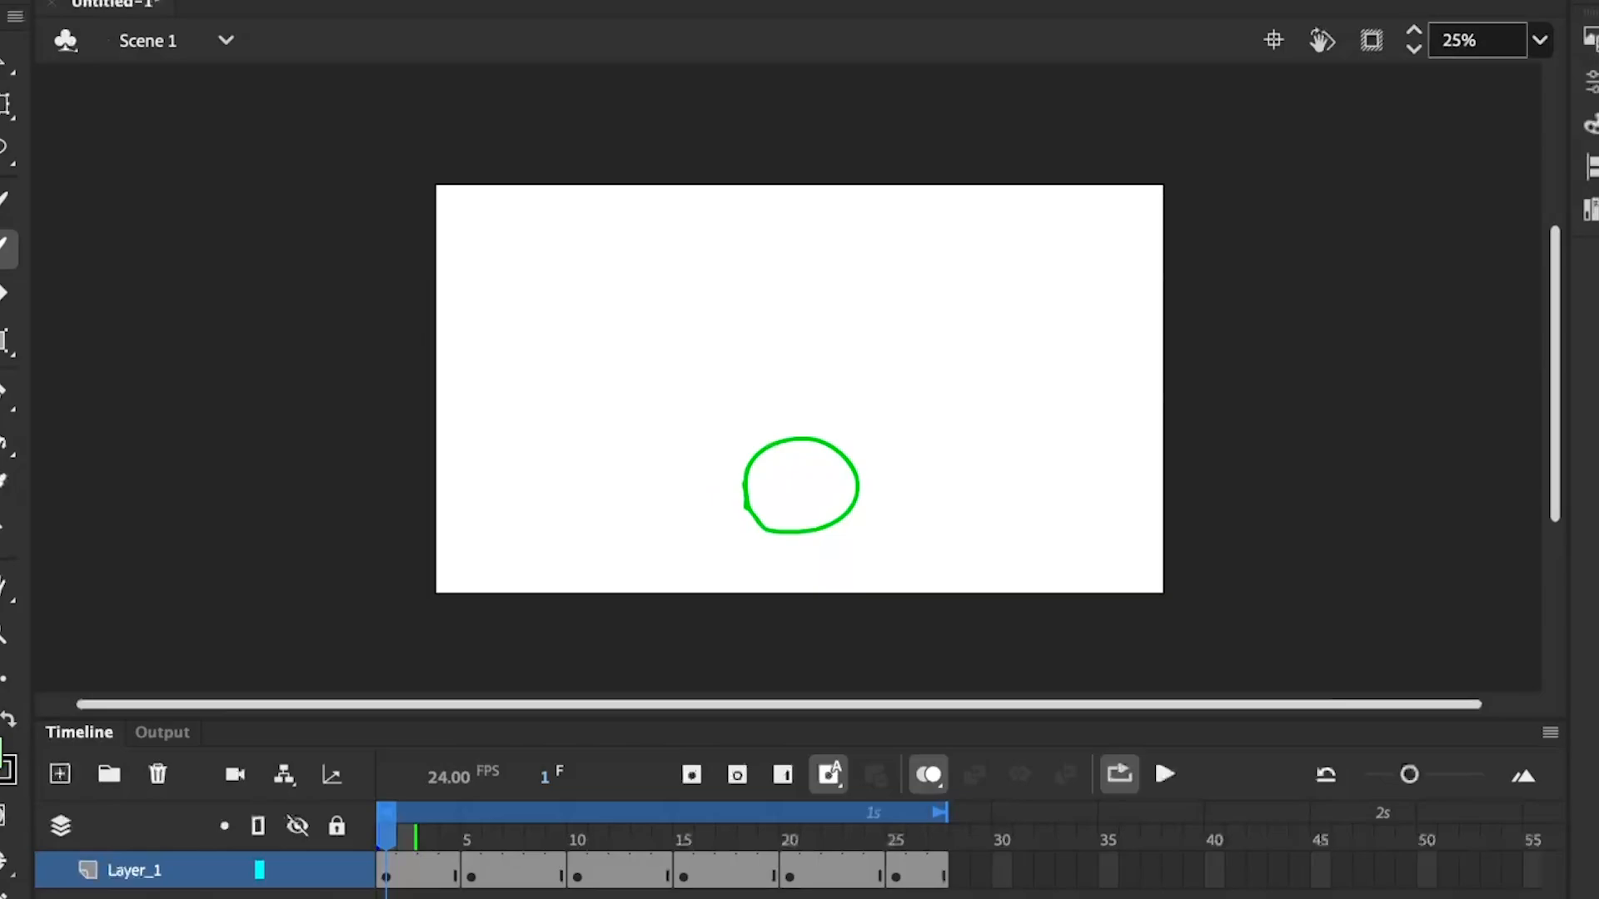
Draw a zigzag test stroke across the canvas above the ball with the Classic Brush and undo it
mouse_move(602, 344)
mouse_down()
mouse_move(733, 460)
mouse_move(1088, 301)
mouse_up()
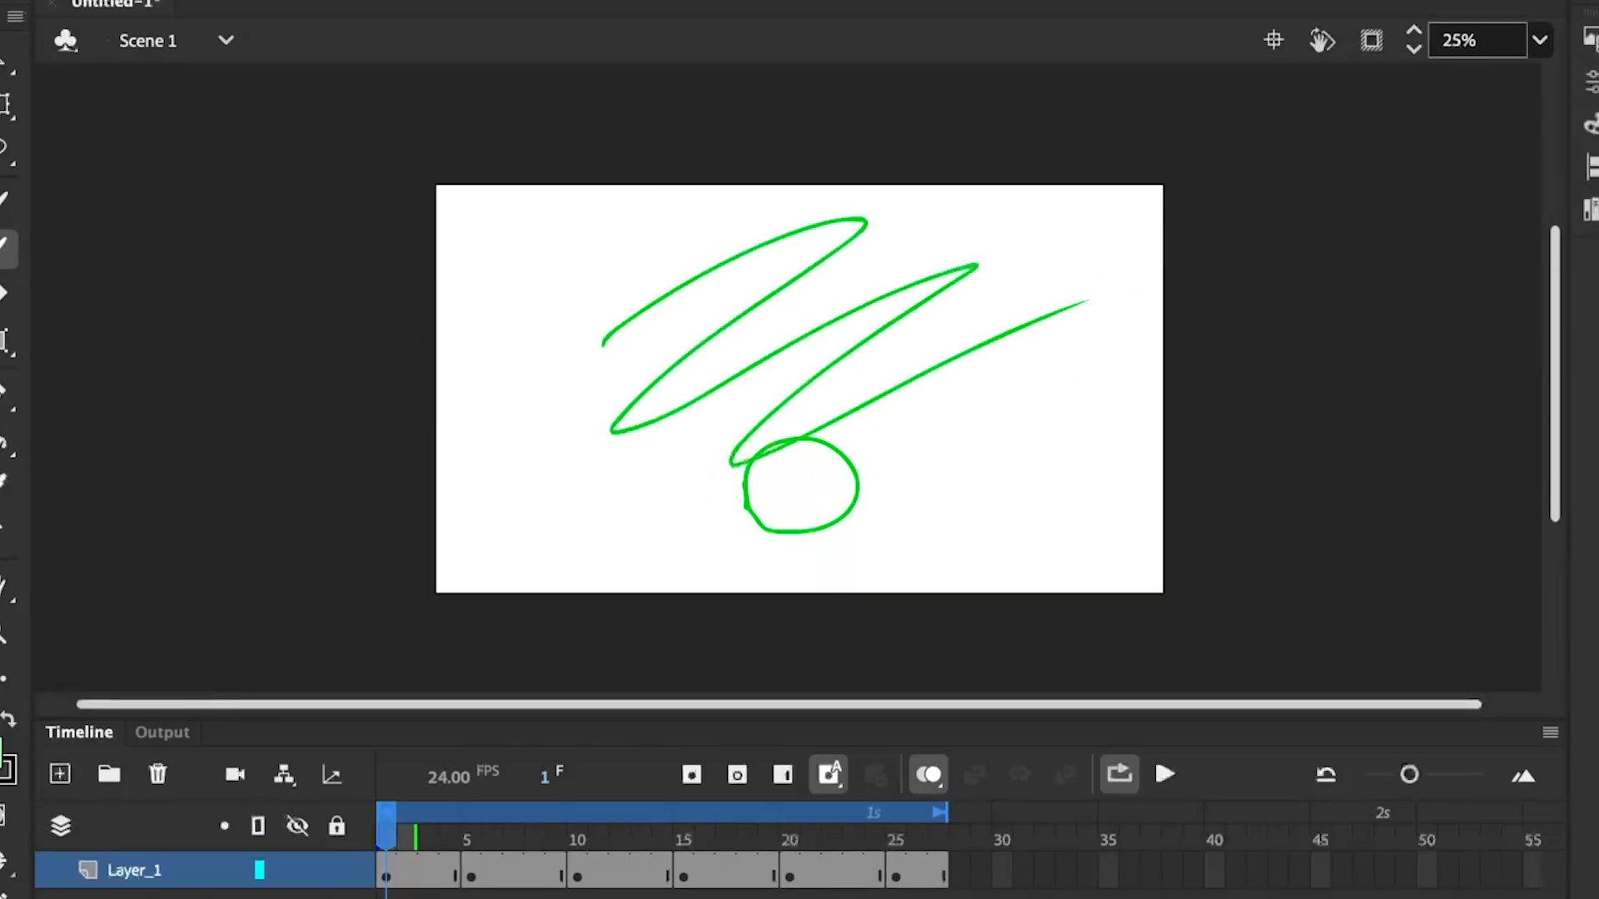
key(ctrl+z)
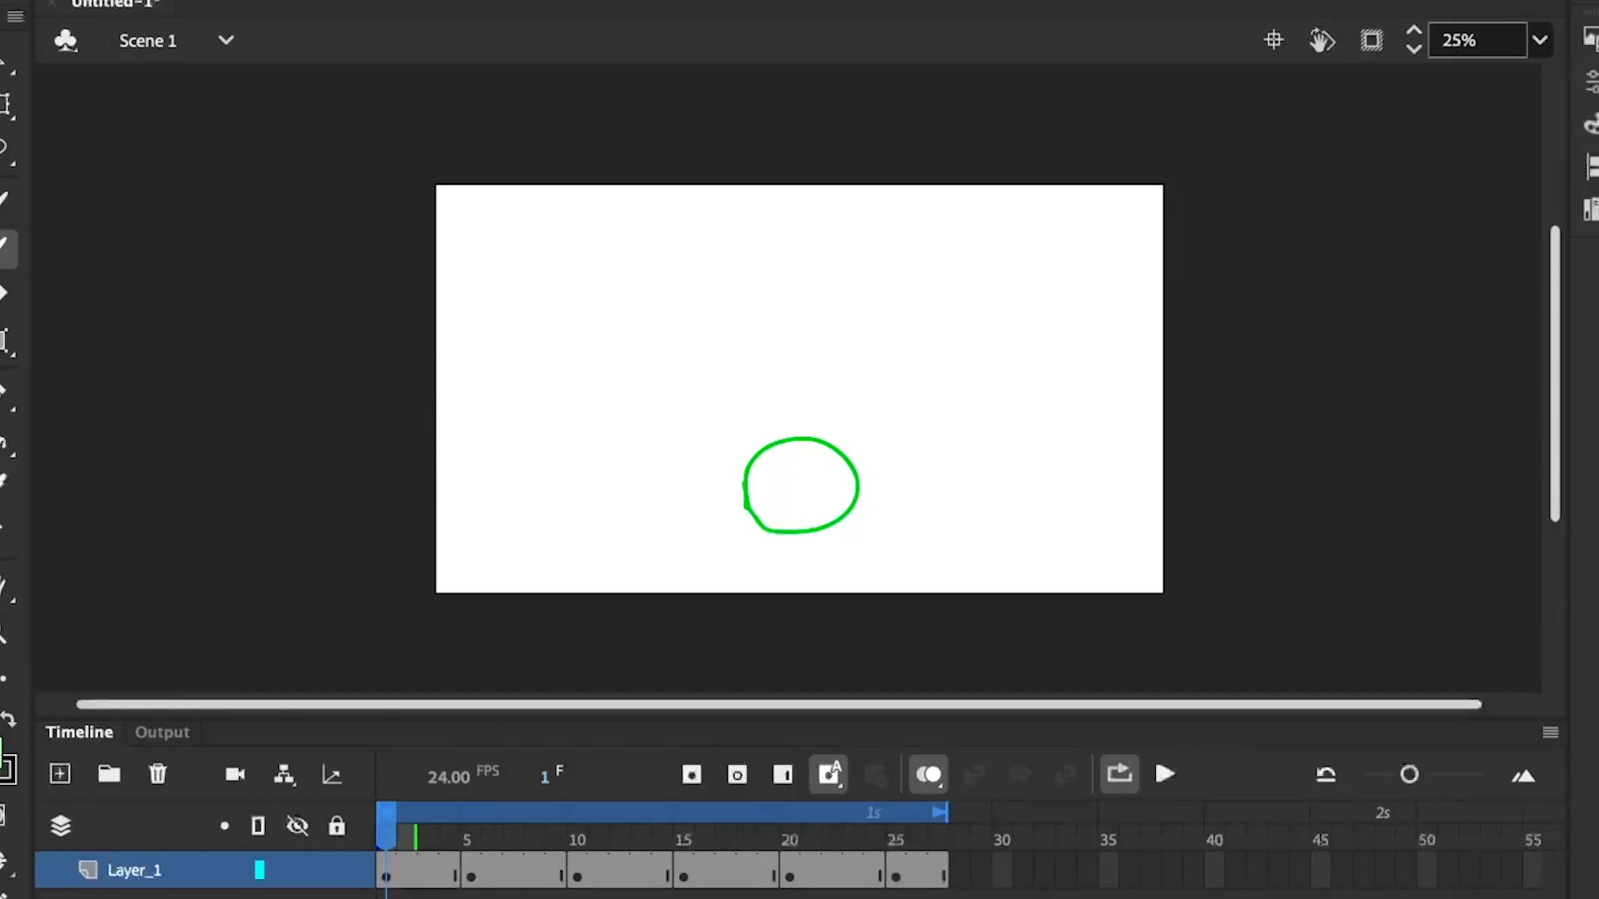
Clear the ball animation back to an empty frame 1 and brush a green vertical line near the canvas's left edge
key(ctrl+z)
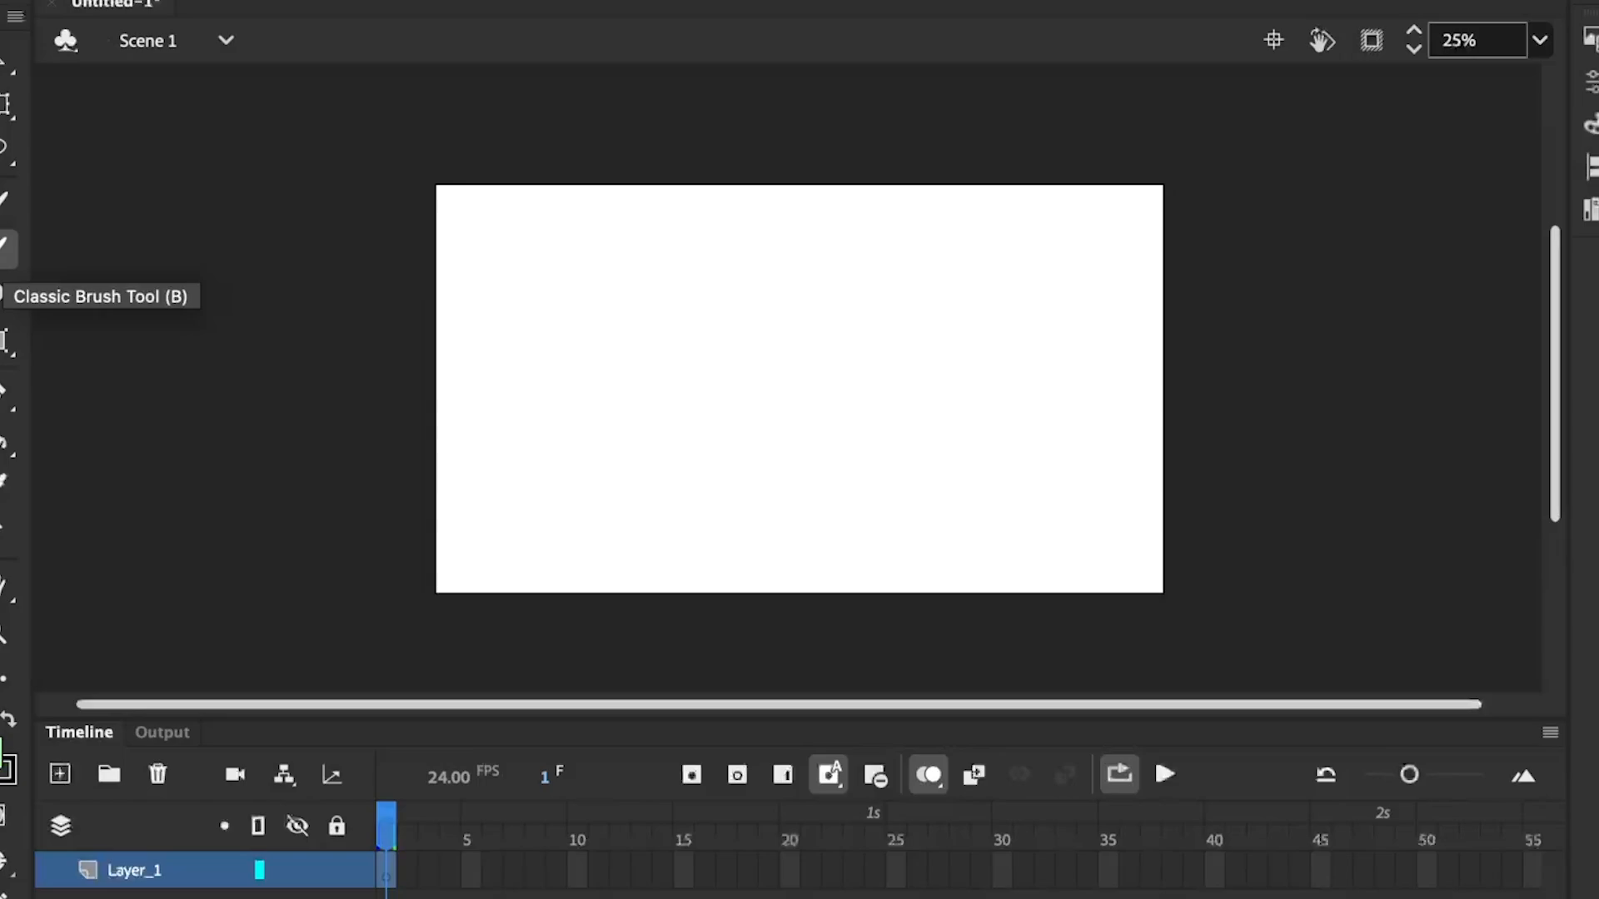
drag(533, 177, 545, 621)
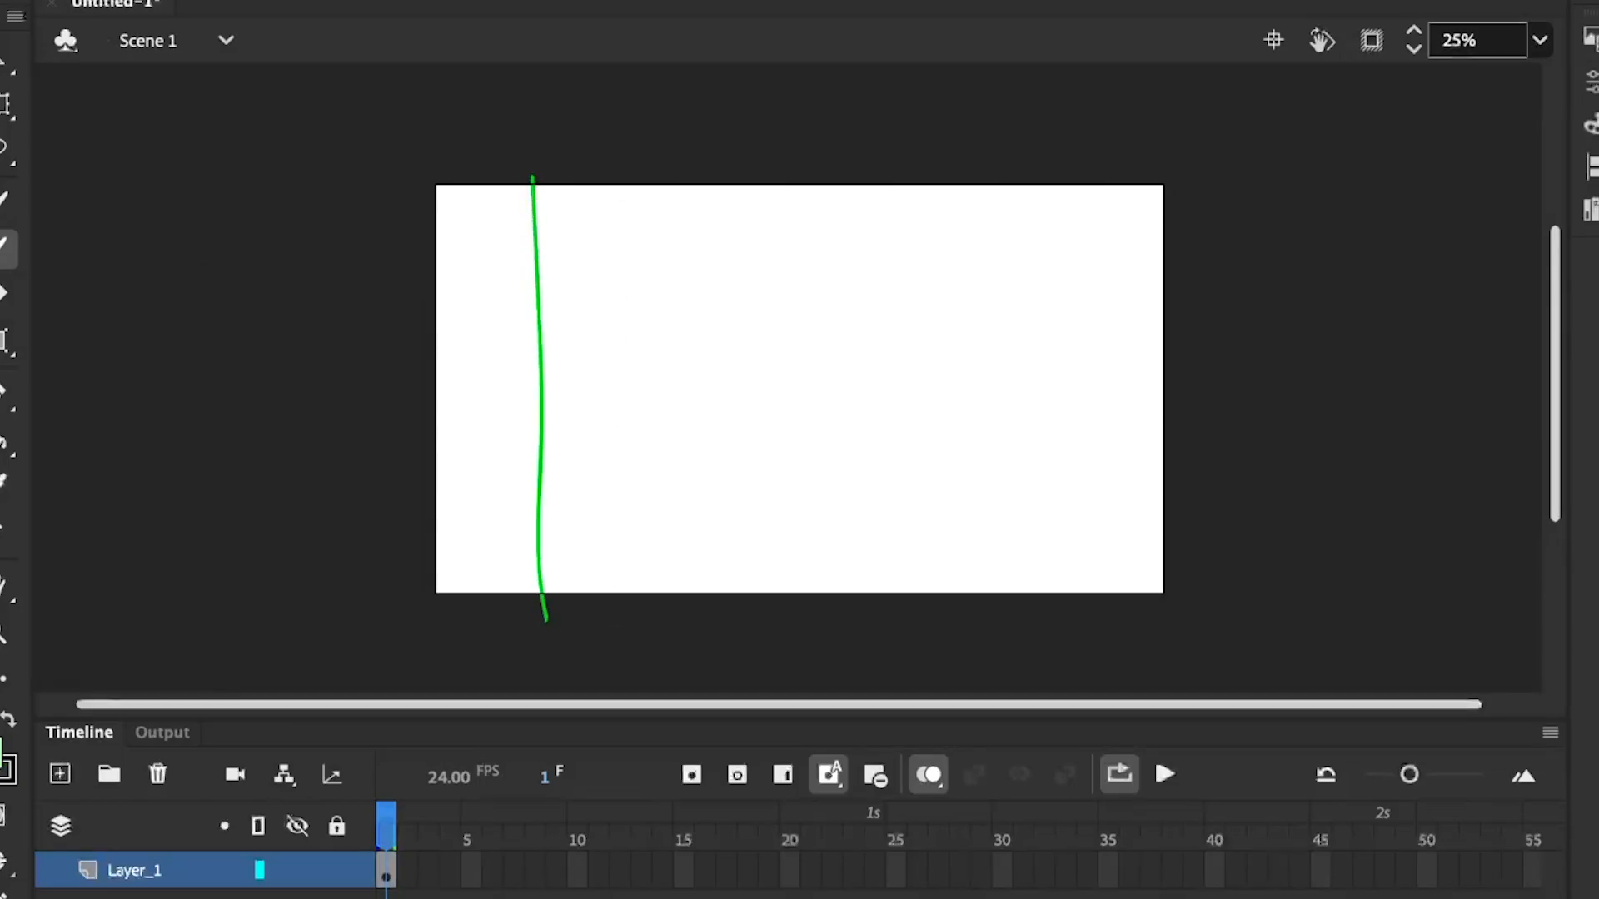
Brush a column of symbols beside the vertical line: boxes with down and up arrows, then the command, option, control and shift signs
click(1540, 40)
click(1416, 228)
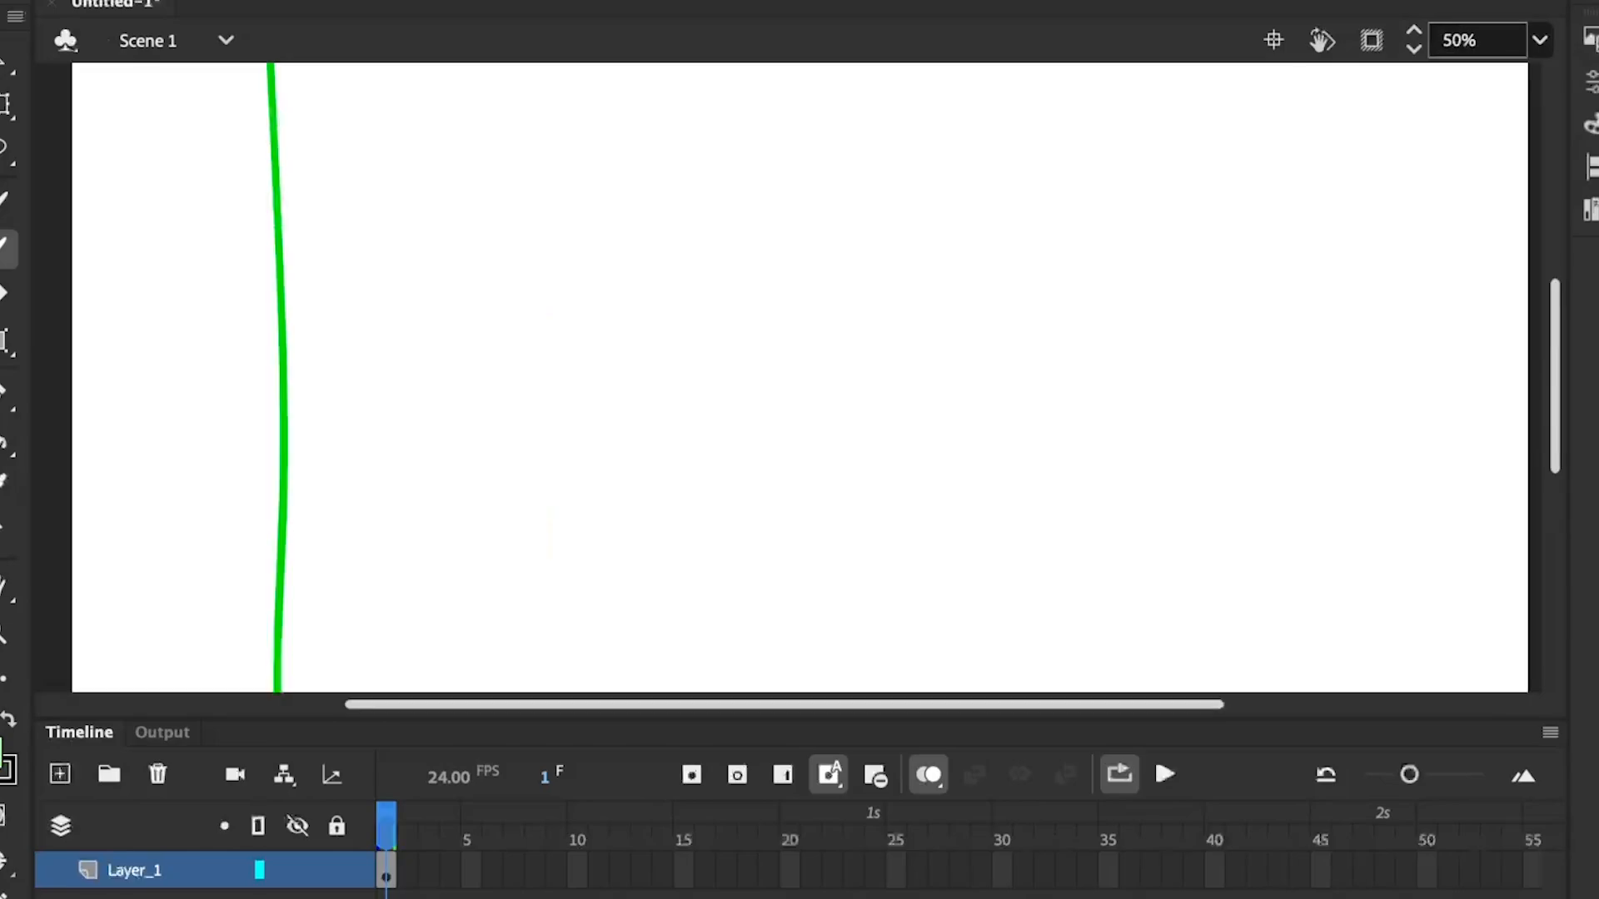
drag(1559, 347, 1574, 285)
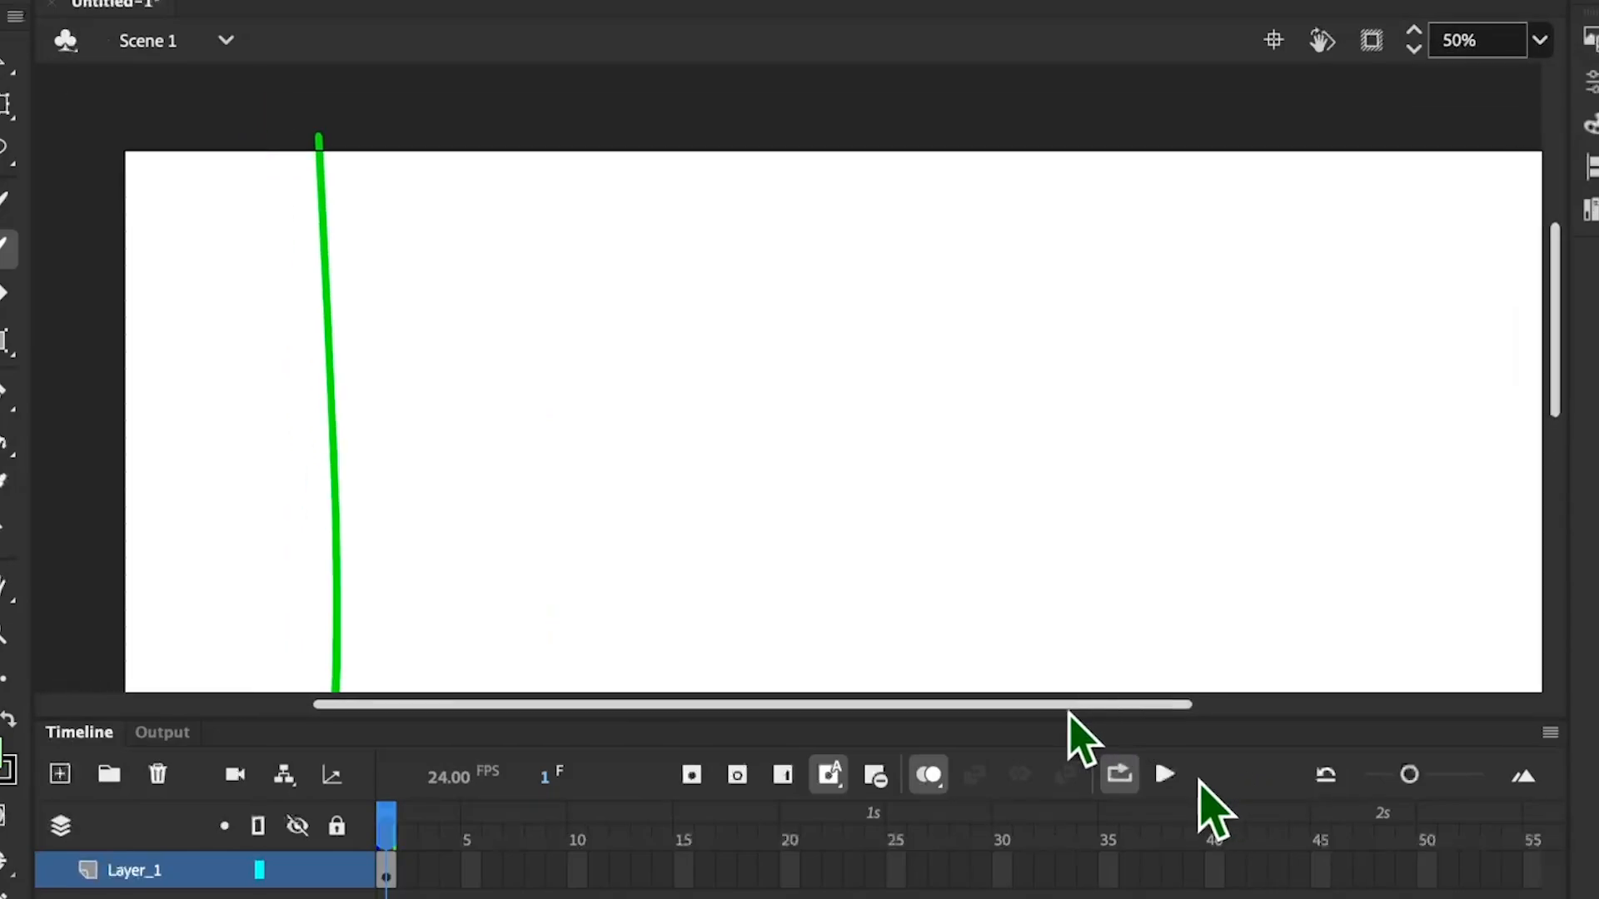
drag(1069, 713, 916, 733)
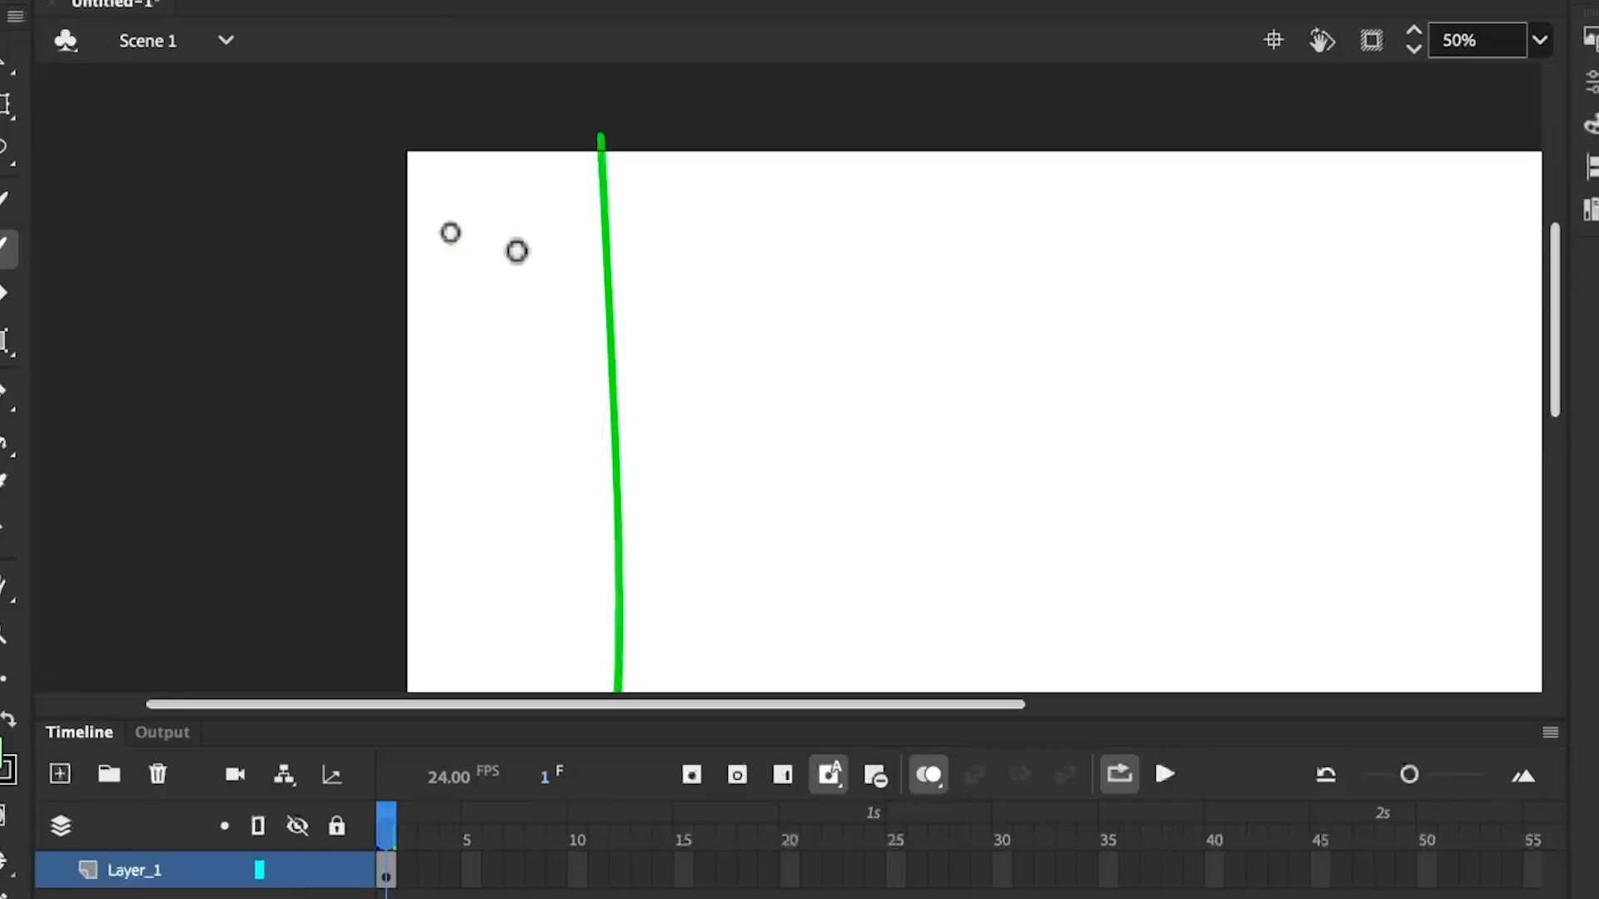
mouse_move(446, 238)
mouse_down()
mouse_move(442, 187)
mouse_move(536, 175)
mouse_up()
drag(536, 175, 549, 221)
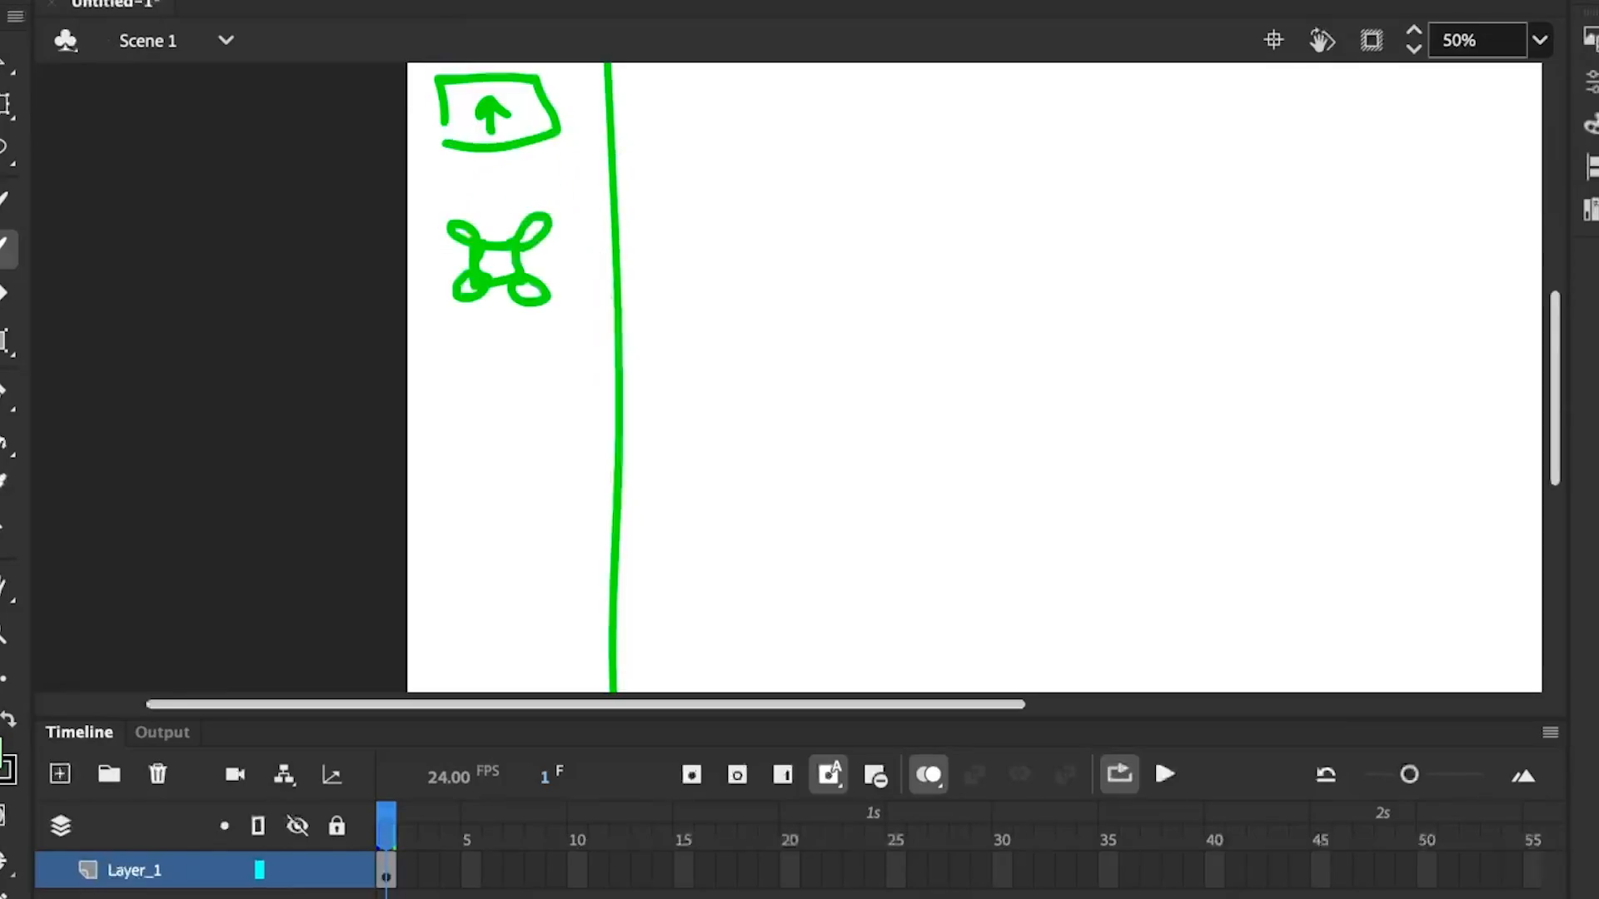
scroll(1570, 367, down, 1)
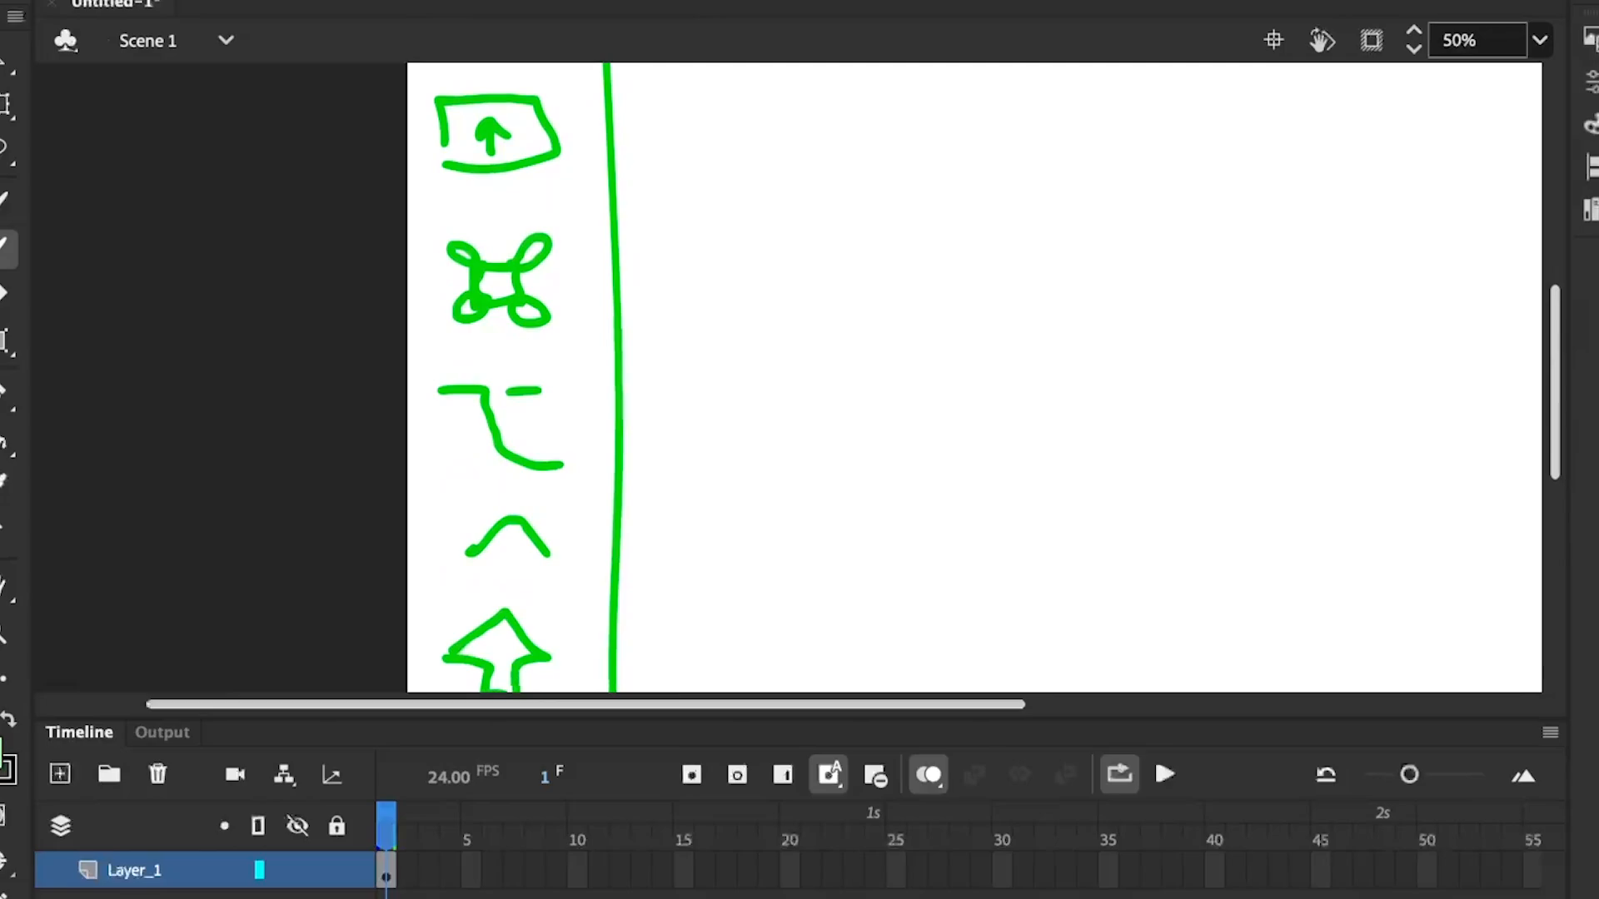
Lasso the command, option, control and shift symbols and scale them down with Free Transform
key(l)
mouse_move(409, 238)
mouse_down()
mouse_move(516, 208)
mouse_move(667, 400)
mouse_move(572, 849)
mouse_move(388, 525)
mouse_move(492, 304)
mouse_up()
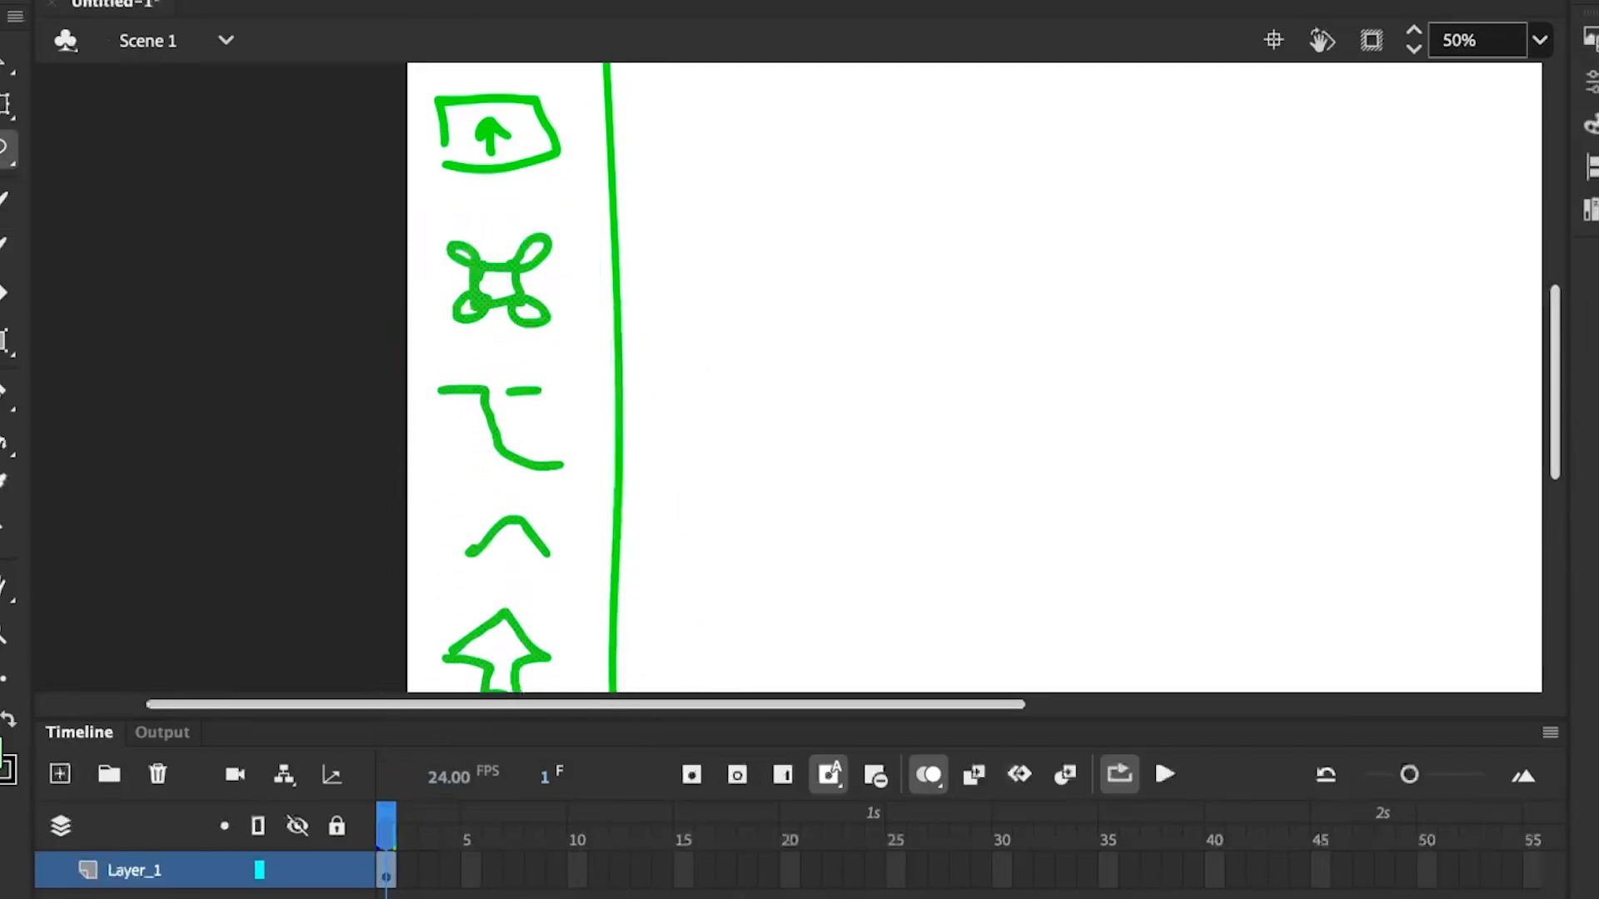
click(7, 104)
drag(560, 235, 510, 246)
key(Escape)
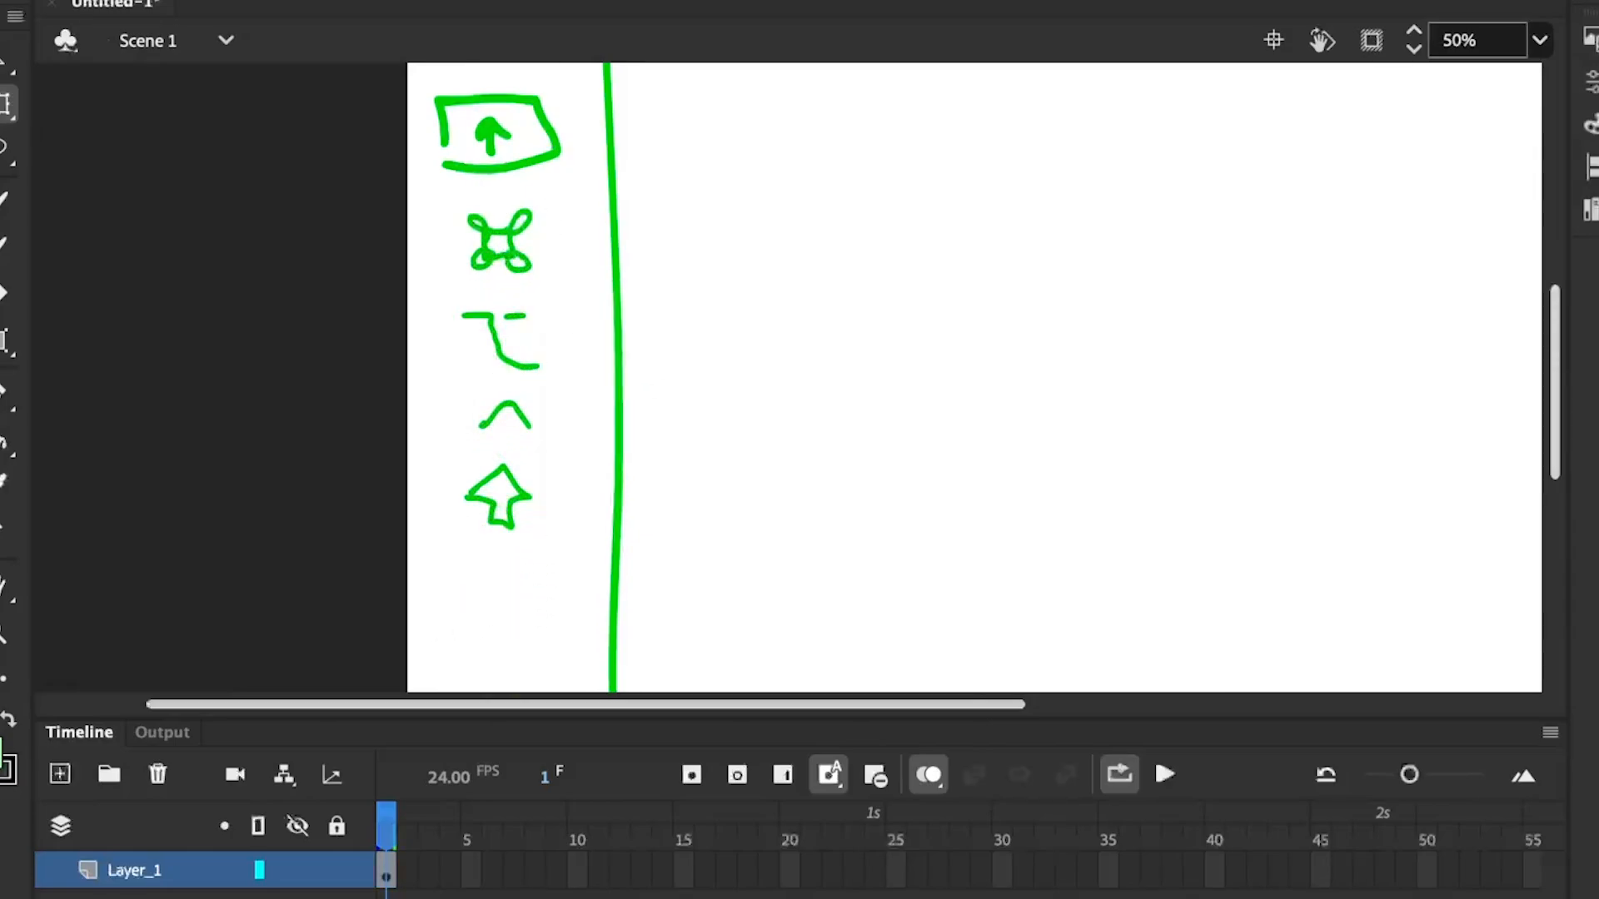
Brush a bent return arrow, a flat bar and two crossed squares below the shift symbol with the Classic Brush
click(6, 246)
drag(1558, 352, 1560, 391)
mouse_move(511, 517)
mouse_down()
mouse_move(522, 505)
mouse_move(478, 497)
mouse_up()
mouse_move(446, 568)
mouse_down()
mouse_move(518, 545)
mouse_move(453, 568)
mouse_move(527, 559)
mouse_up()
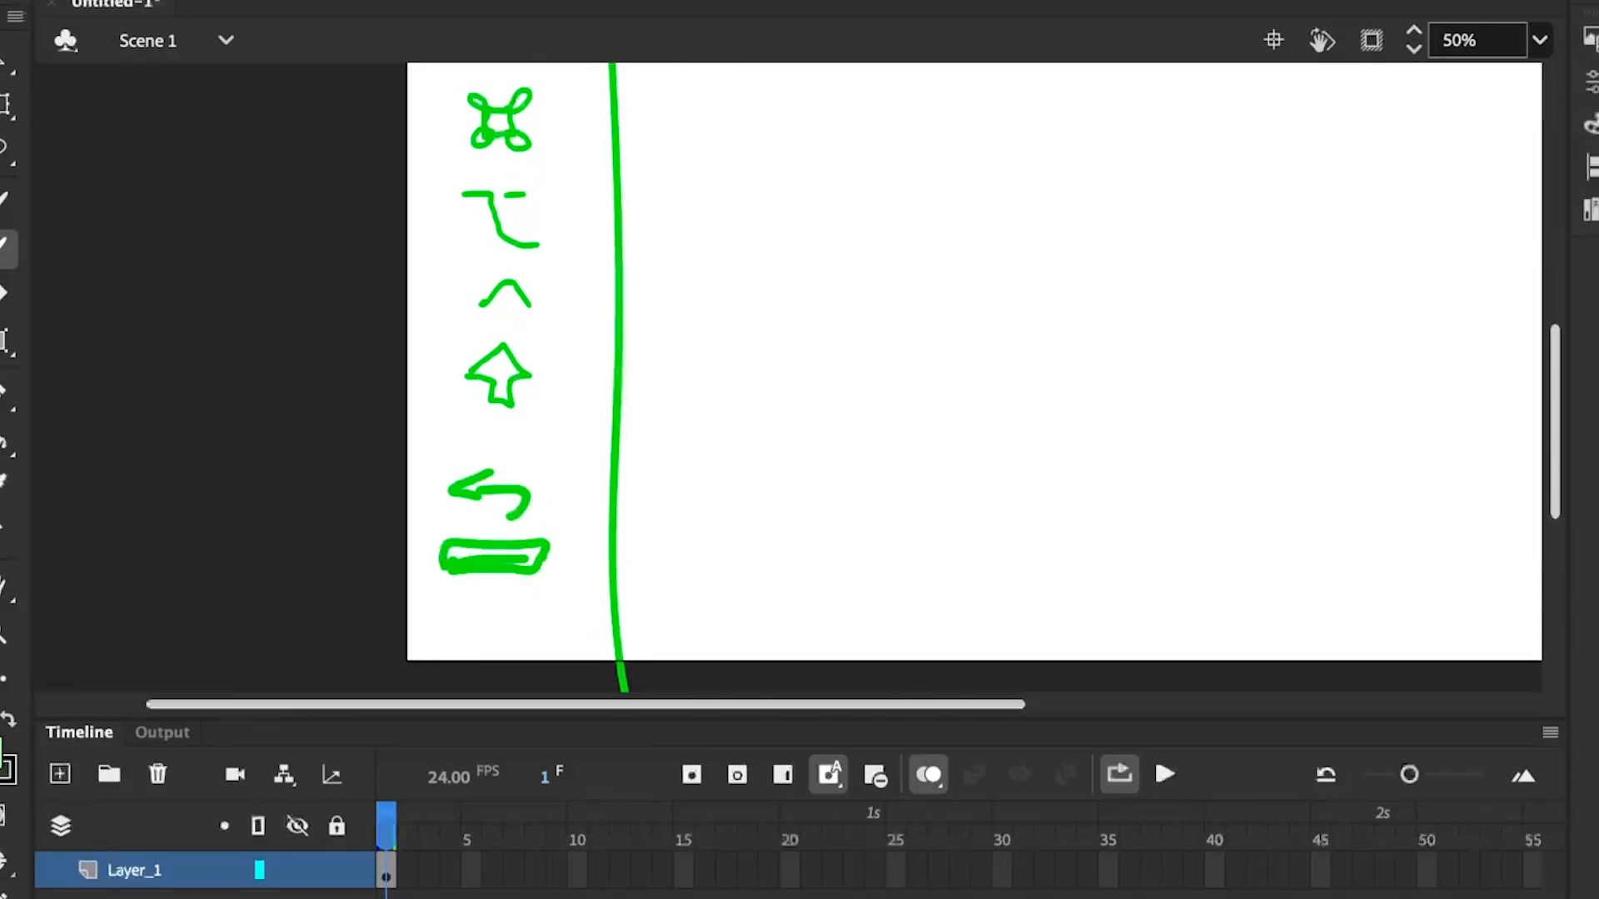
mouse_move(440, 598)
mouse_down()
mouse_move(438, 642)
mouse_move(495, 648)
mouse_move(500, 618)
mouse_move(542, 609)
mouse_move(518, 623)
mouse_up()
Brush short horizontal divider lines that separate the symbol column into three groups
mouse_move(1555, 379)
mouse_down()
mouse_move(1559, 351)
mouse_move(1553, 383)
mouse_up()
drag(411, 431, 590, 428)
drag(1558, 382, 1557, 291)
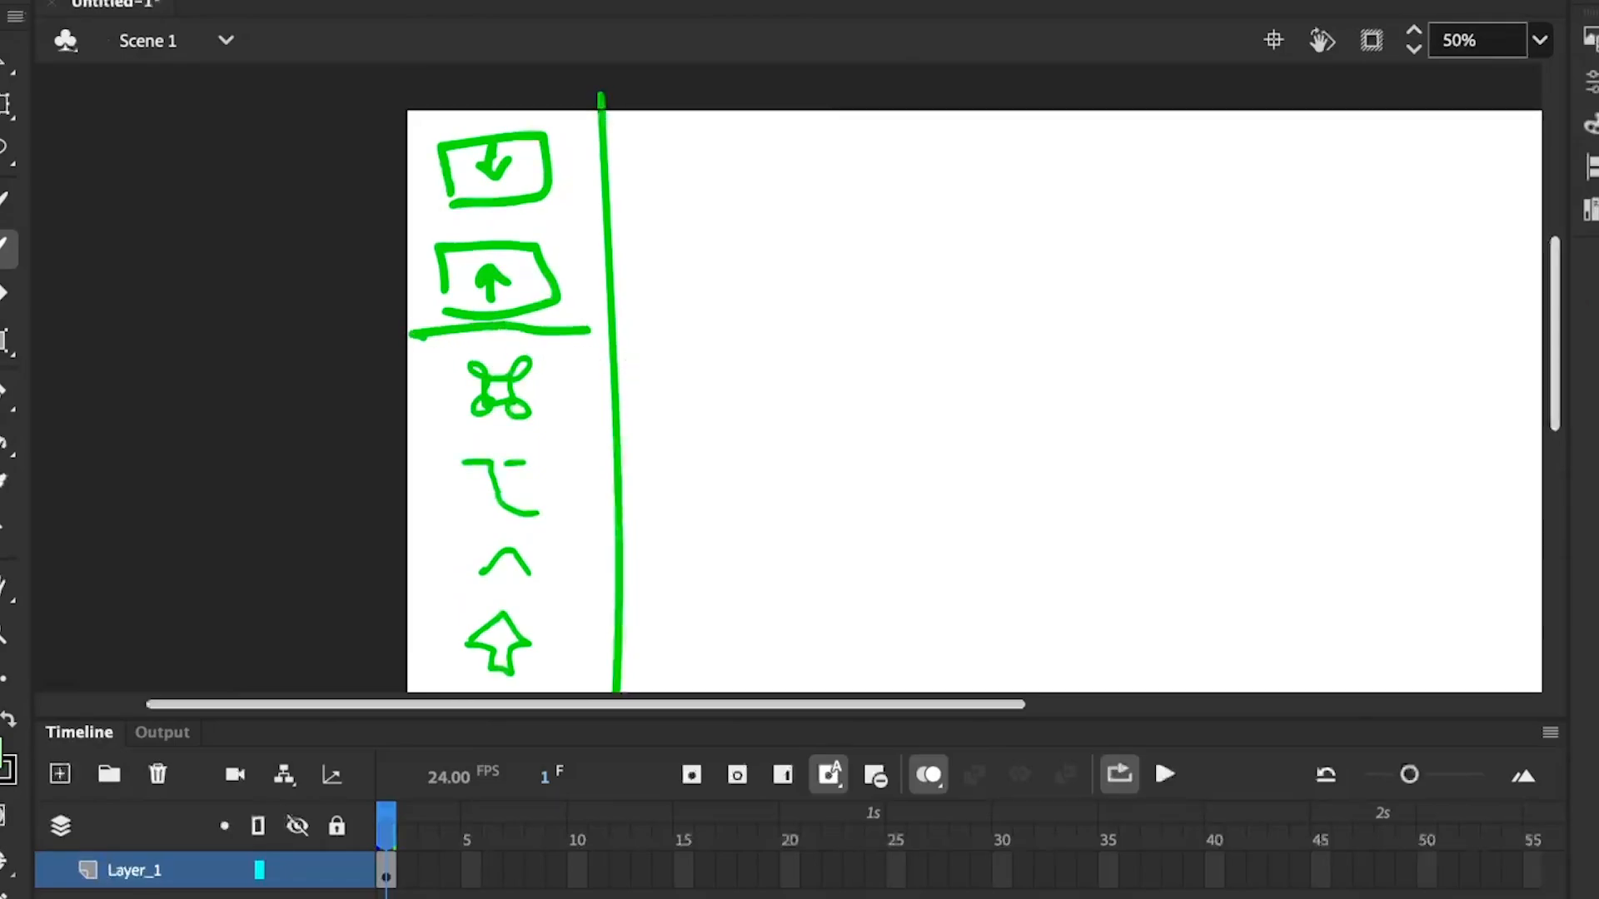
Write 1, 2 and 3 beside the three symbol groups at 25% zoom, and circle the first group and undo the circle
click(1540, 40)
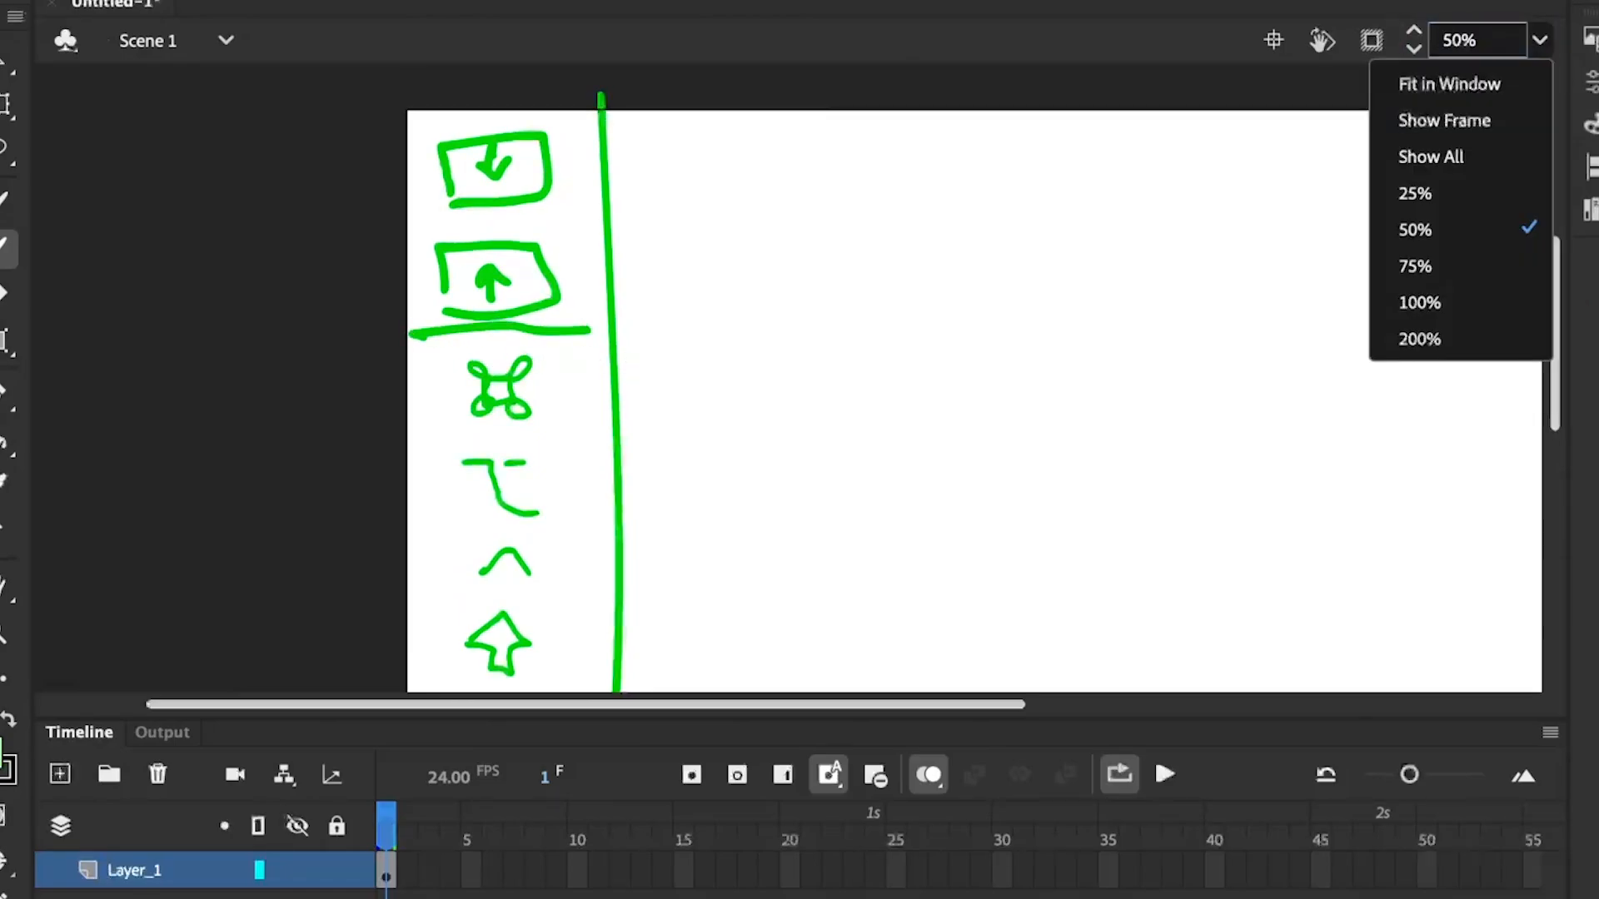
click(1489, 190)
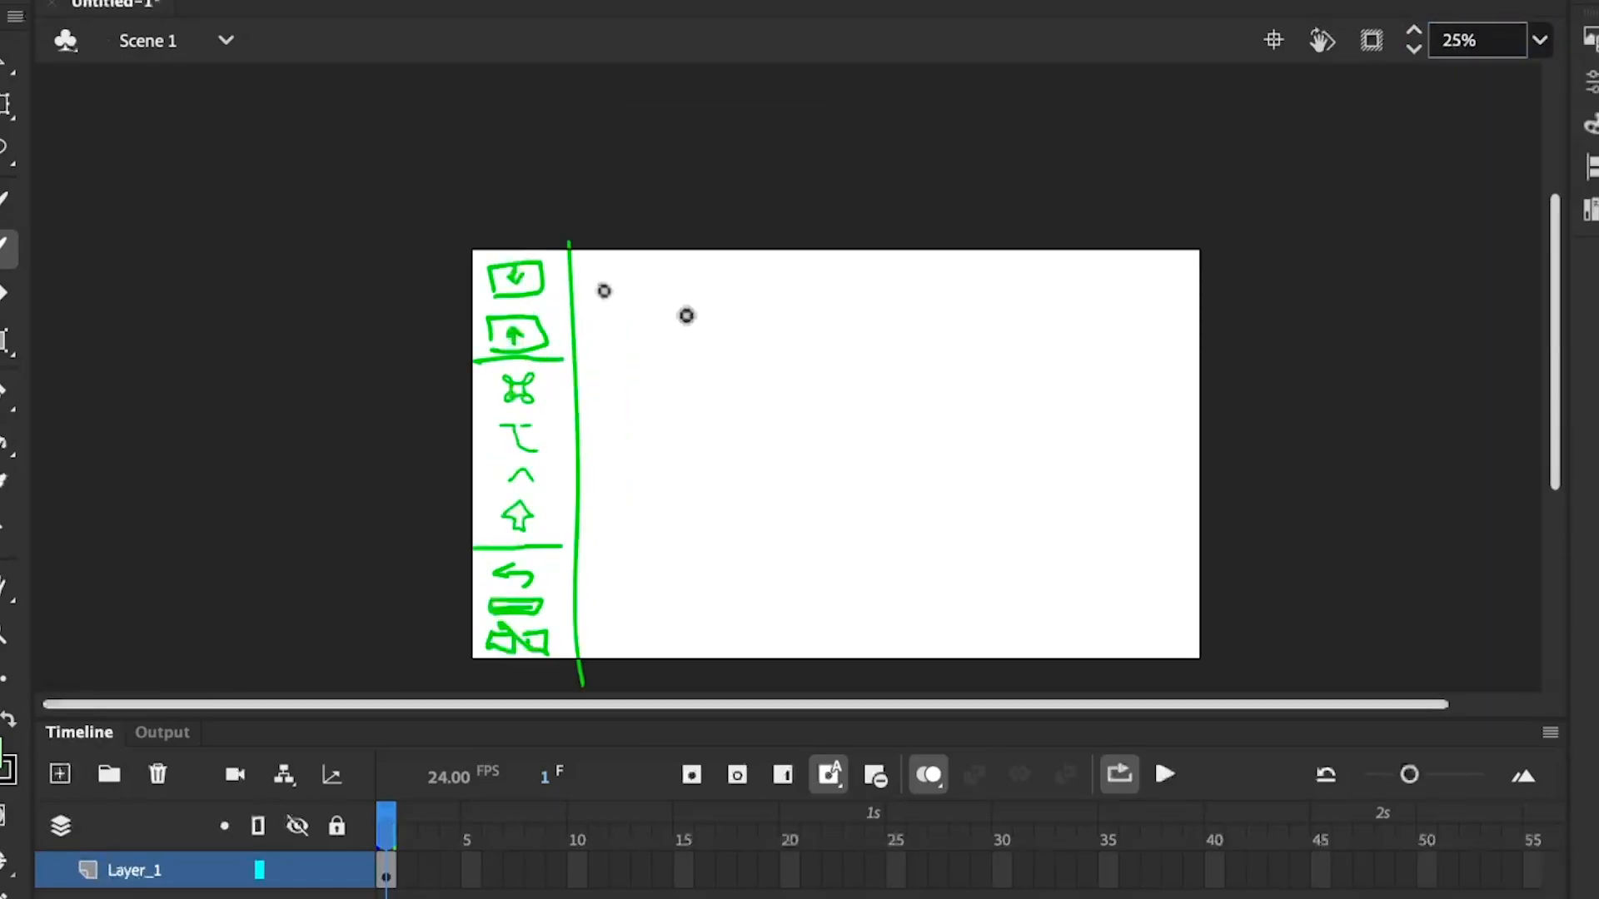
drag(598, 284, 605, 314)
drag(592, 419, 621, 445)
drag(603, 567, 619, 604)
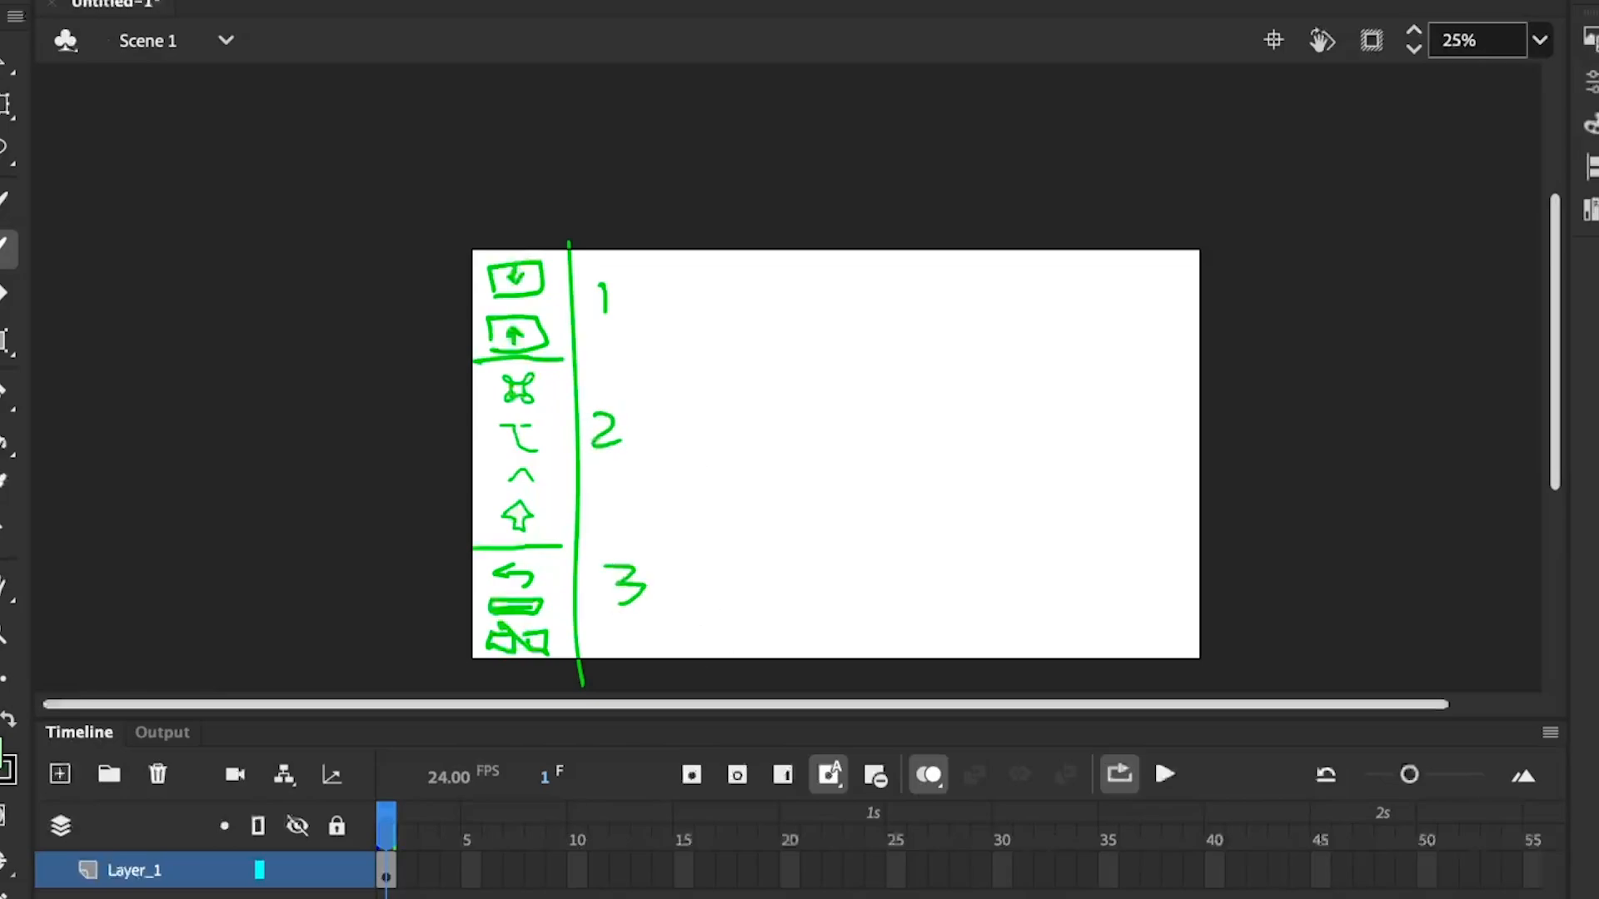
drag(433, 309, 496, 252)
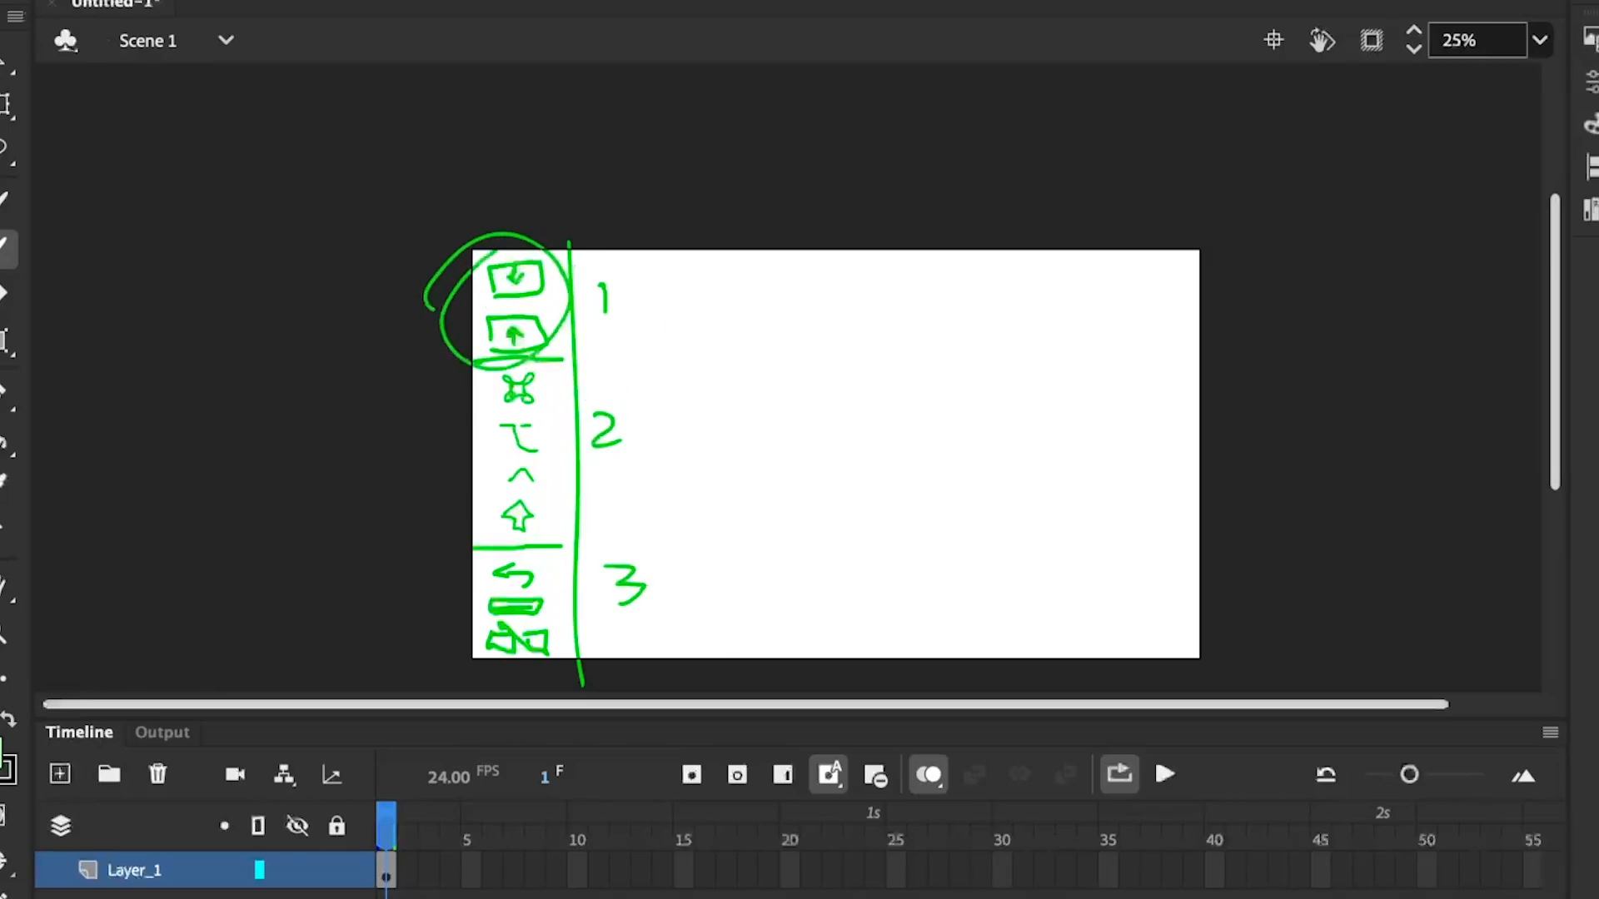
key(super+z)
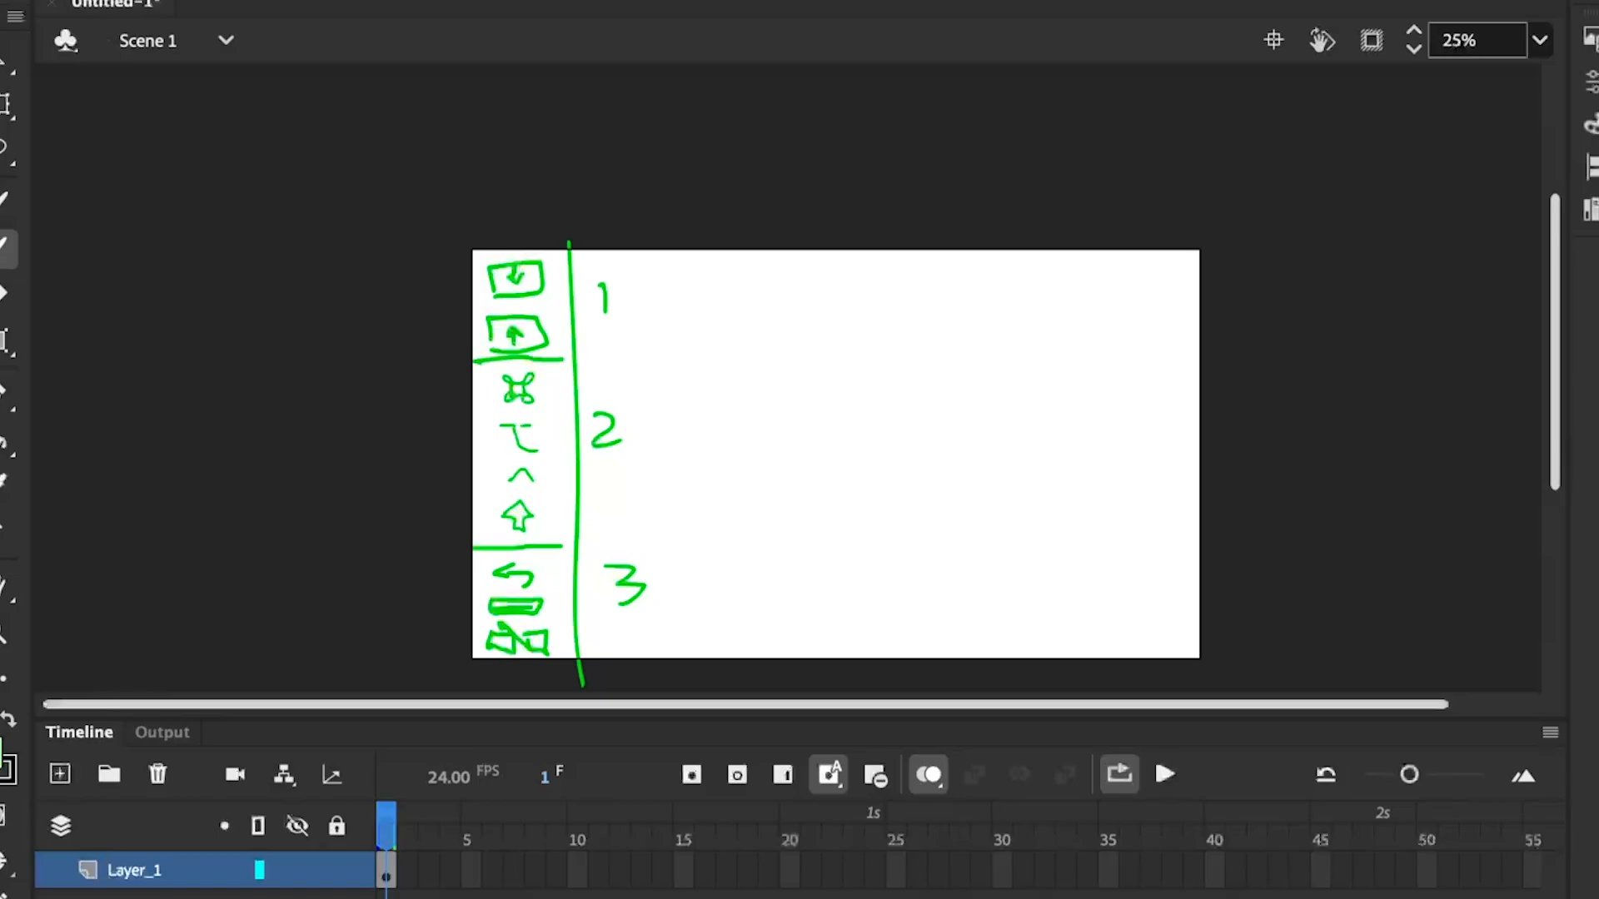
Draw an arrow and a long scribble-filled bar beside the 1, with a horizontal dividing line beneath them
drag(657, 317, 702, 310)
mouse_move(686, 301)
mouse_down()
mouse_move(718, 327)
mouse_move(1114, 314)
mouse_move(1094, 348)
mouse_move(749, 335)
mouse_up()
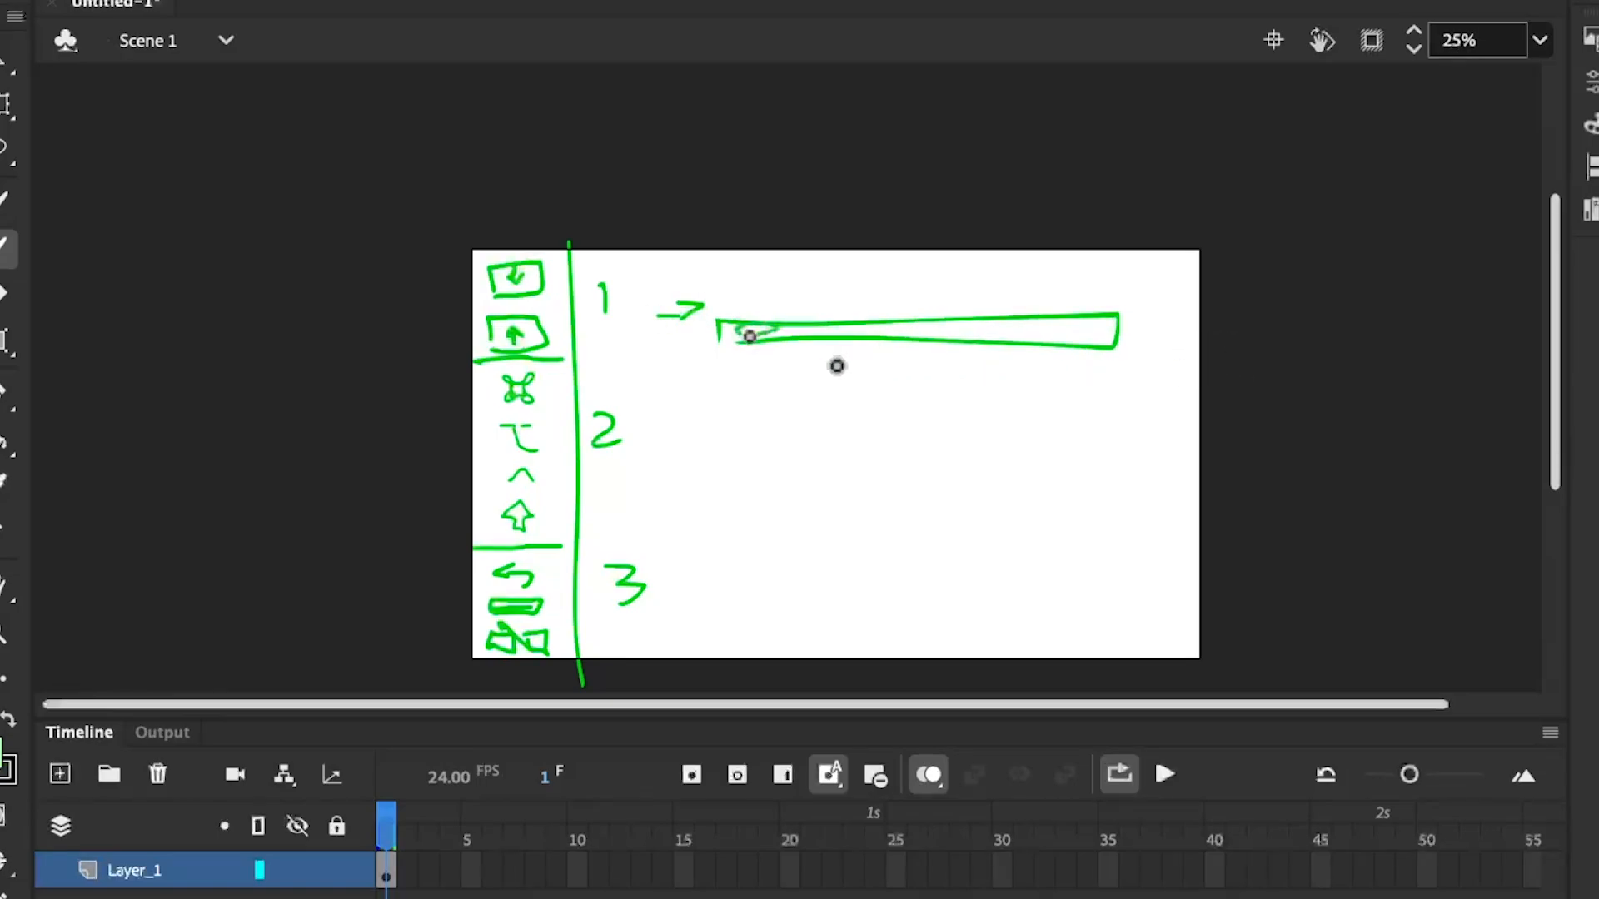
mouse_move(837, 366)
mouse_down()
mouse_move(989, 349)
mouse_move(1222, 360)
mouse_up()
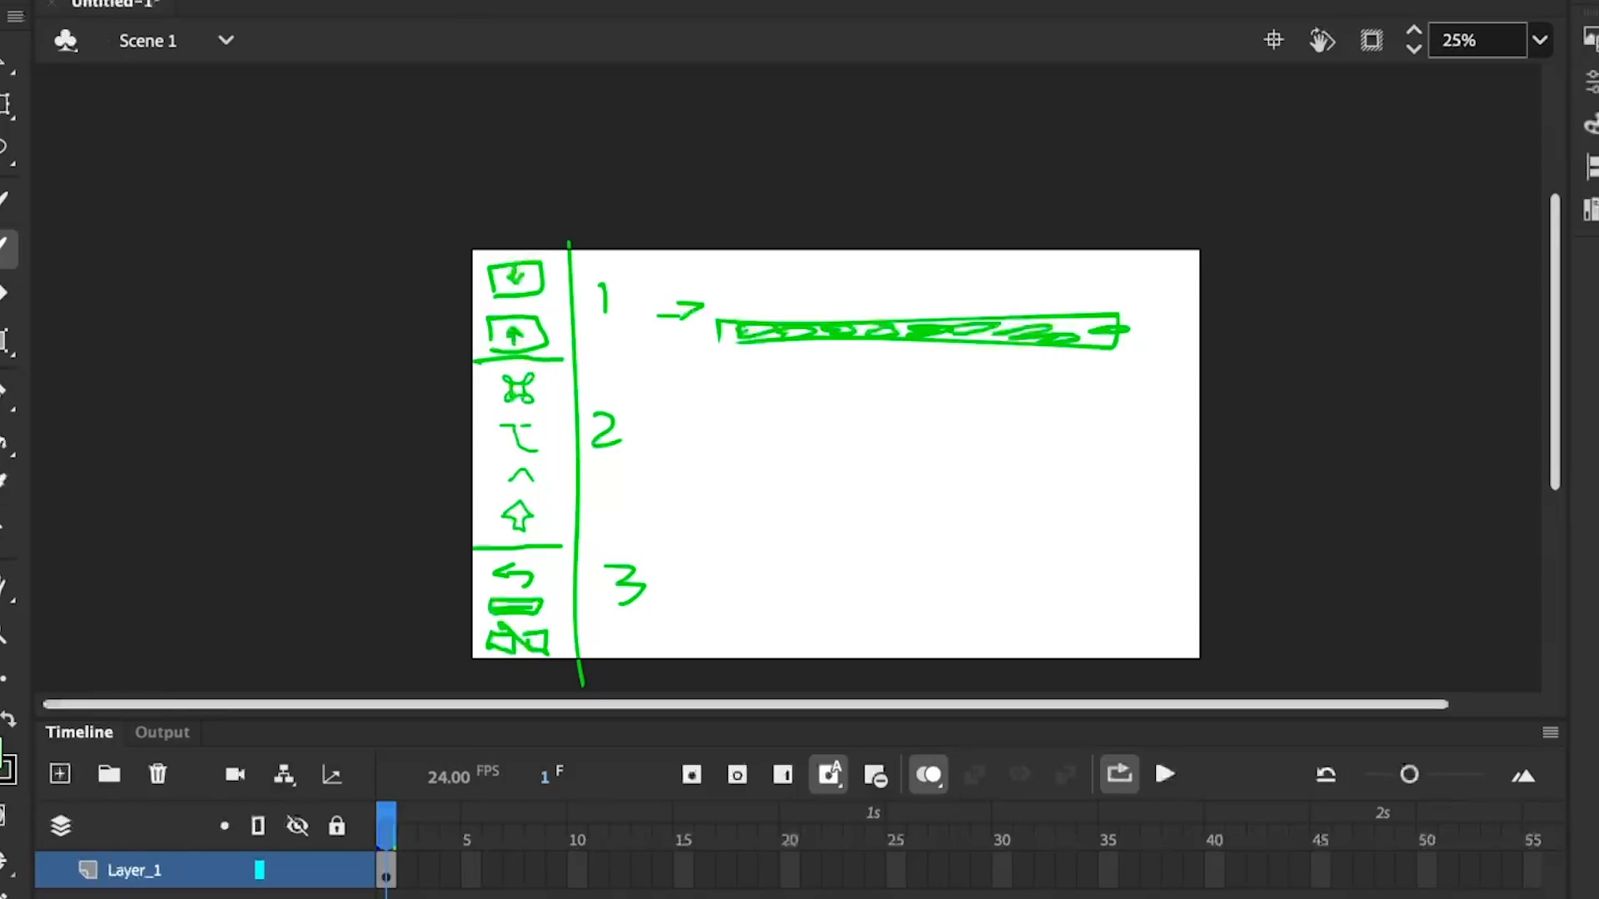
drag(593, 359, 1299, 339)
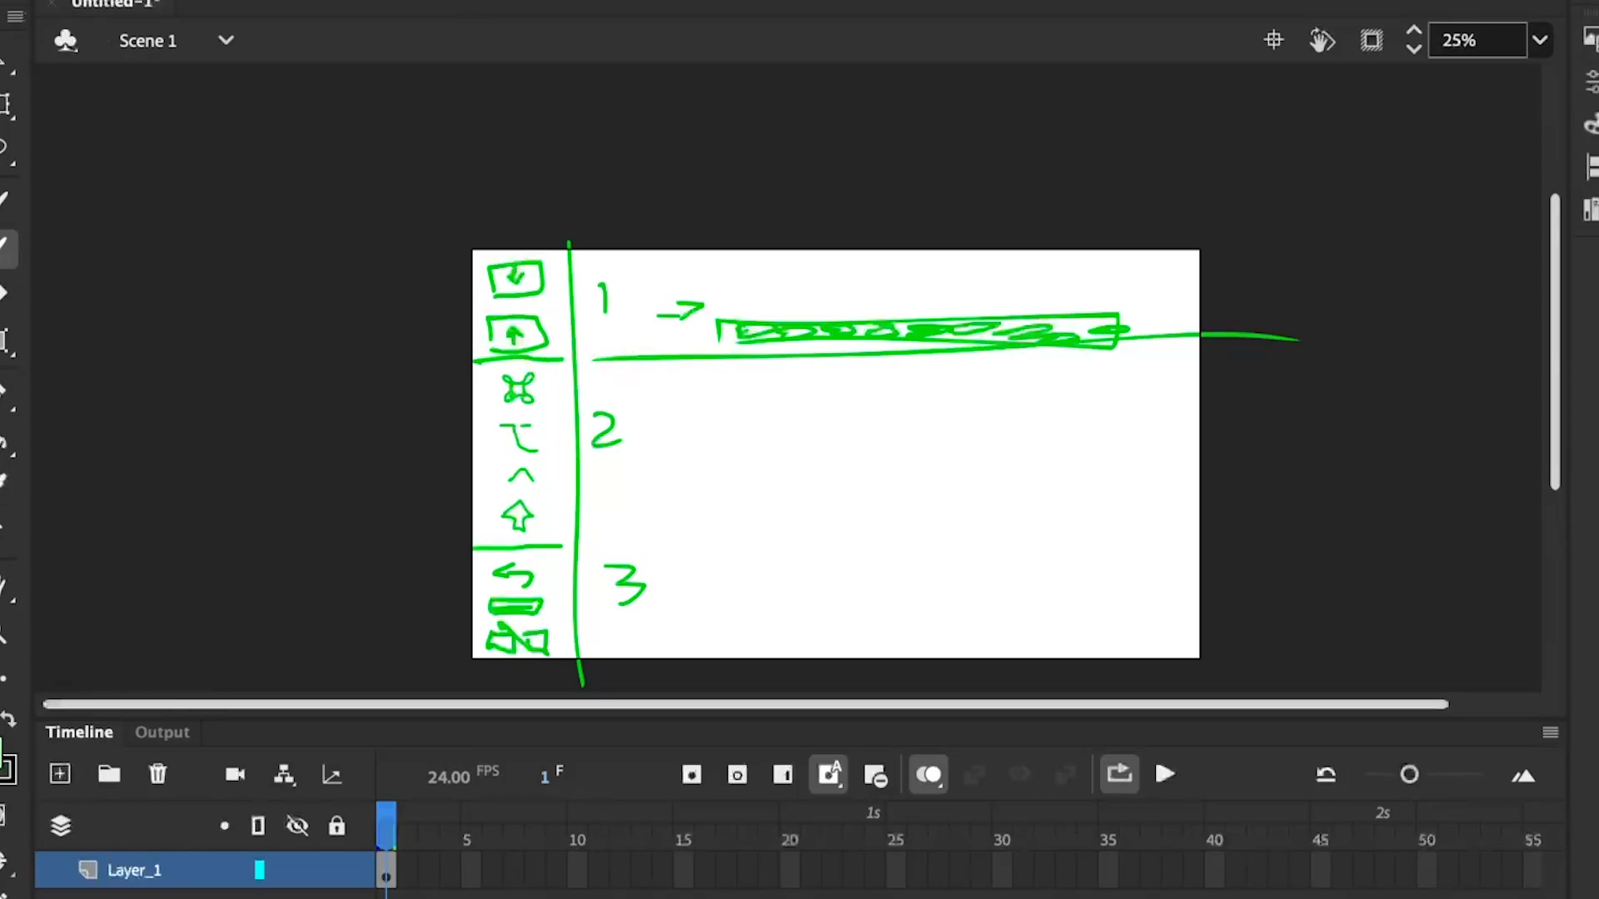
Brush a round face with two dot eyes and an open oval mouth beside the 2, at 75% zoom
click(1540, 40)
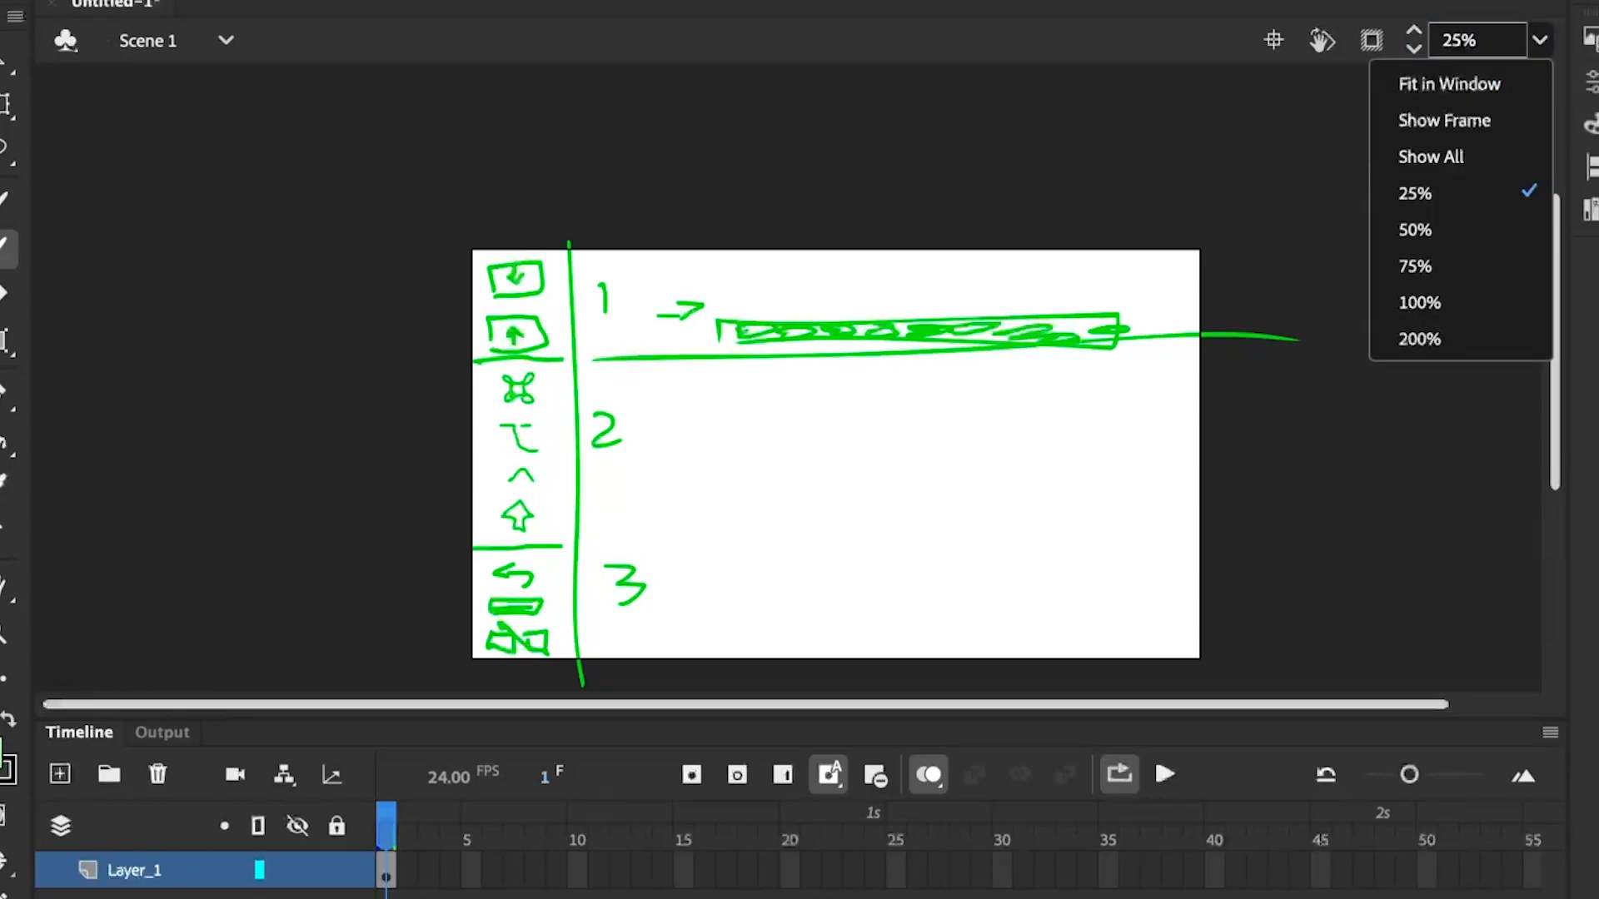
click(1461, 260)
drag(1017, 704, 772, 704)
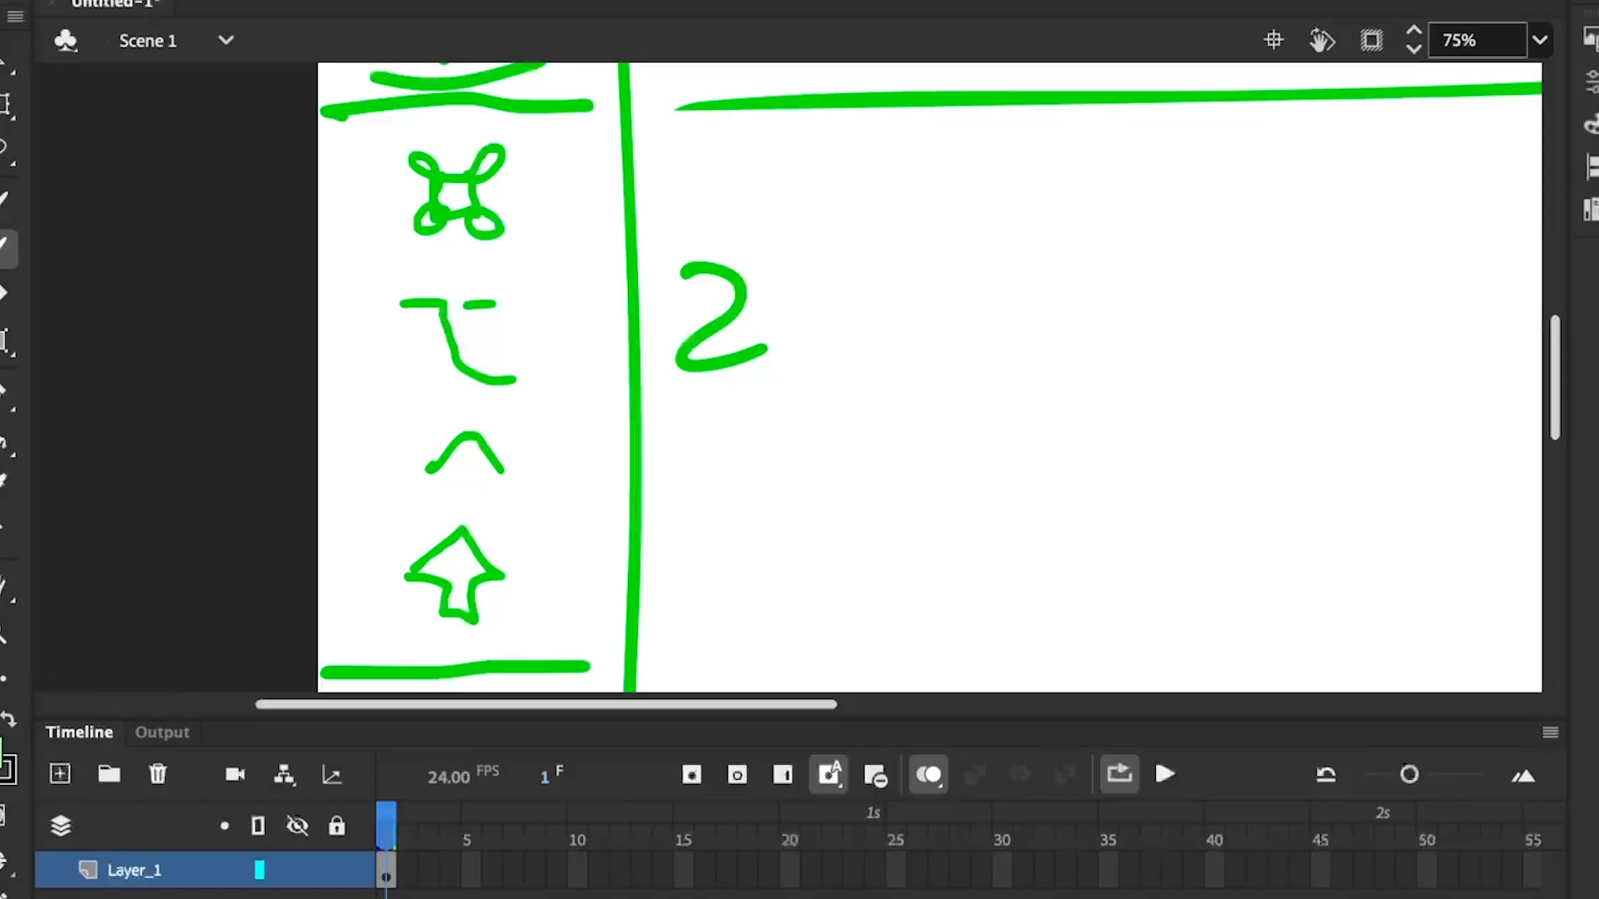
drag(924, 274, 935, 253)
click(965, 290)
click(1050, 309)
mouse_move(949, 347)
mouse_down()
mouse_move(986, 374)
mouse_move(947, 353)
mouse_up()
Draw two pairs of question marks around the face, one at its upper right and one at its lower left
mouse_move(1173, 198)
mouse_down()
mouse_move(1232, 203)
mouse_move(1189, 249)
mouse_up()
click(1205, 266)
drag(1262, 200, 1287, 258)
click(1317, 297)
mouse_move(807, 417)
mouse_down()
mouse_move(826, 460)
mouse_move(900, 461)
mouse_up()
click(852, 488)
click(924, 481)
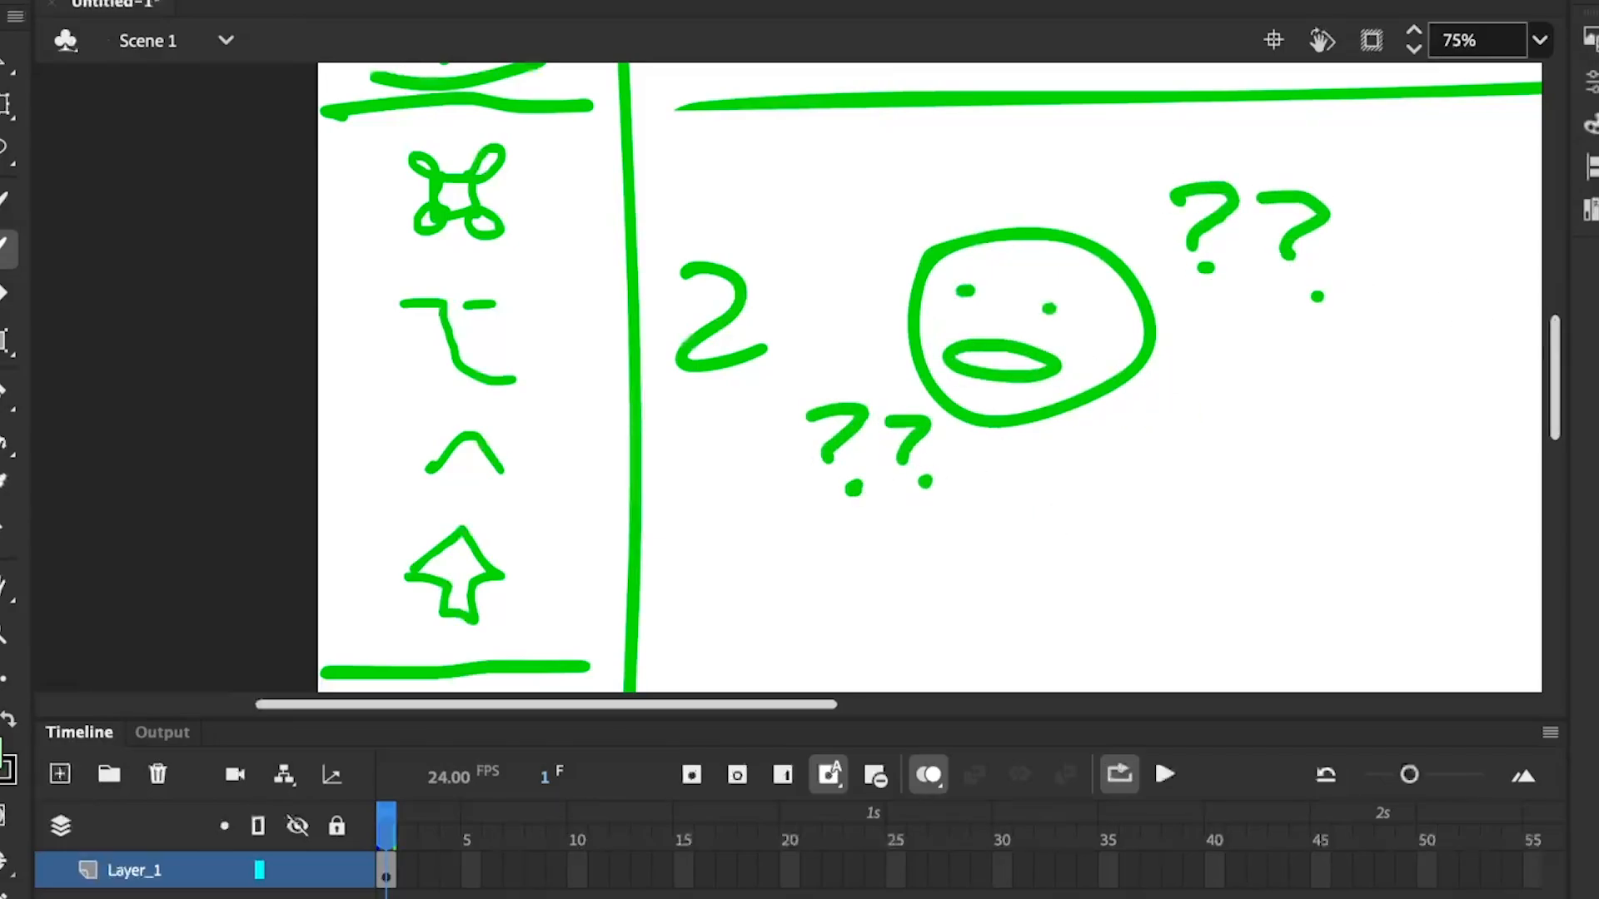
Brush a second open-mouthed round face below and to the right of the first one
mouse_move(1171, 471)
mouse_down()
mouse_move(1366, 439)
mouse_move(1157, 498)
mouse_move(1212, 541)
mouse_up()
click(1205, 471)
click(1321, 446)
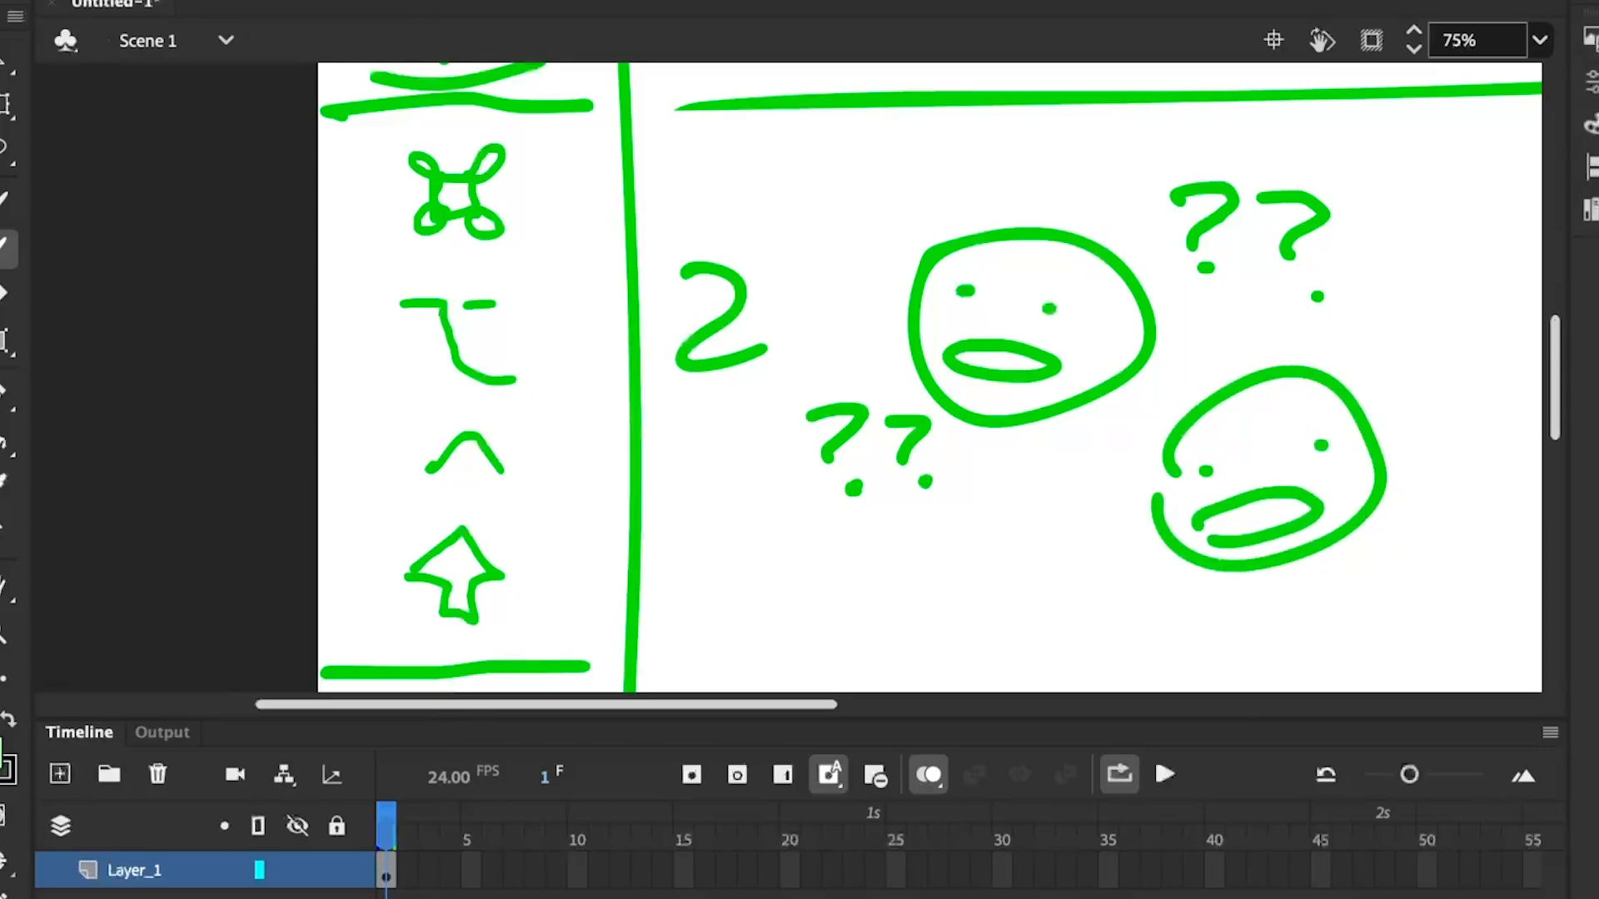
Circle the four modifier key symbols of group 2 twice, undoing each circle
drag(346, 175, 471, 118)
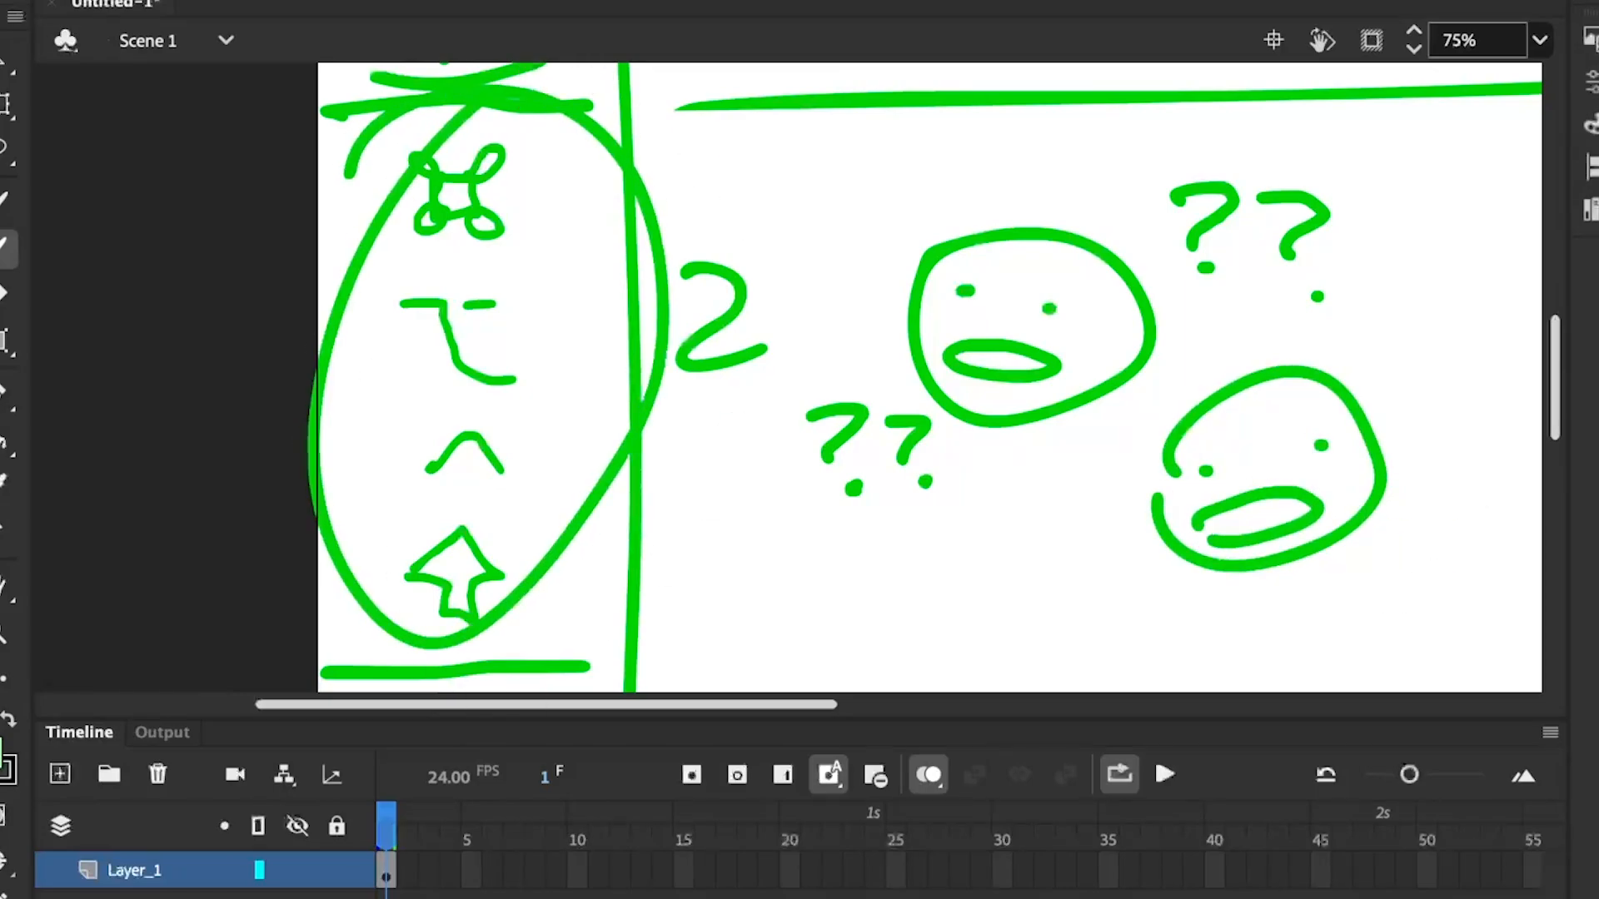
key(super+z)
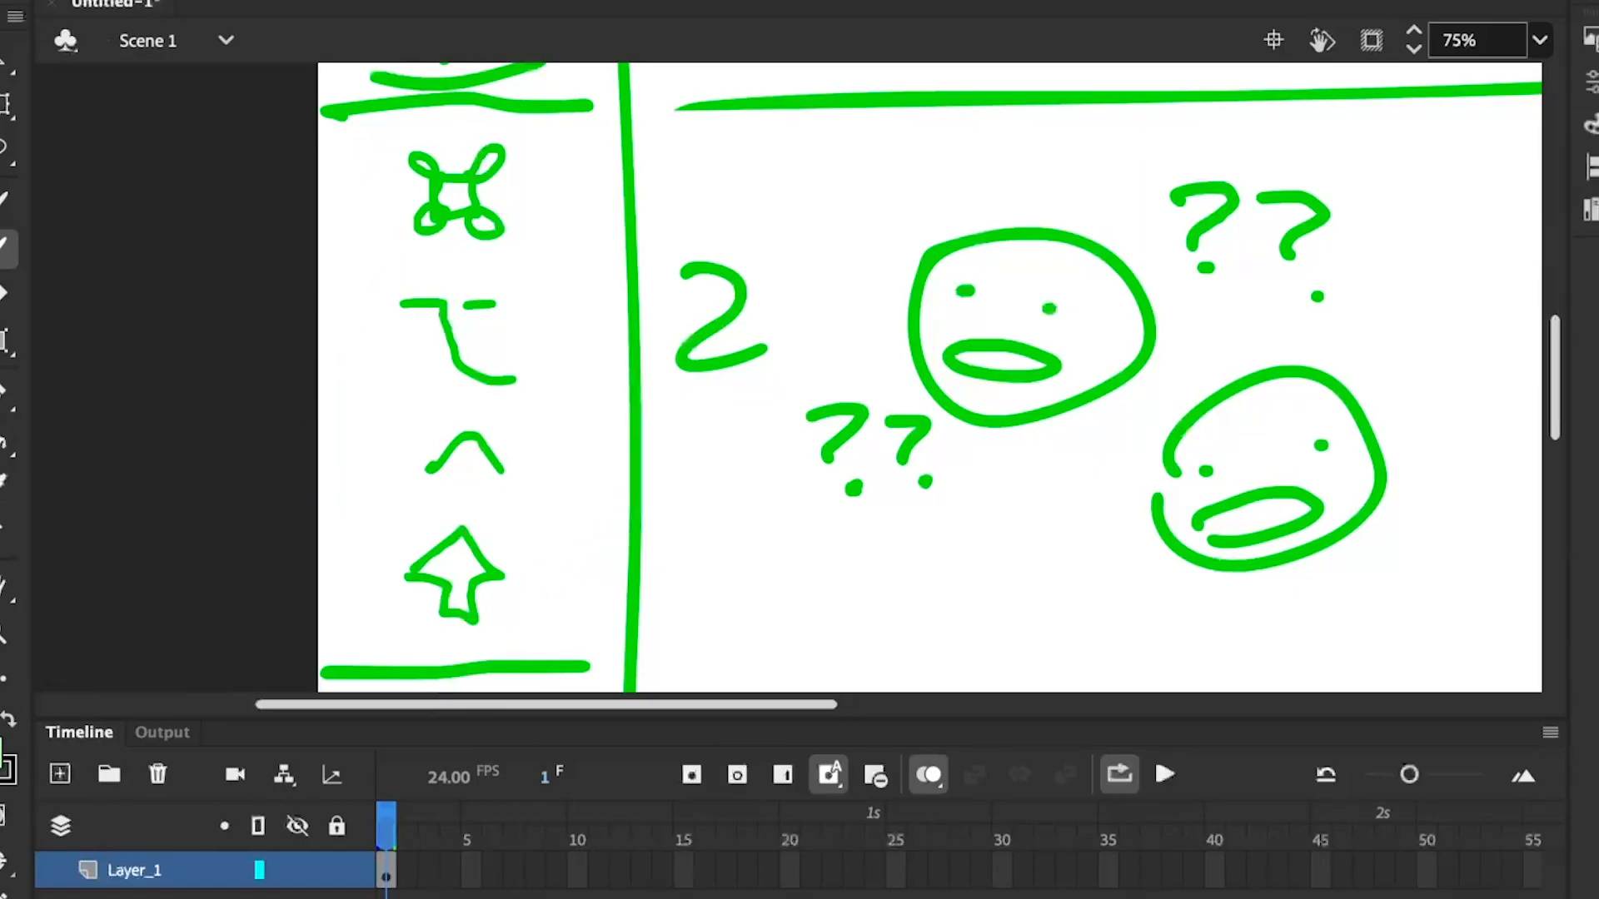
mouse_move(356, 171)
mouse_down()
mouse_move(646, 399)
mouse_move(658, 58)
mouse_move(522, 581)
mouse_up()
key(ctrl+z)
Brush temporary marks around the symbols of group 3 one after another, undoing each mark
drag(1554, 372, 1560, 464)
mouse_move(268, 362)
mouse_down()
mouse_move(833, 166)
mouse_move(383, 242)
mouse_up()
key(ctrl+z)
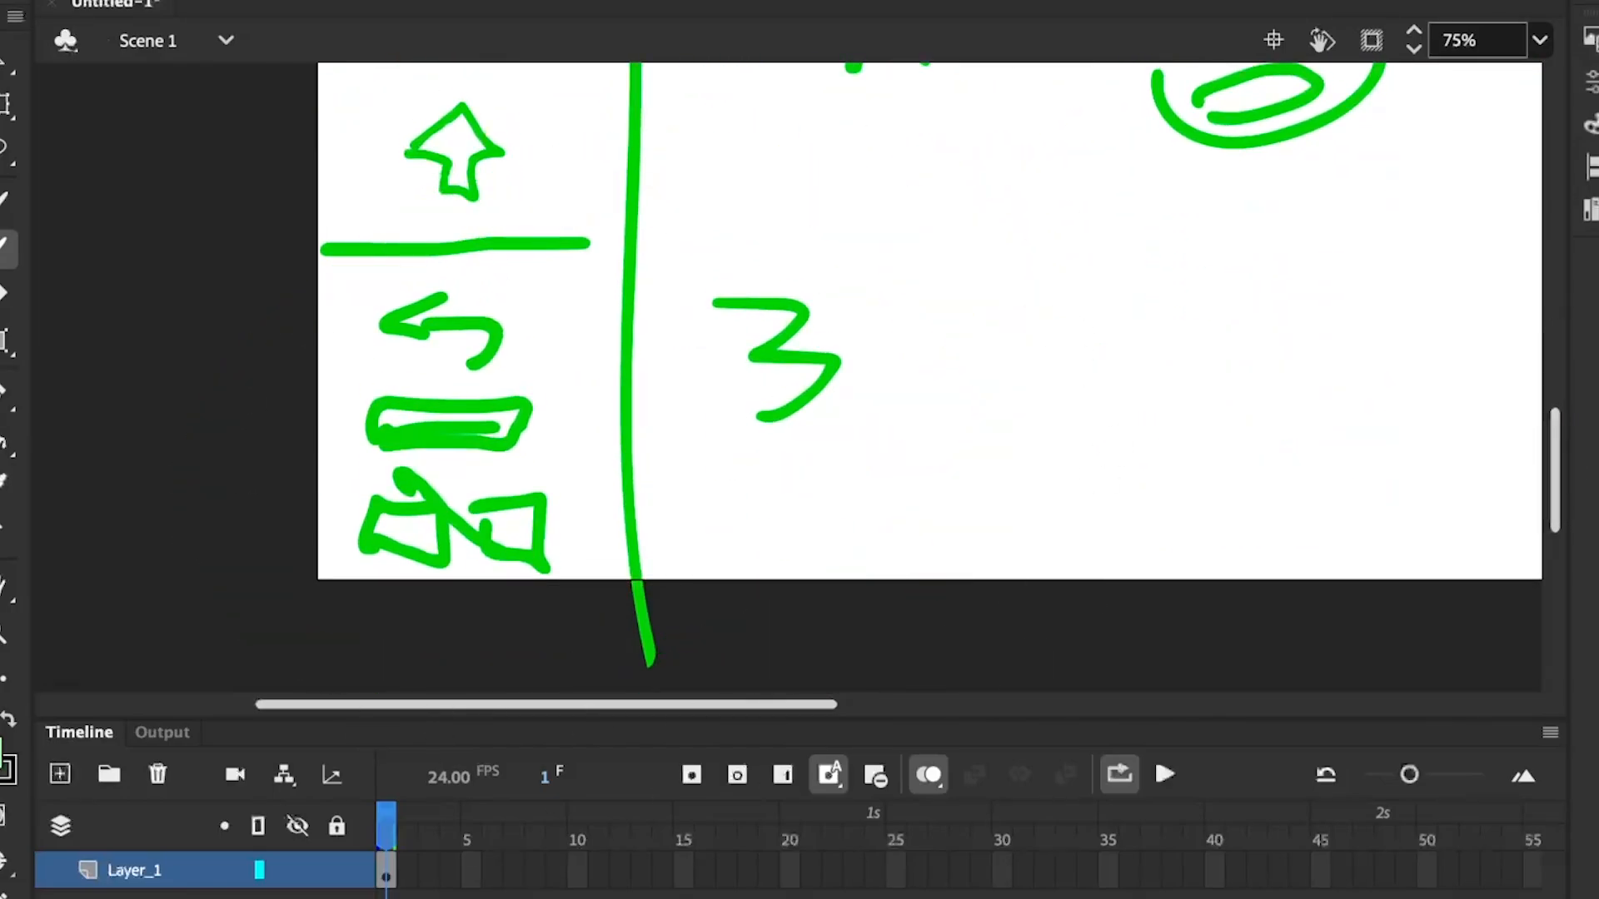
drag(499, 283, 536, 304)
key(ctrl+z)
drag(353, 391, 354, 395)
key(ctrl+z)
mouse_move(321, 512)
mouse_down()
mouse_move(424, 638)
mouse_move(573, 481)
mouse_up()
key(ctrl+z)
drag(524, 275, 553, 319)
key(ctrl+z)
Scribble a zigzag beside the 3 and mark the bar and crossed-squares symbols, undoing every stroke
mouse_move(1108, 206)
mouse_down()
mouse_move(1078, 428)
mouse_move(1358, 310)
mouse_up()
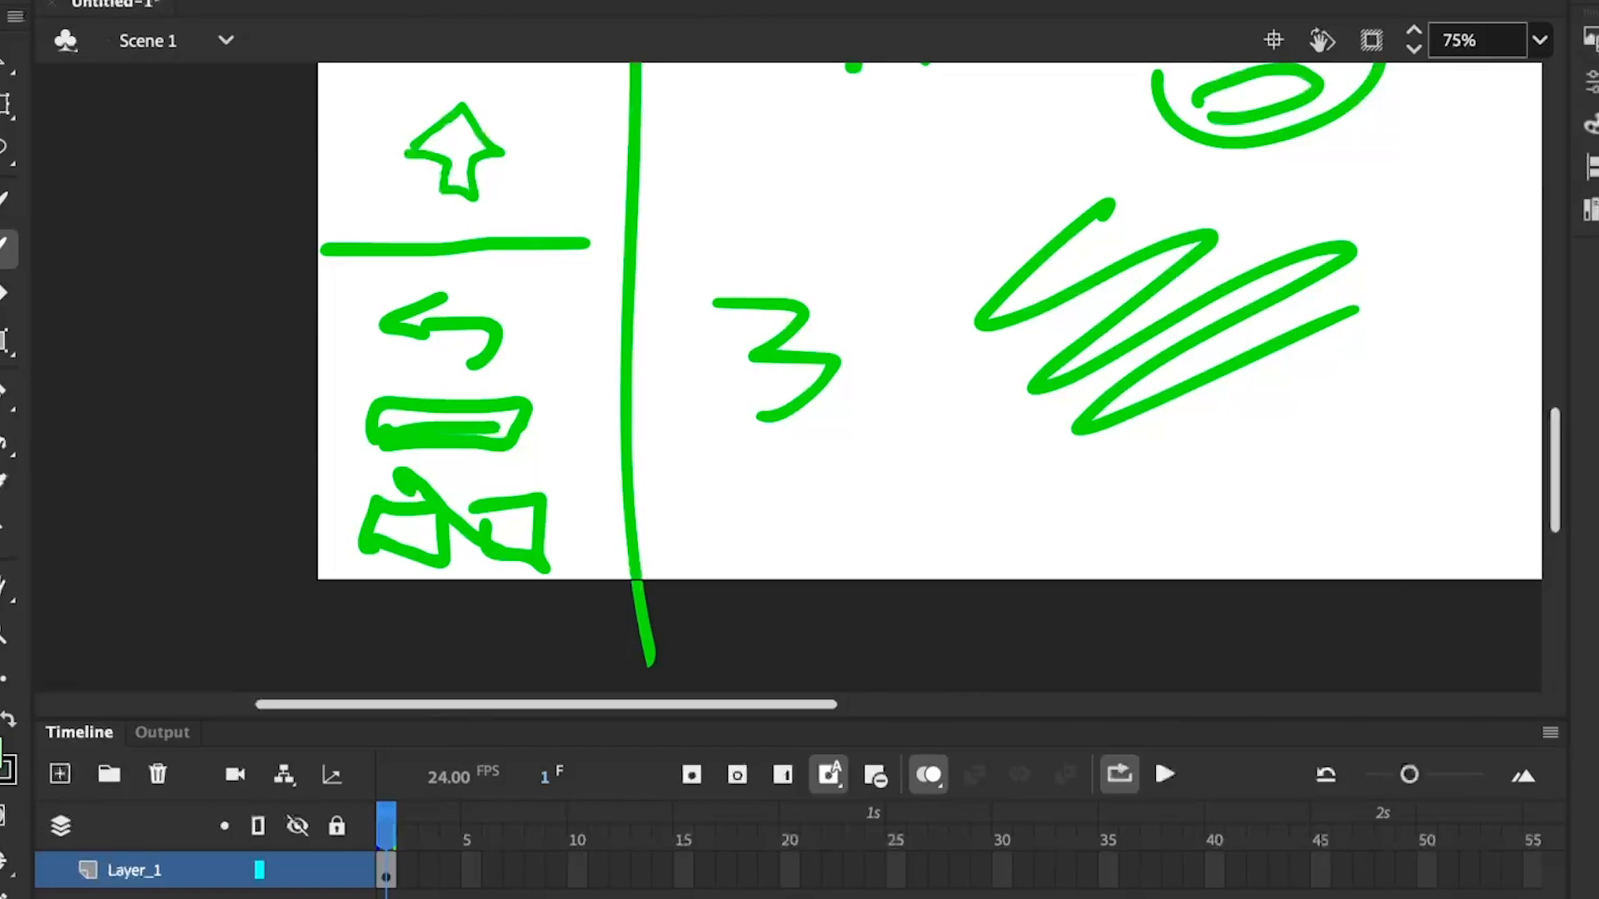
key(ctrl+z)
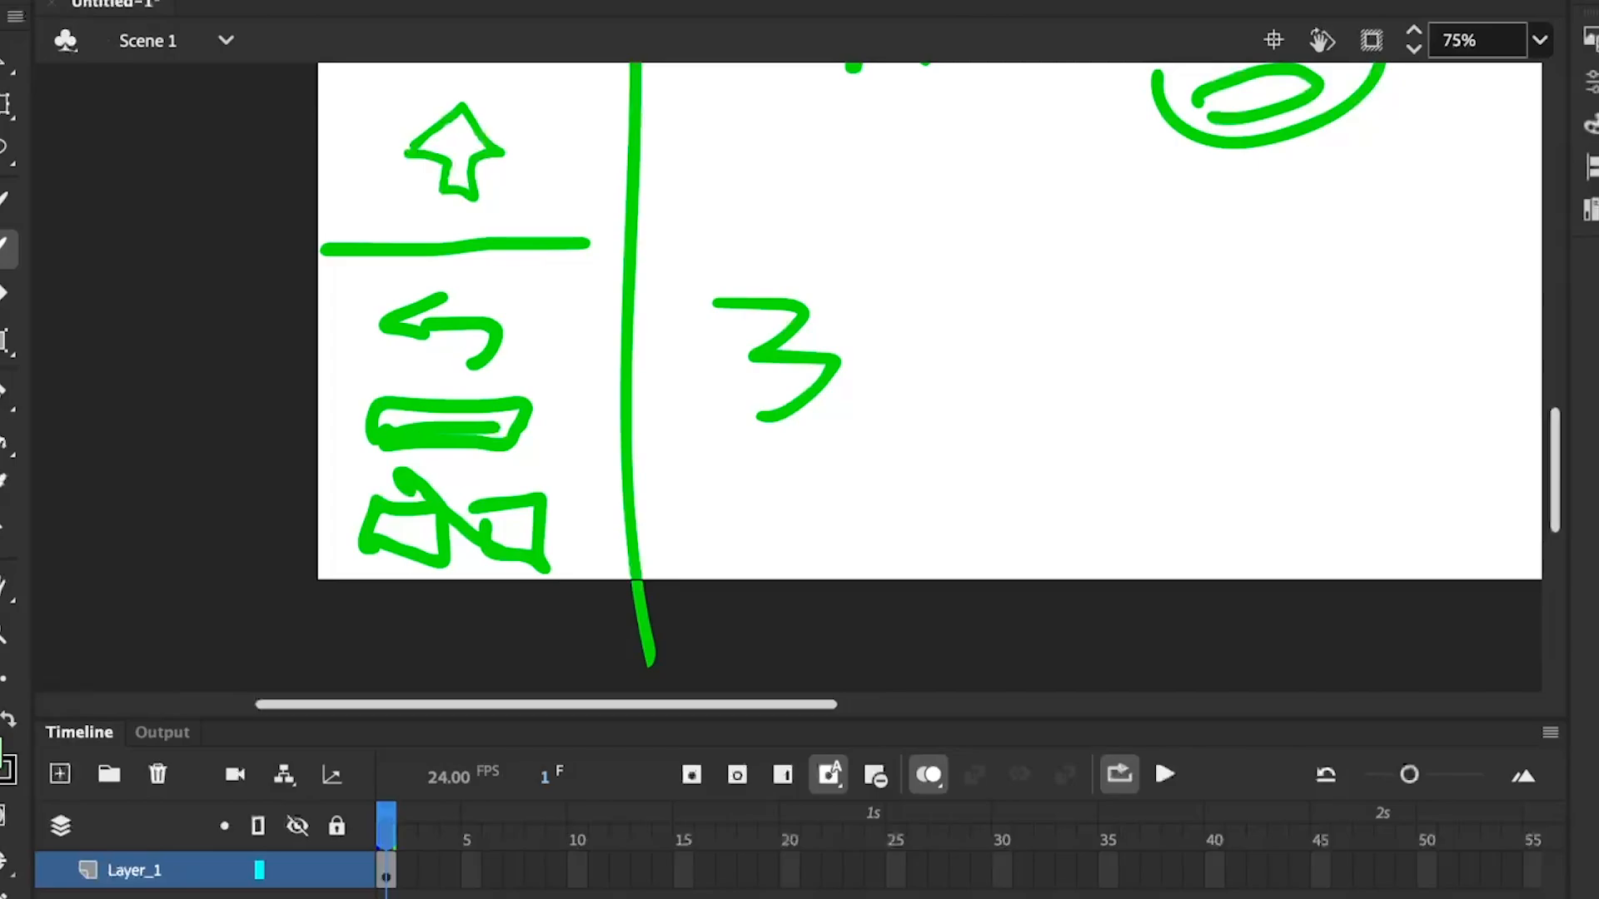
drag(620, 421, 574, 374)
key(super+z)
mouse_move(473, 493)
mouse_down()
mouse_move(828, 377)
mouse_move(754, 610)
mouse_up()
key(super+z)
drag(560, 475, 620, 431)
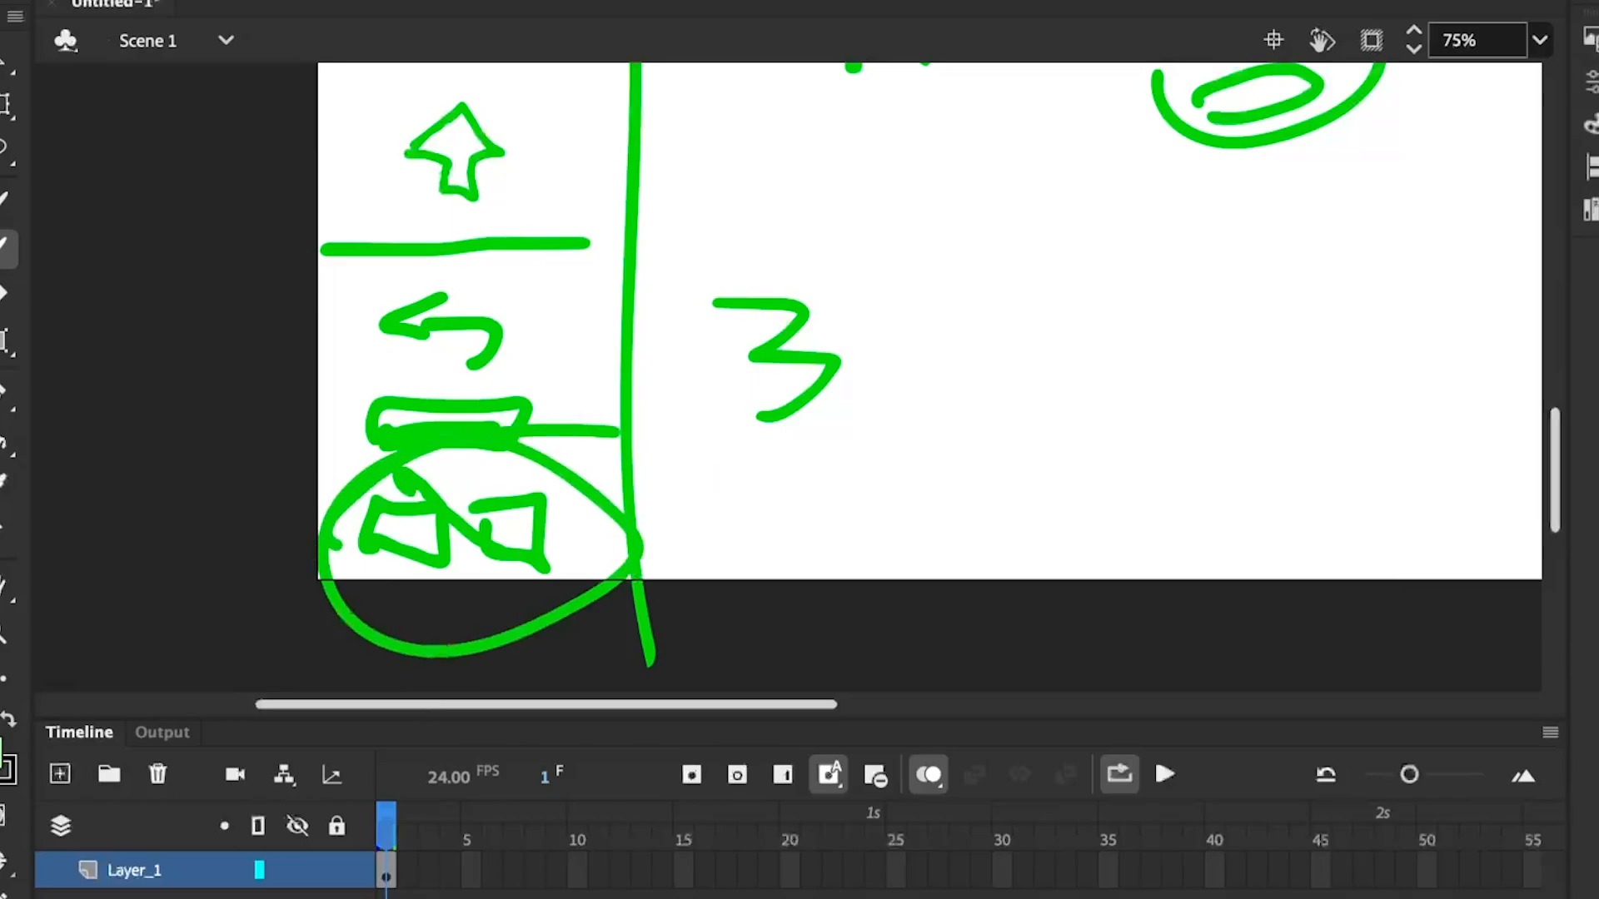
key(super+z)
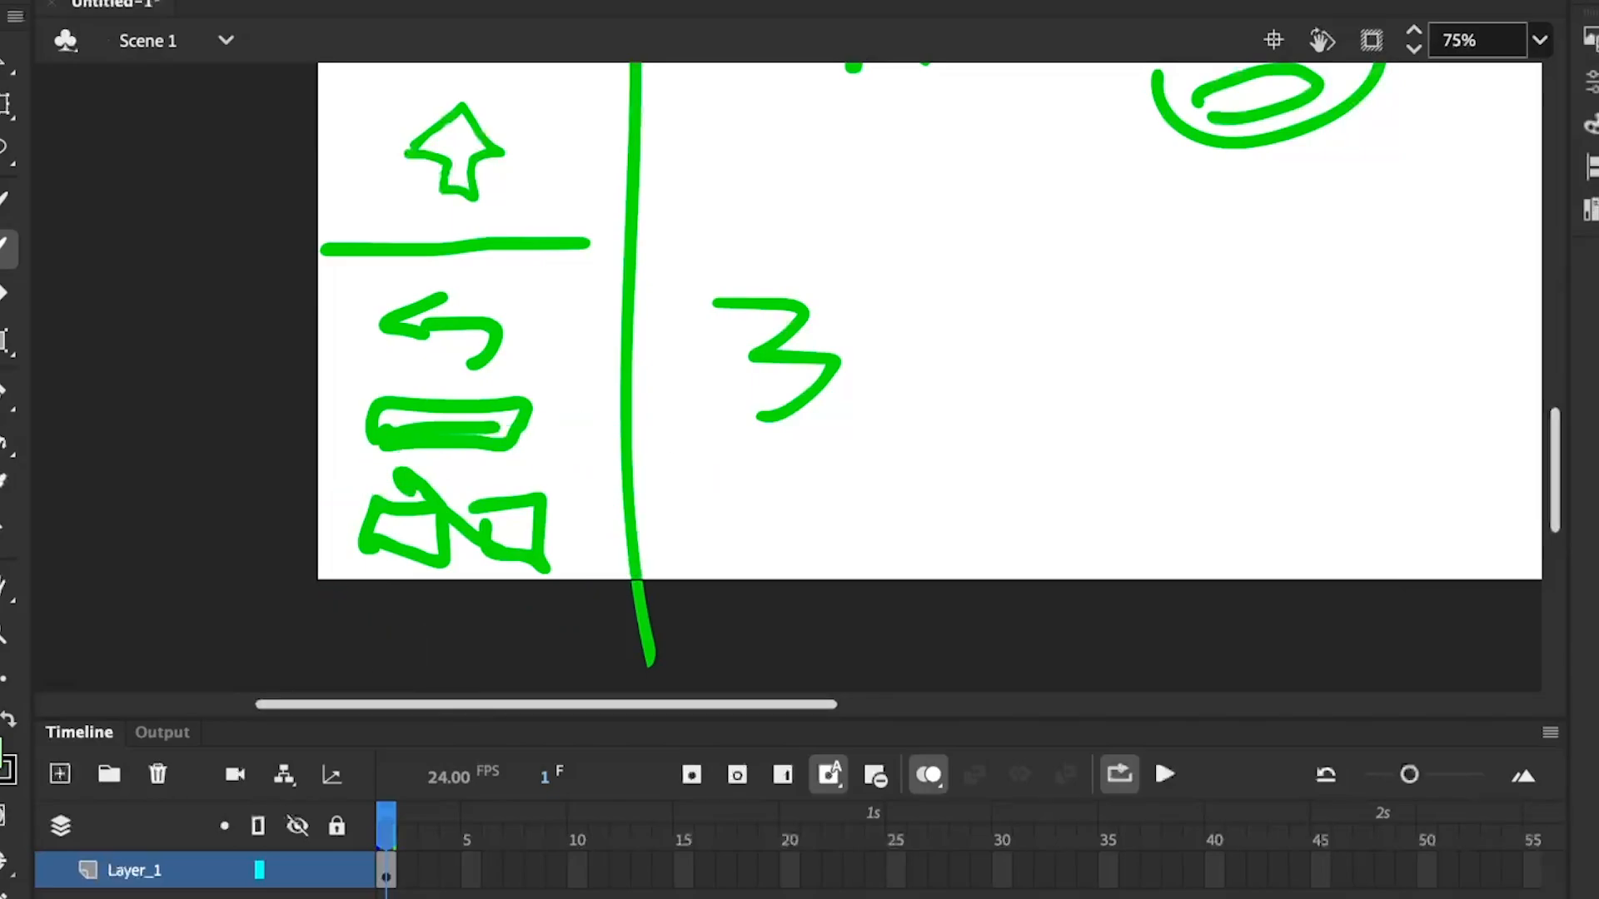
Circle the crossed-squares symbol and add a stroke to the right of the 3, and undo both
click(1539, 40)
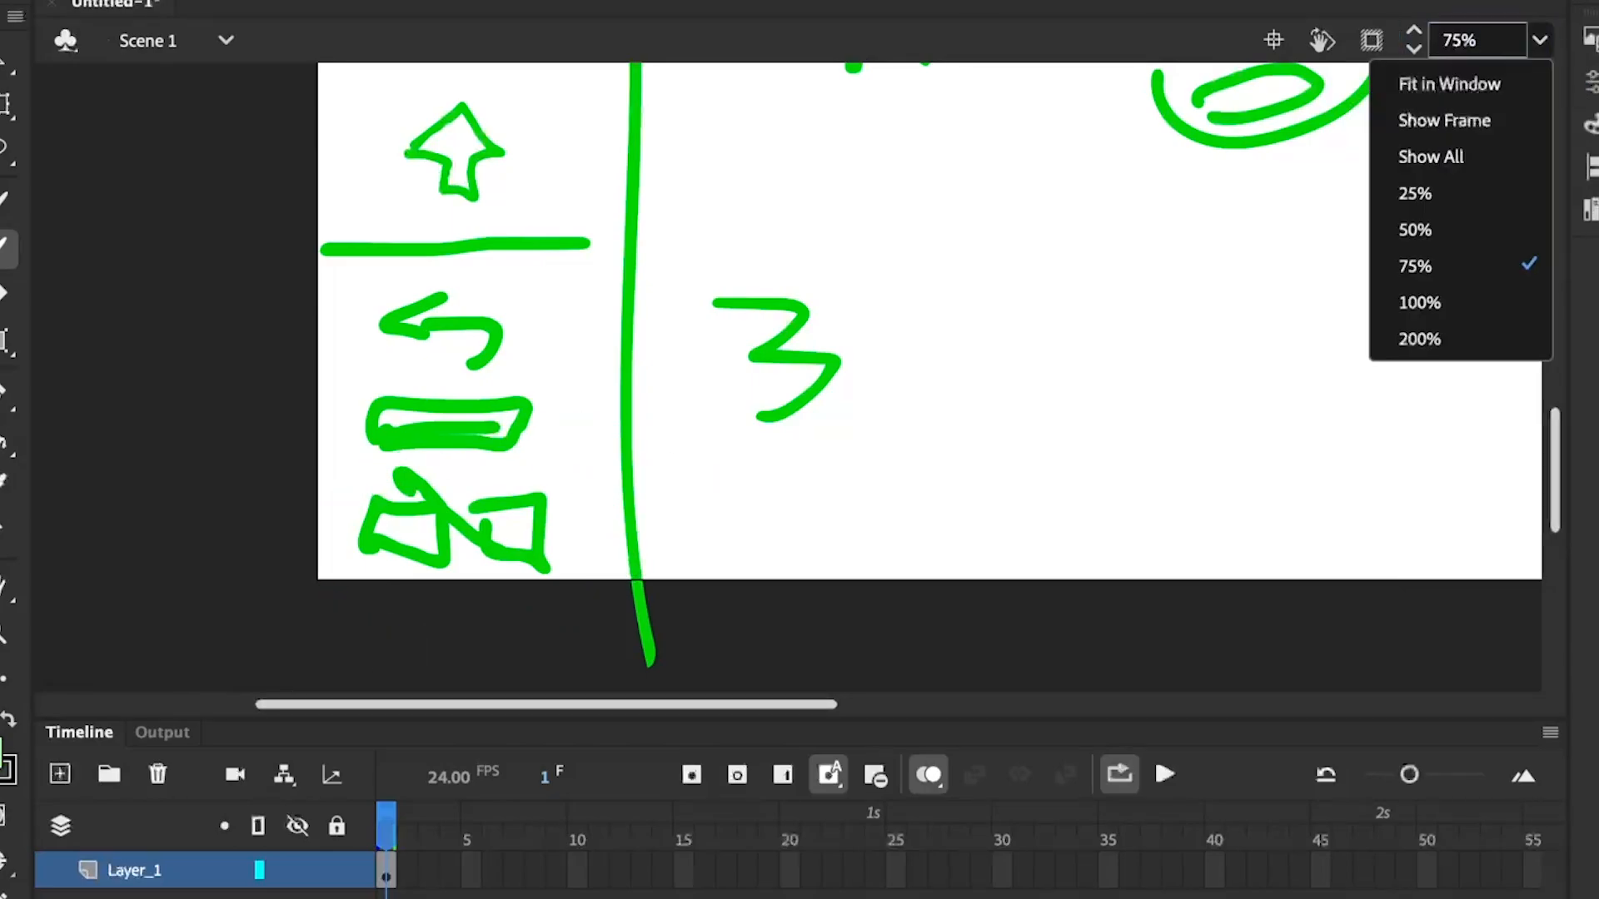
click(1474, 40)
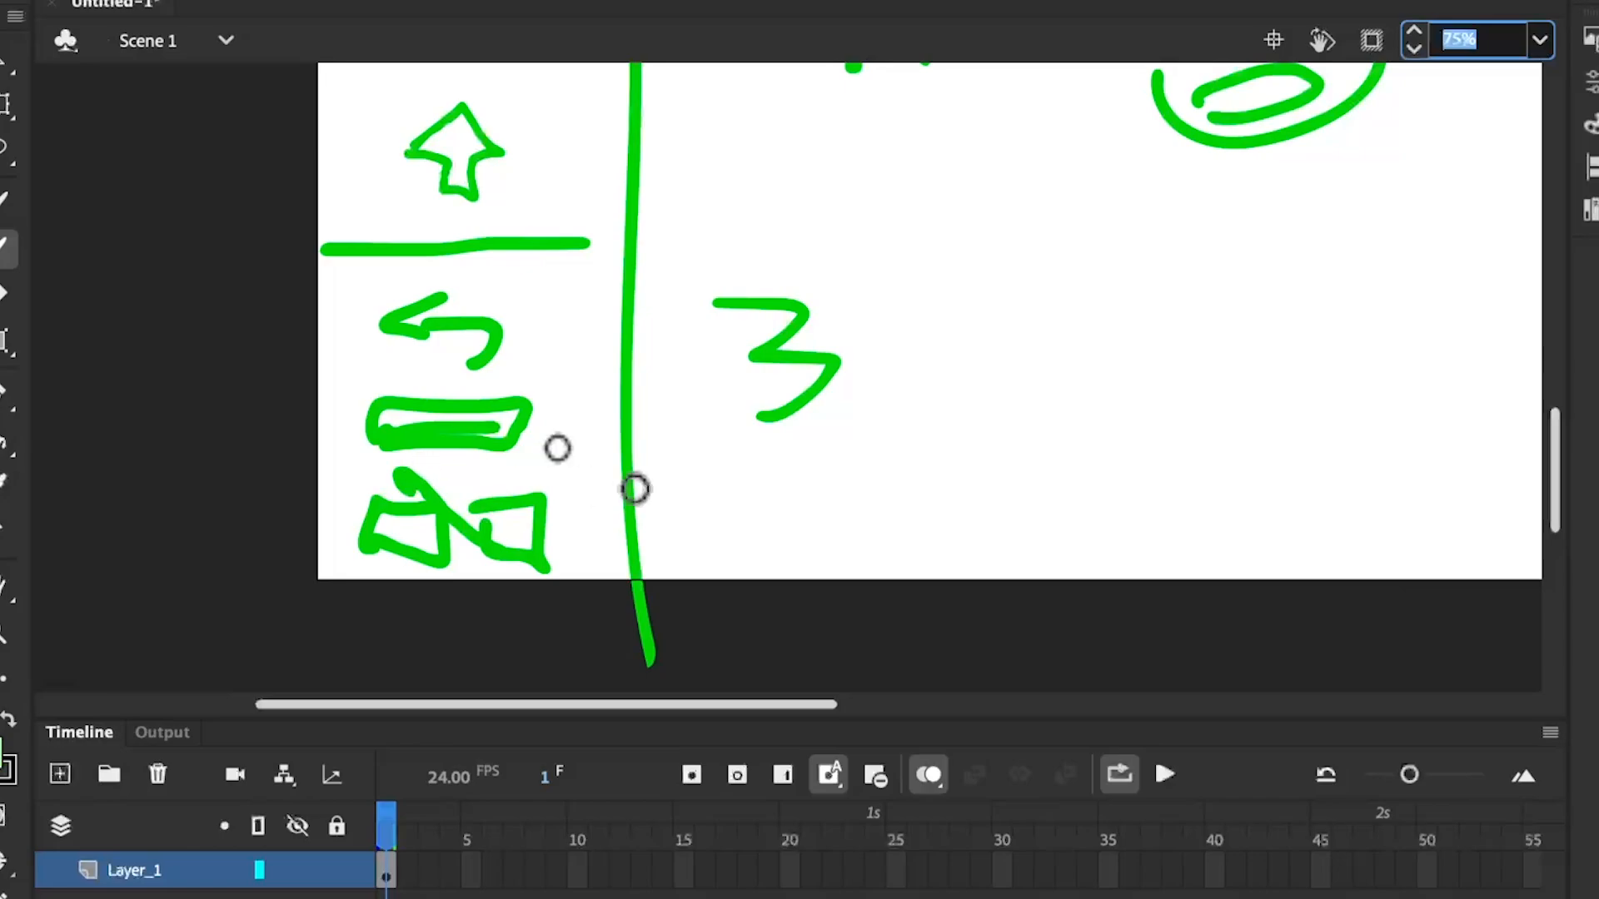
drag(636, 489, 575, 481)
mouse_move(1024, 454)
mouse_down()
mouse_move(1213, 439)
mouse_move(939, 497)
mouse_move(1152, 428)
mouse_move(1189, 460)
mouse_up()
key(ctrl+z)
key(ctrl+z)
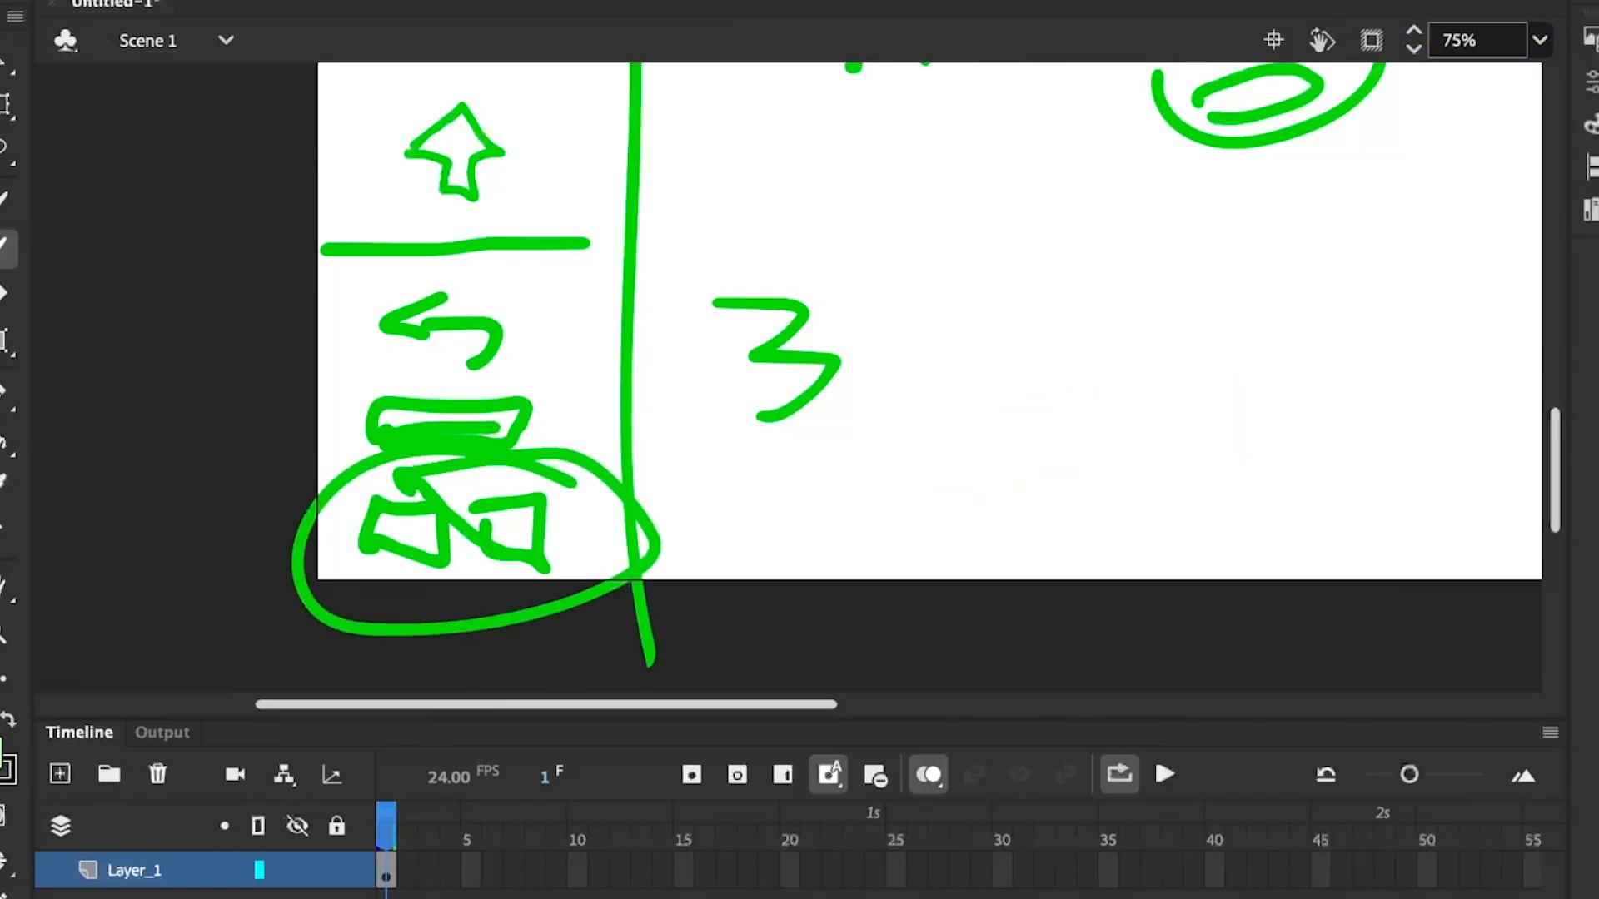
Fit the whole canvas in the window to review the complete three-group diagram
mouse_move(808, 705)
mouse_down()
mouse_move(941, 701)
mouse_move(882, 731)
mouse_up()
drag(1555, 470, 1554, 333)
click(1540, 40)
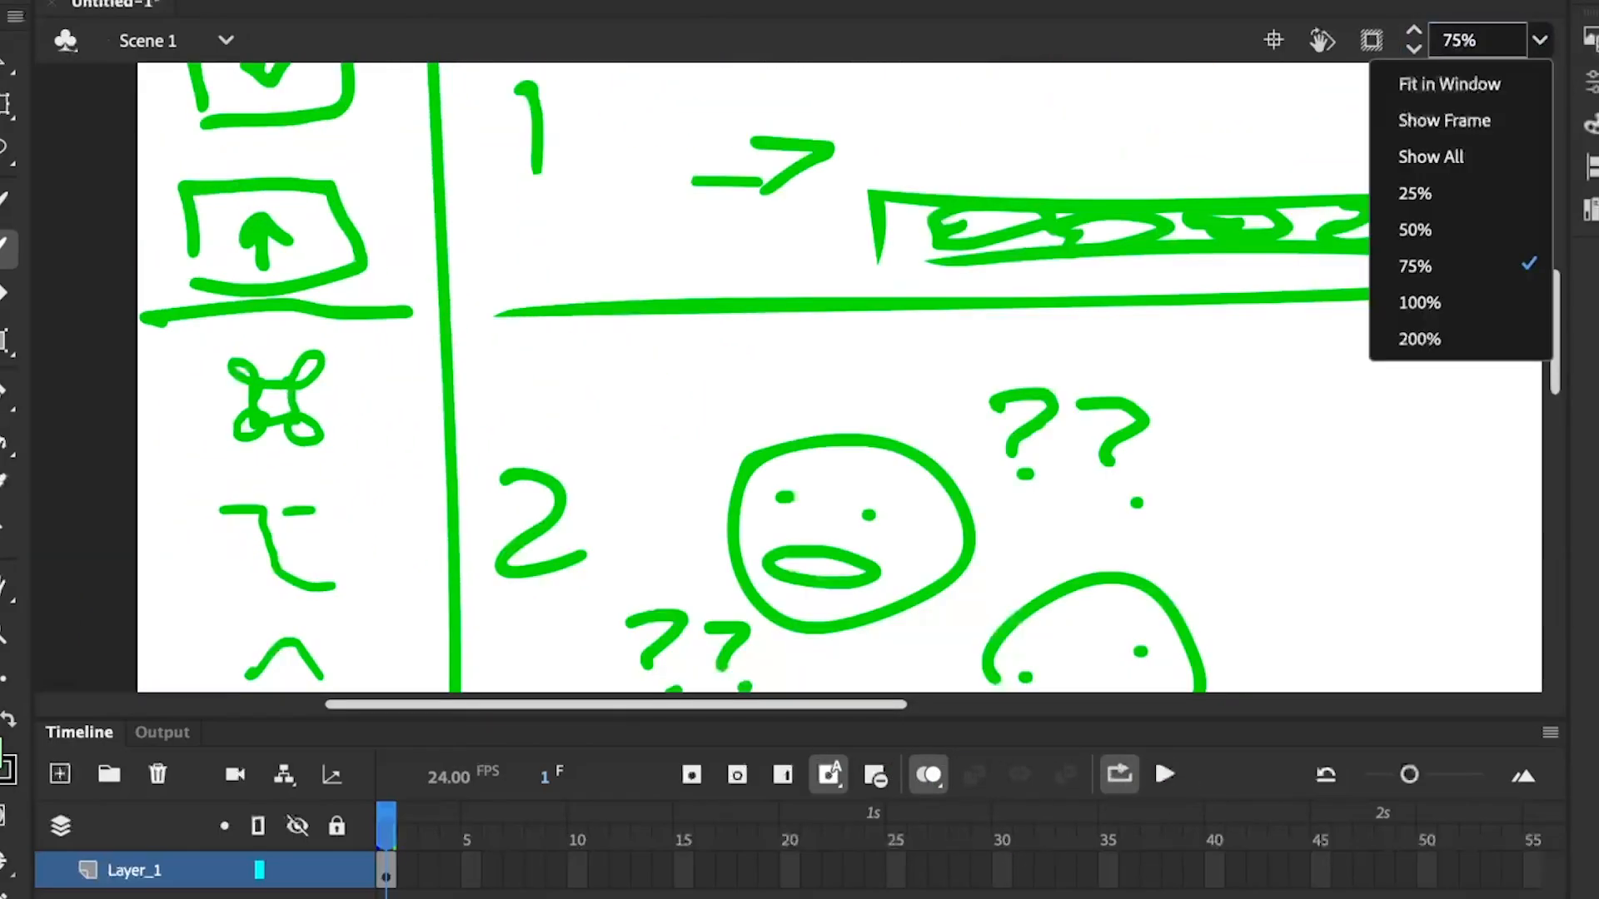
click(1449, 84)
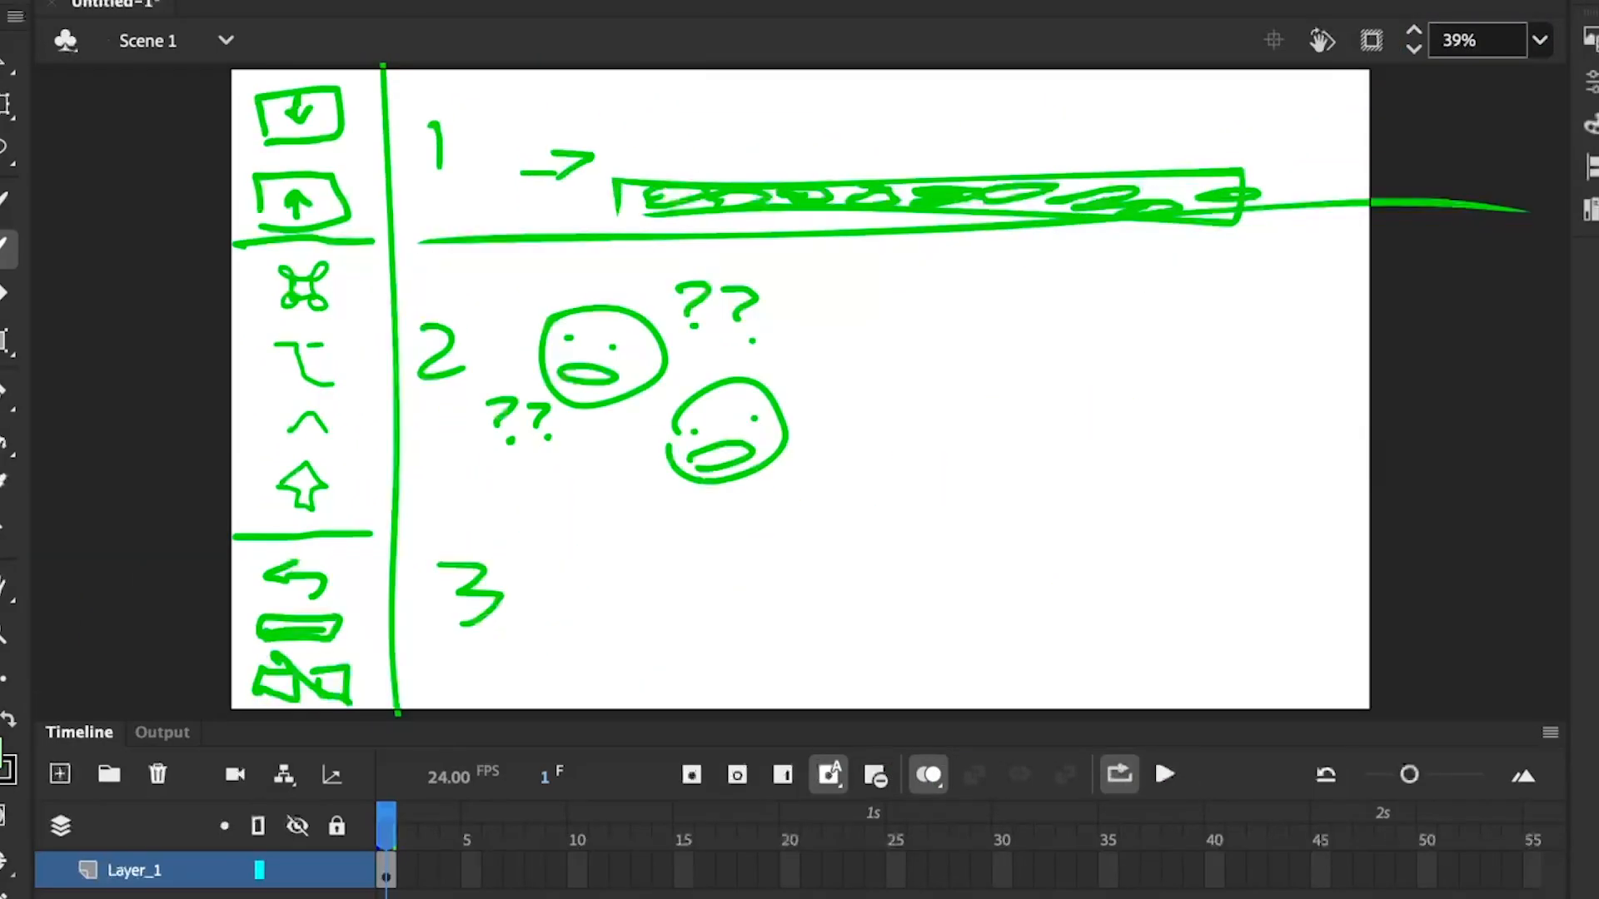